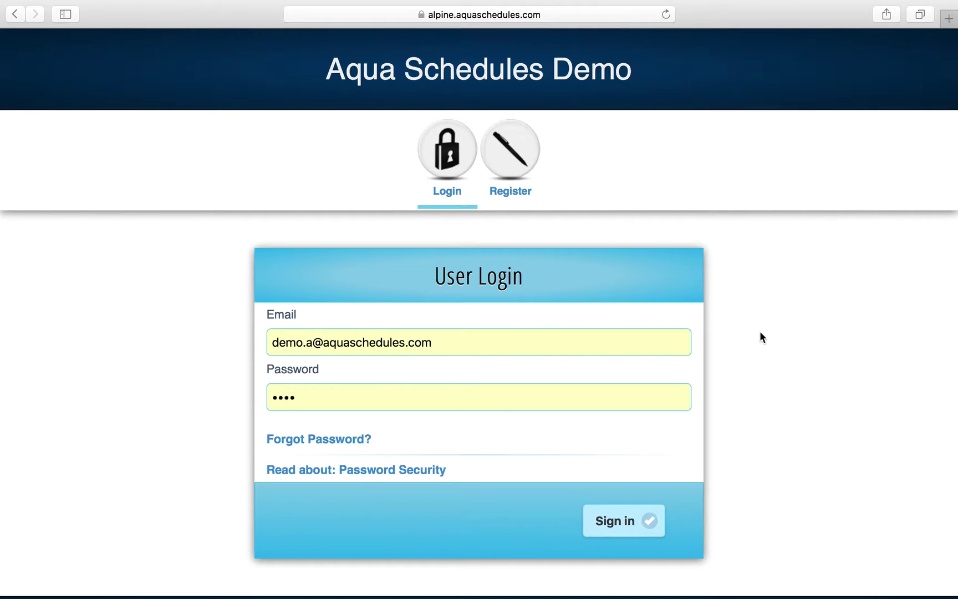
Sign in with the prefilled demo credentials to reach the Appointments Menu.
left_click(625, 521)
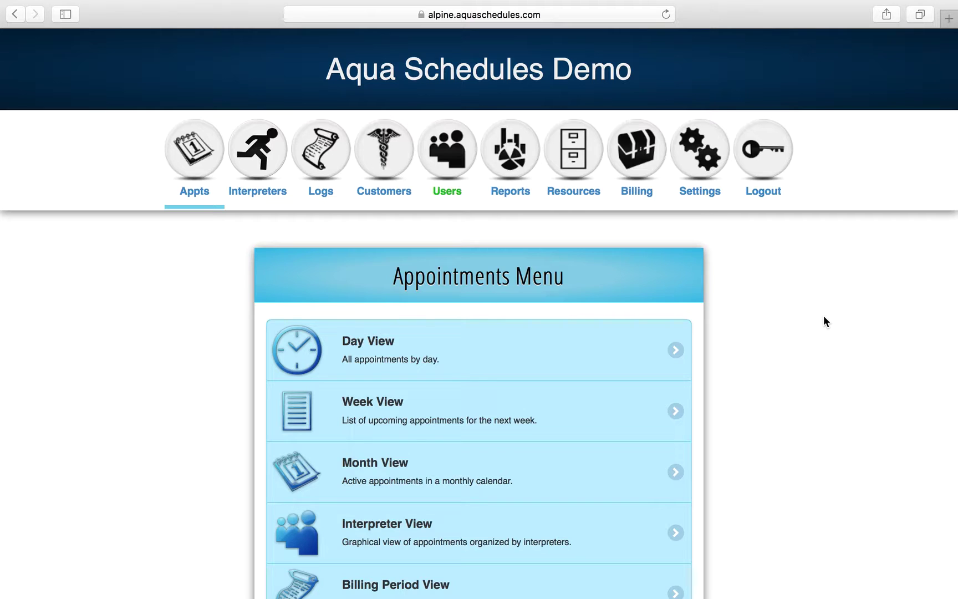
scroll(655, 384, "down", 3)
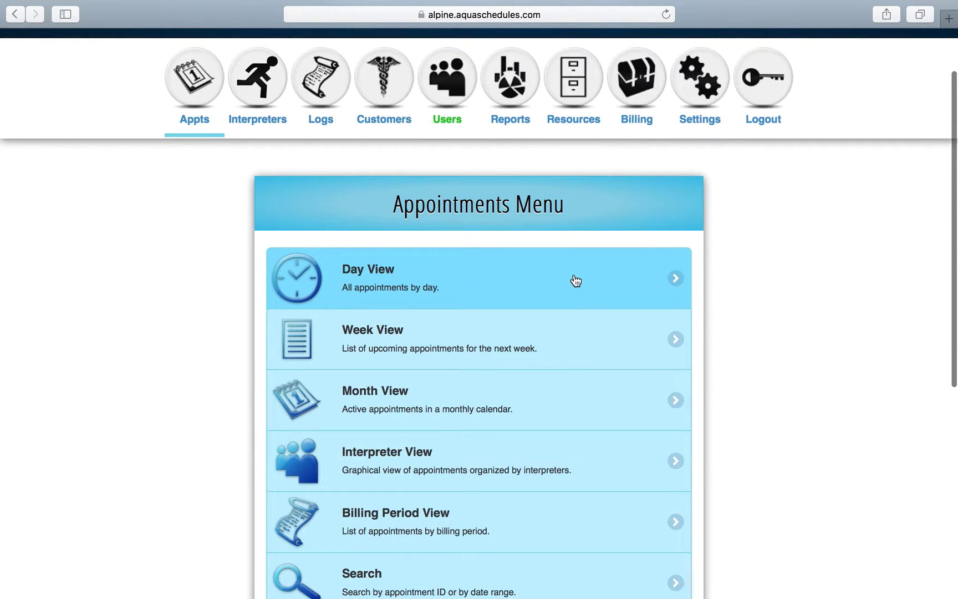
left_click(575, 279)
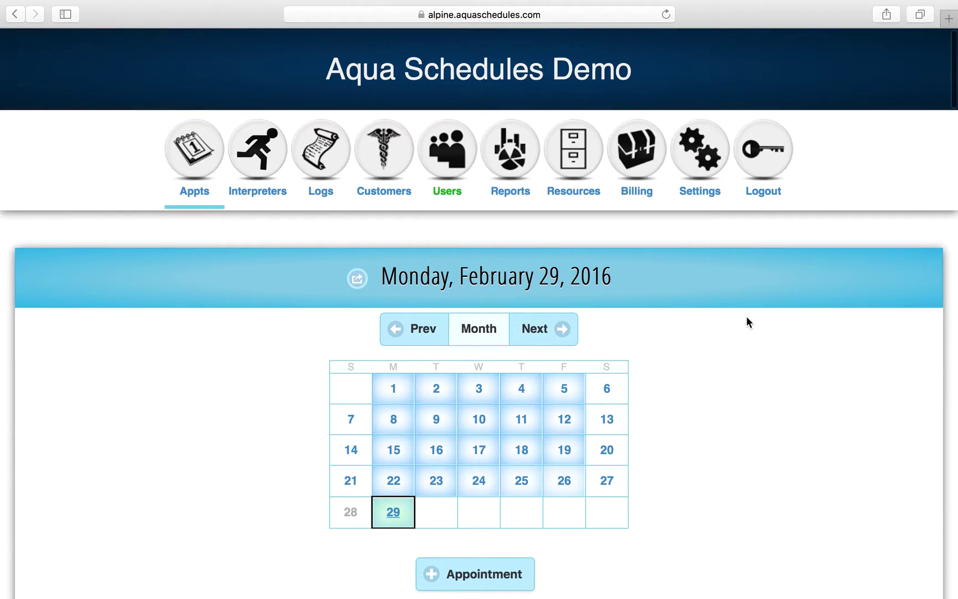
scroll(747, 321, "down", 15)
scroll(746, 318, "down", 6)
scroll(747, 317, "up", 9)
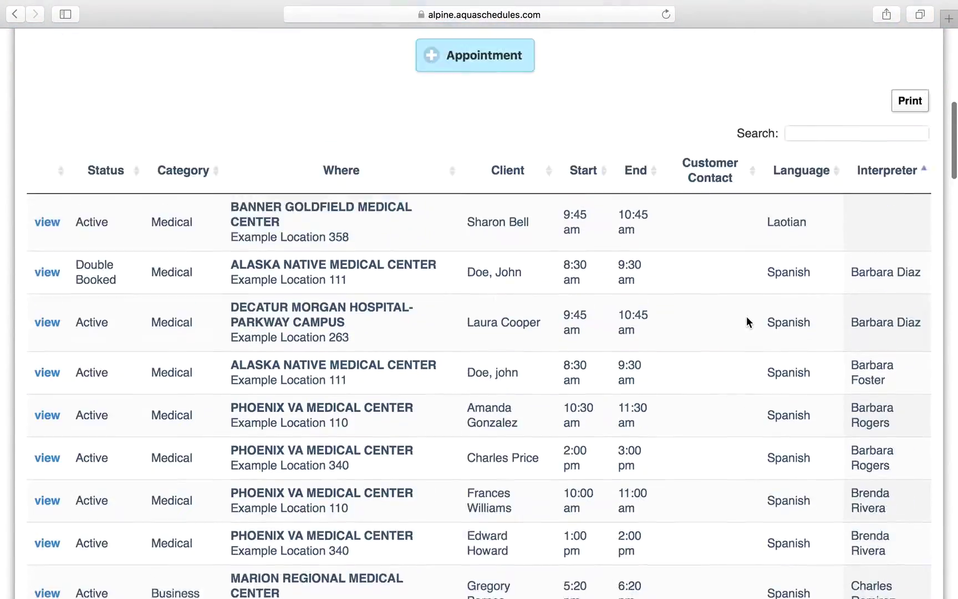
scroll(746, 317, "up", 10)
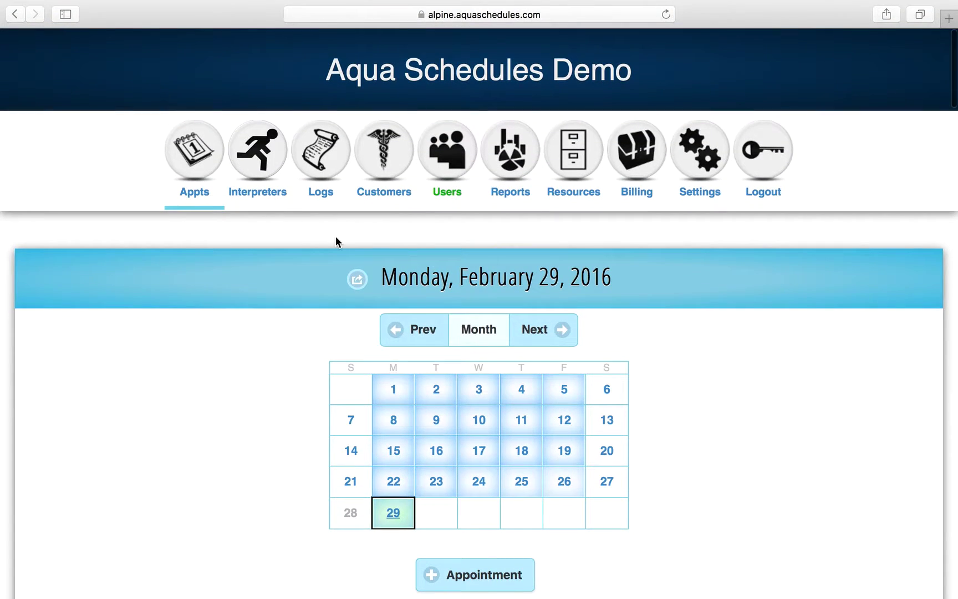
left_click(215, 183)
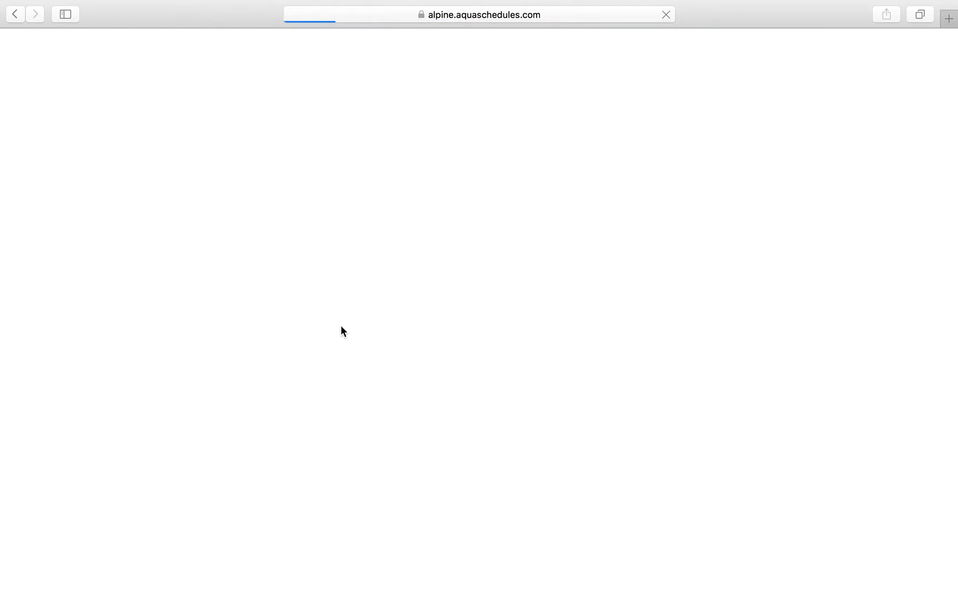
left_click(344, 402)
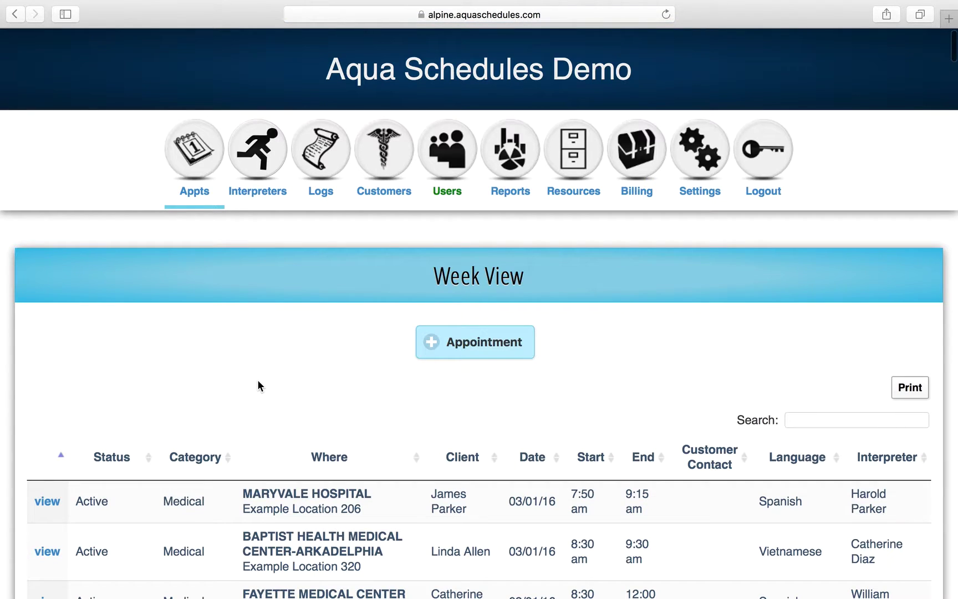
left_click(197, 190)
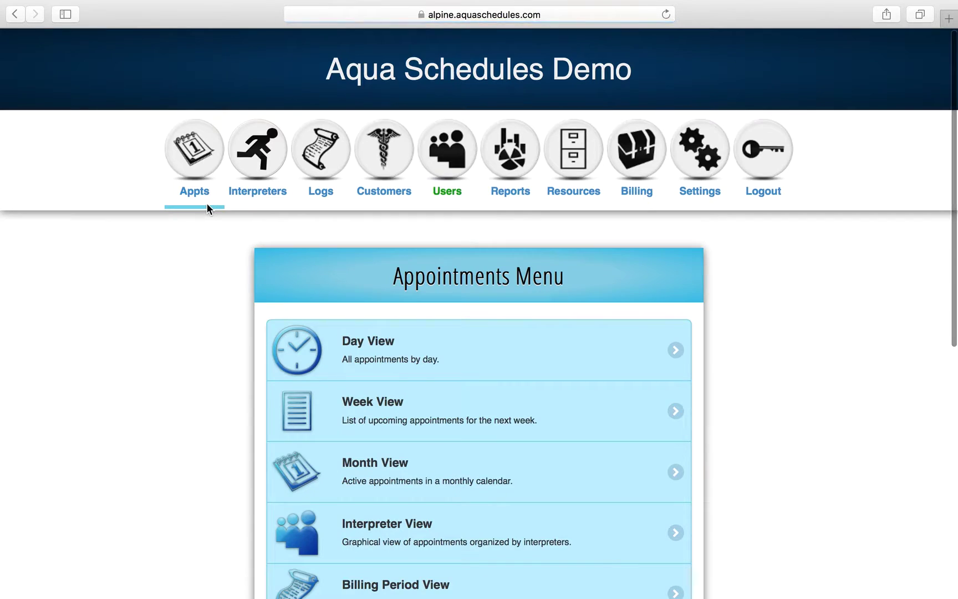
left_click(317, 477)
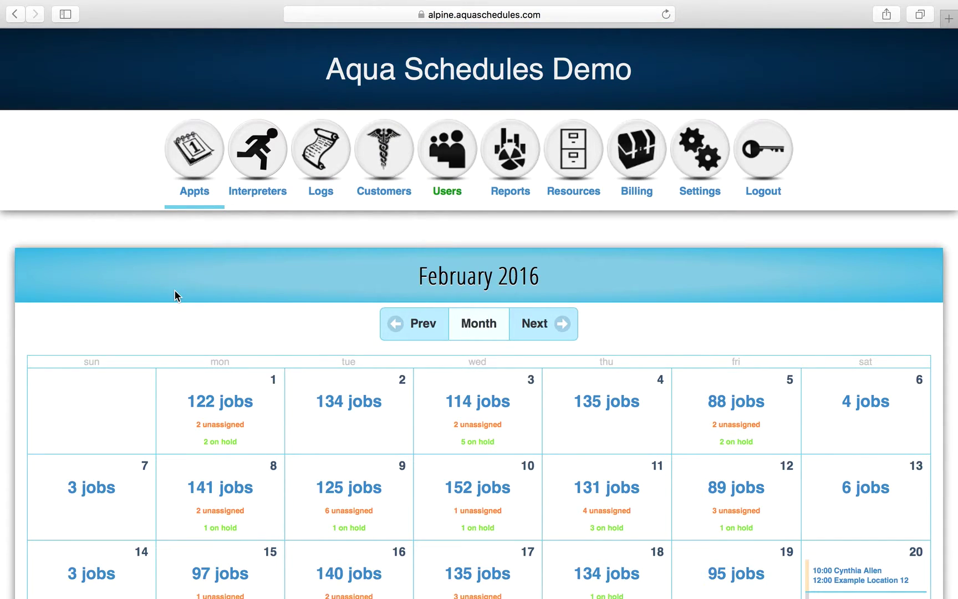
scroll(174, 291, "down", 5)
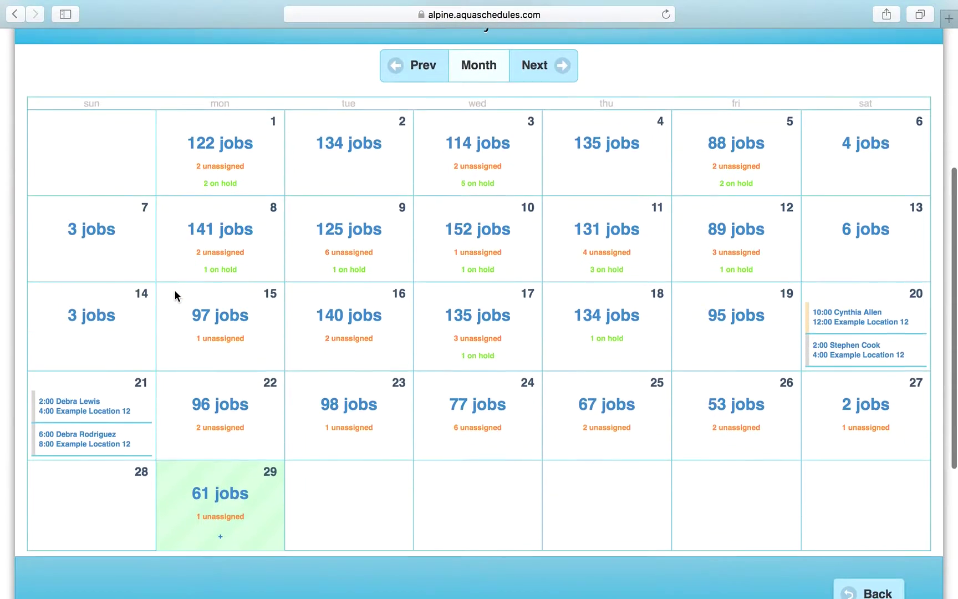
scroll(175, 290, "down", 1)
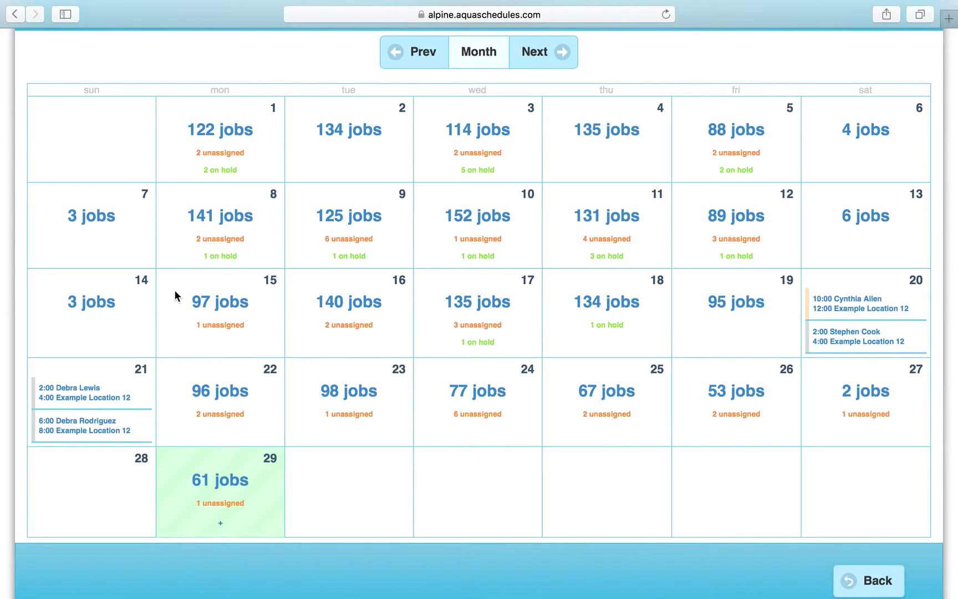
scroll(266, 322, "down", 1)
left_click(229, 478)
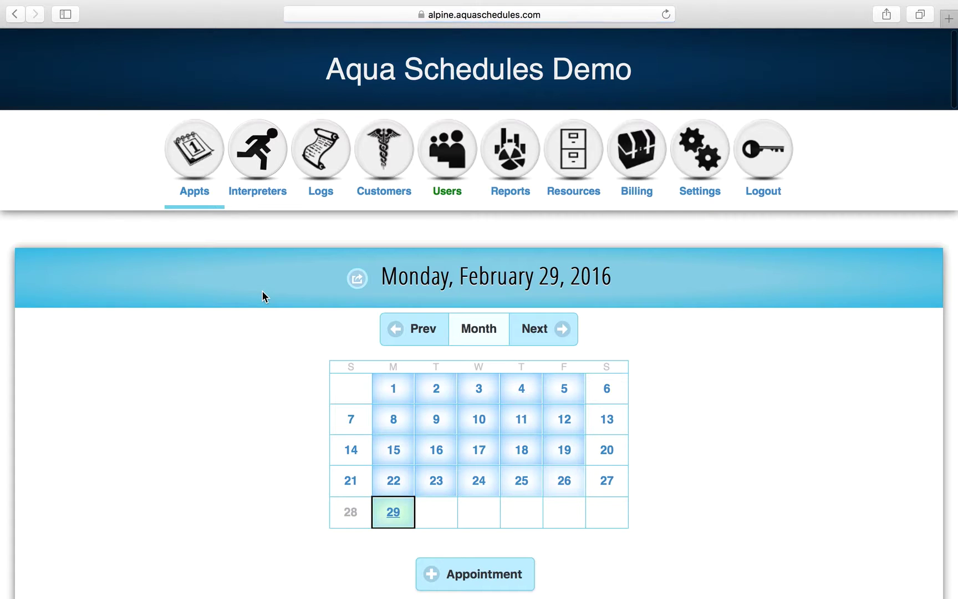
scroll(258, 392, "down", 10)
scroll(259, 391, "up", 8)
left_click(209, 94)
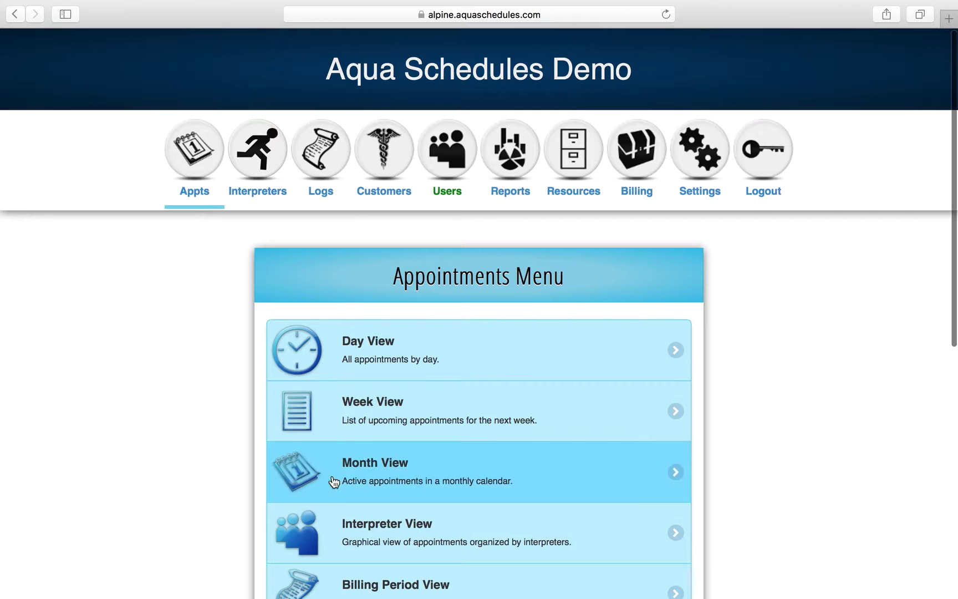
left_click(309, 540)
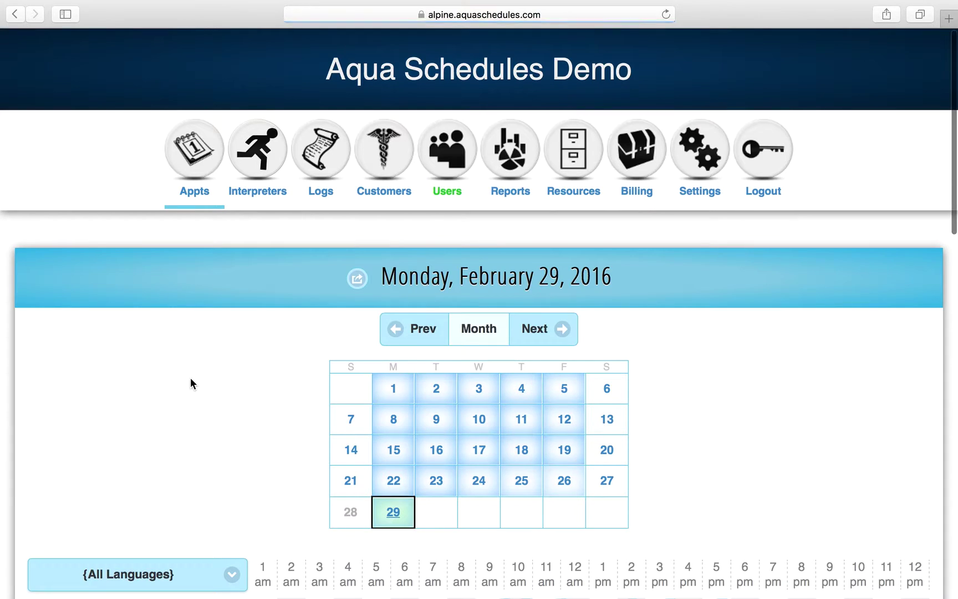
scroll(191, 378, "down", 8)
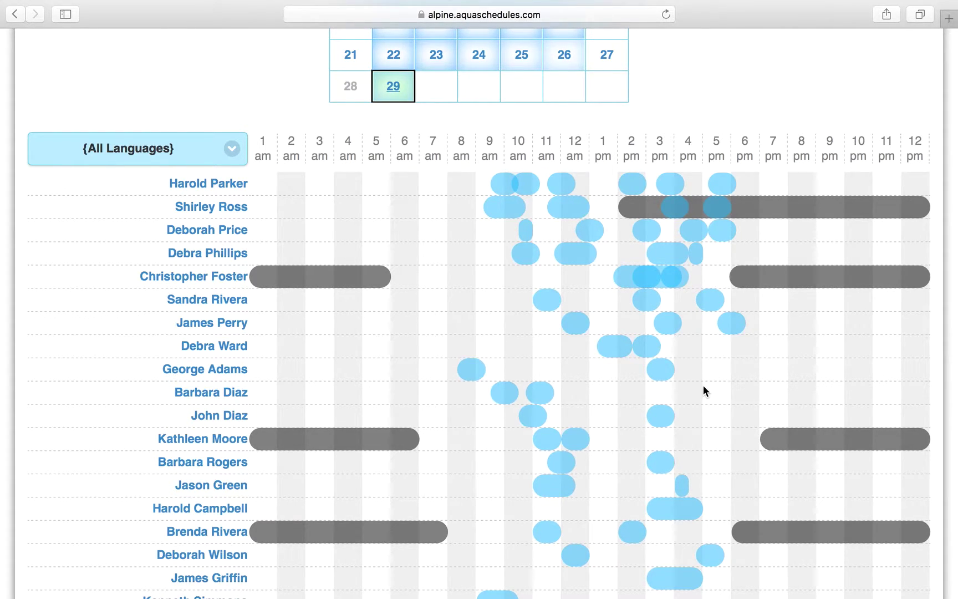
scroll(703, 391, "down", 3)
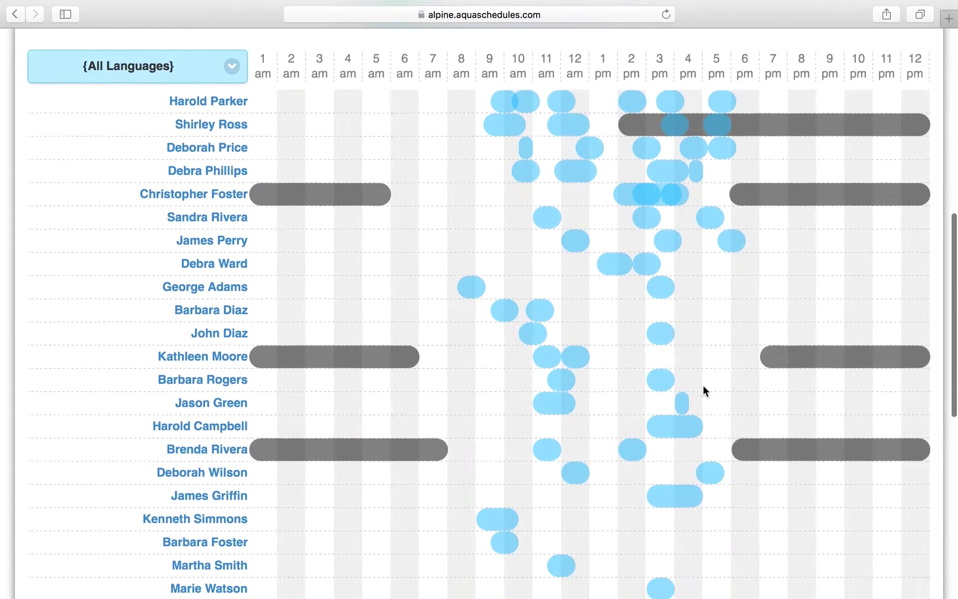
scroll(704, 389, "up", 10)
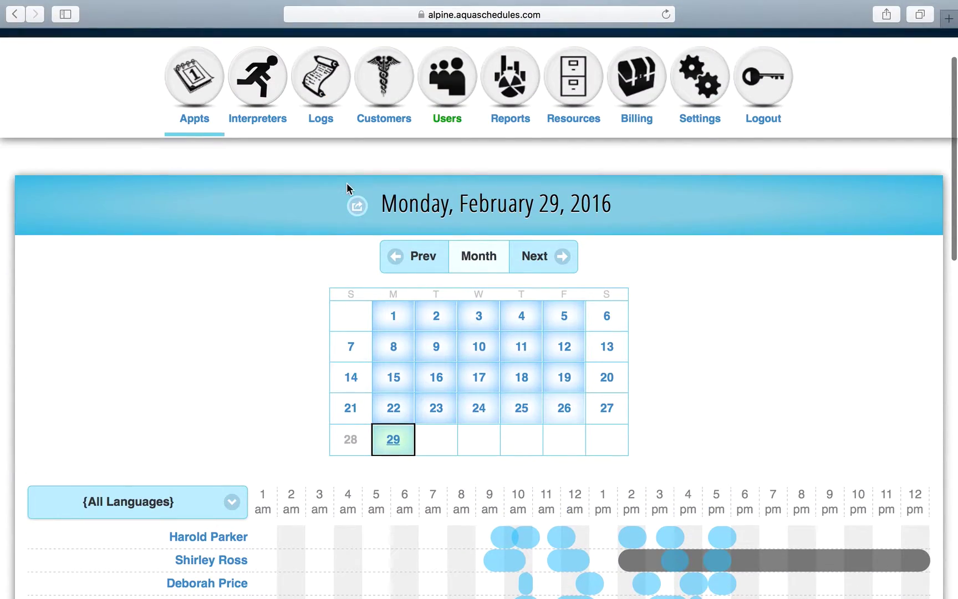
left_click(194, 81)
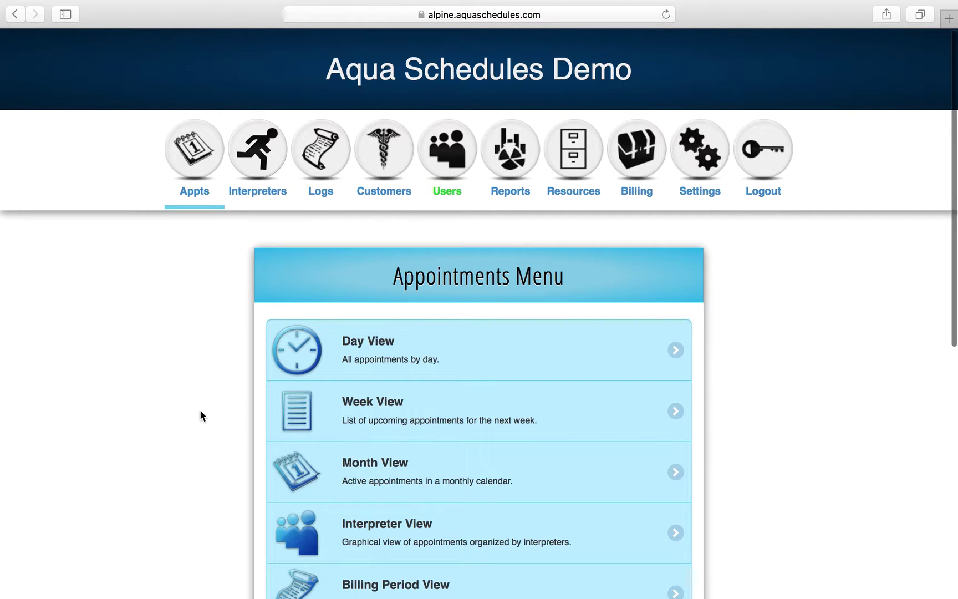
scroll(200, 414, "down", 3)
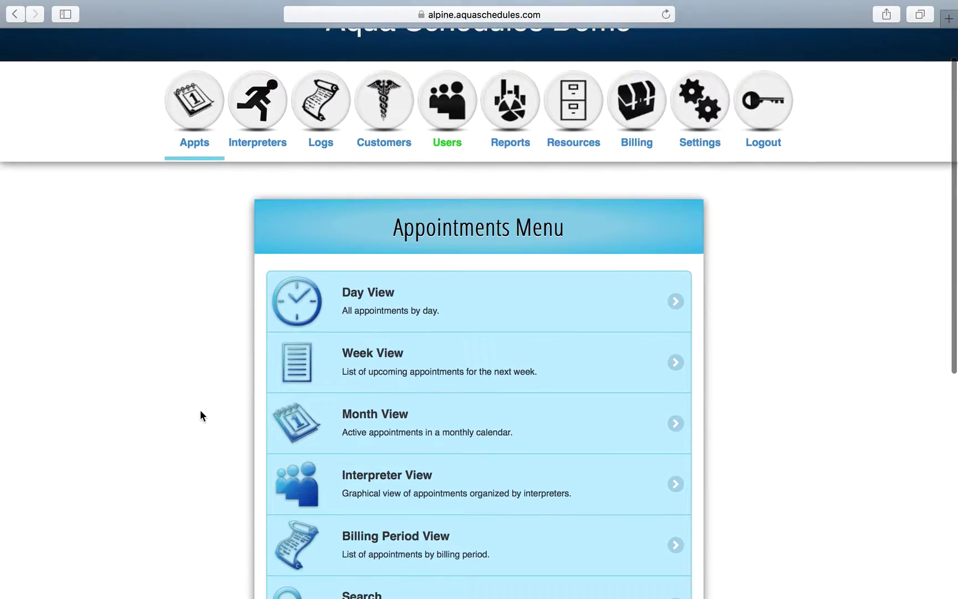
scroll(200, 415, "down", 3)
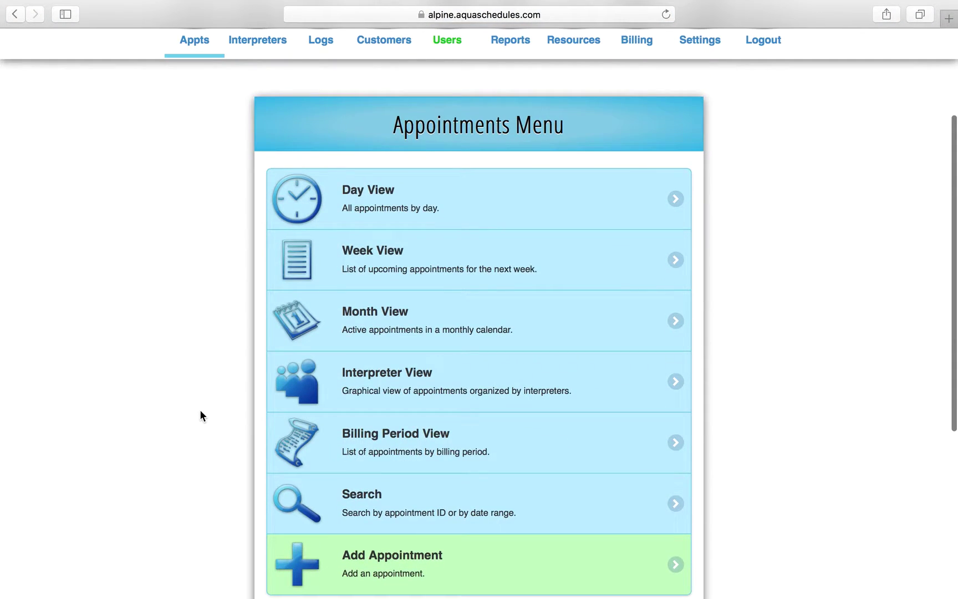
scroll(200, 415, "down", 1)
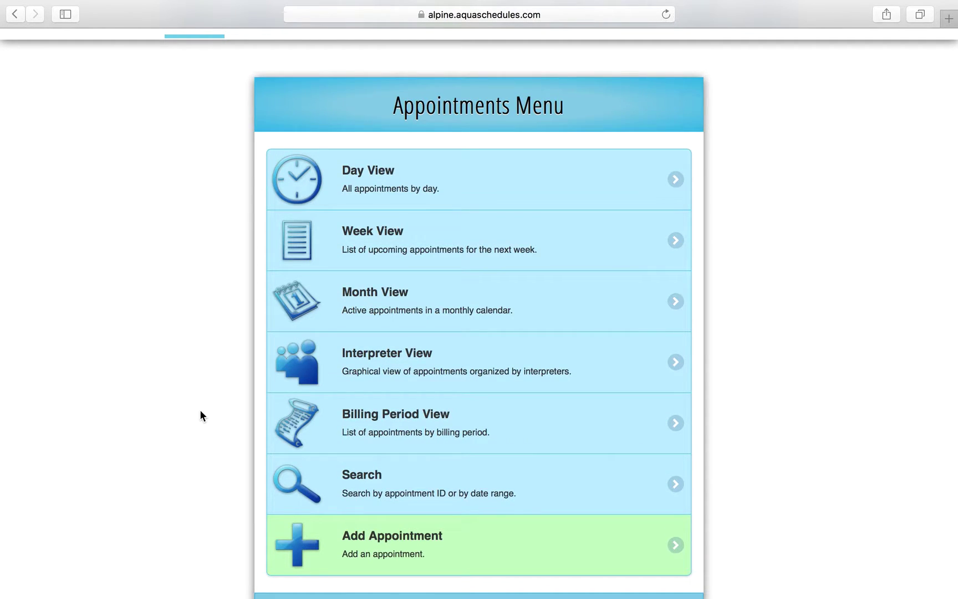
scroll(201, 415, "down", 1)
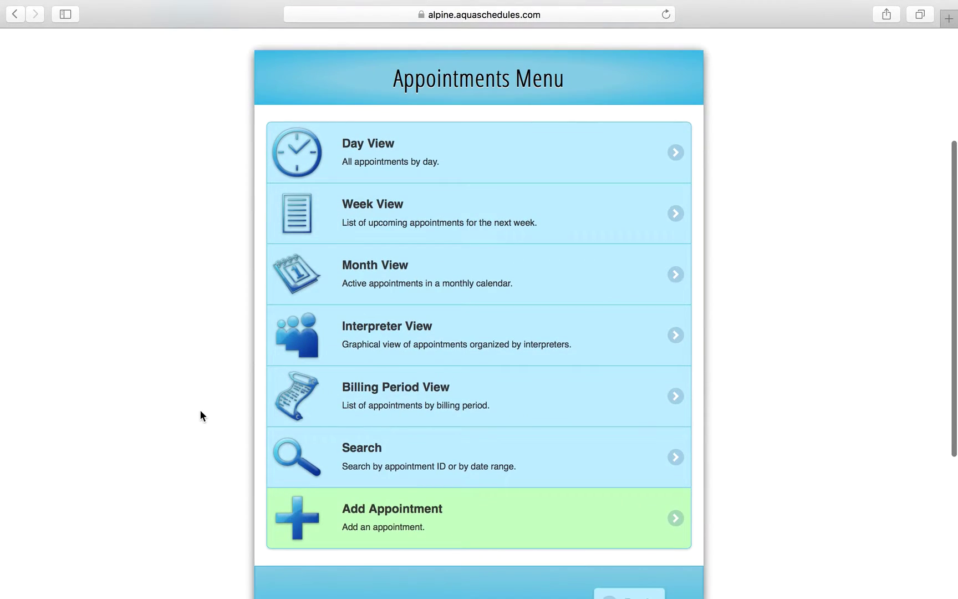
left_click(360, 405)
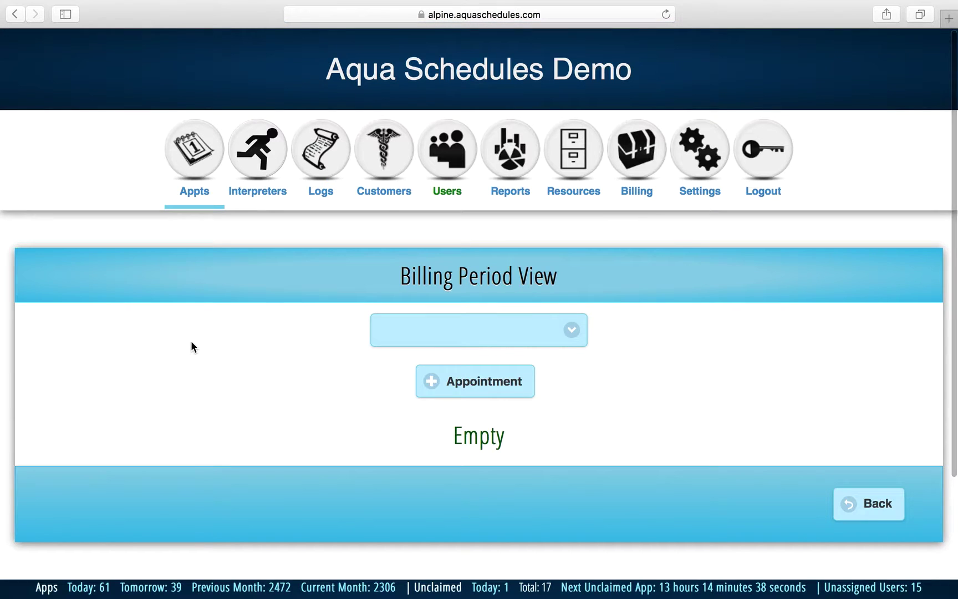
left_click(434, 329)
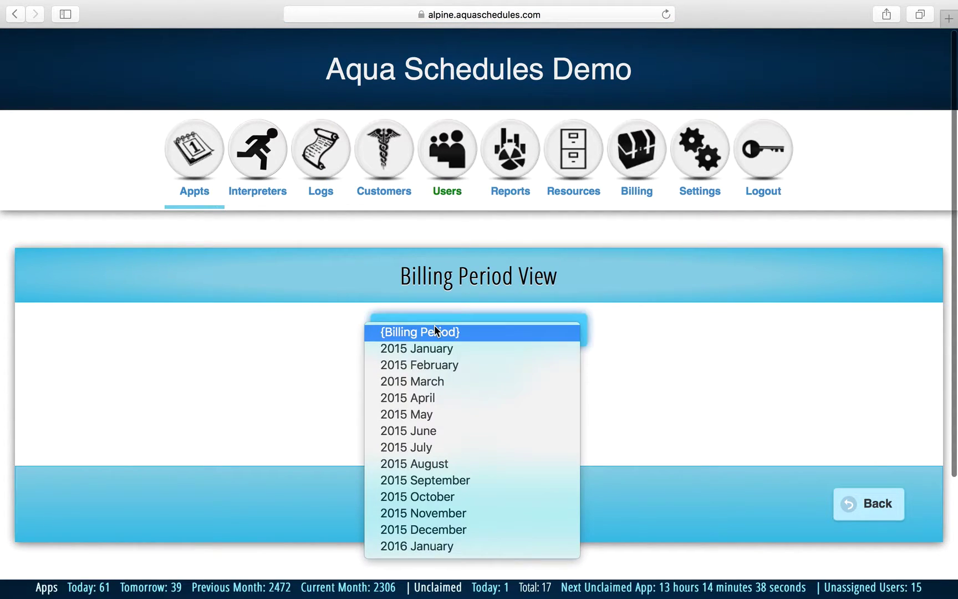
left_click(433, 350)
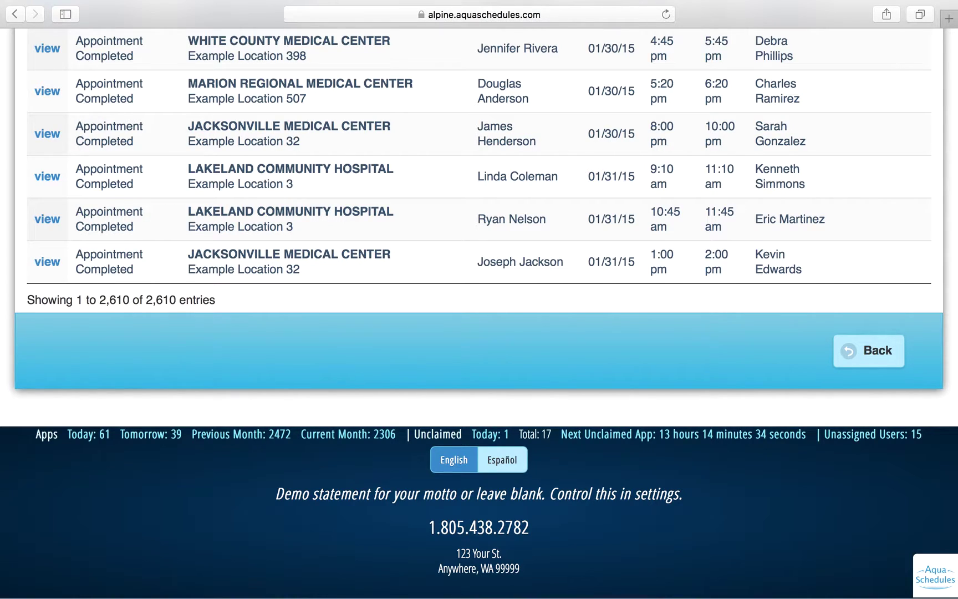
key("super+Up")
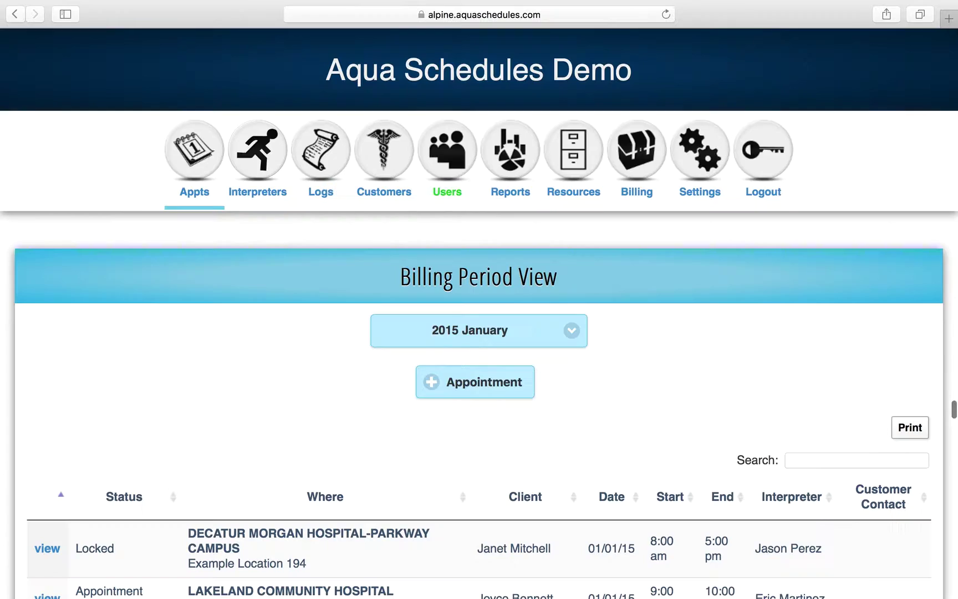
left_click(204, 190)
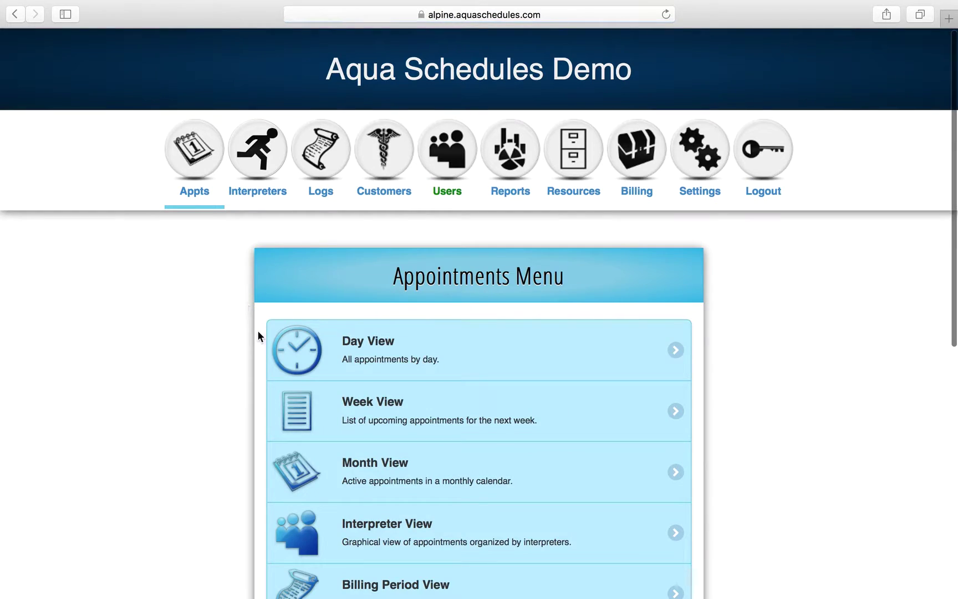
Search appointments by date range from 02/01/16 to 02/29/16.
scroll(258, 330, "down", 5)
left_click(368, 454)
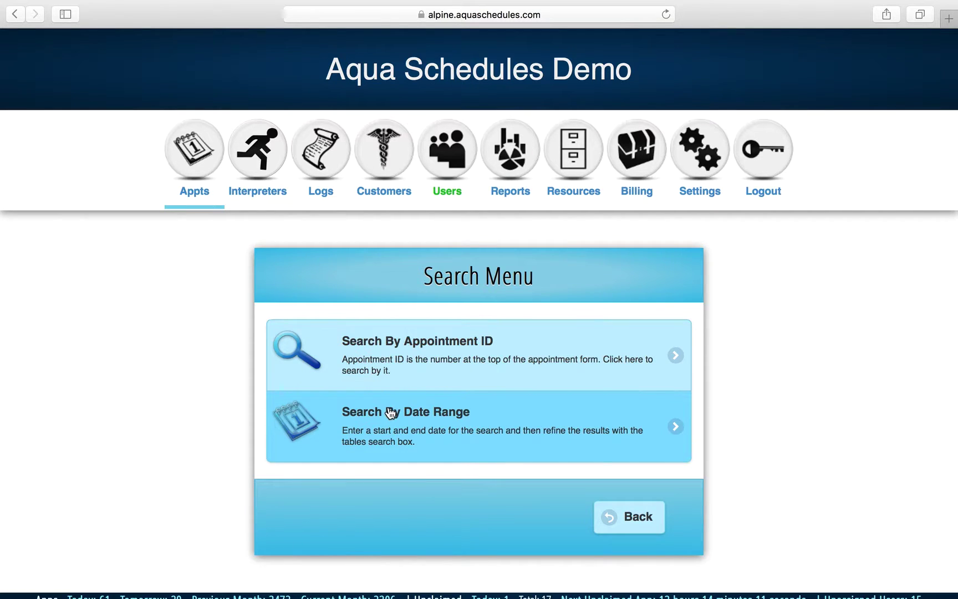
left_click(392, 426)
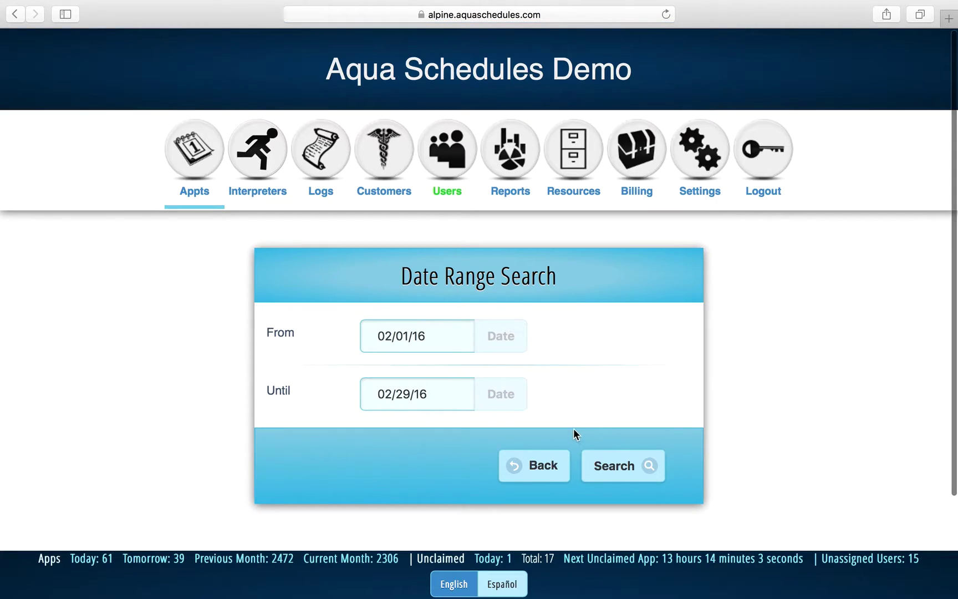
left_click(616, 464)
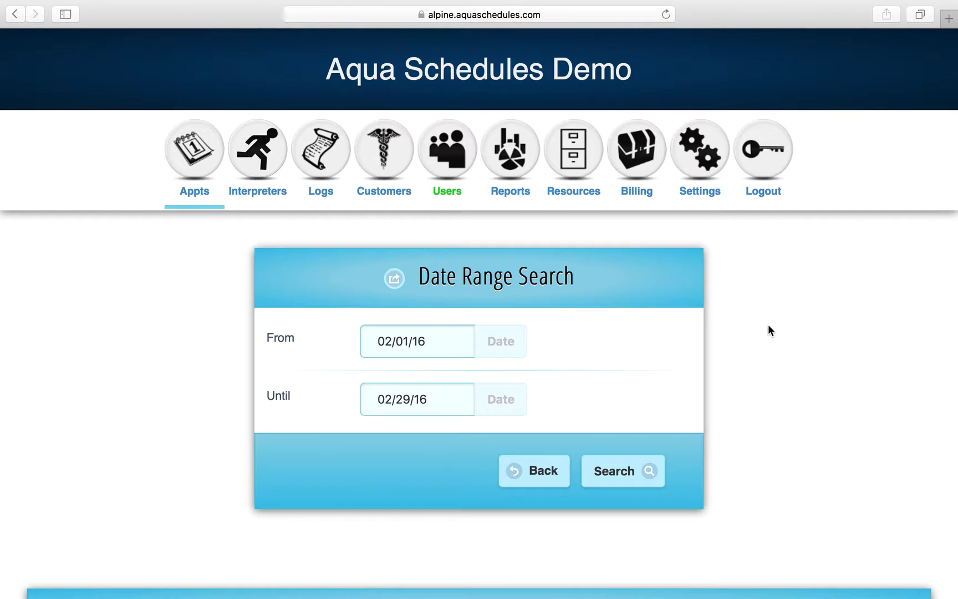
scroll(768, 325, "down", 3)
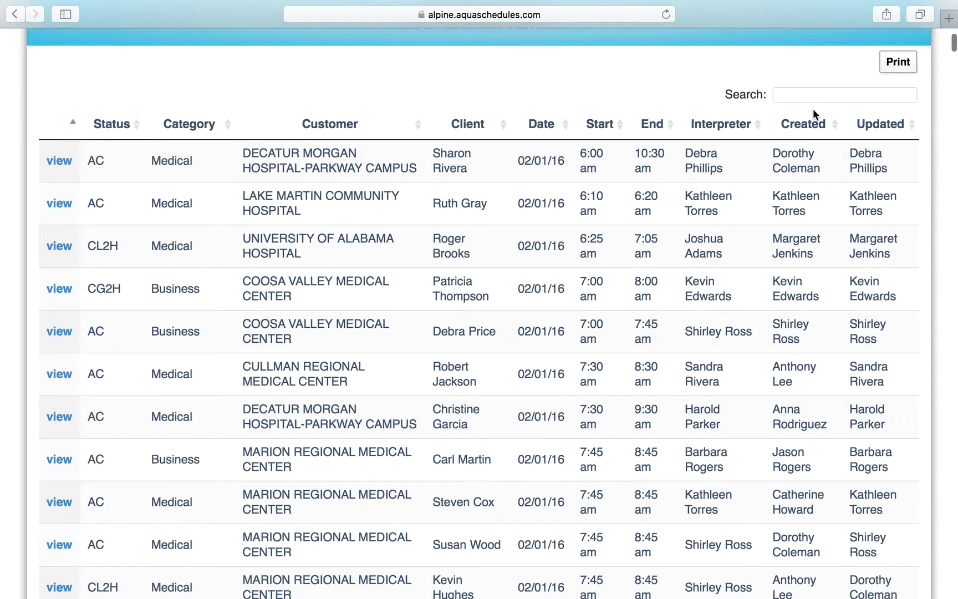
Filter the search results by a client's full name, then narrow it to the first name.
left_click(828, 99)
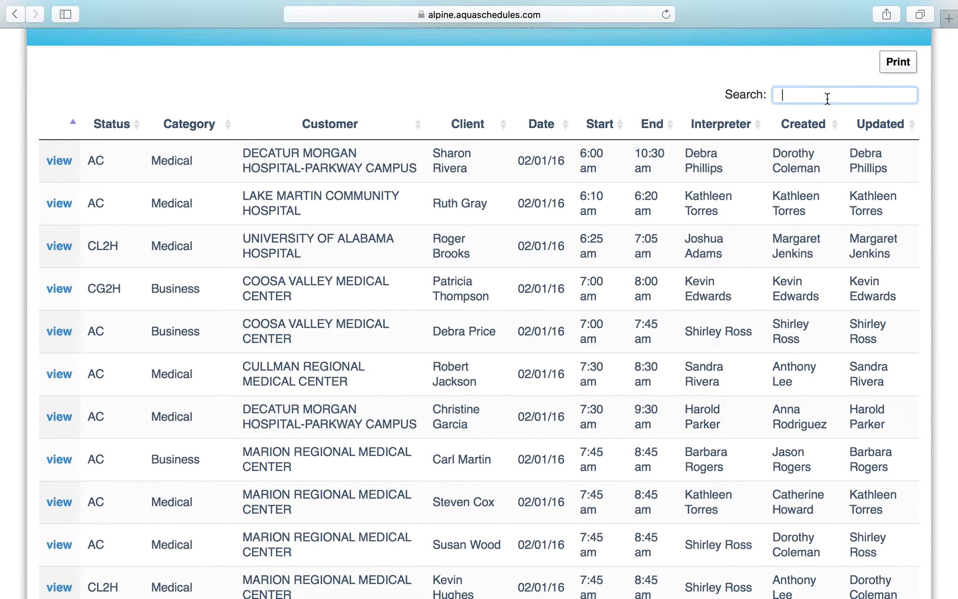
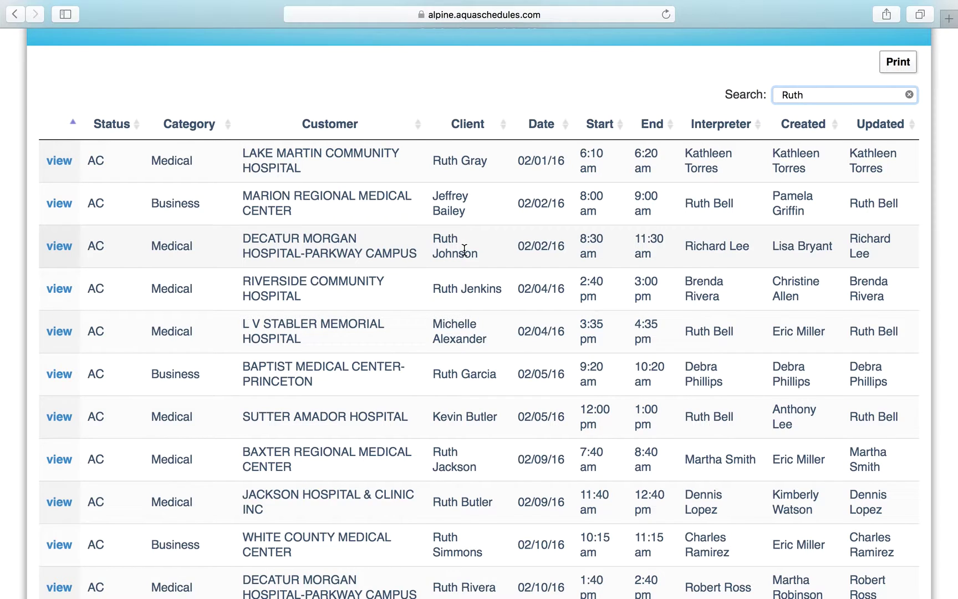
scroll(465, 250, "down", 1)
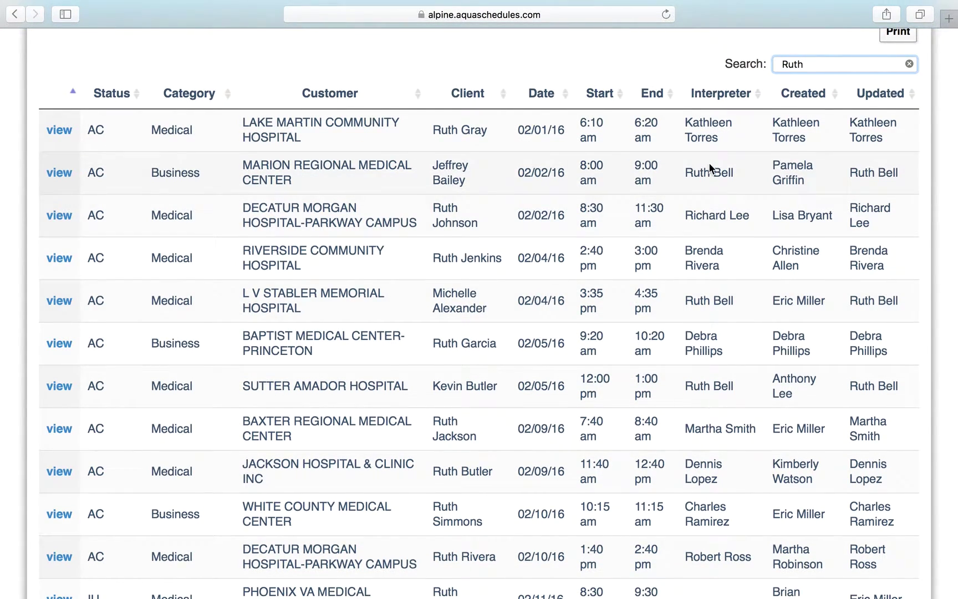
scroll(721, 155, "up", 1)
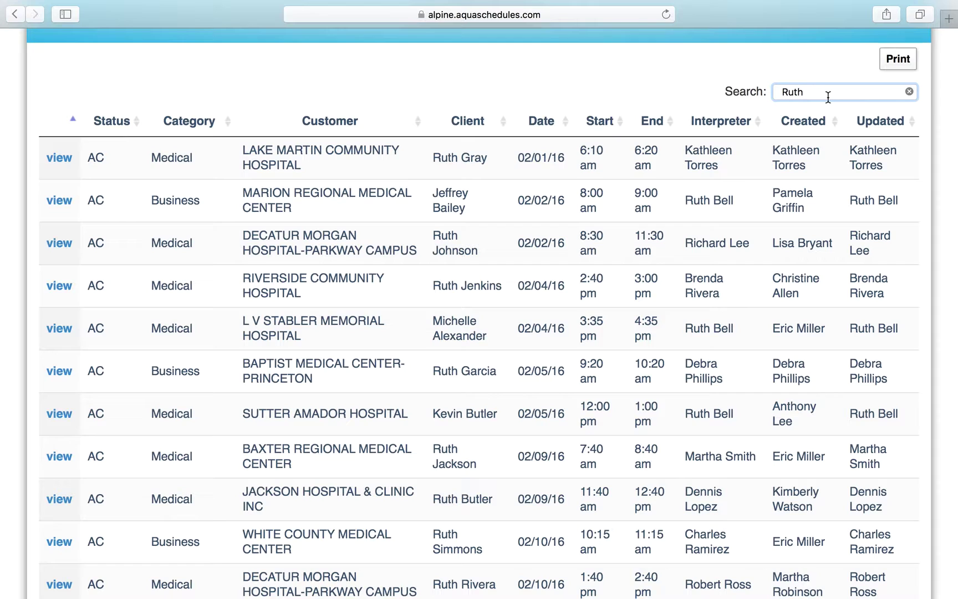
Replace the search filter text with 'Decatur'.
double_click(828, 97)
type("Decature")
key("BackSpace")
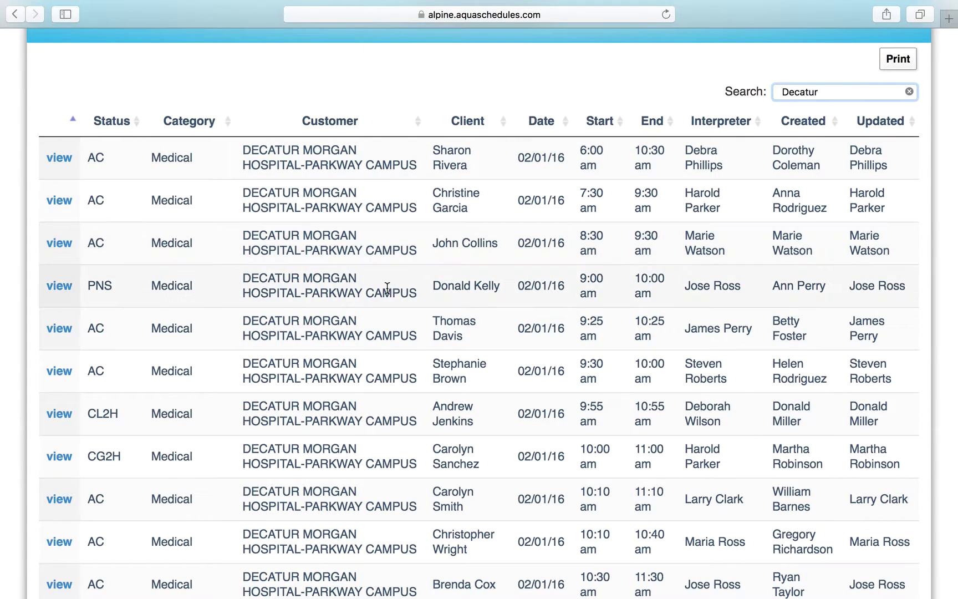
scroll(387, 164, "up", 10)
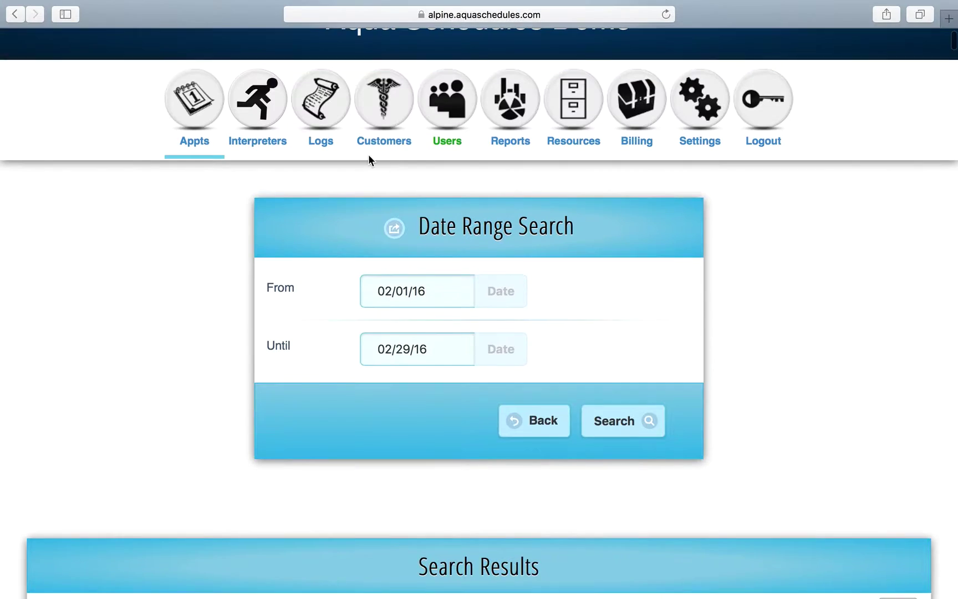
Open the Add Appointment form from the Appointments Menu.
left_click(205, 119)
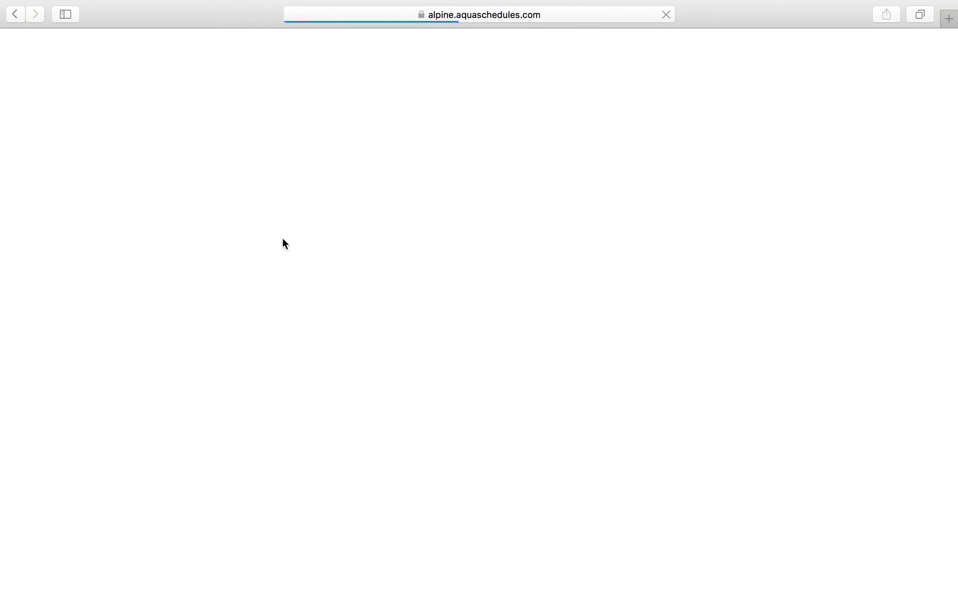
scroll(283, 240, "down", 10)
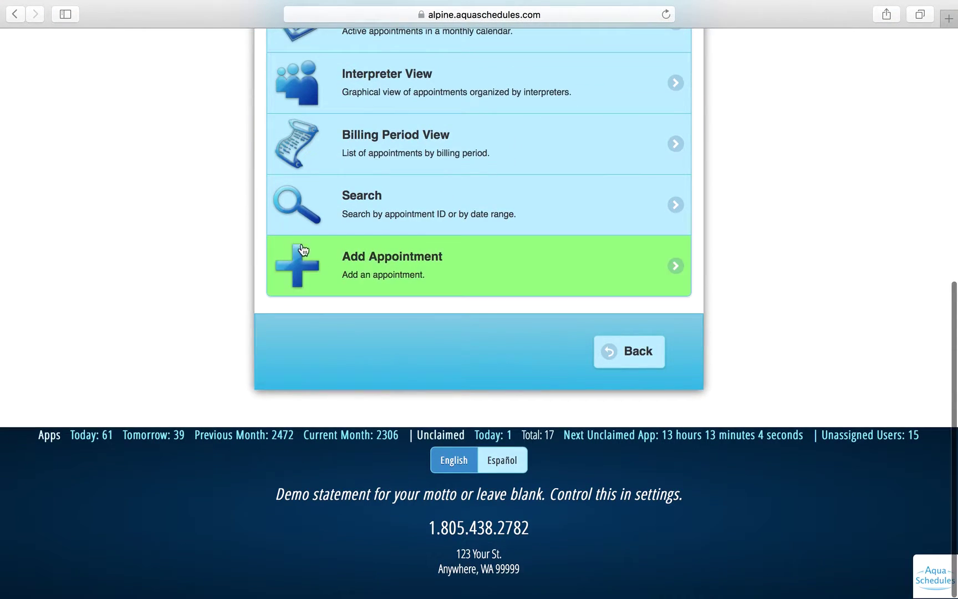
left_click(369, 266)
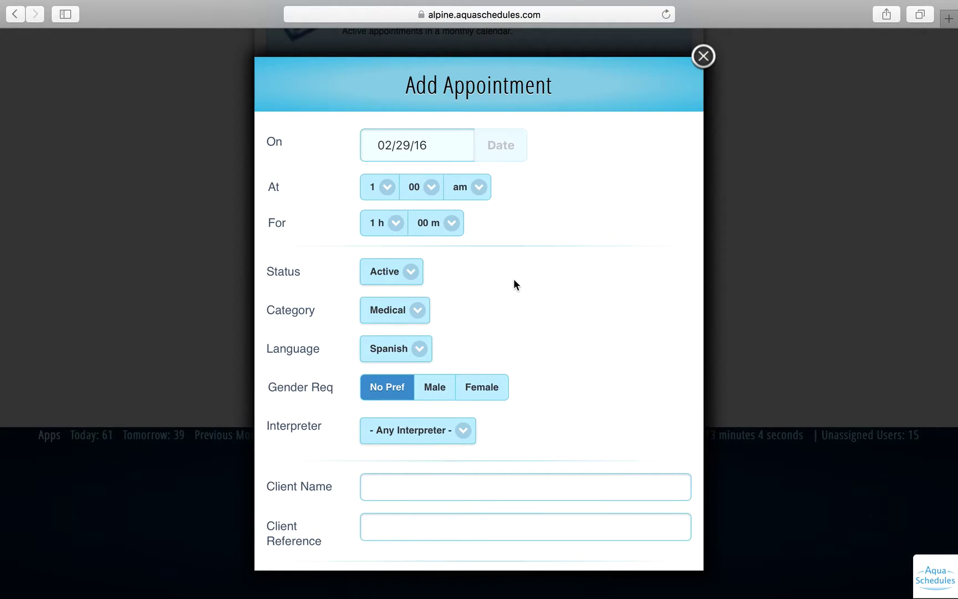
scroll(513, 280, "down", 5)
scroll(513, 280, "down", 5)
scroll(513, 280, "up", 8)
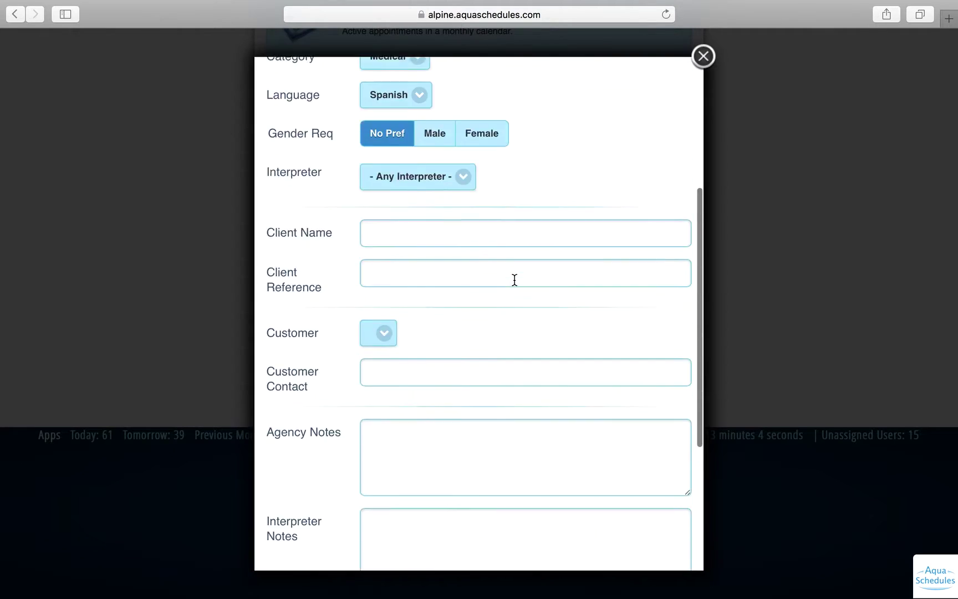
scroll(515, 280, "up", 3)
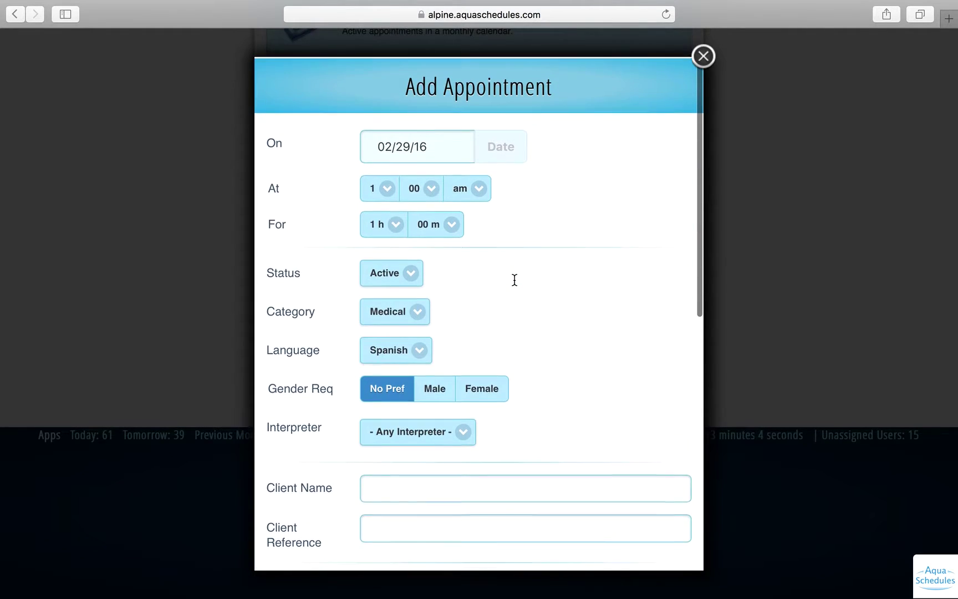
left_click(110, 248)
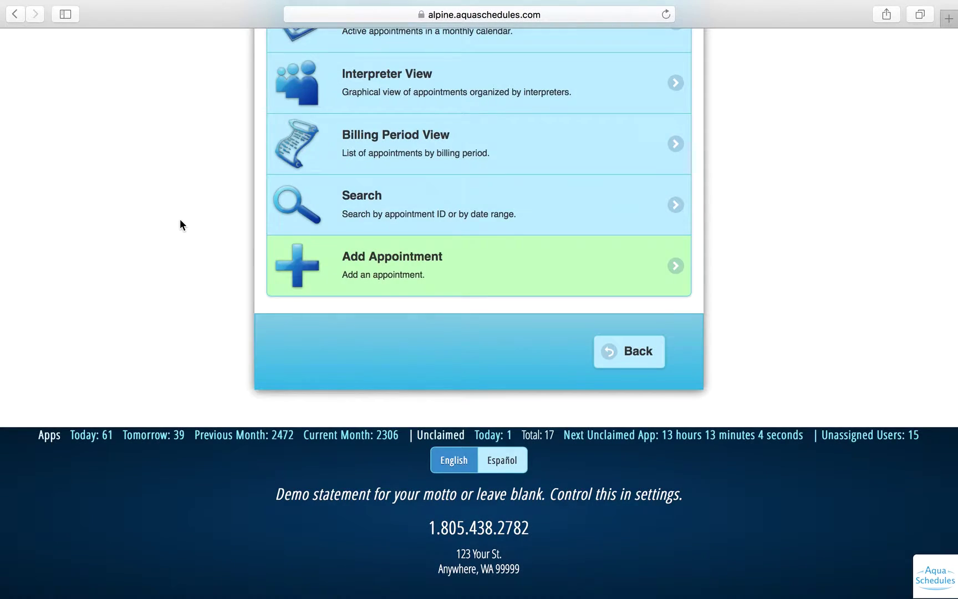
scroll(180, 221, "up", 6)
scroll(183, 221, "up", 3)
Check interpreters' Free Notifications, find the Available Interpreters list empty, and return.
left_click(255, 187)
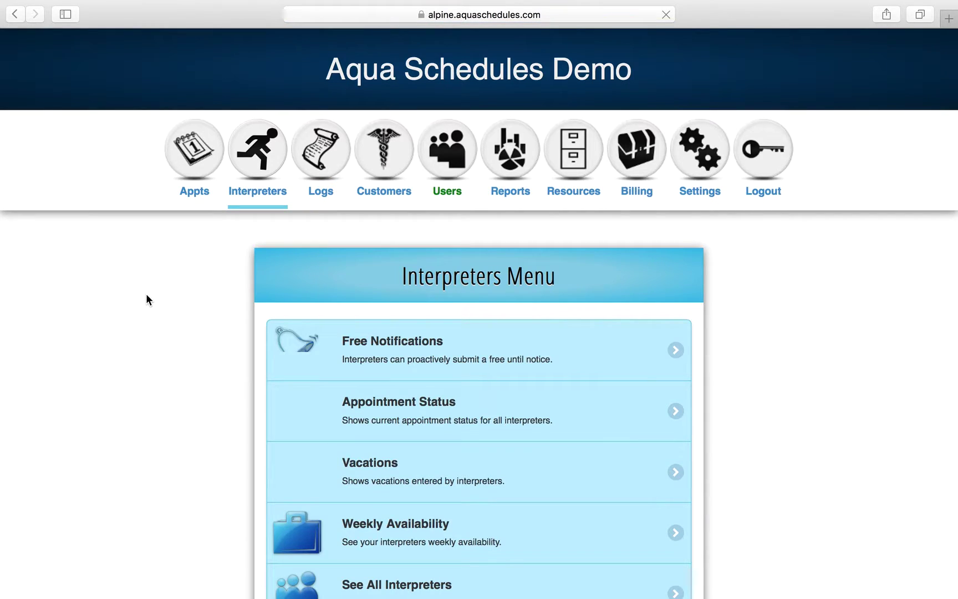
scroll(146, 299, "down", 2)
scroll(145, 299, "down", 2)
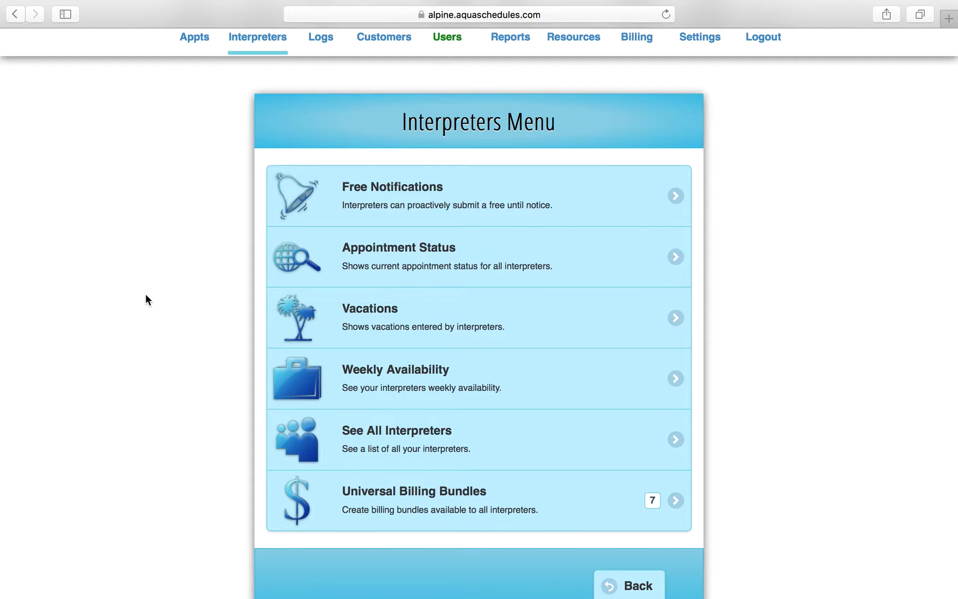
left_click(397, 191)
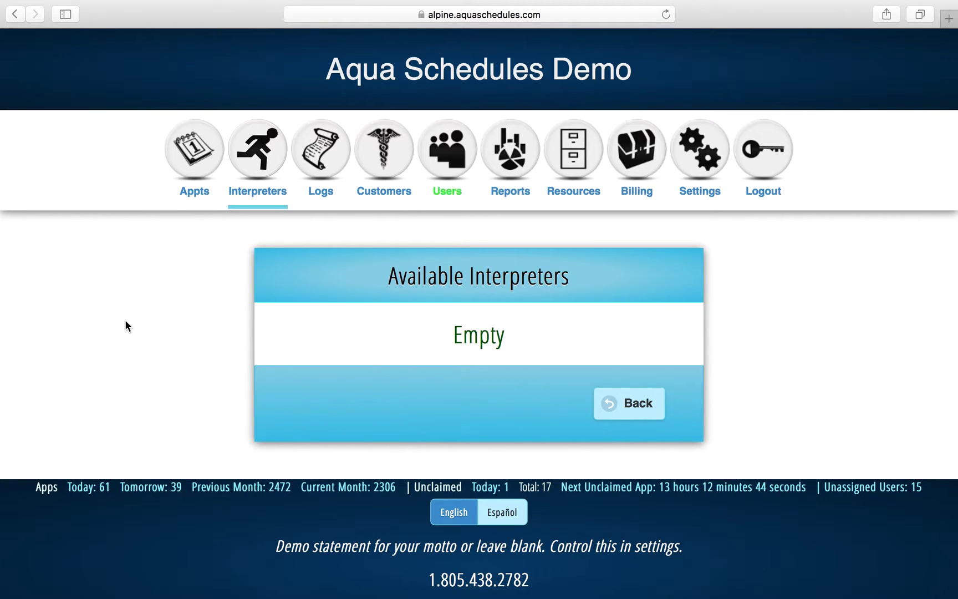
left_click(614, 416)
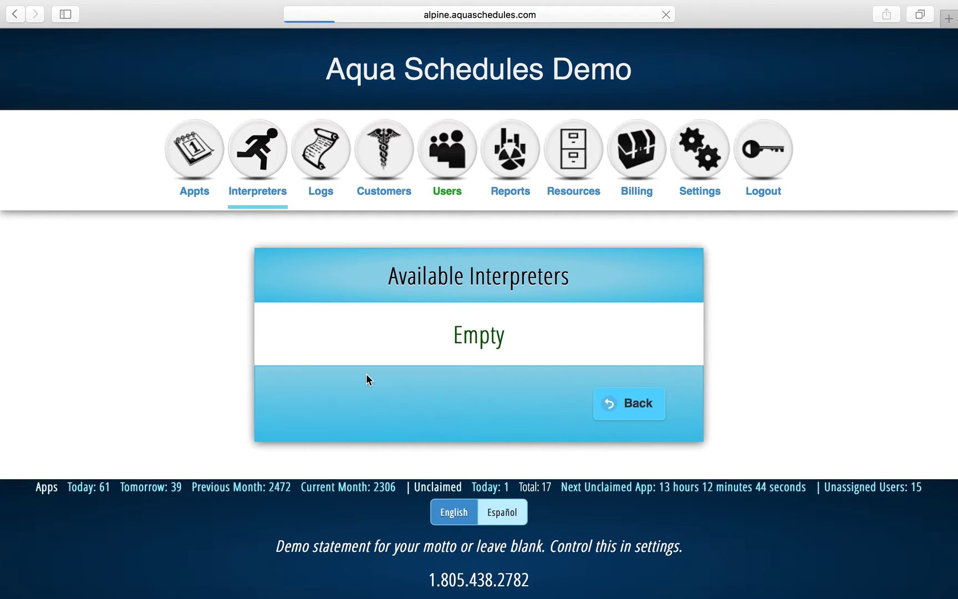
scroll(409, 364, "down", 2)
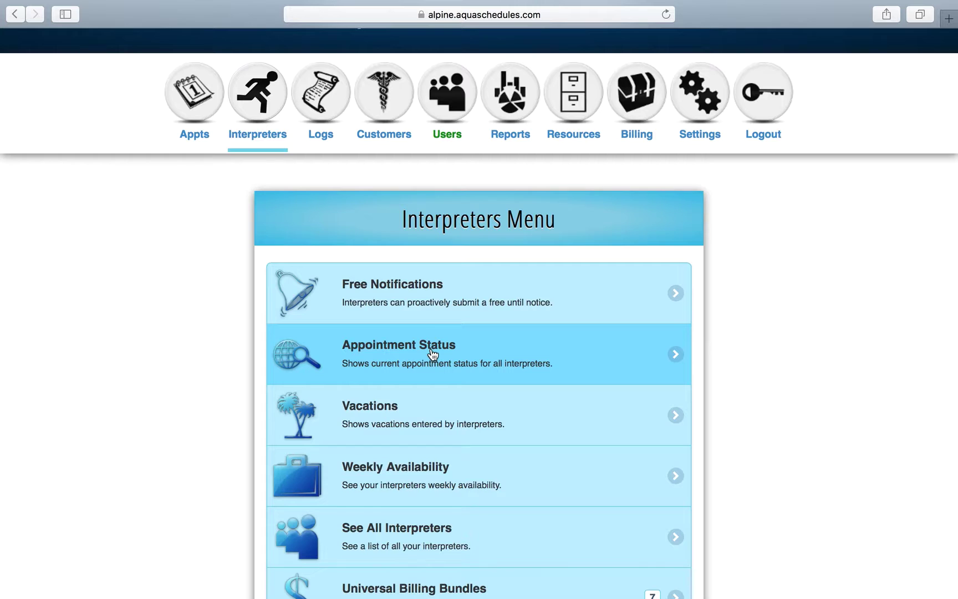
left_click(433, 354)
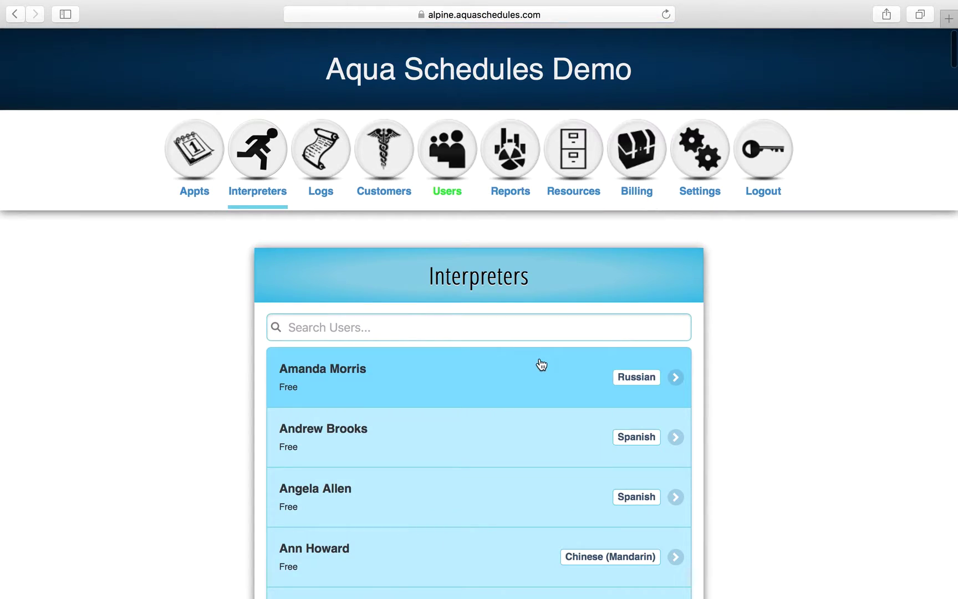
scroll(541, 364, "down", 5)
scroll(541, 364, "down", 10)
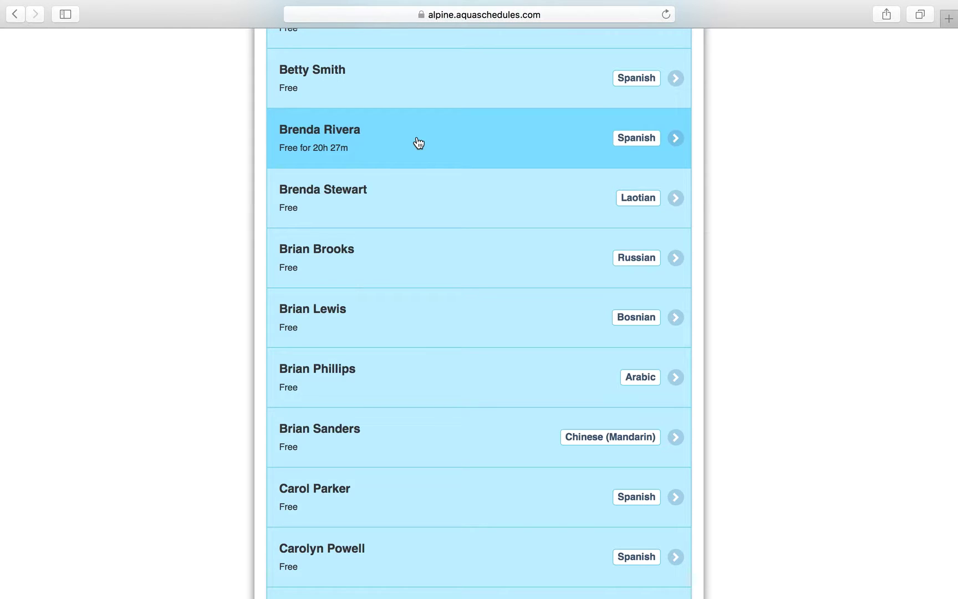
scroll(419, 143, "down", 8)
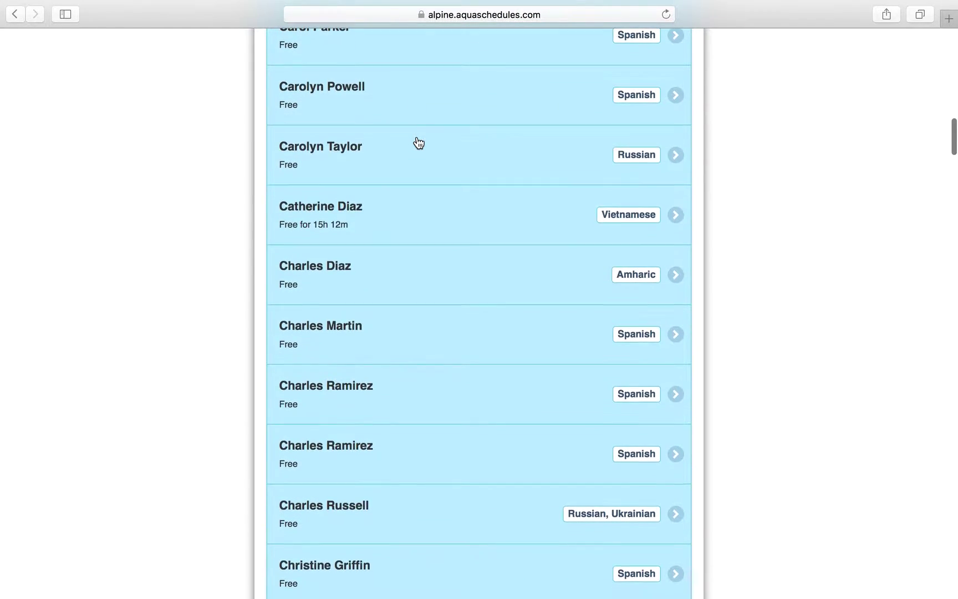
scroll(424, 229, "down", 1)
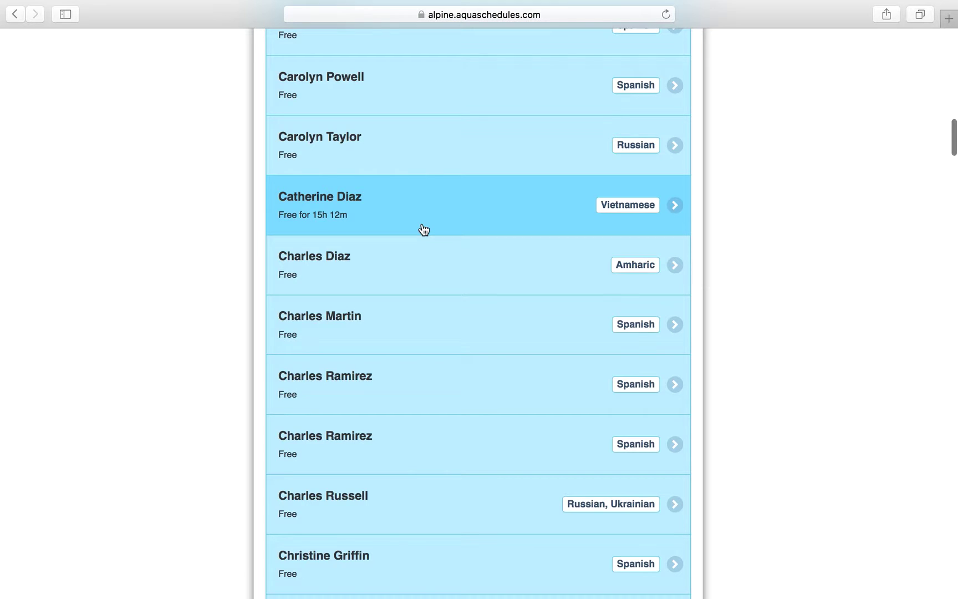
scroll(425, 229, "down", 7)
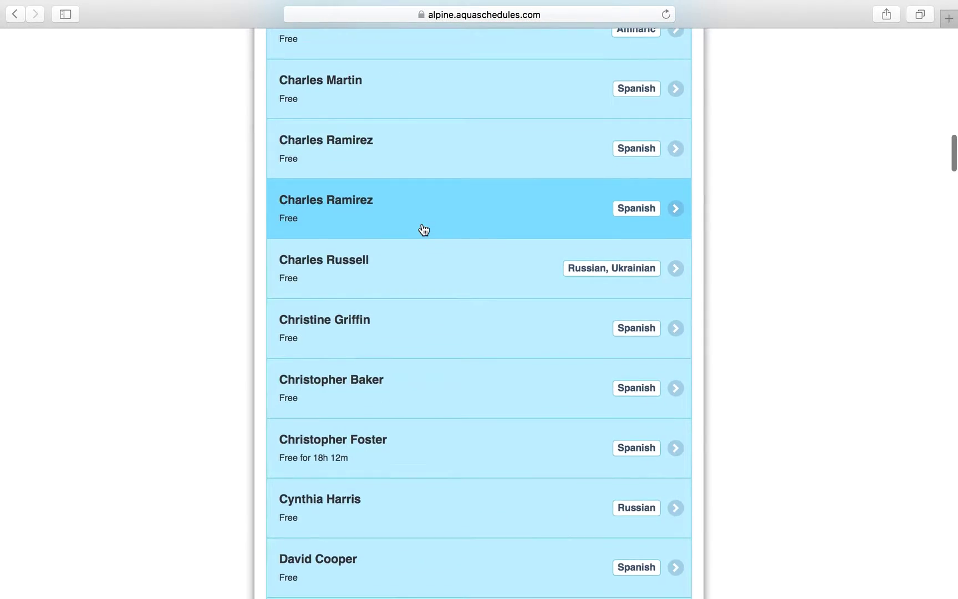
scroll(424, 229, "down", 8)
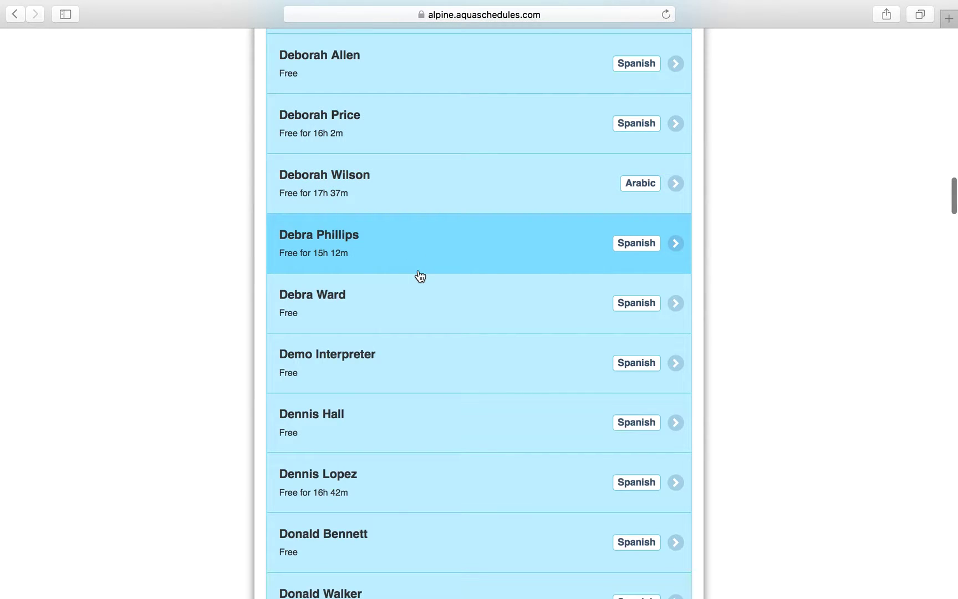
scroll(420, 275, "down", 20)
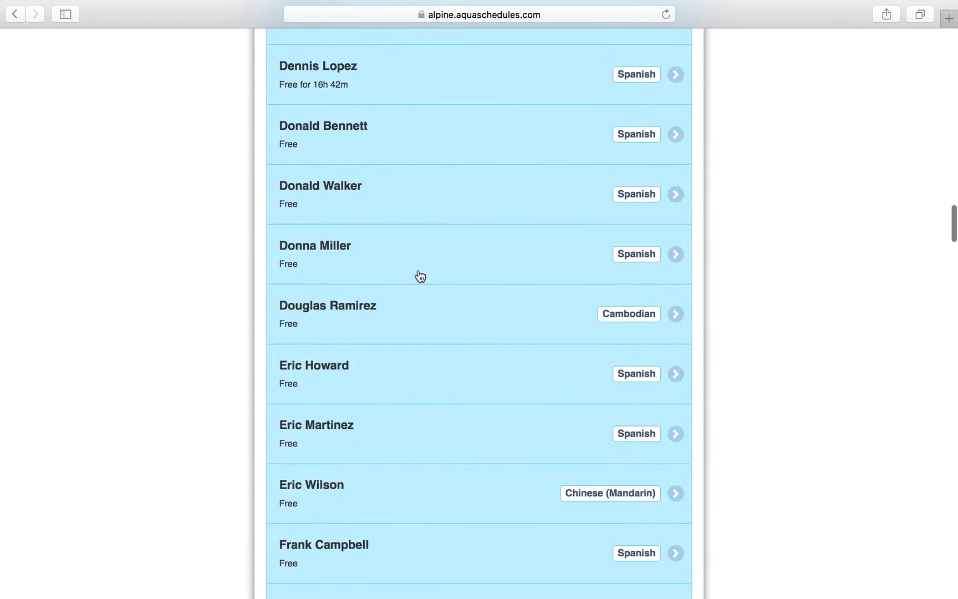
scroll(420, 276, "down", 20)
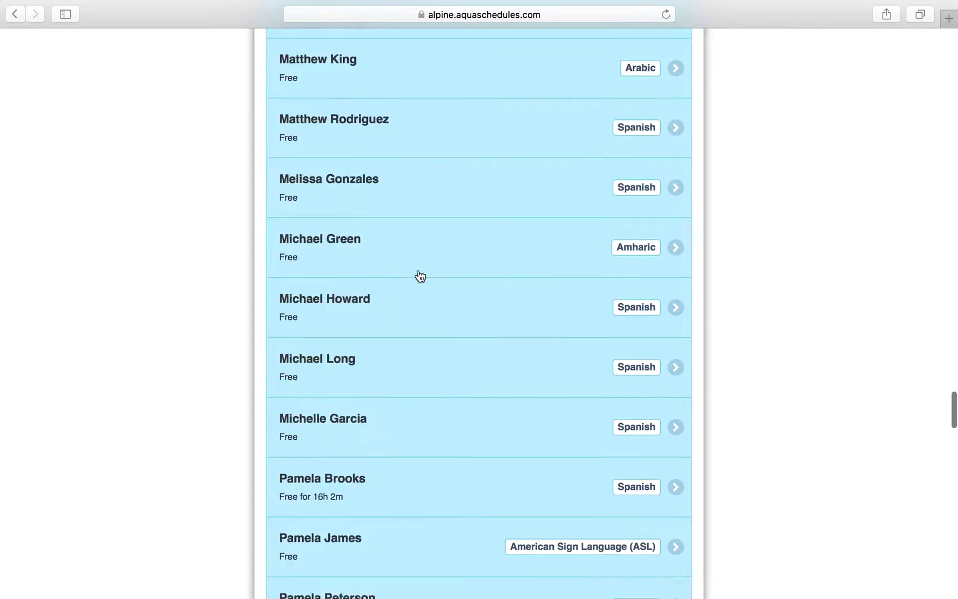
scroll(421, 275, "down", 20)
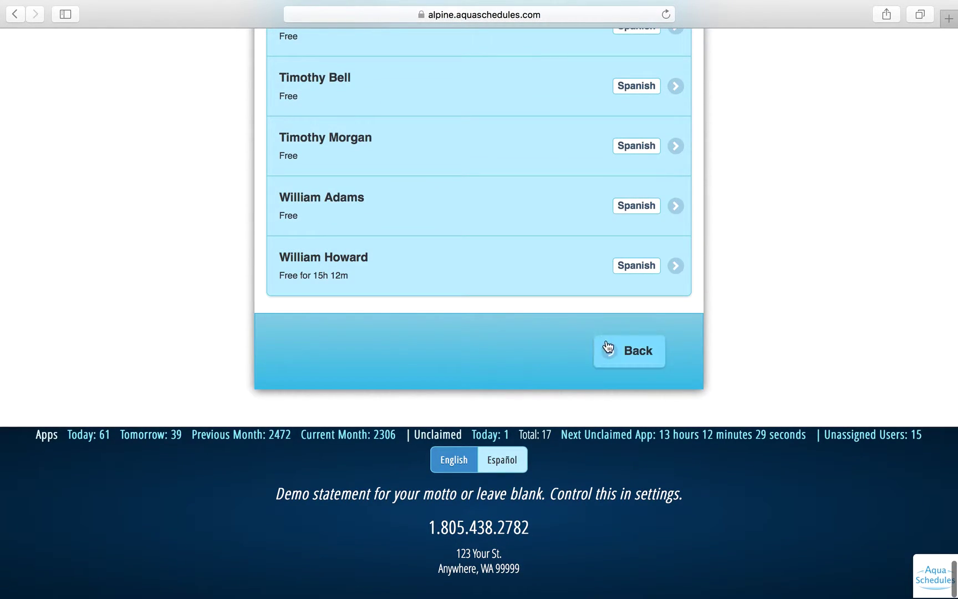
left_click(608, 346)
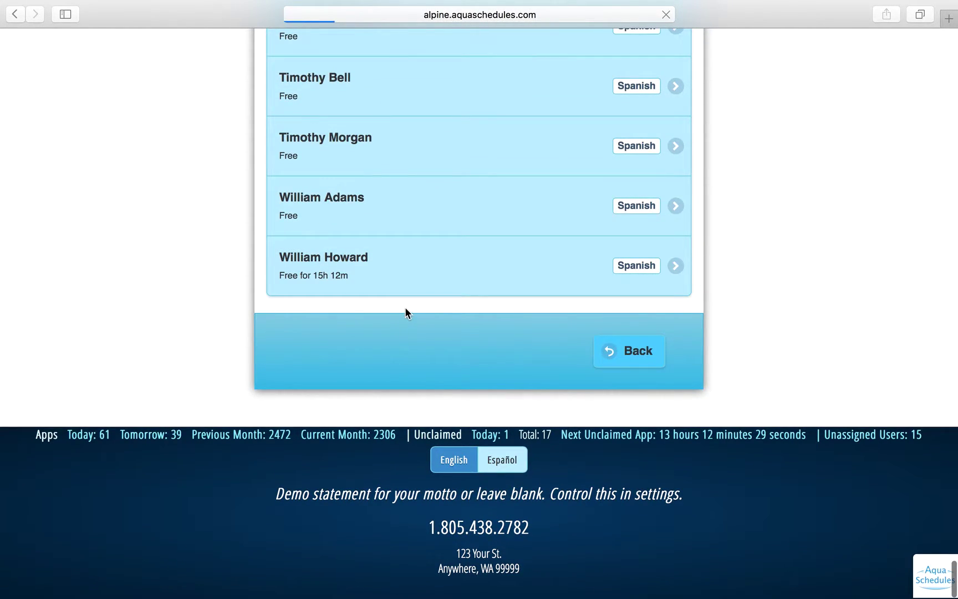
scroll(367, 406, "down", 5)
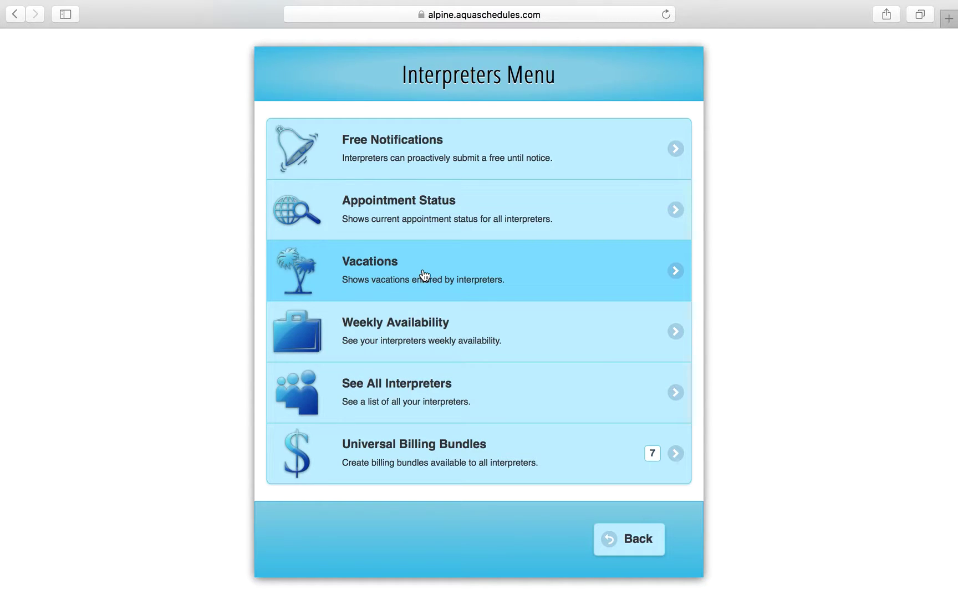
Narrow the Vacations list to today's two entries, then return to the Interpreters Menu.
left_click(424, 274)
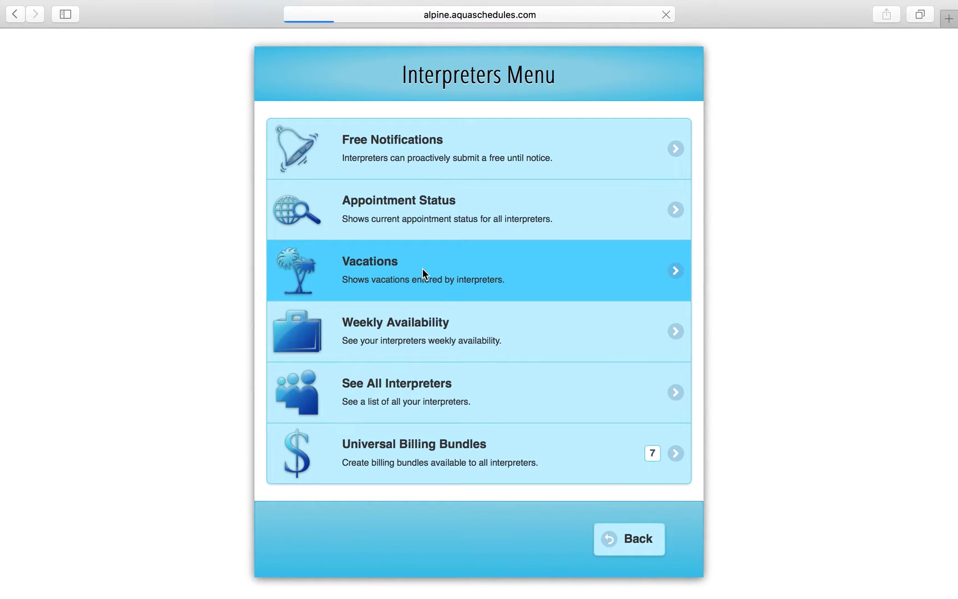
scroll(447, 392, "down", 1)
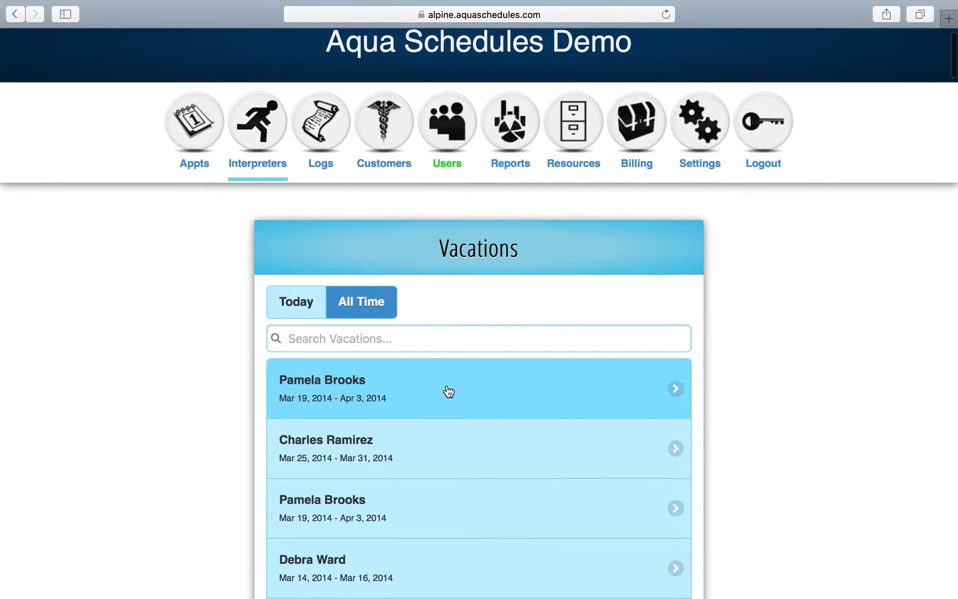
scroll(448, 391, "down", 3)
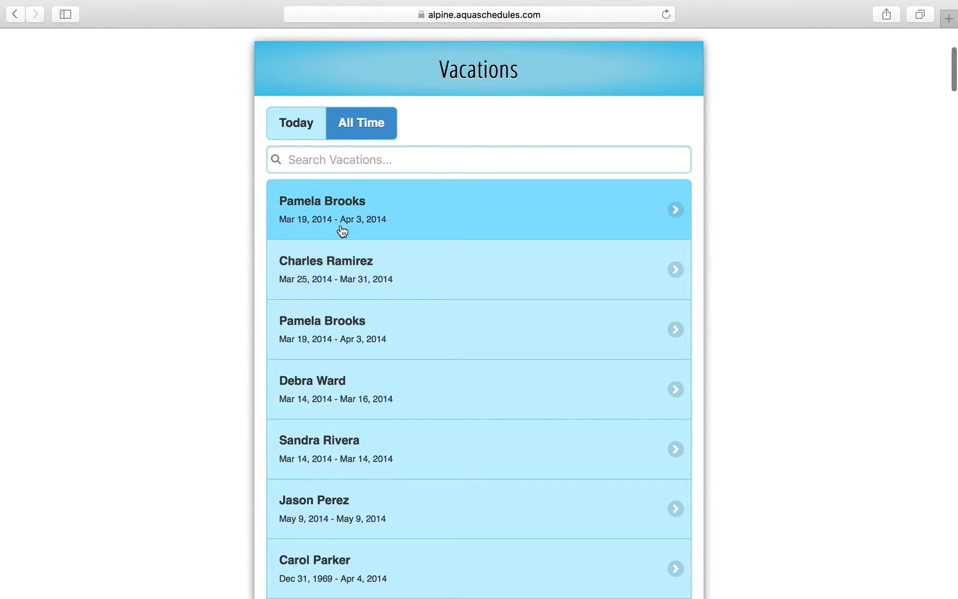
left_click(312, 135)
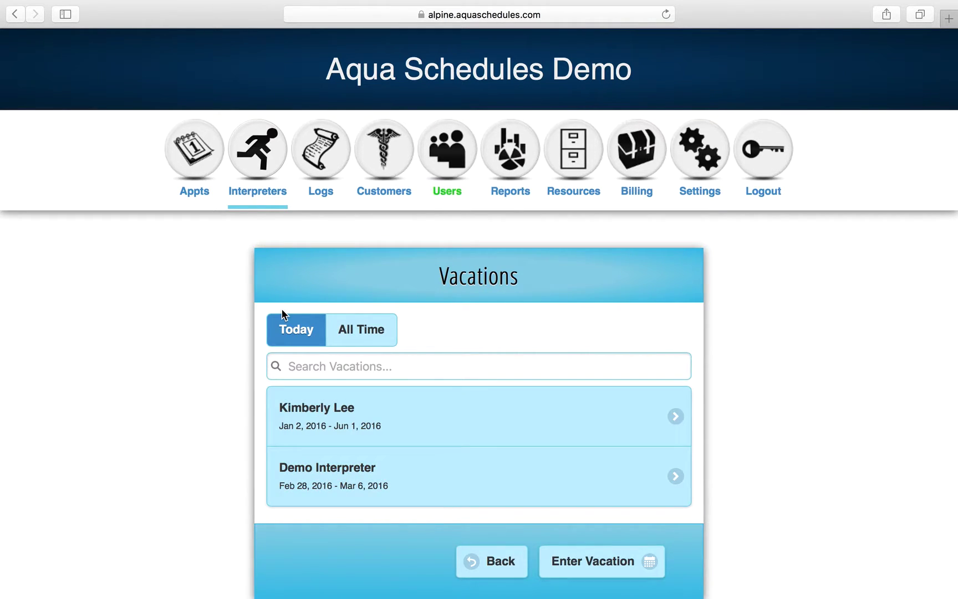
left_click(255, 169)
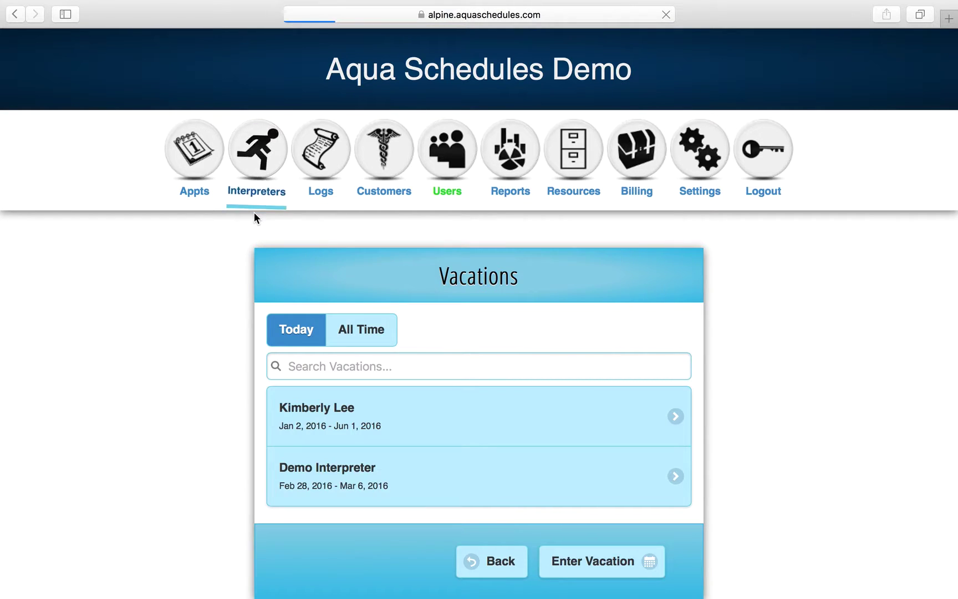
scroll(248, 343, "down", 2)
scroll(248, 349, "down", 5)
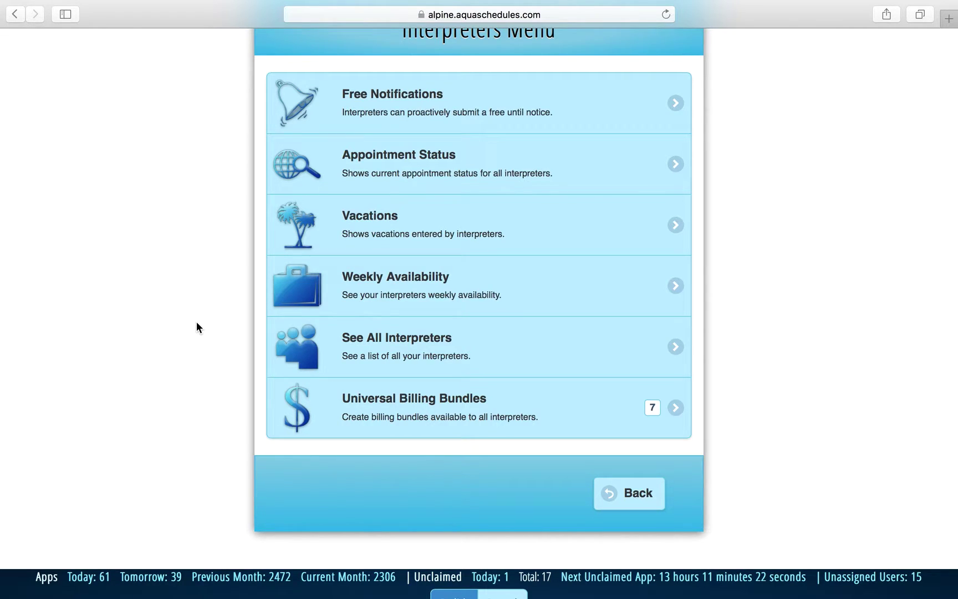
View one interpreter's Sunday availability (12:00 am to 12:00 pm) and leave without saving.
left_click(346, 299)
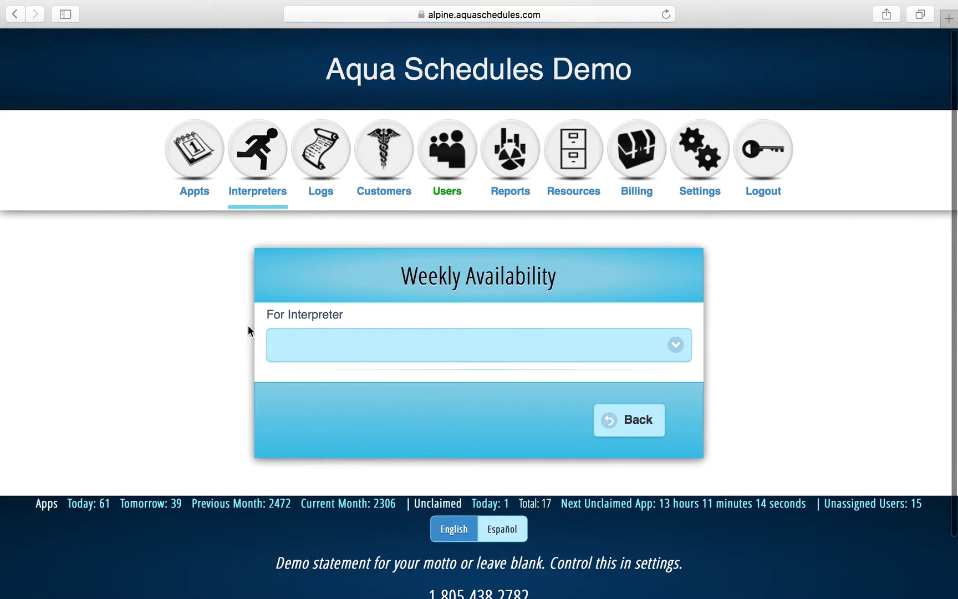
left_click(331, 333)
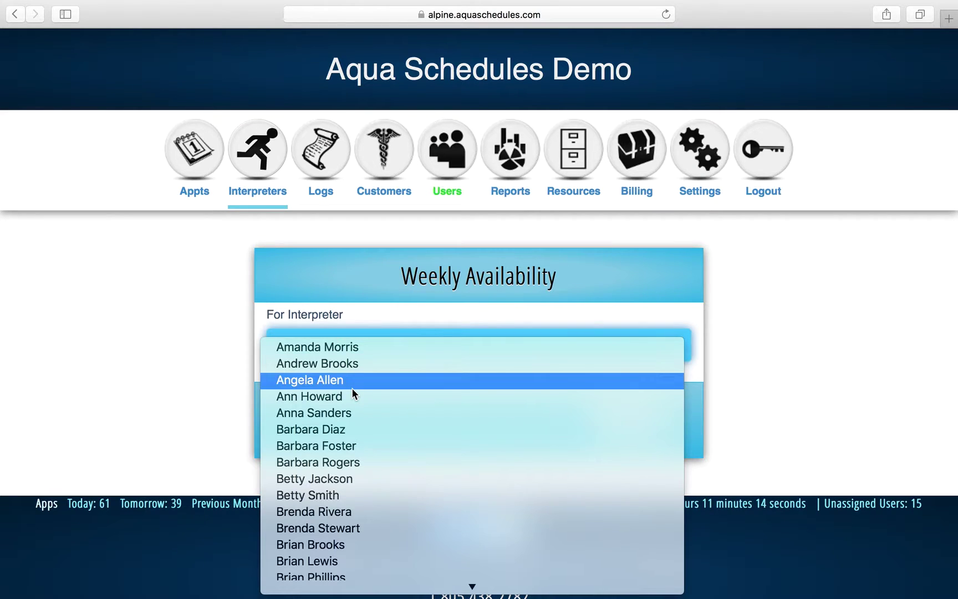
left_click(351, 387)
scroll(195, 351, "down", 2)
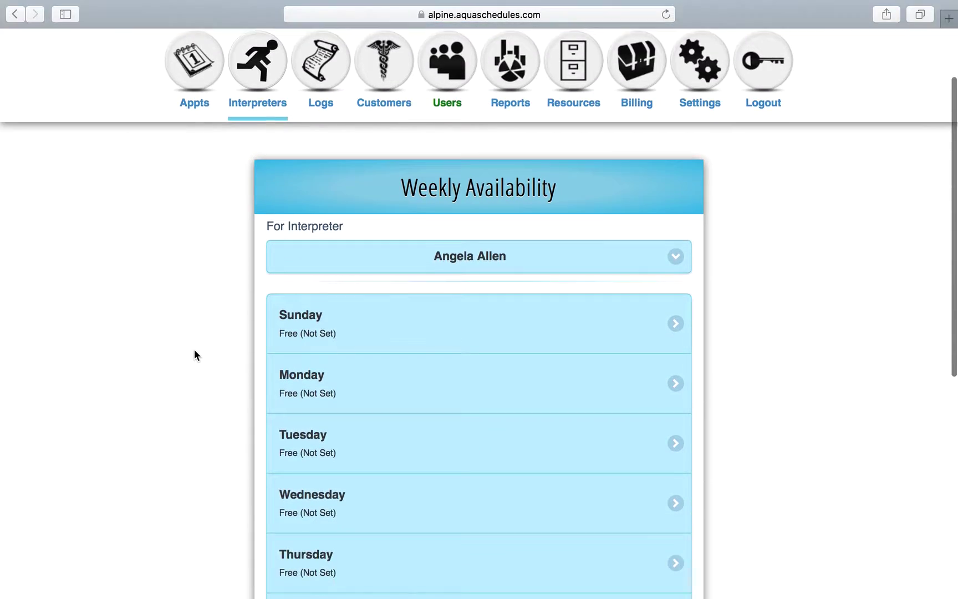
scroll(195, 351, "down", 6)
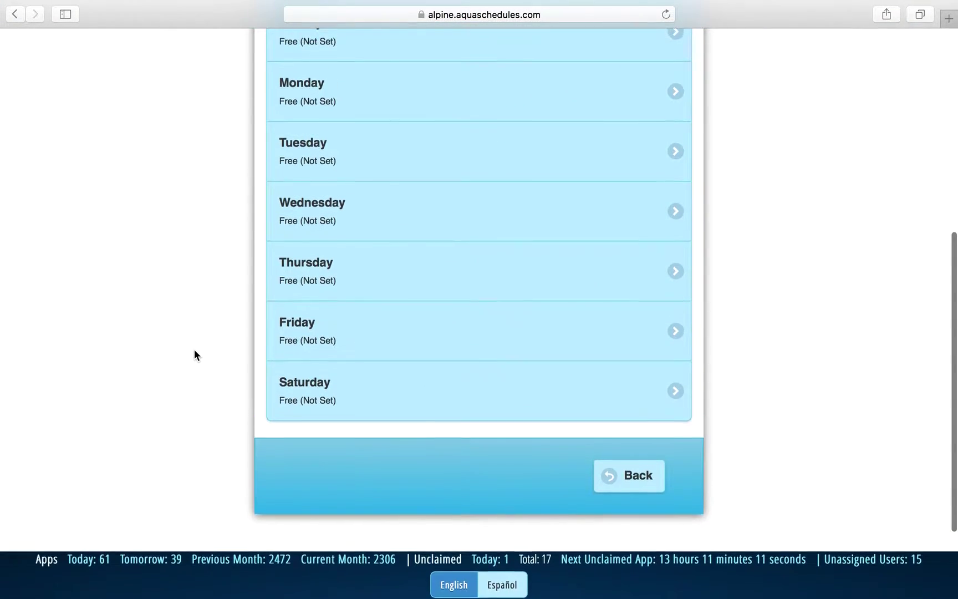
scroll(194, 355, "up", 1)
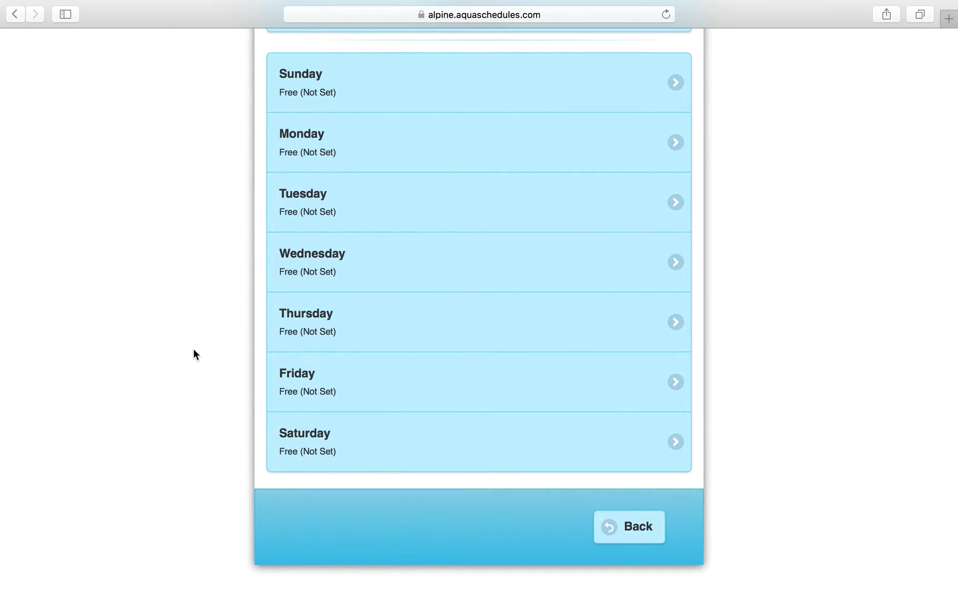
left_click(407, 95)
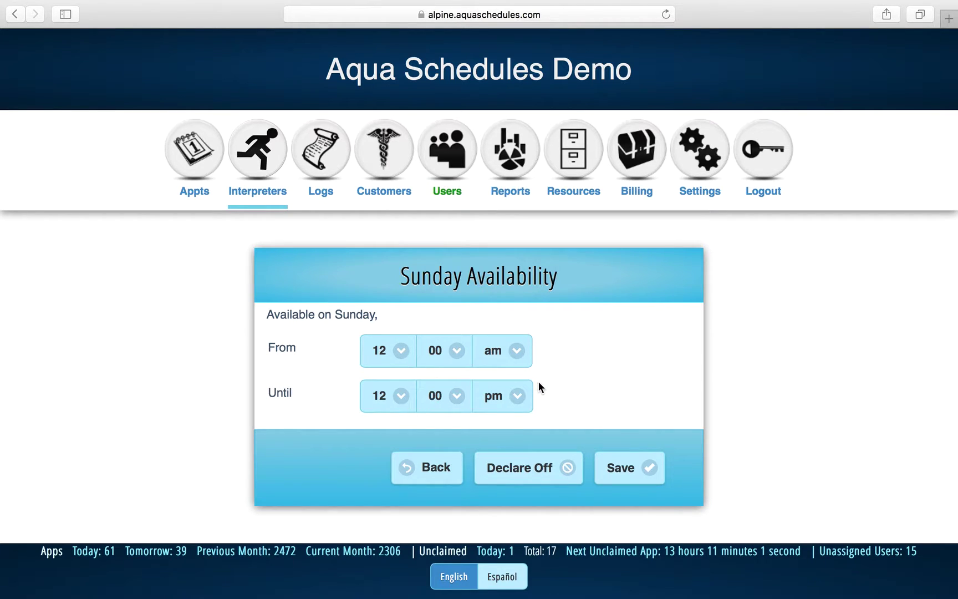
left_click(438, 471)
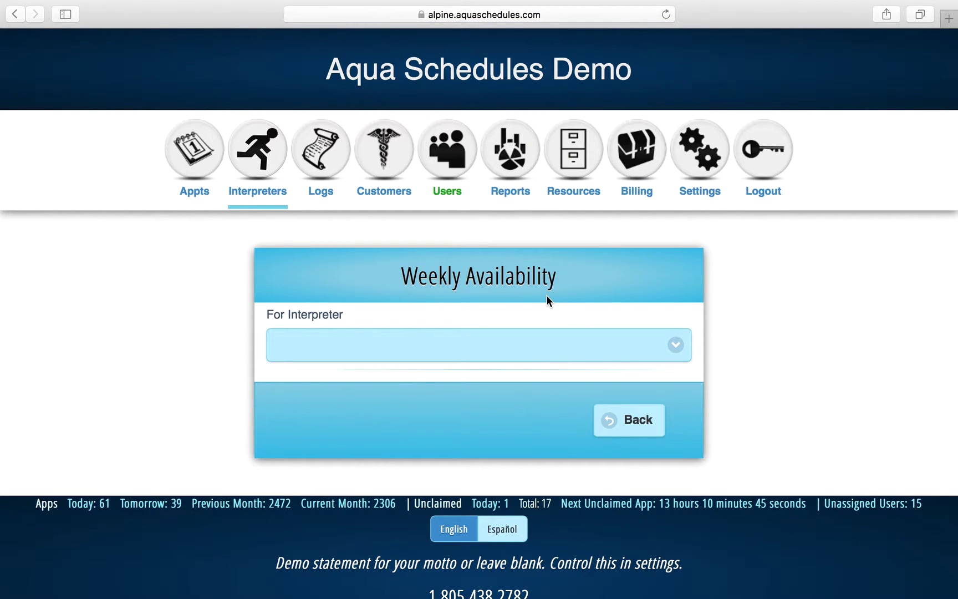
Return to the Interpreters Menu and list all interpreters with their languages.
left_click(646, 420)
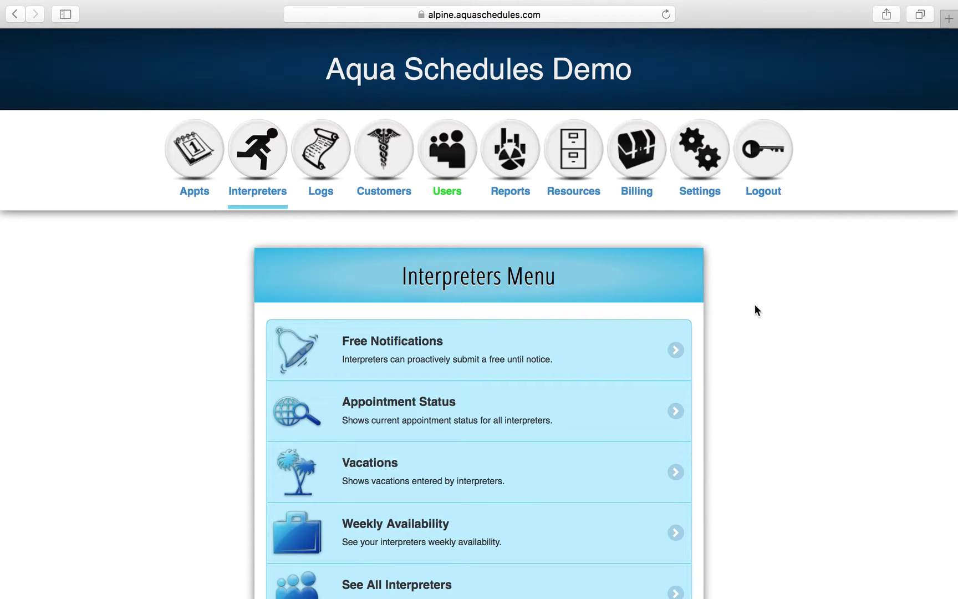
scroll(755, 304, "down", 5)
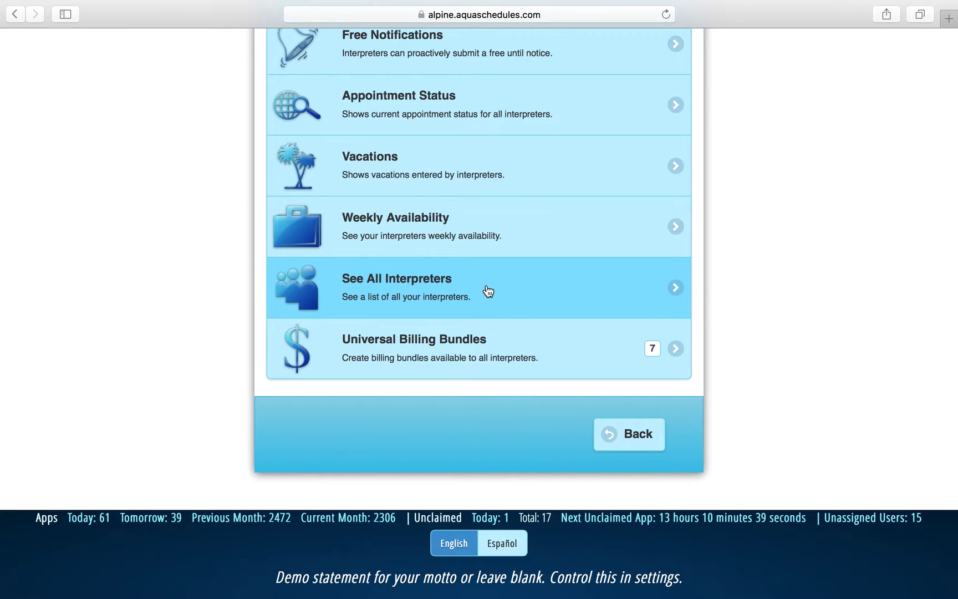
left_click(488, 291)
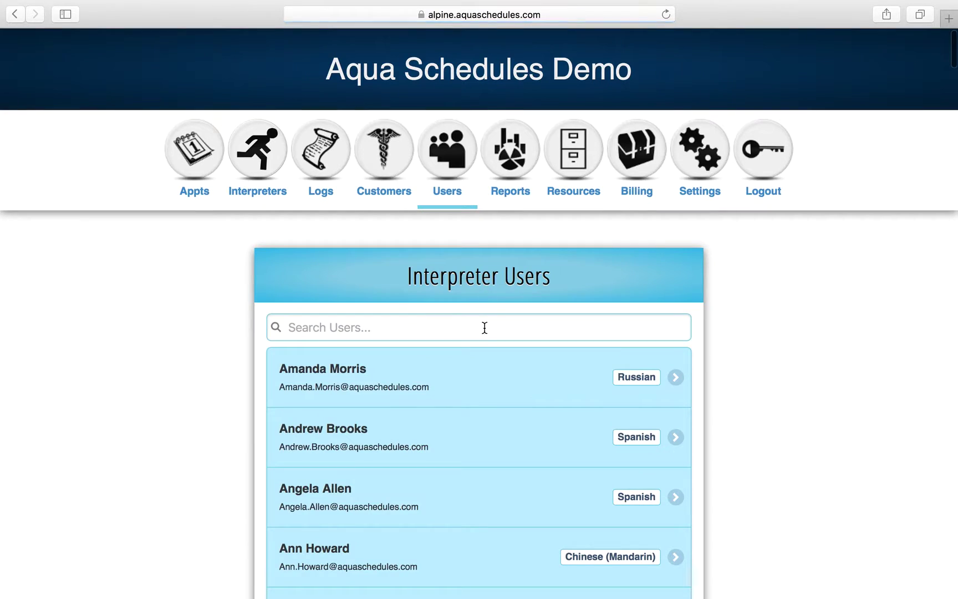
scroll(485, 328, "down", 3)
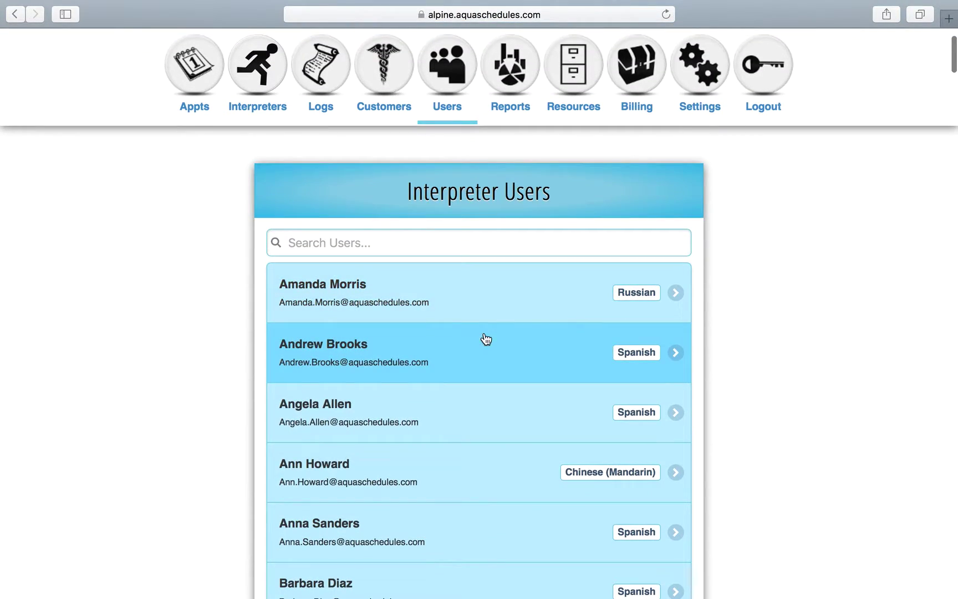
Open an interpreter's User General Details through Users, List Users, Interpreters.
left_click(447, 66)
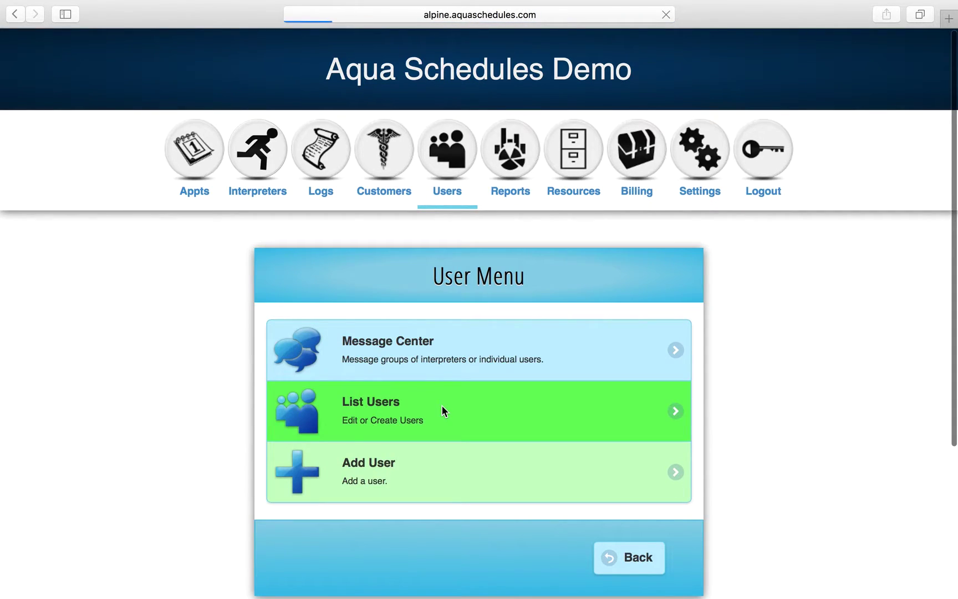
left_click(442, 410)
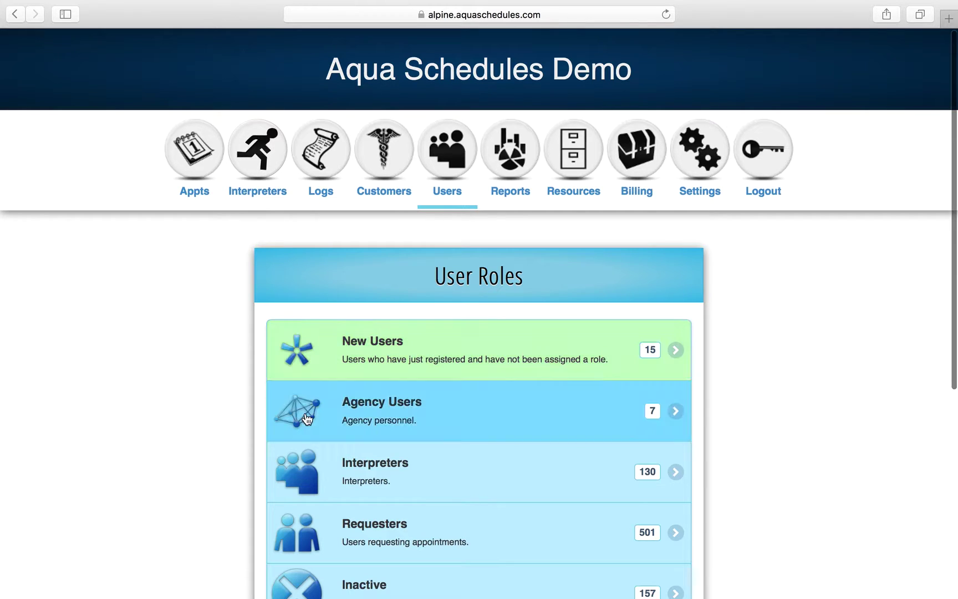
left_click(340, 464)
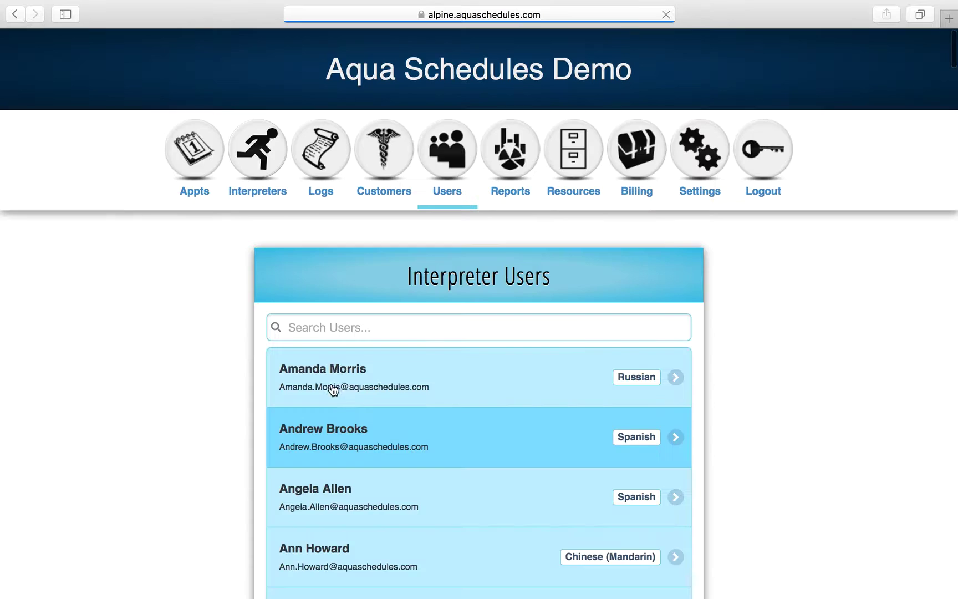
scroll(333, 390, "down", 10)
left_click(371, 256)
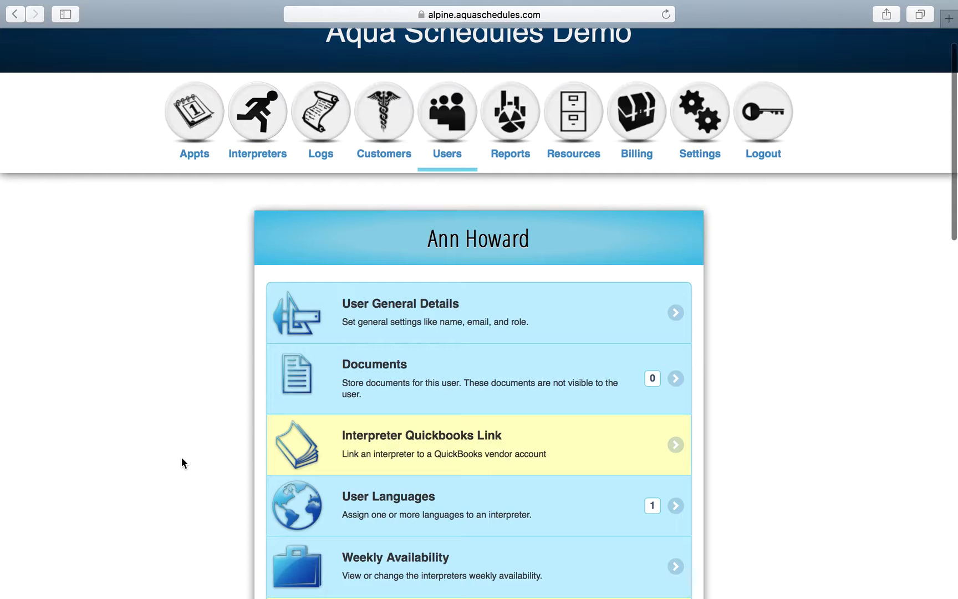
scroll(181, 457, "down", 2)
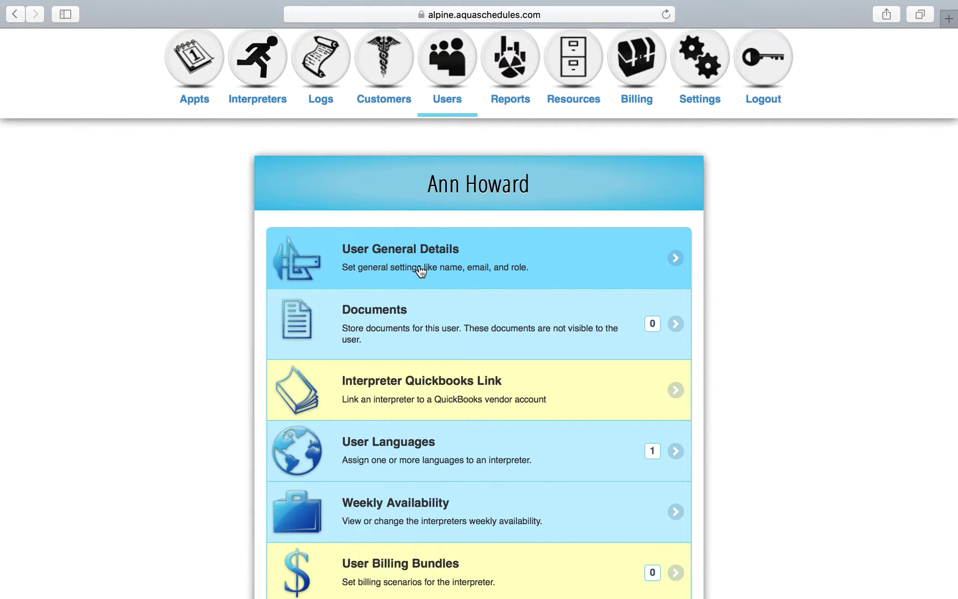
left_click(431, 268)
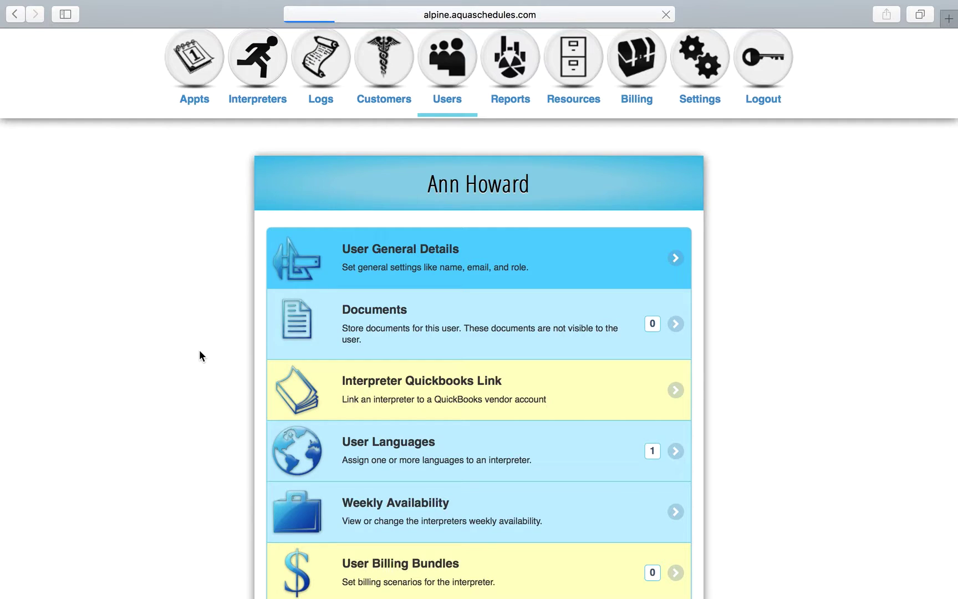
scroll(199, 355, "down", 10)
scroll(200, 351, "down", 8)
scroll(200, 350, "up", 6)
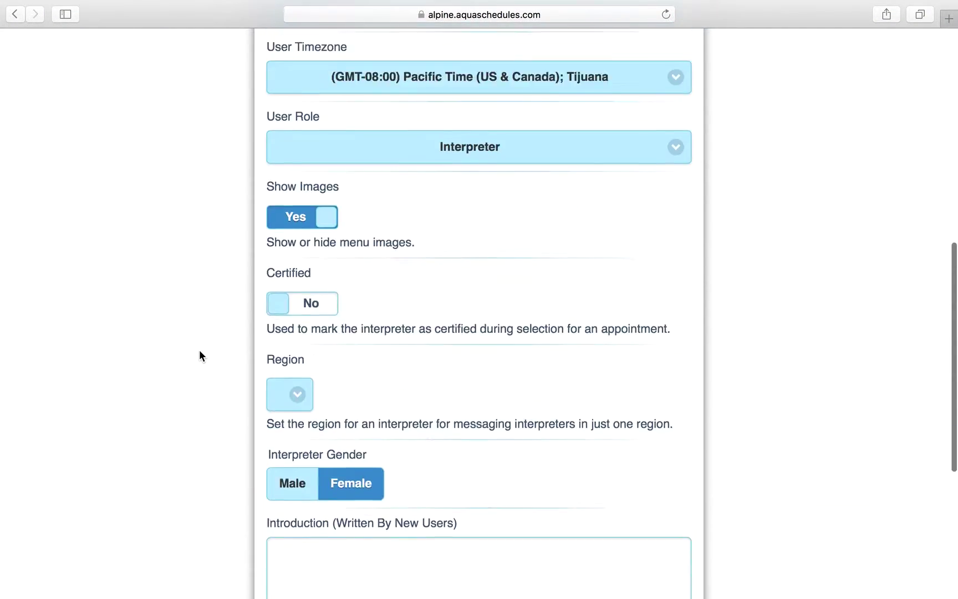
scroll(199, 355, "up", 3)
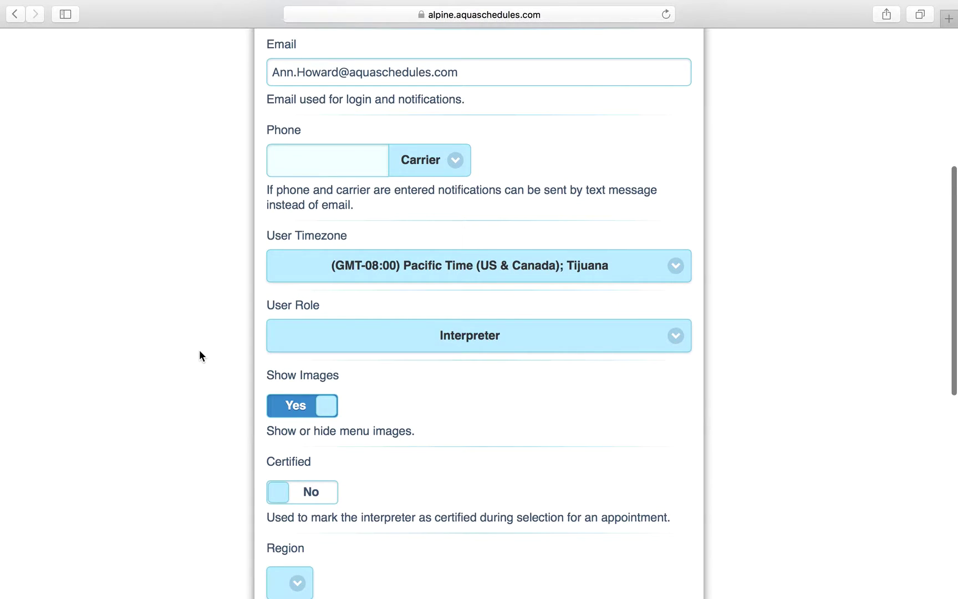
scroll(200, 356, "up", 1)
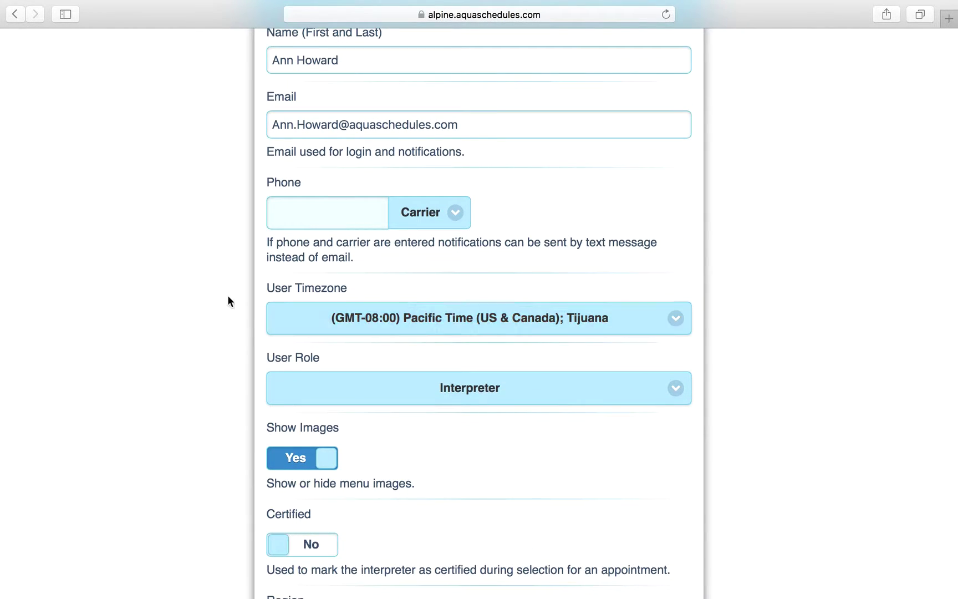
scroll(227, 296, "up", 1)
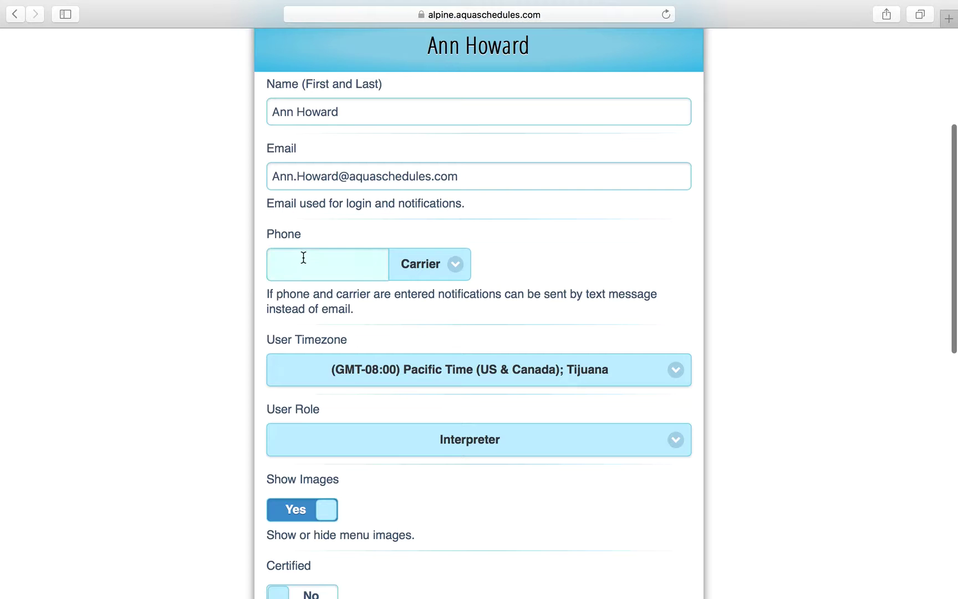
scroll(224, 321, "down", 1)
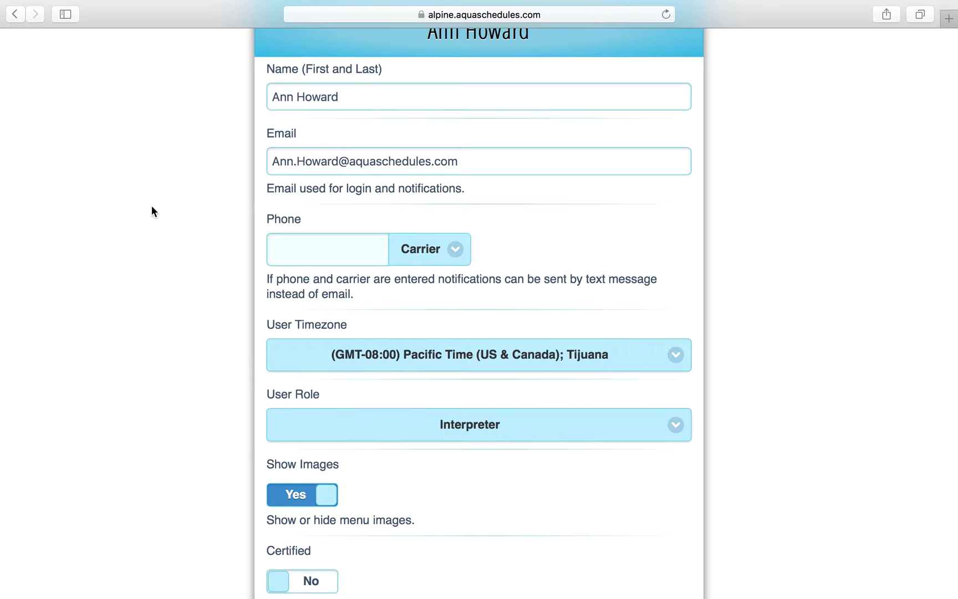
scroll(152, 206, "down", 5)
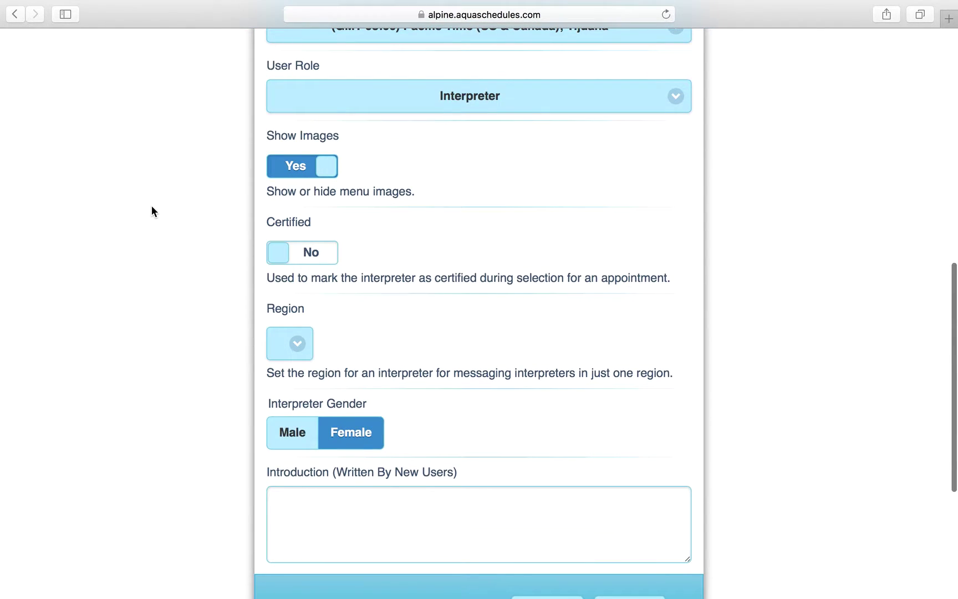
scroll(151, 211, "down", 1)
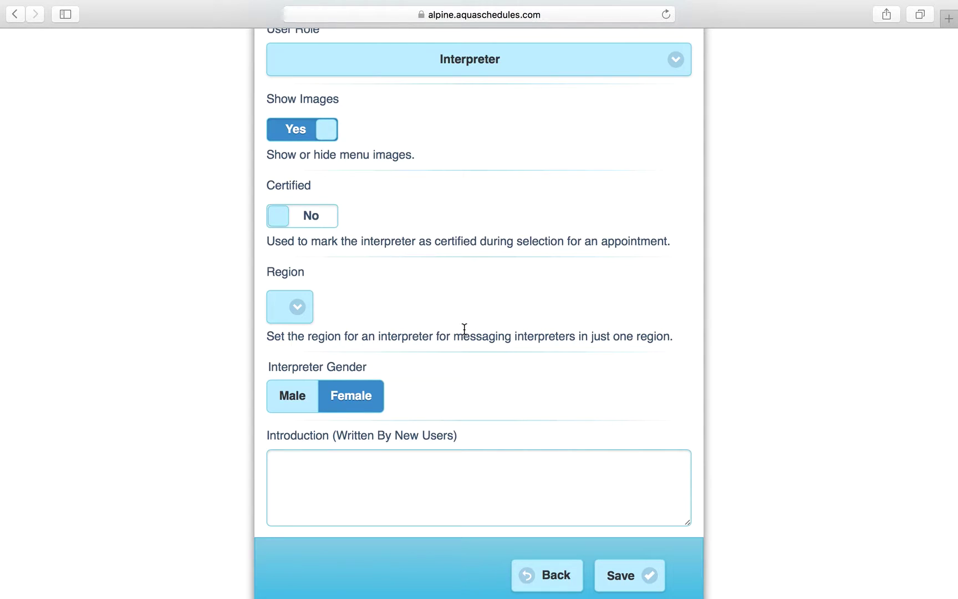
scroll(465, 328, "down", 2)
Leave the details form unsaved and scroll the profile to the Earnings and Appointments chart.
left_click(550, 537)
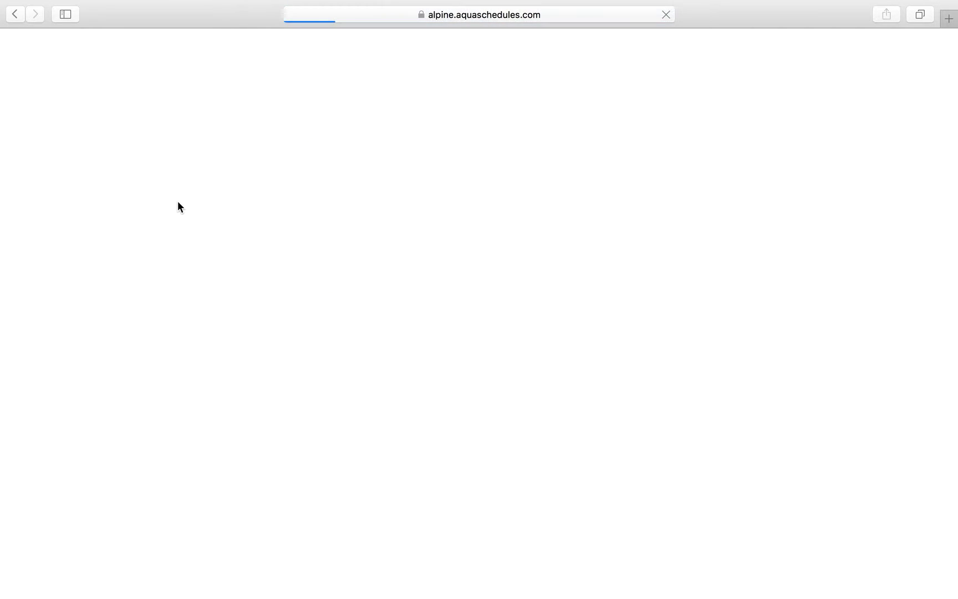
scroll(398, 357, "down", 3)
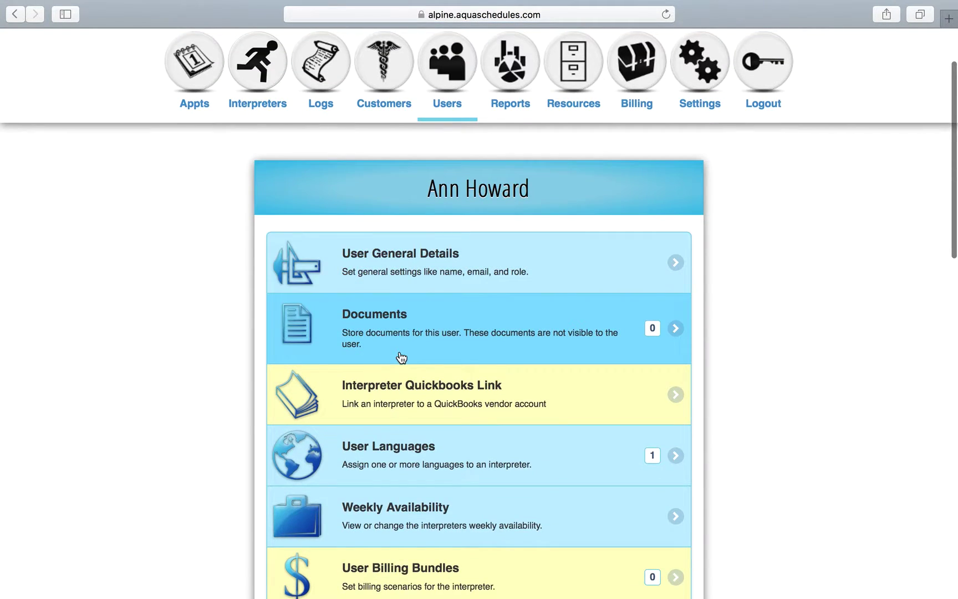
scroll(399, 357, "down", 1)
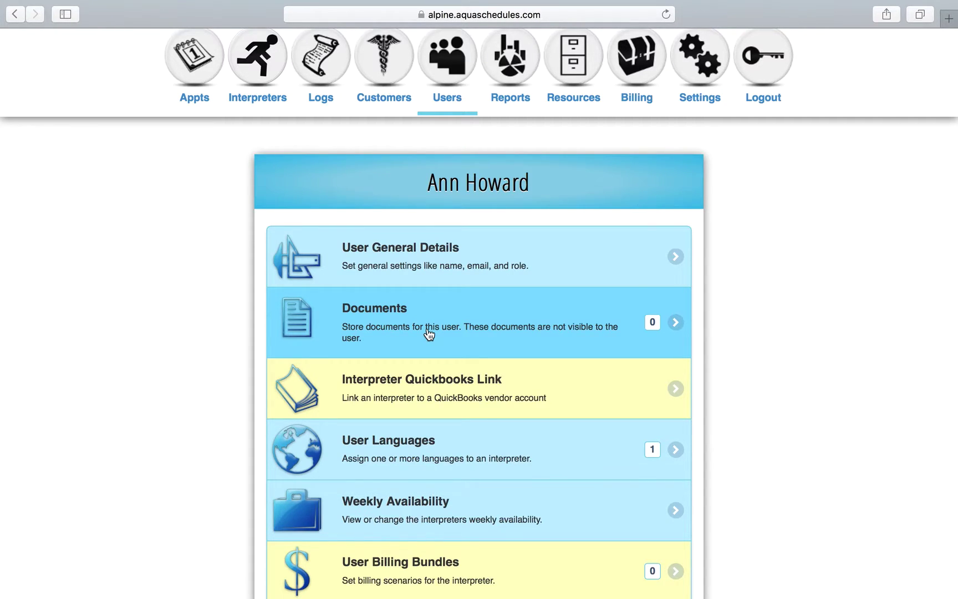
scroll(429, 332, "down", 5)
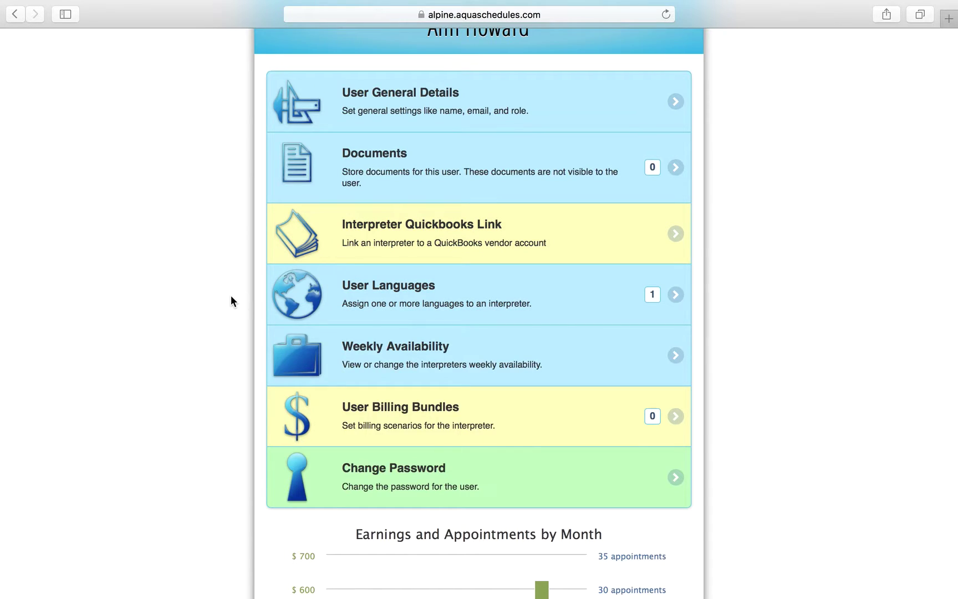
scroll(231, 295, "down", 3)
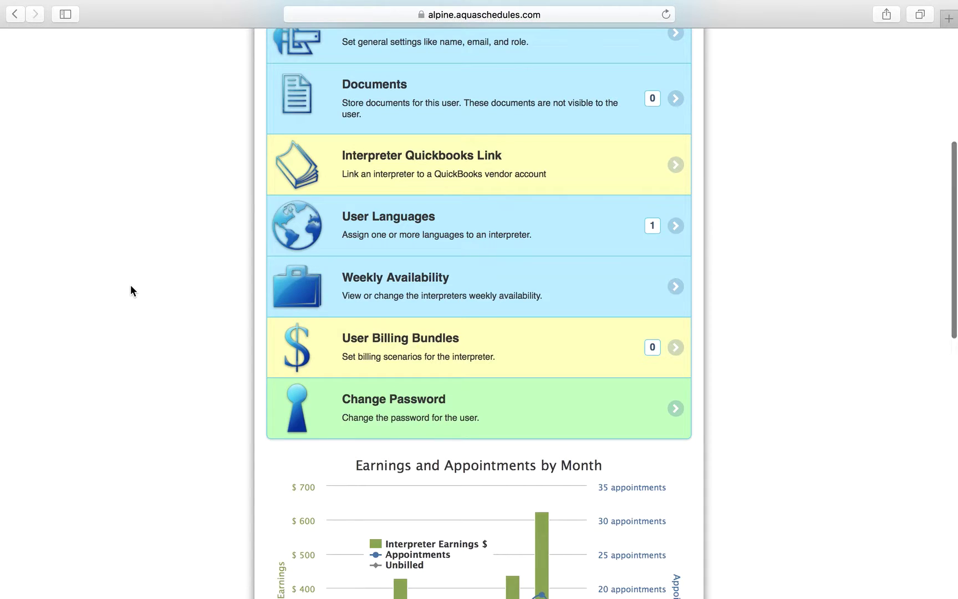
scroll(131, 284, "down", 2)
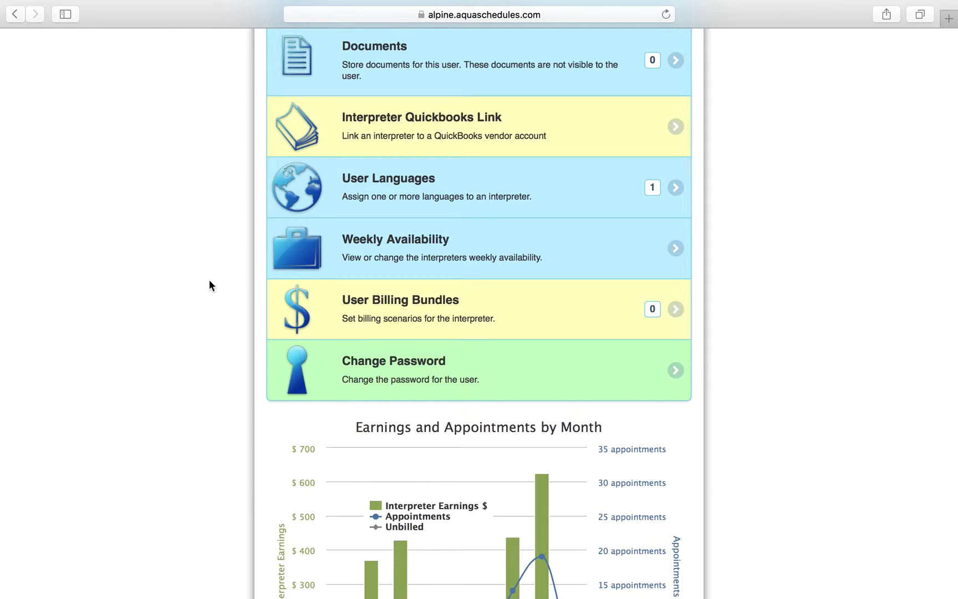
scroll(209, 285, "down", 1)
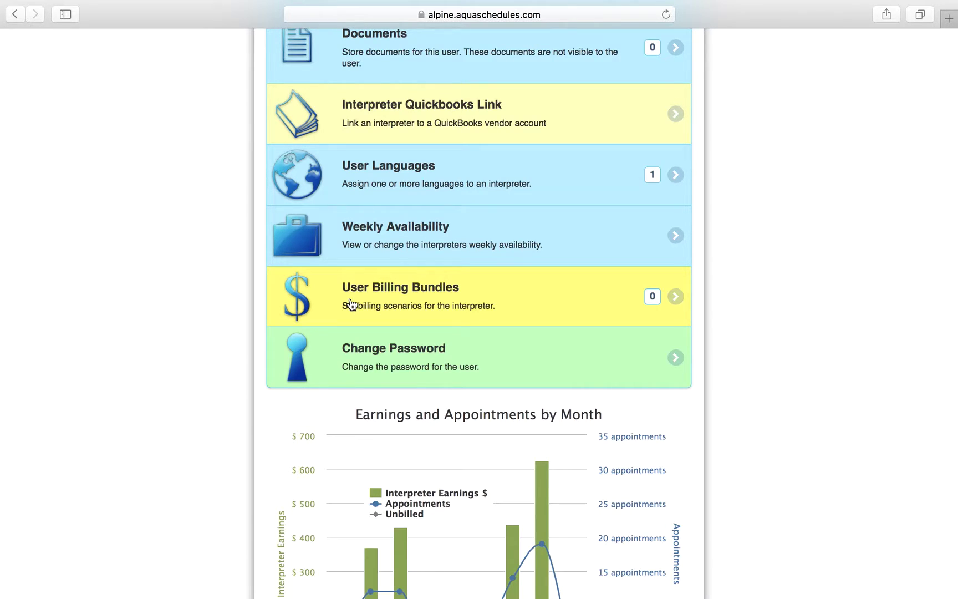
left_click(350, 304)
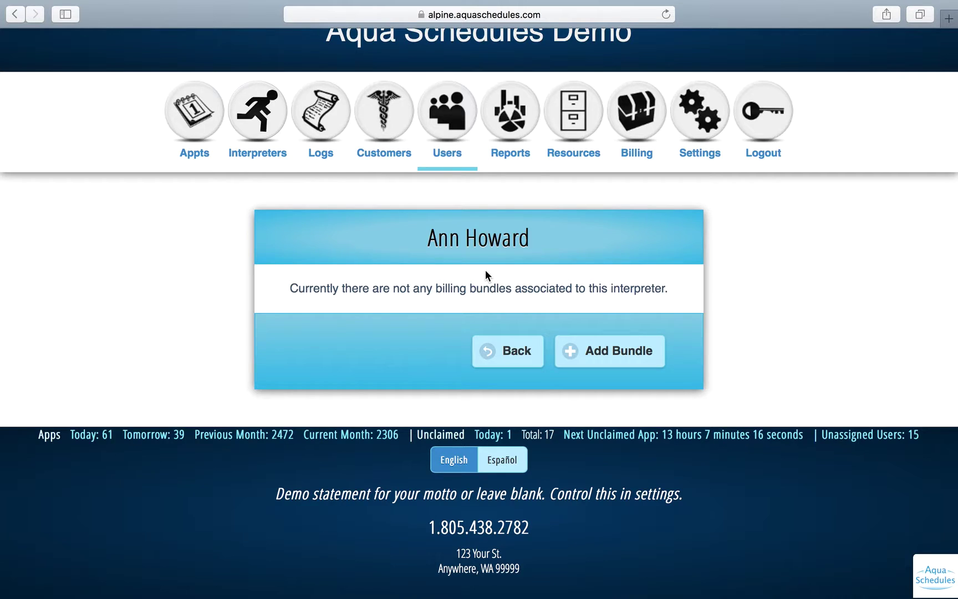
left_click(491, 348)
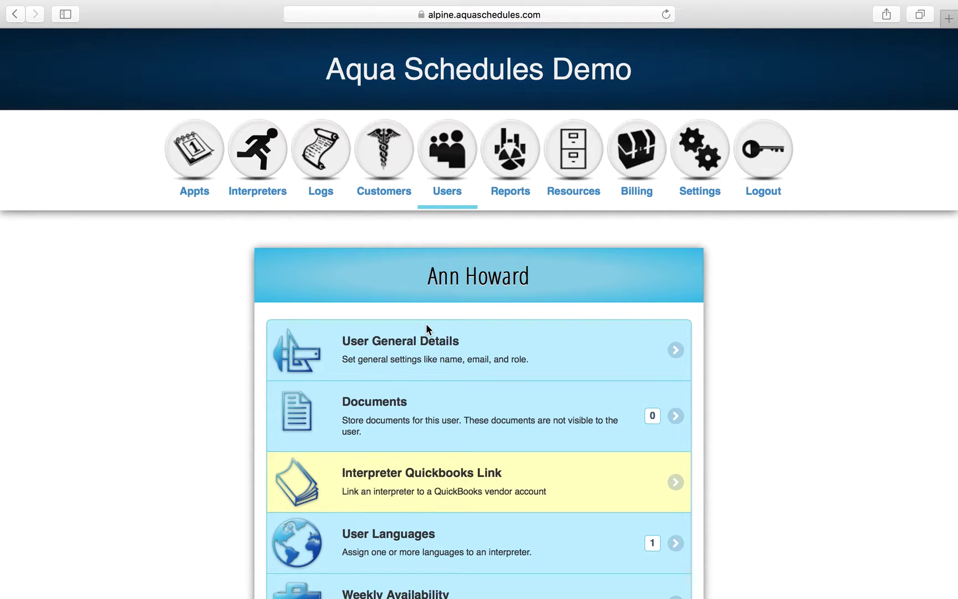
scroll(426, 323, "down", 10)
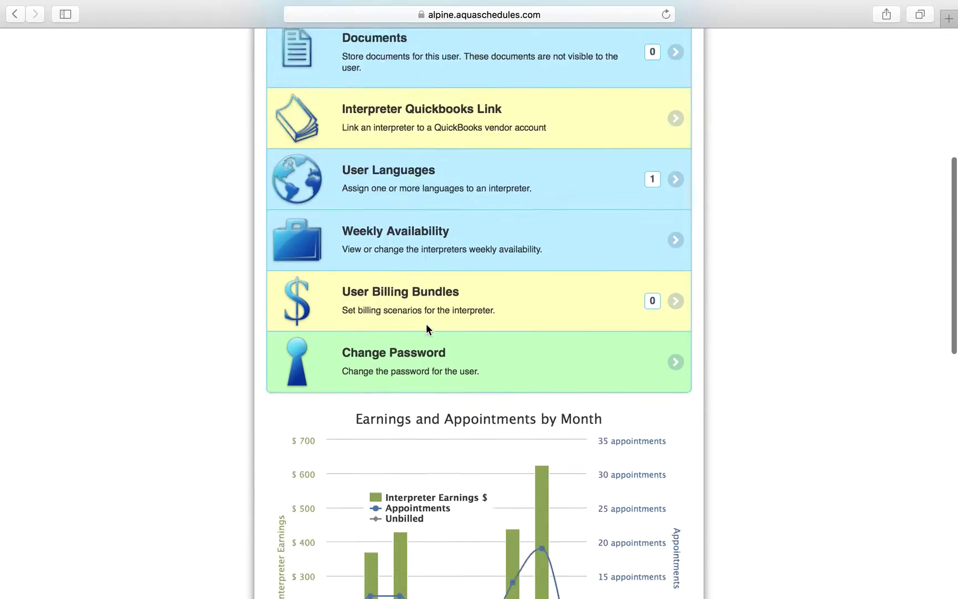
scroll(426, 323, "up", 3)
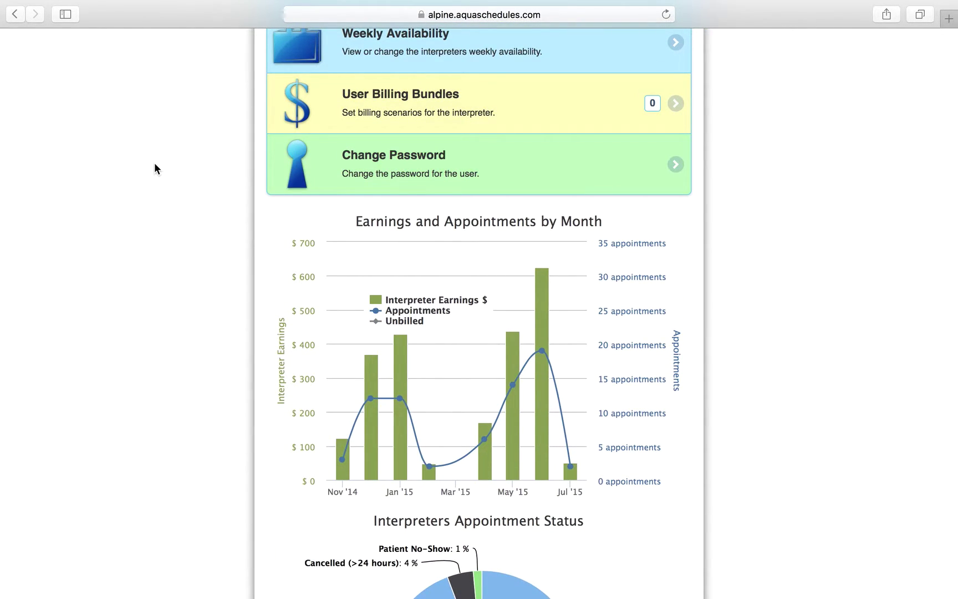
scroll(172, 214, "down", 3)
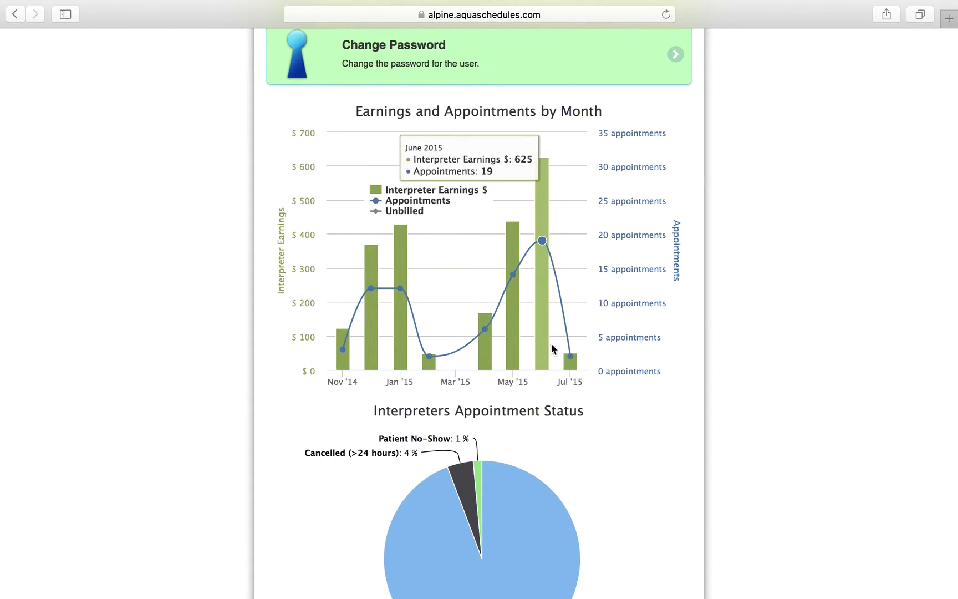
scroll(616, 366, "down", 5)
scroll(617, 366, "down", 2)
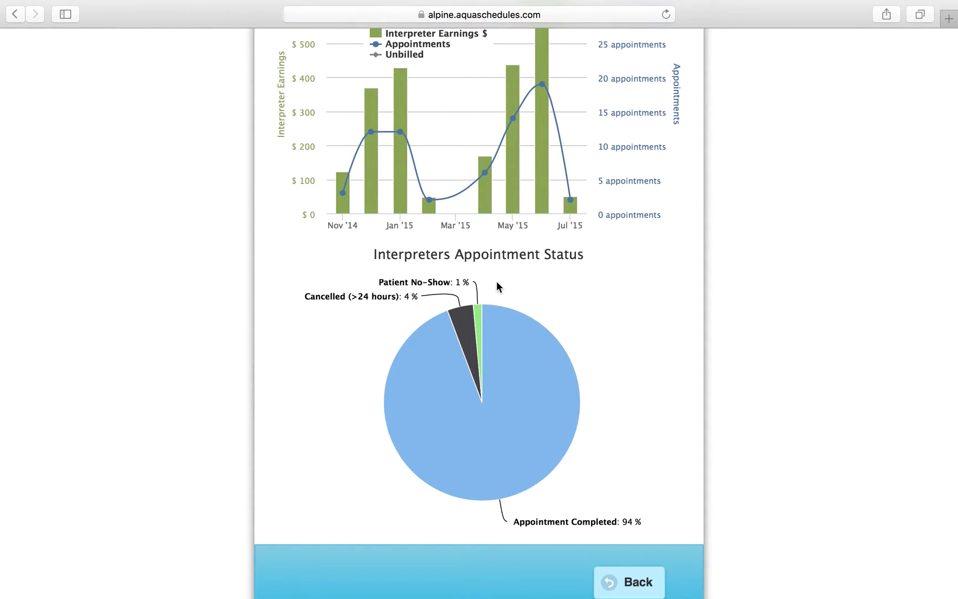
mouse_move(500, 336)
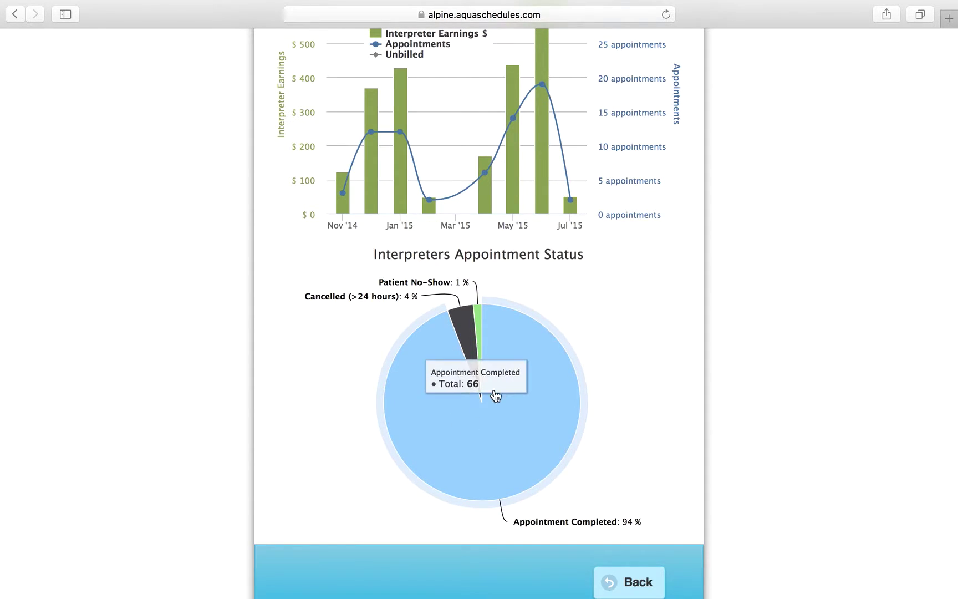
mouse_move(480, 316)
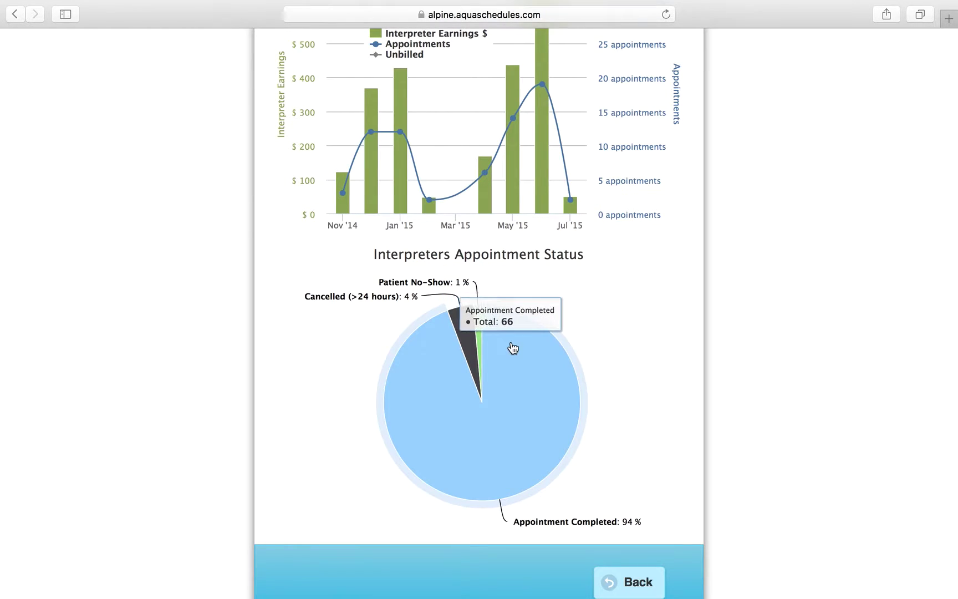
scroll(563, 287, "up", 10)
scroll(562, 287, "up", 5)
scroll(563, 287, "down", 13)
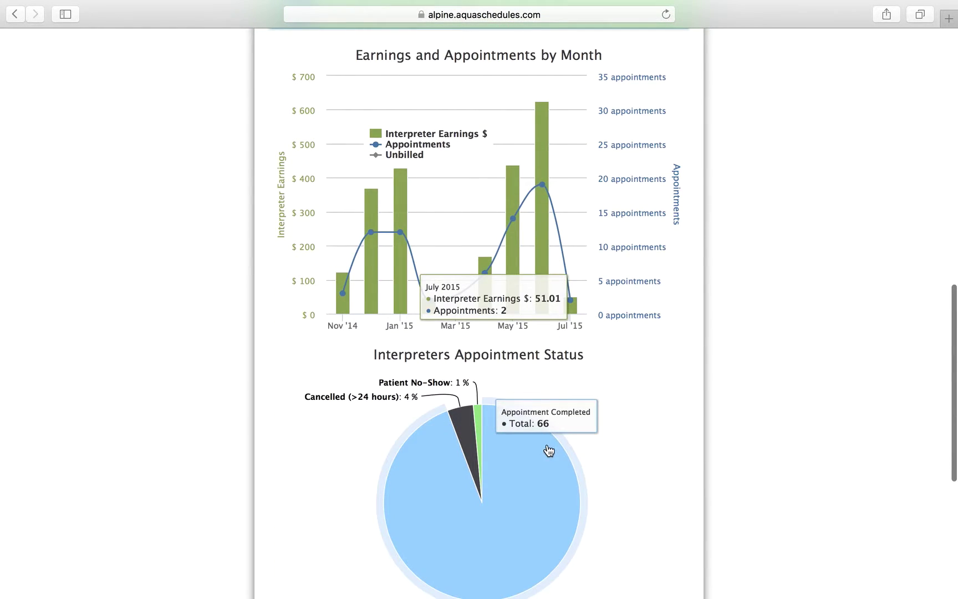
mouse_move(472, 446)
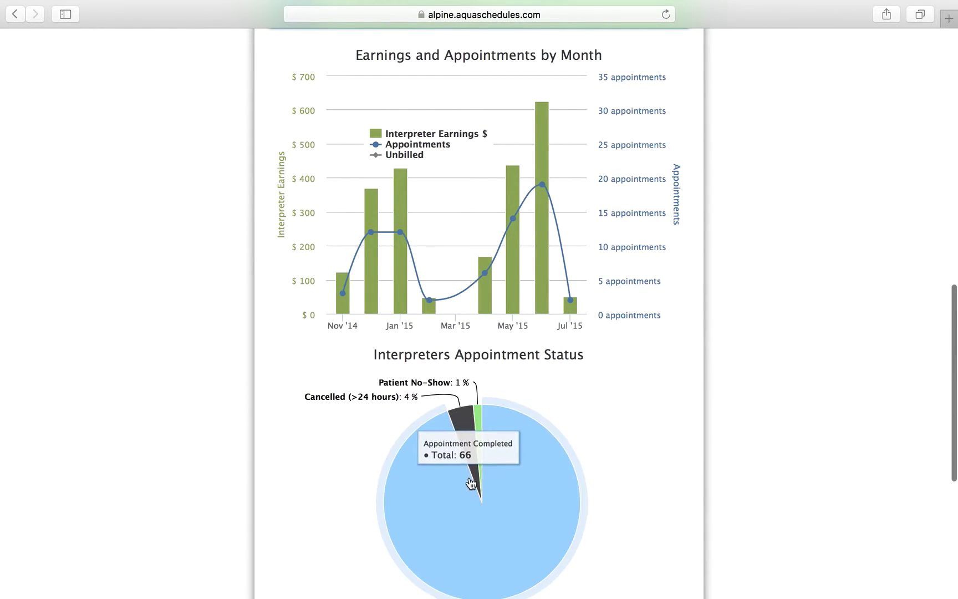
mouse_move(480, 472)
mouse_move(462, 486)
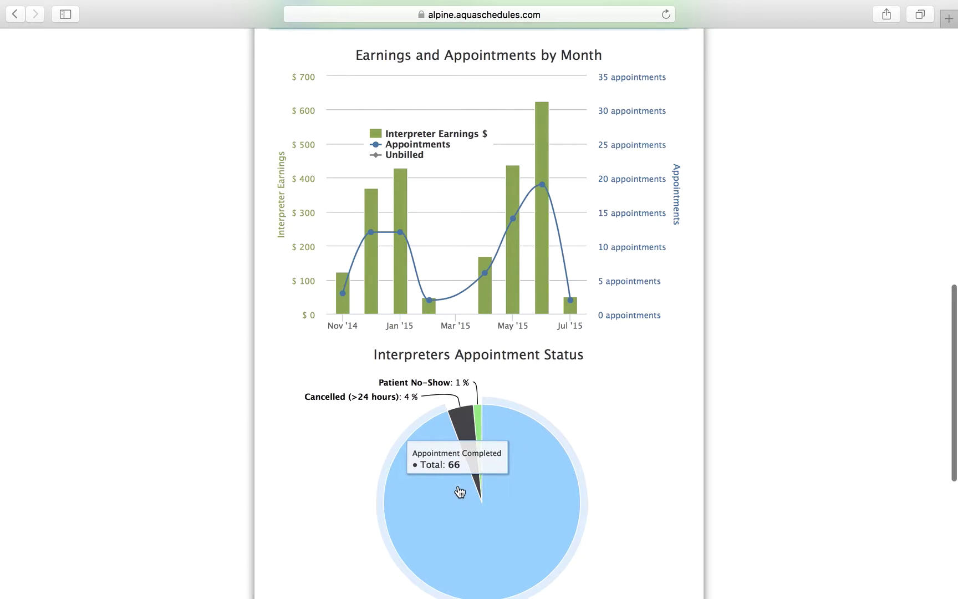
scroll(672, 337, "down", 3)
scroll(672, 337, "down", 1)
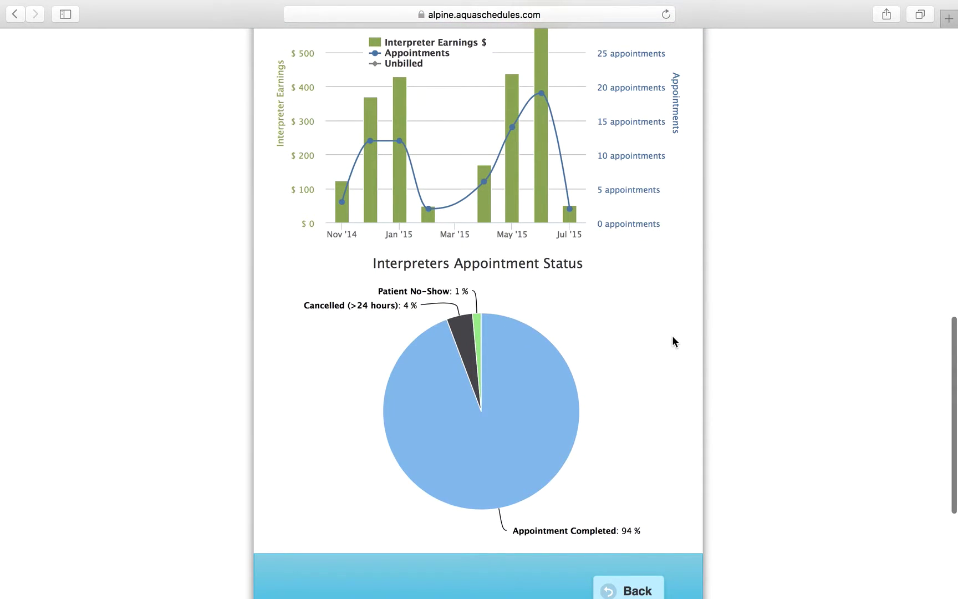
scroll(672, 335, "up", 15)
scroll(553, 206, "up", 4)
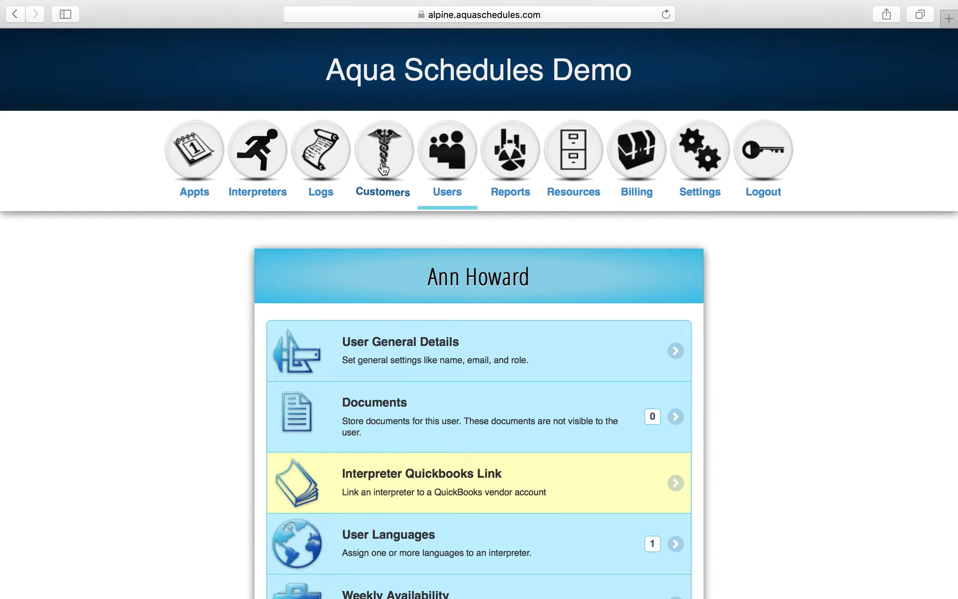
Open the New Appointments log from Logs, showing nothing for Monday, February 29, 2016.
left_click(320, 194)
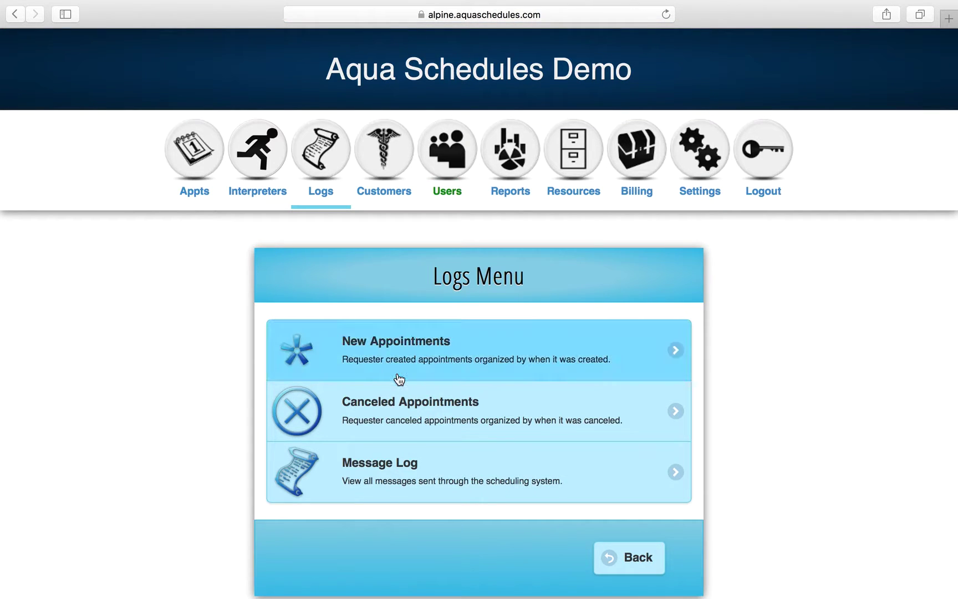
left_click(398, 368)
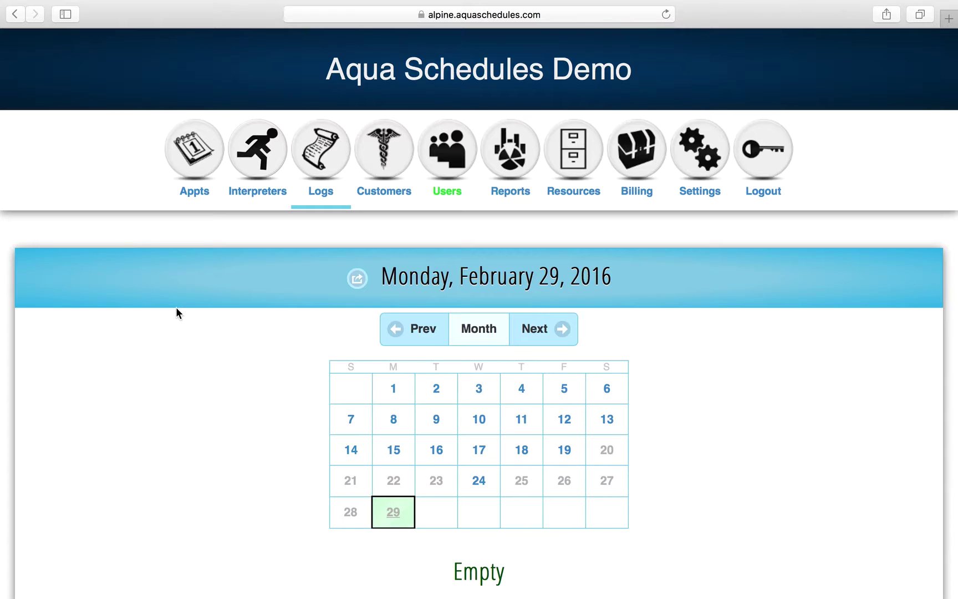
scroll(176, 308, "down", 2)
scroll(175, 307, "down", 5)
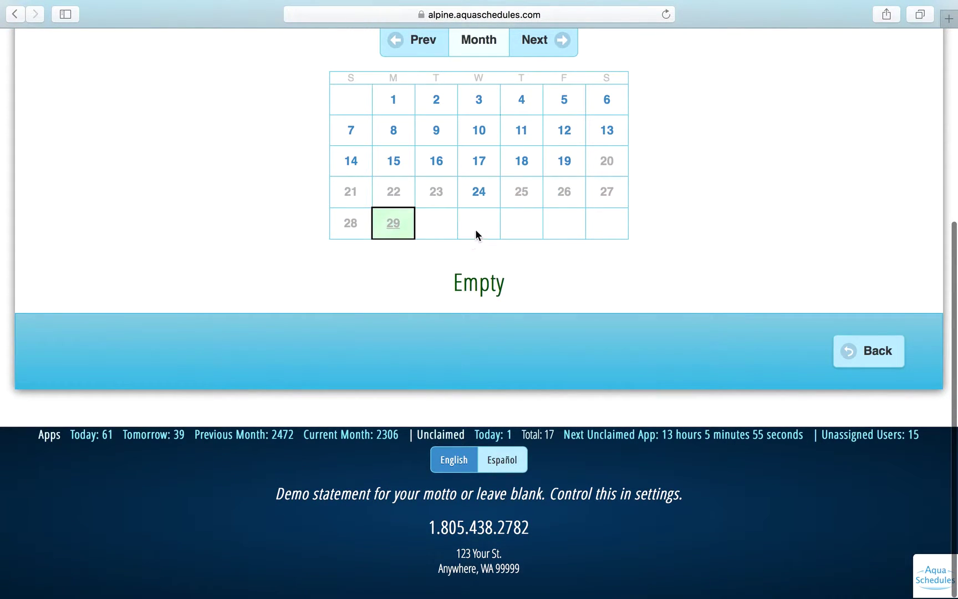
Show the appointments created on Friday, February 19, 2016 and scroll through the table.
left_click(562, 166)
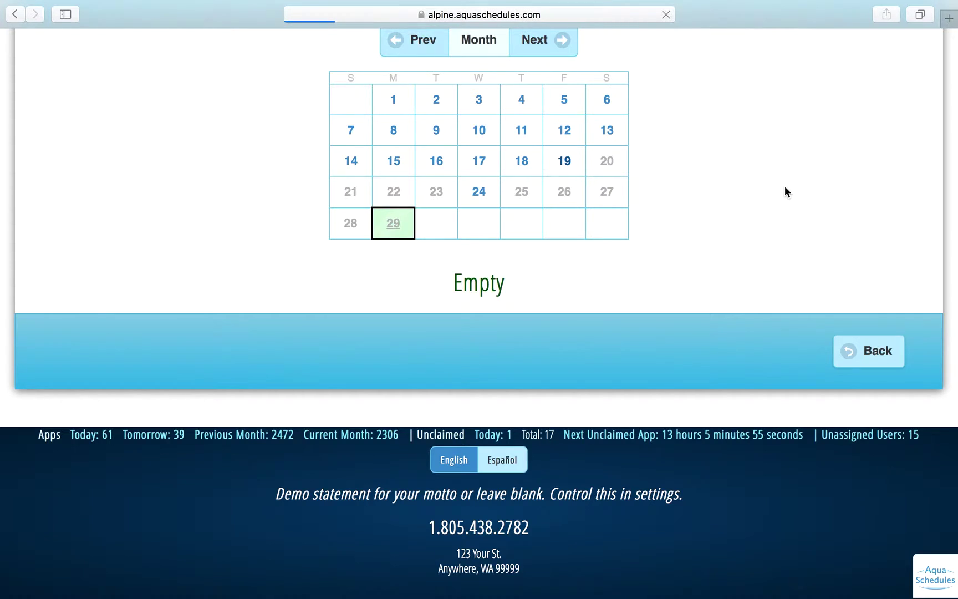
scroll(697, 272, "down", 9)
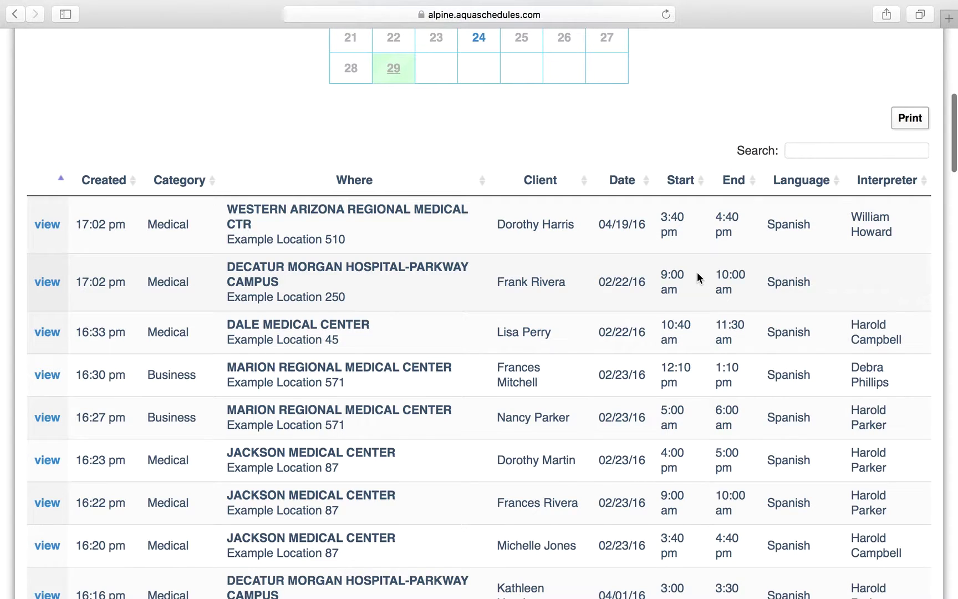
scroll(697, 272, "up", 3)
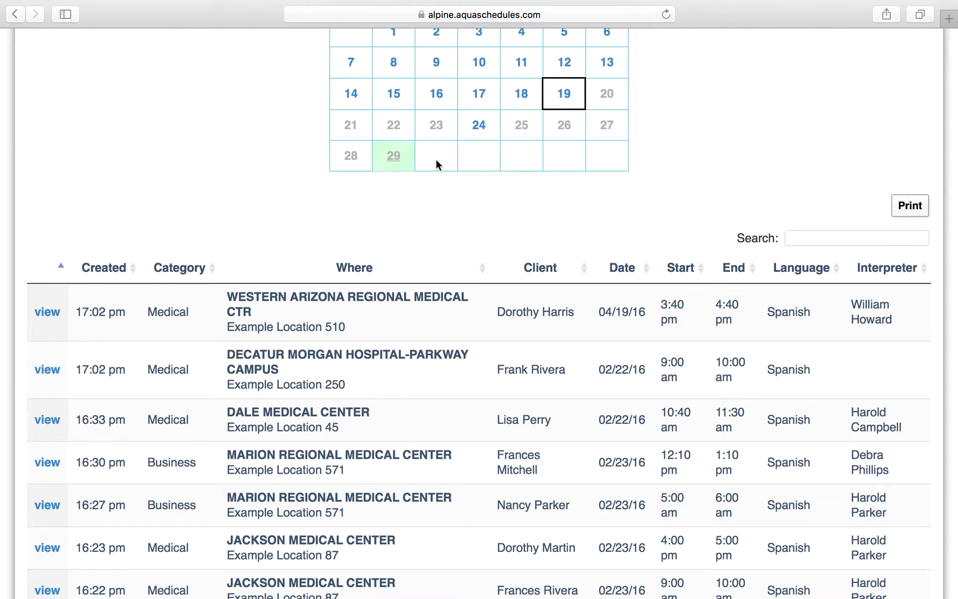
scroll(491, 356, "down", 1)
scroll(491, 356, "down", 1)
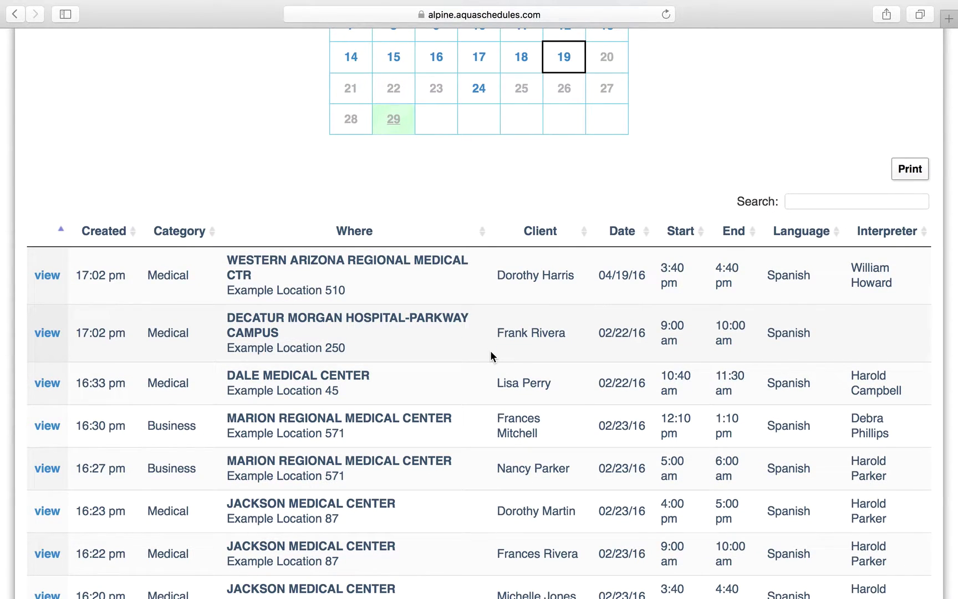
scroll(490, 356, "down", 1)
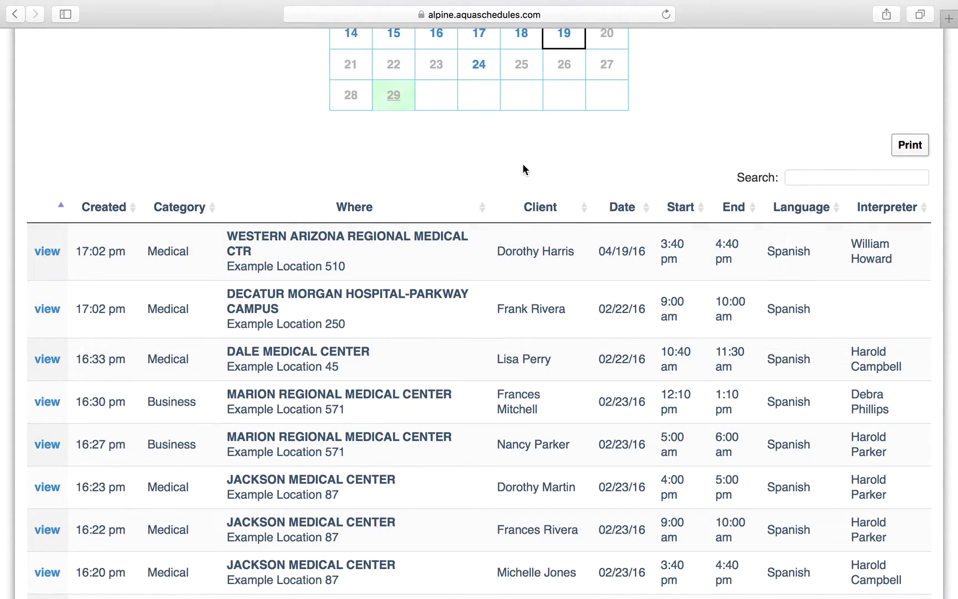
scroll(524, 168, "up", 1)
scroll(605, 298, "down", 4)
scroll(603, 292, "down", 1)
scroll(604, 291, "up", 10)
Return to the Logs Menu and open the Canceled Appointments log.
left_click(340, 181)
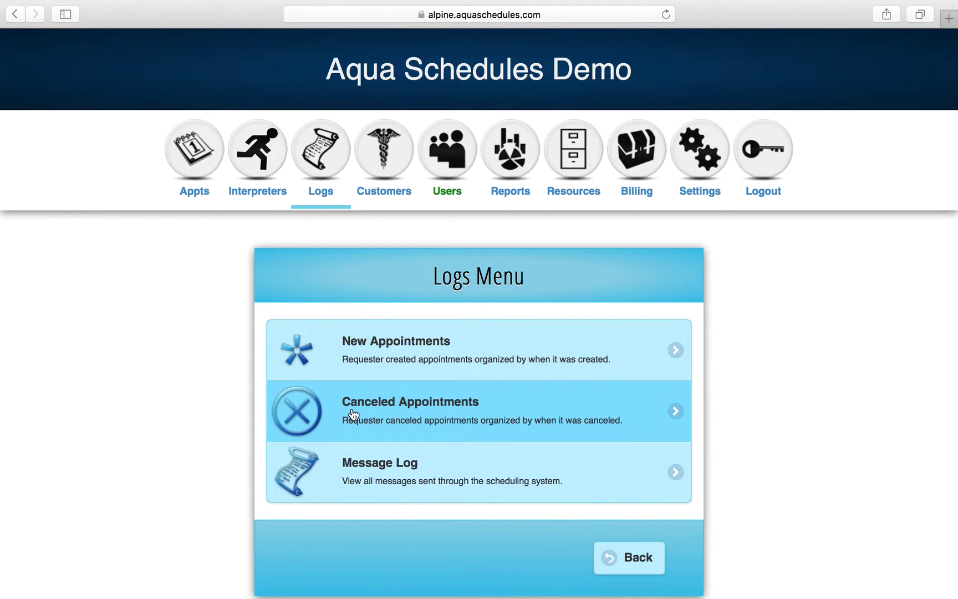
left_click(361, 409)
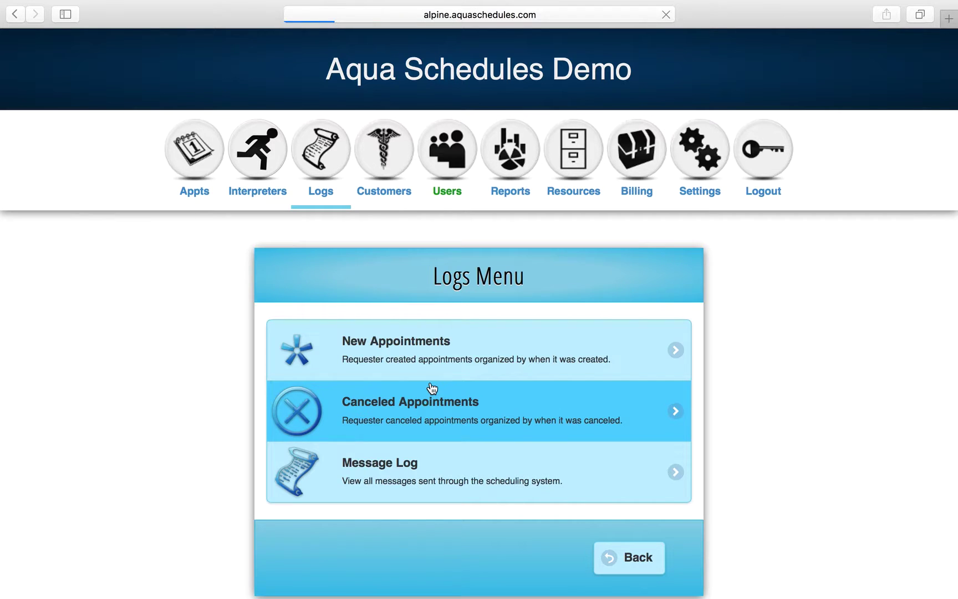
scroll(432, 387, "down", 5)
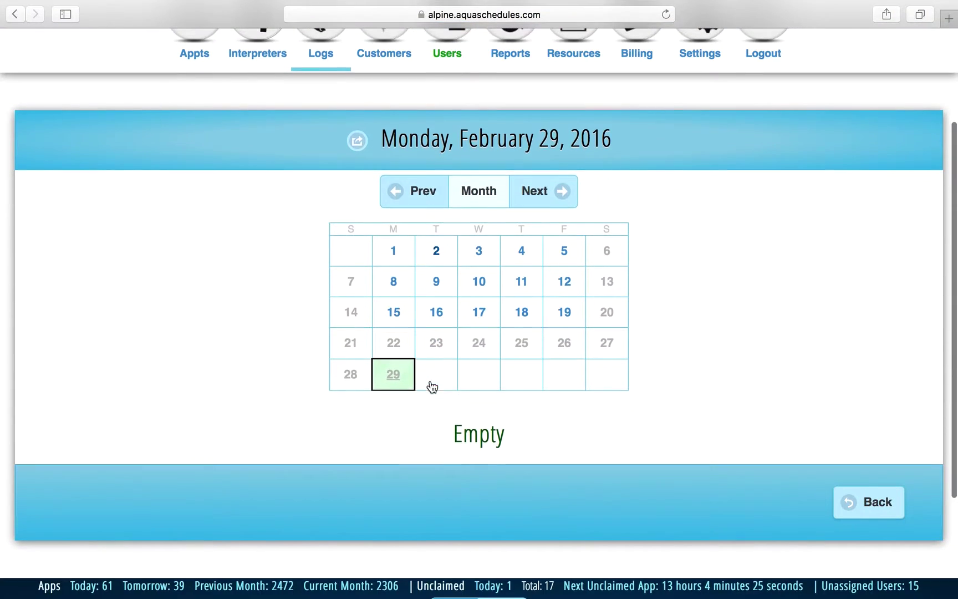
Show the nine cancellations recorded on February 19, 2016 and scroll through them.
left_click(564, 312)
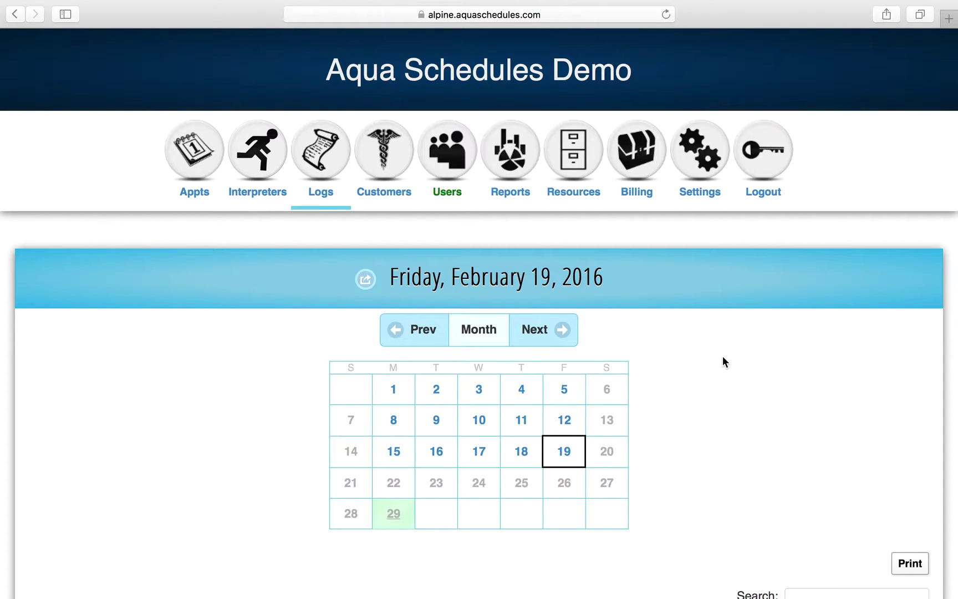
scroll(723, 358, "down", 2)
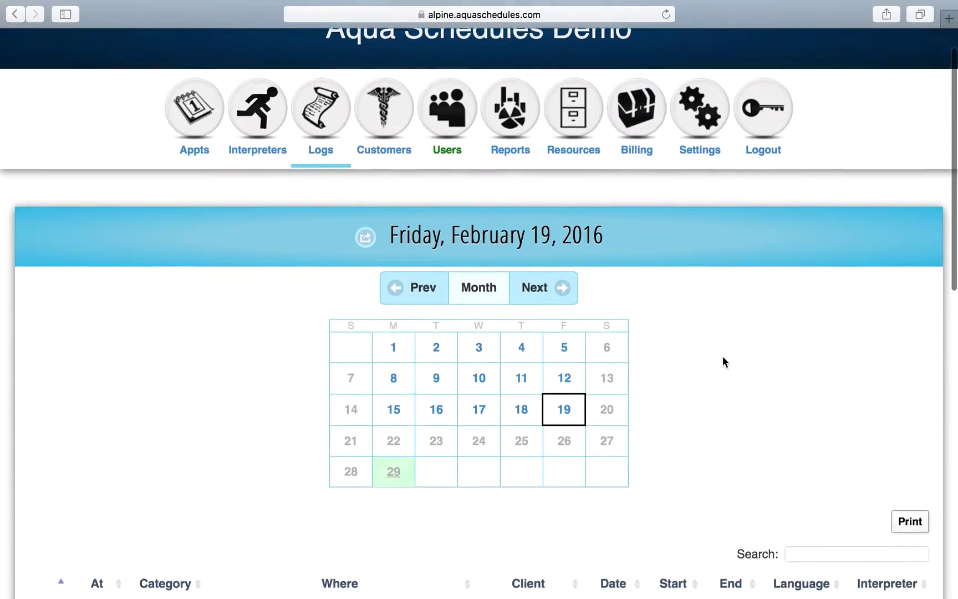
scroll(722, 357, "down", 8)
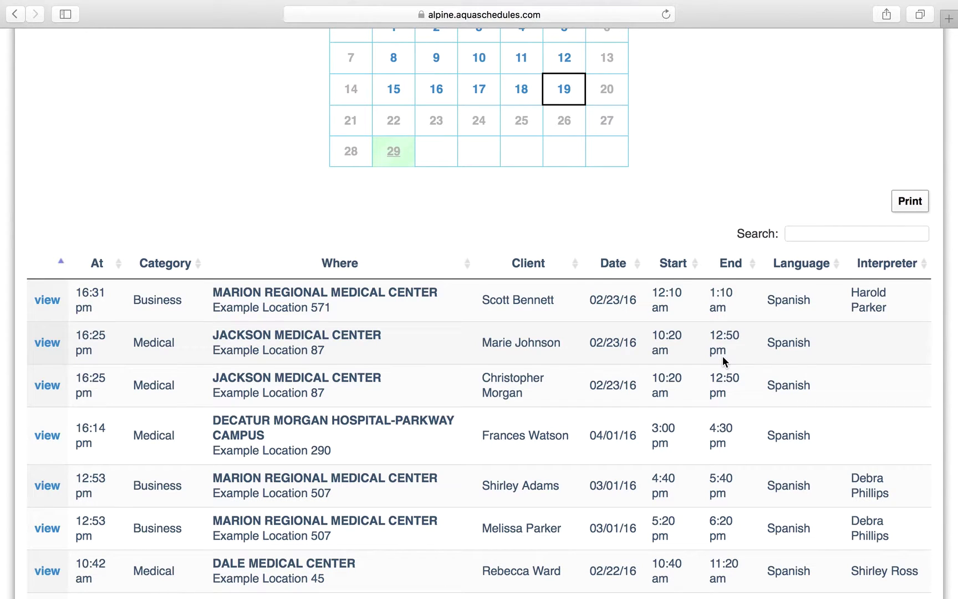
scroll(723, 357, "down", 5)
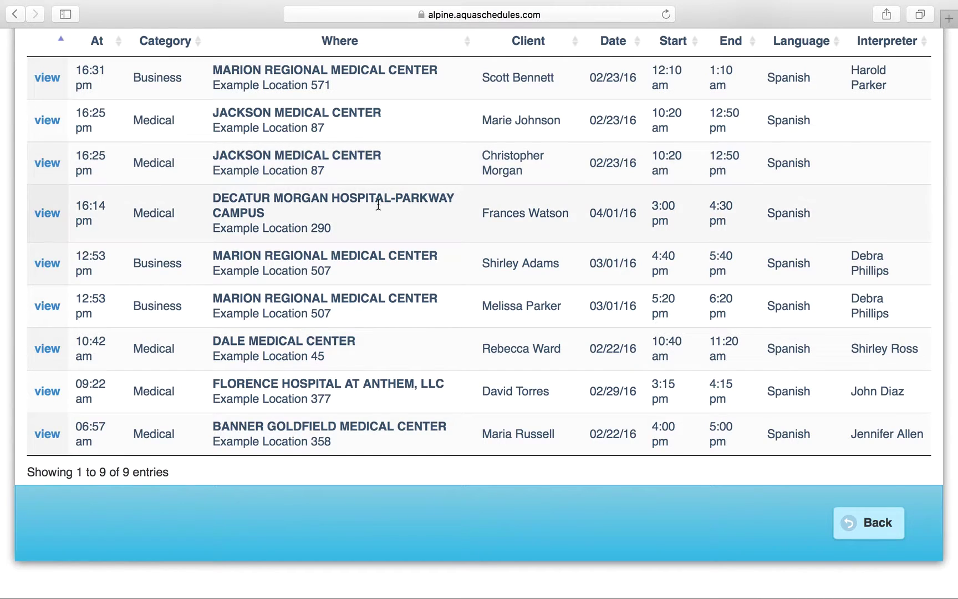
scroll(372, 199, "up", 10)
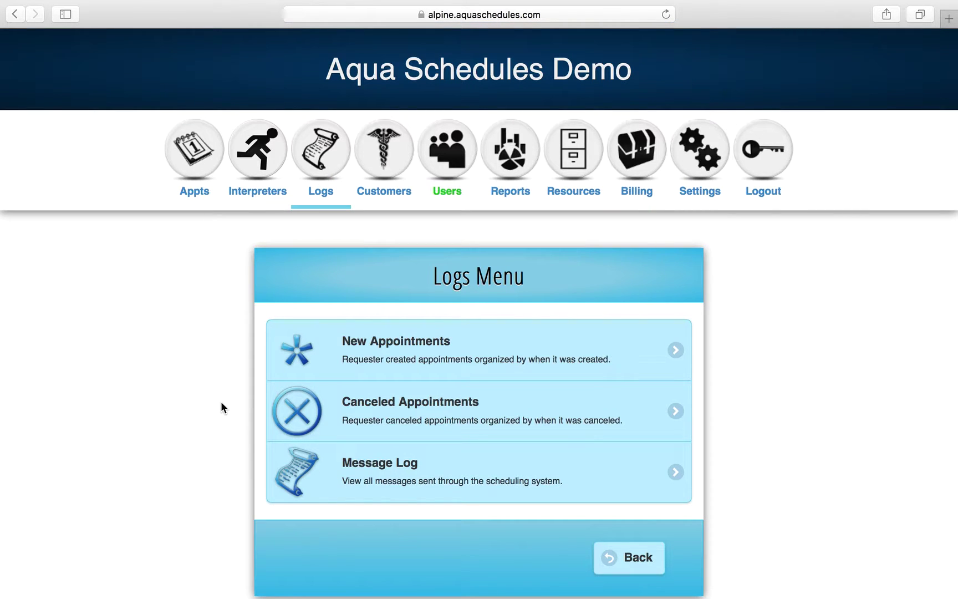
Open the Message Log for day 26 to read the 02/26/16 Appointment Assigned message.
left_click(370, 469)
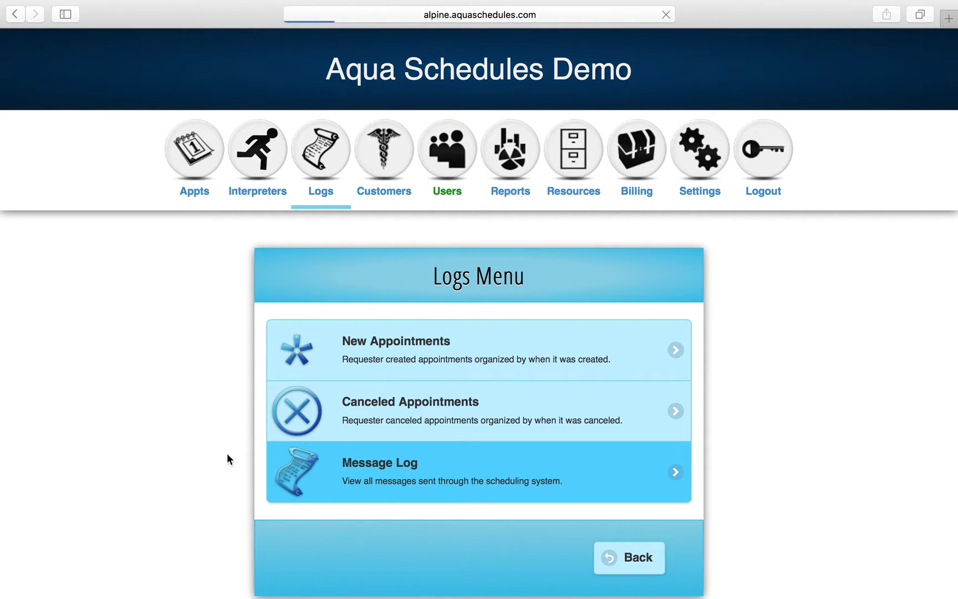
scroll(224, 449, "down", 3)
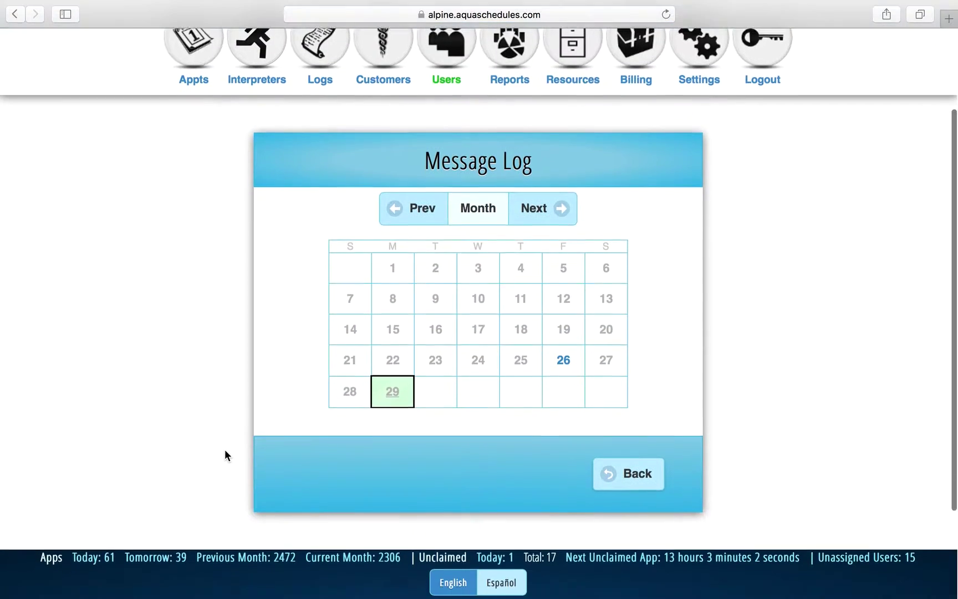
left_click(561, 362)
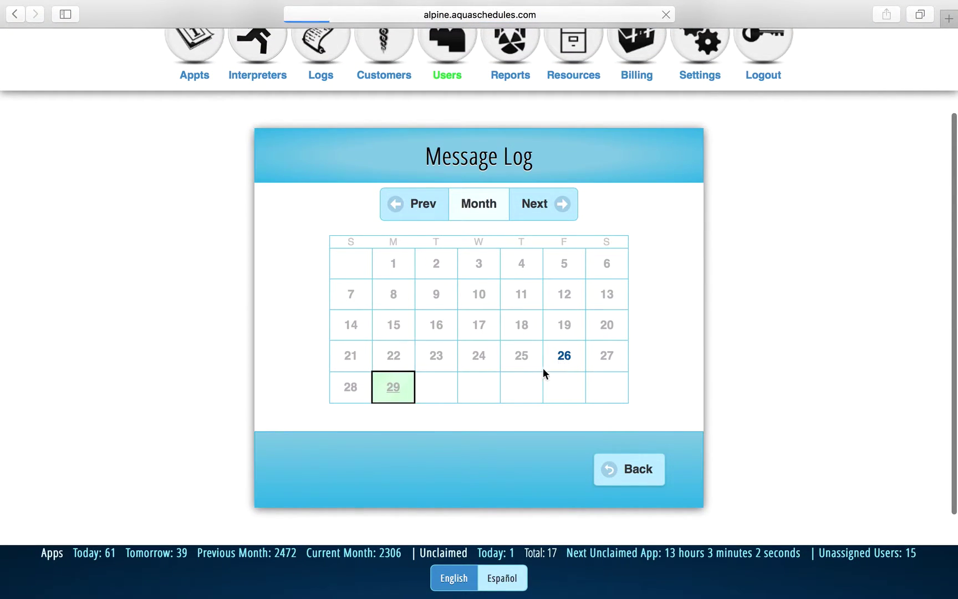
scroll(478, 406, "down", 5)
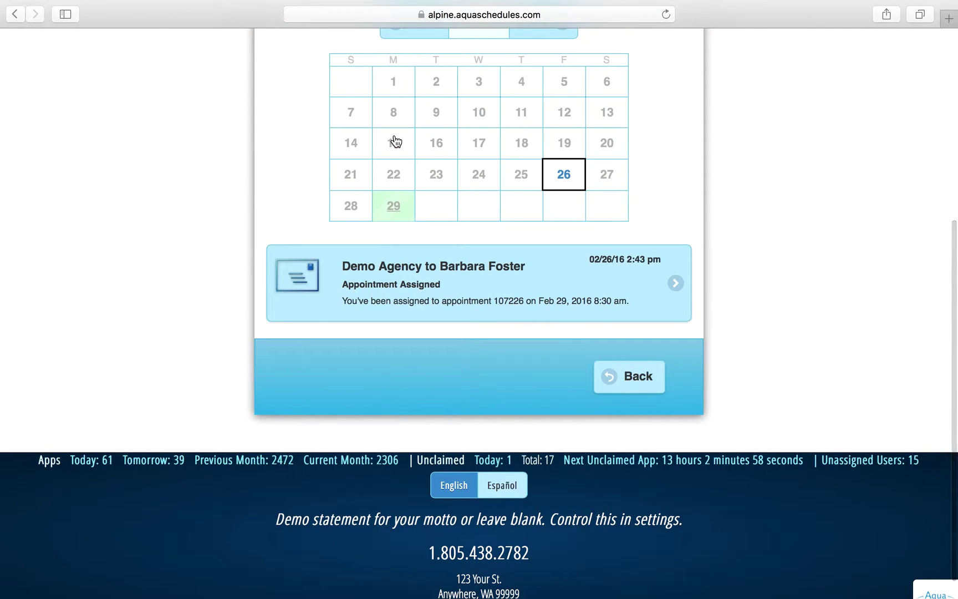
scroll(513, 205, "up", 5)
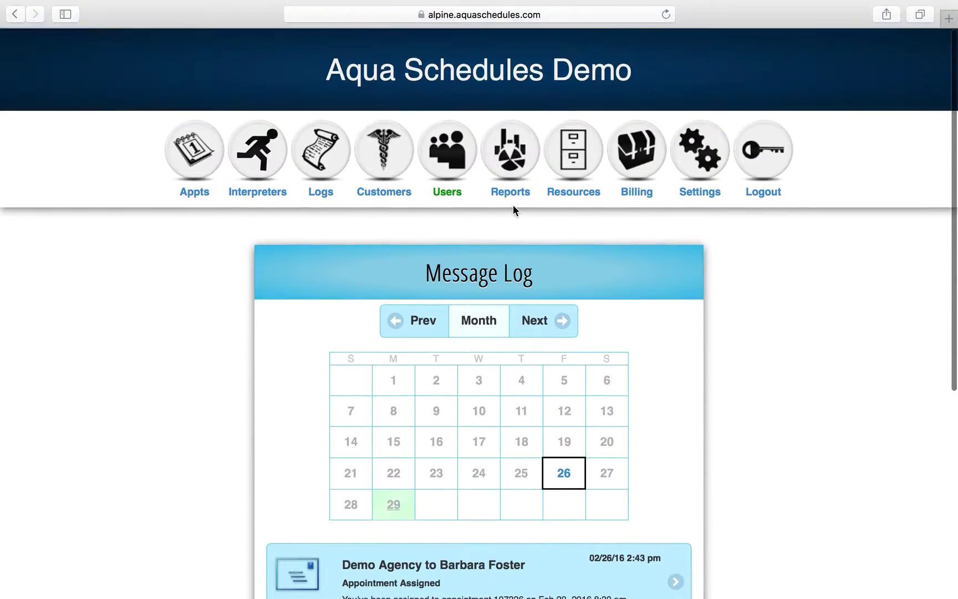
Open the full customer list under Customers and scroll through it.
left_click(392, 166)
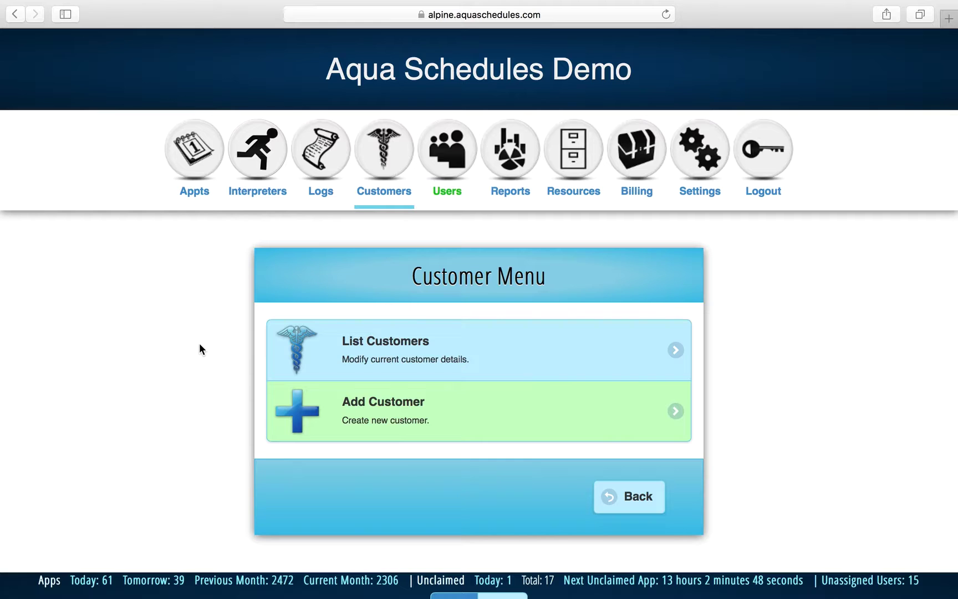
left_click(411, 344)
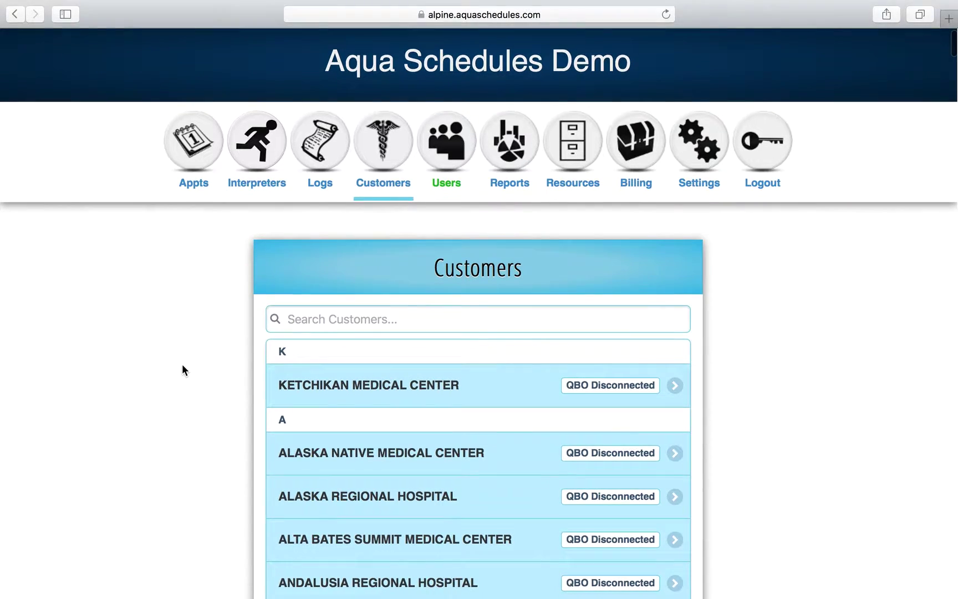
scroll(183, 366, "down", 3)
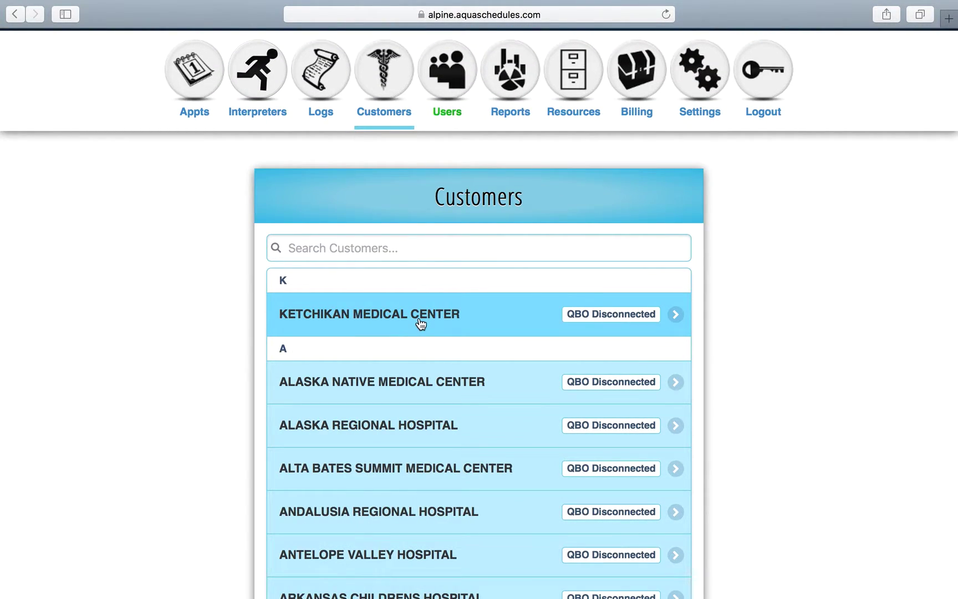
scroll(398, 408, "down", 20)
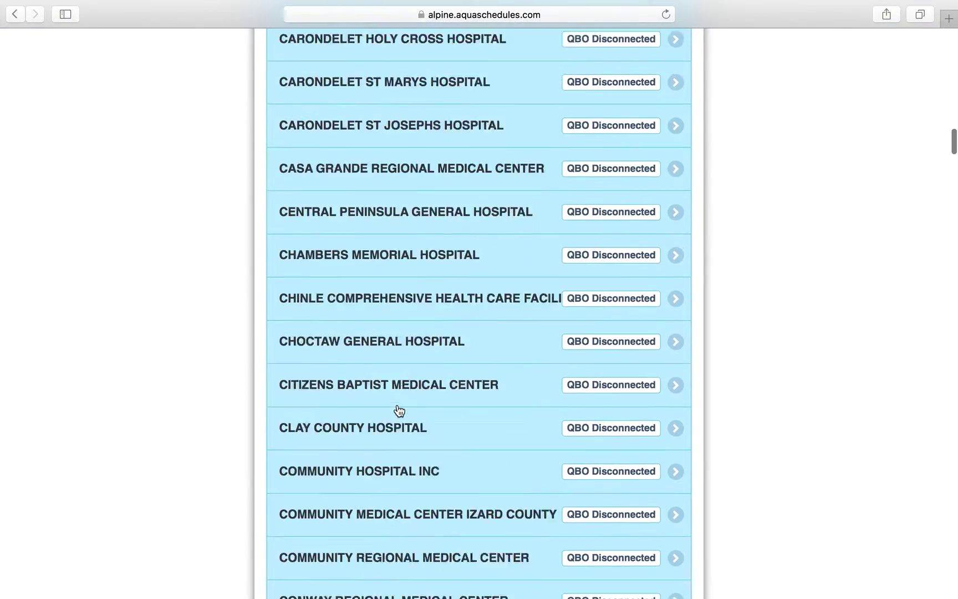
scroll(396, 409, "up", 20)
Search customers for "de" and open DECATUR MORGAN HOSPITAL-PARKWAY CAMPUS.
left_click(395, 330)
type("de")
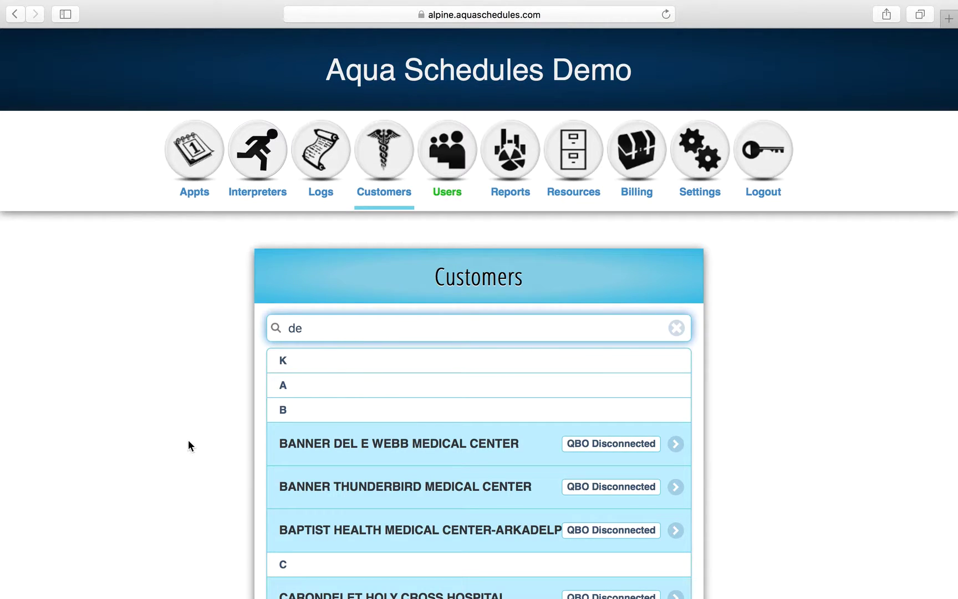
scroll(188, 445, "down", 5)
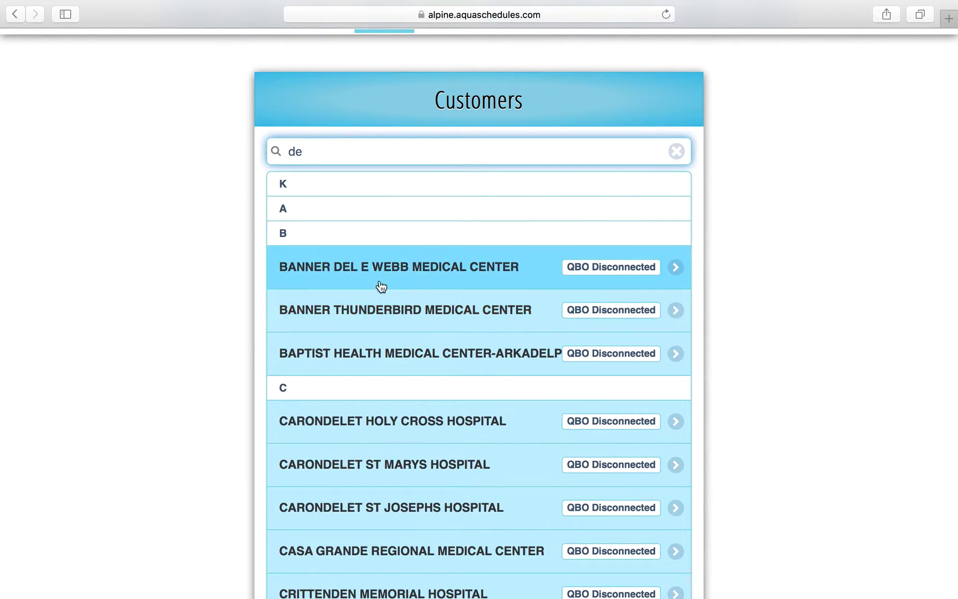
scroll(200, 383, "down", 3)
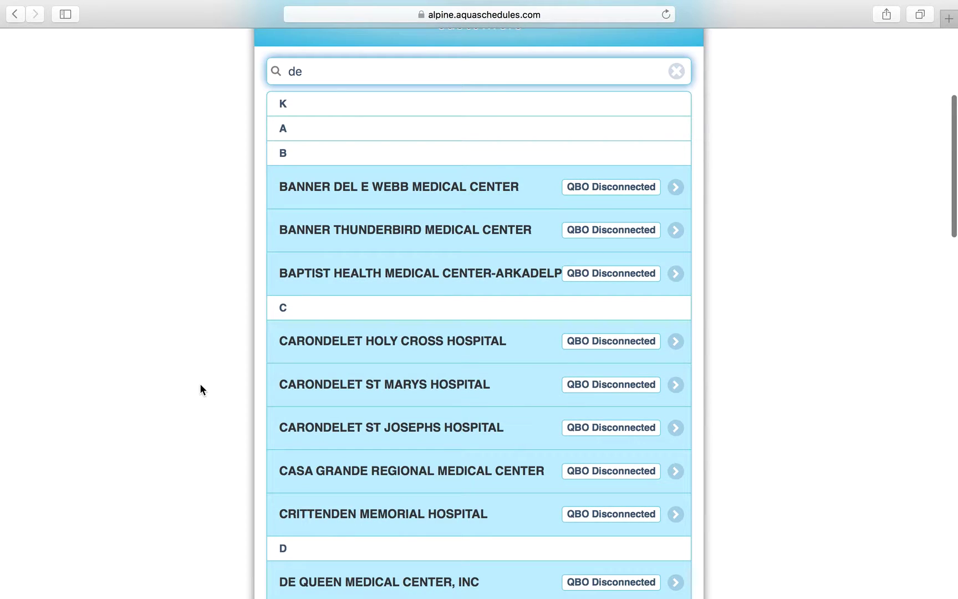
scroll(200, 383, "down", 8)
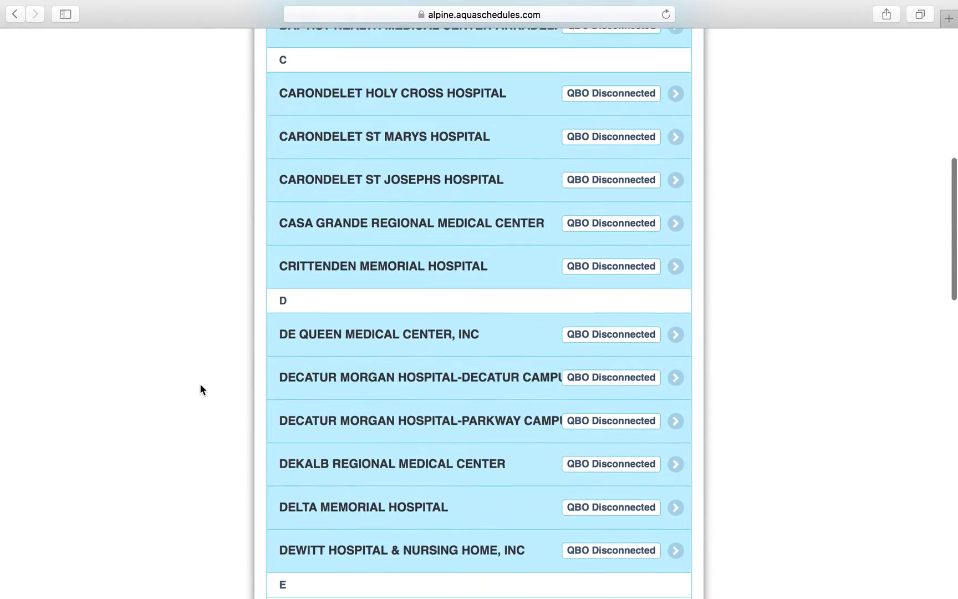
scroll(200, 386, "down", 2)
left_click(350, 374)
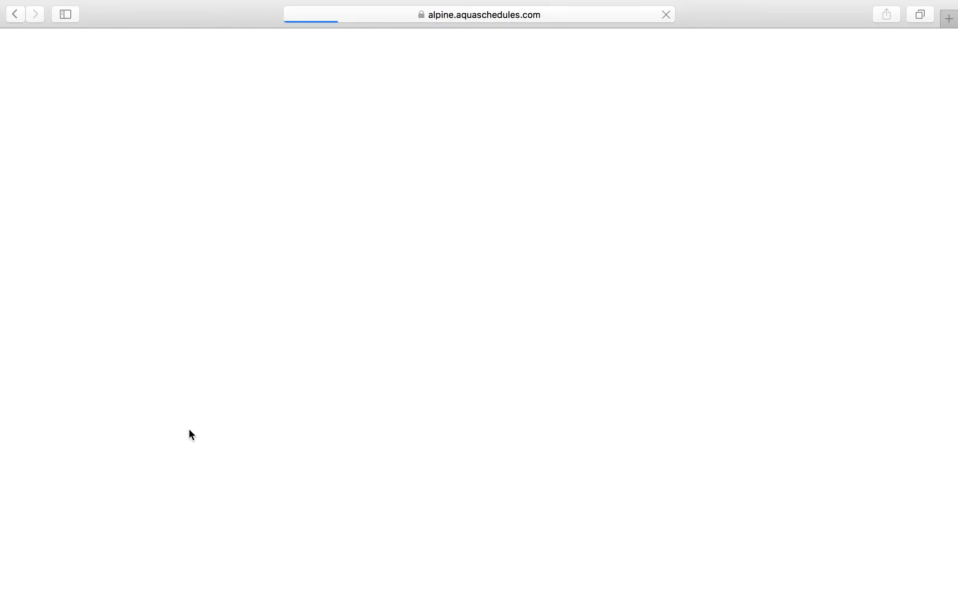
Scroll to the hospital's totals: 26863 appointments, $953,246.74 income, $288,960.09 profit.
scroll(188, 428, "down", 5)
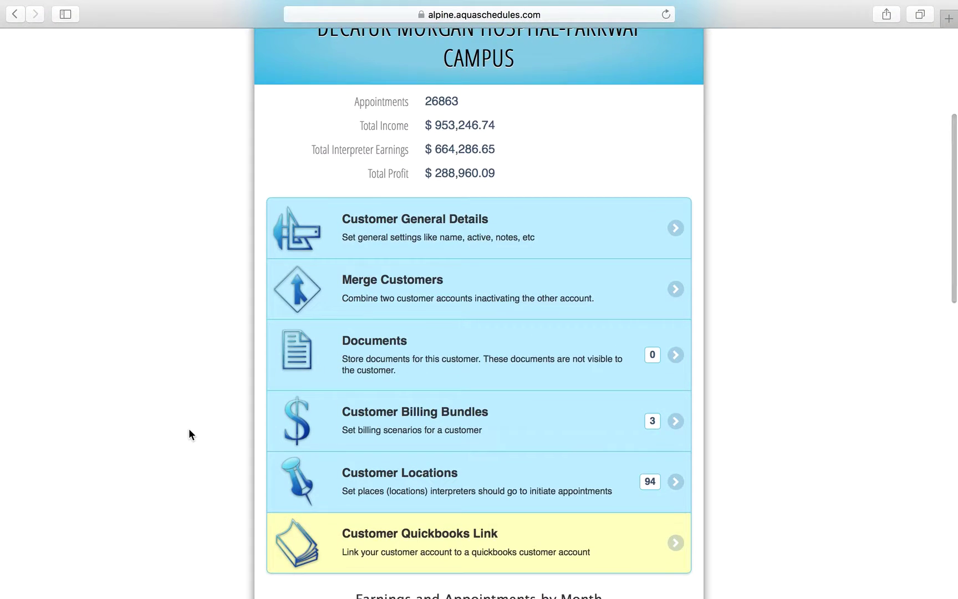
scroll(189, 434, "down", 1)
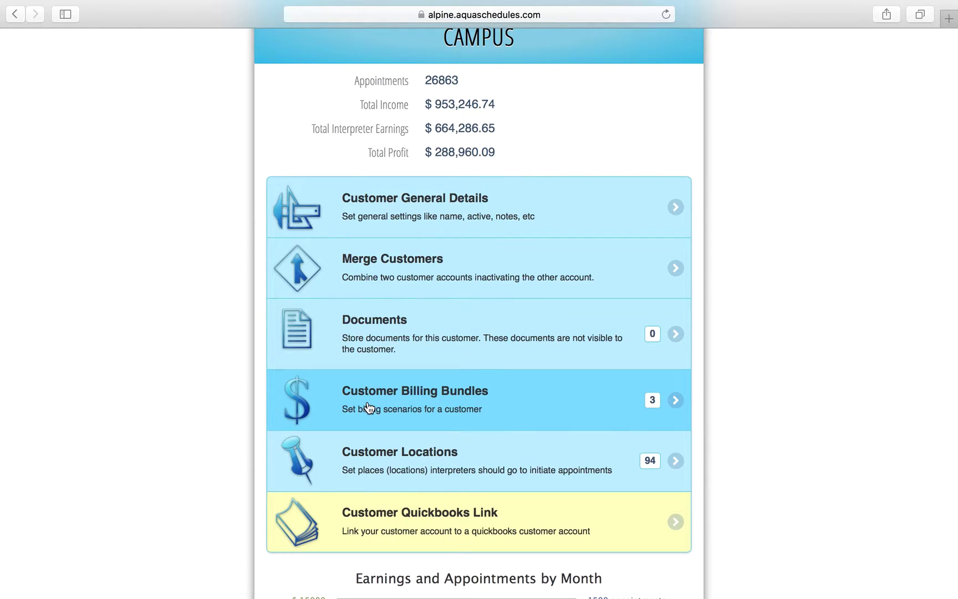
Review the bundles L and I, Standard (default) and Trios Floor Time, then go back.
left_click(369, 406)
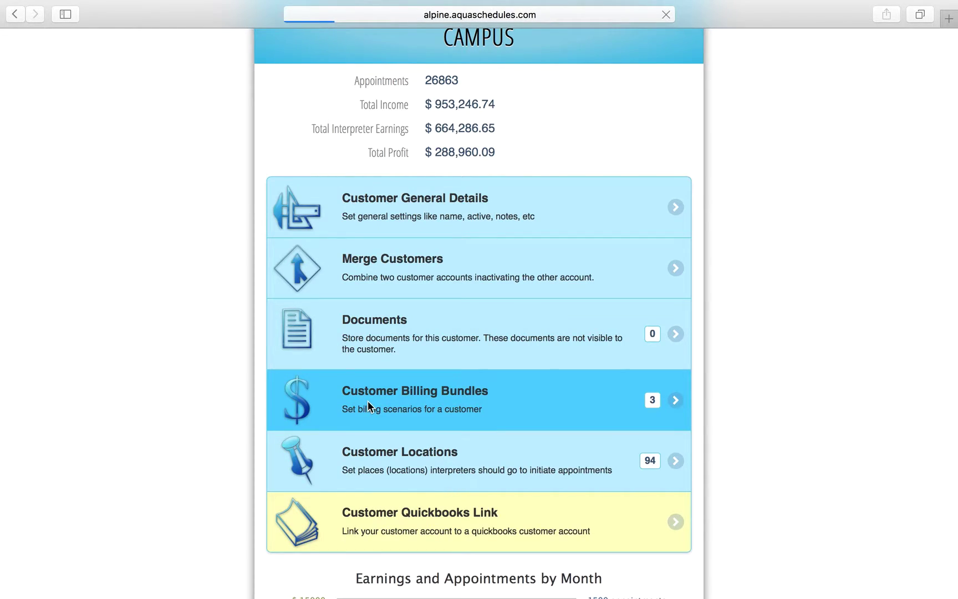
scroll(367, 406, "down", 5)
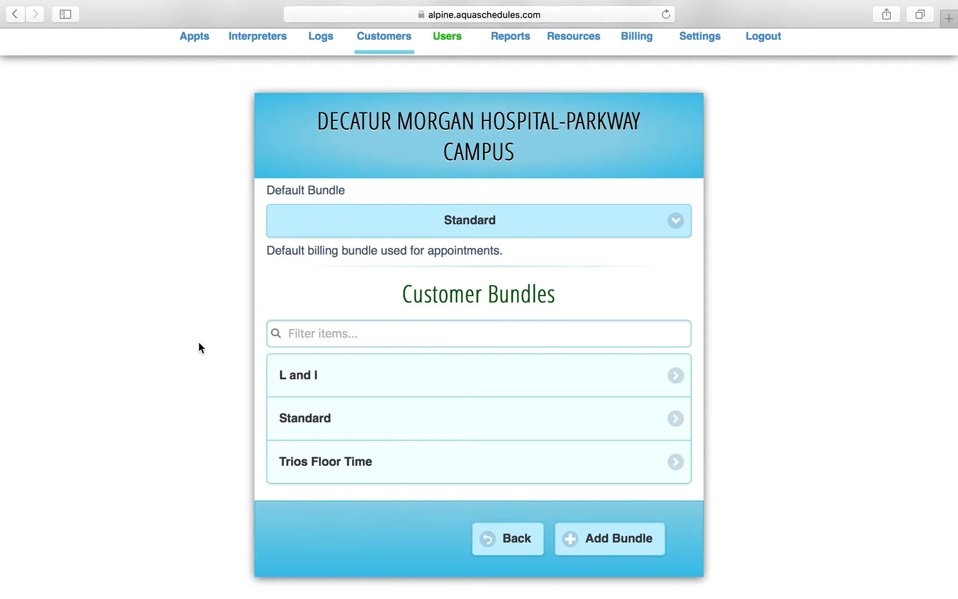
left_click(508, 544)
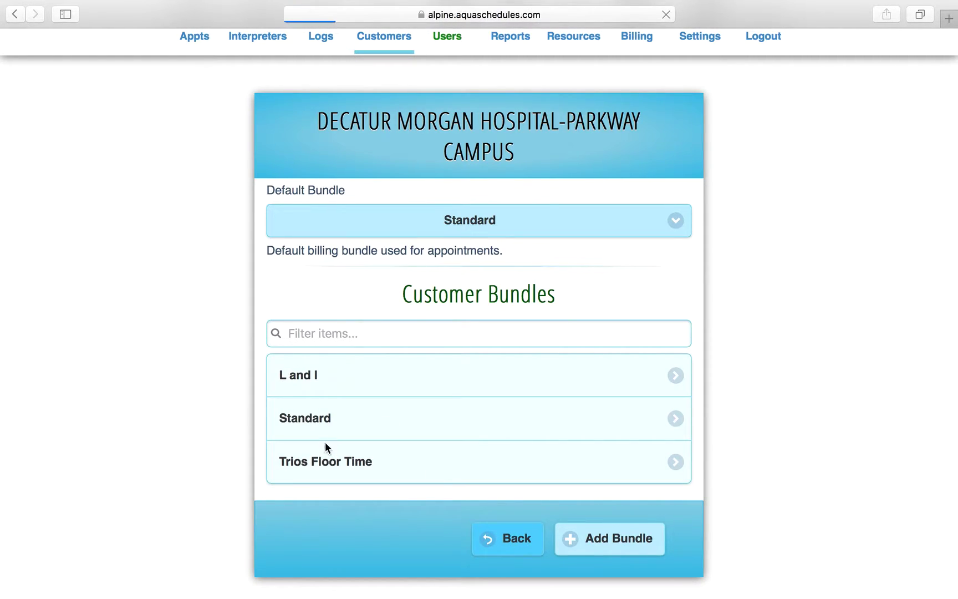
scroll(254, 434, "down", 5)
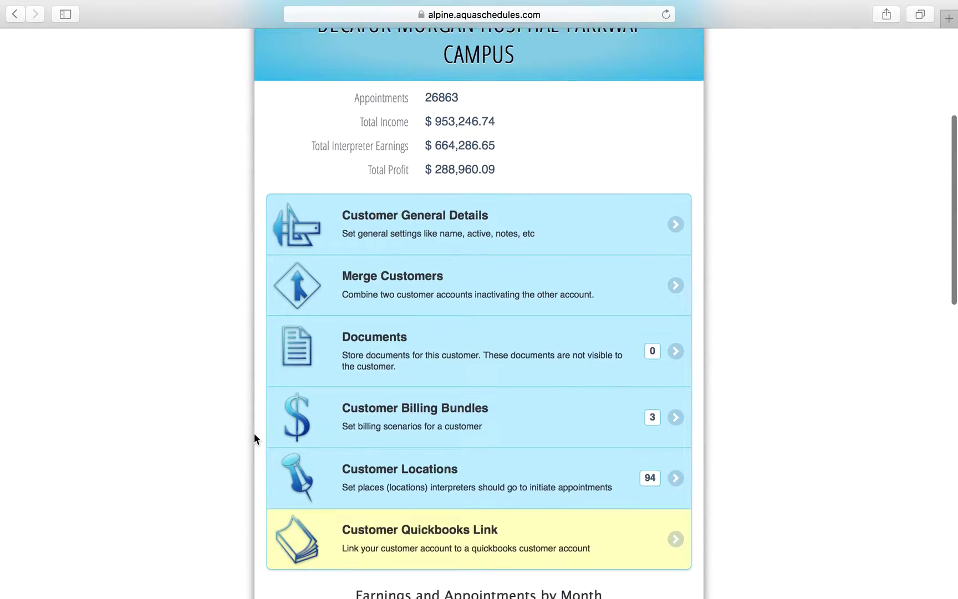
scroll(254, 434, "down", 3)
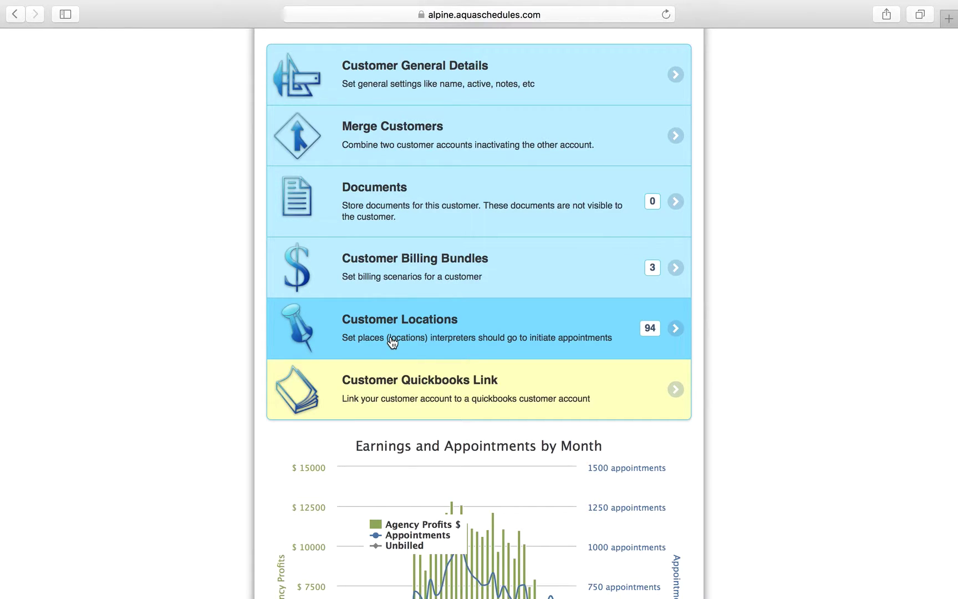
left_click(392, 343)
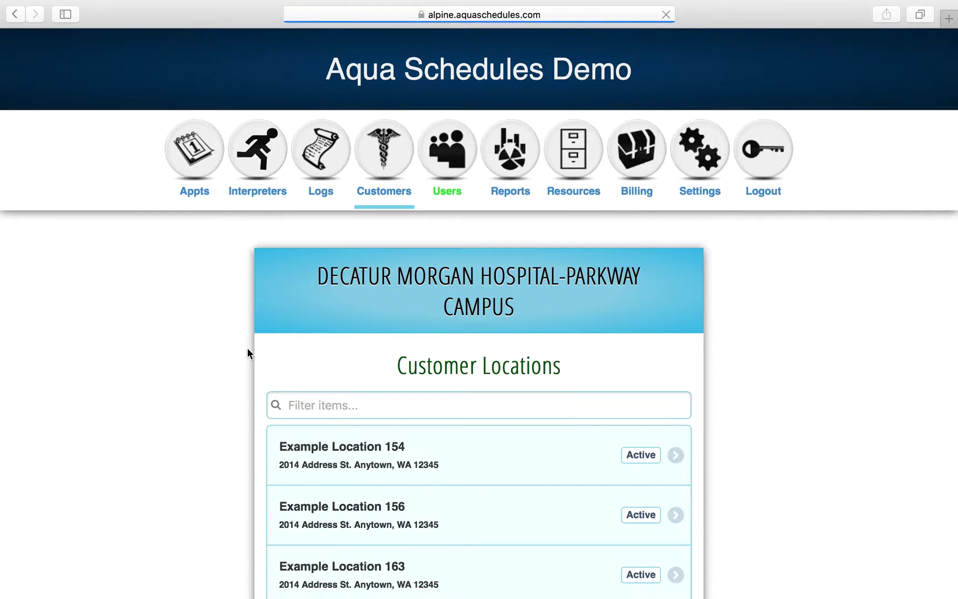
left_click(337, 441)
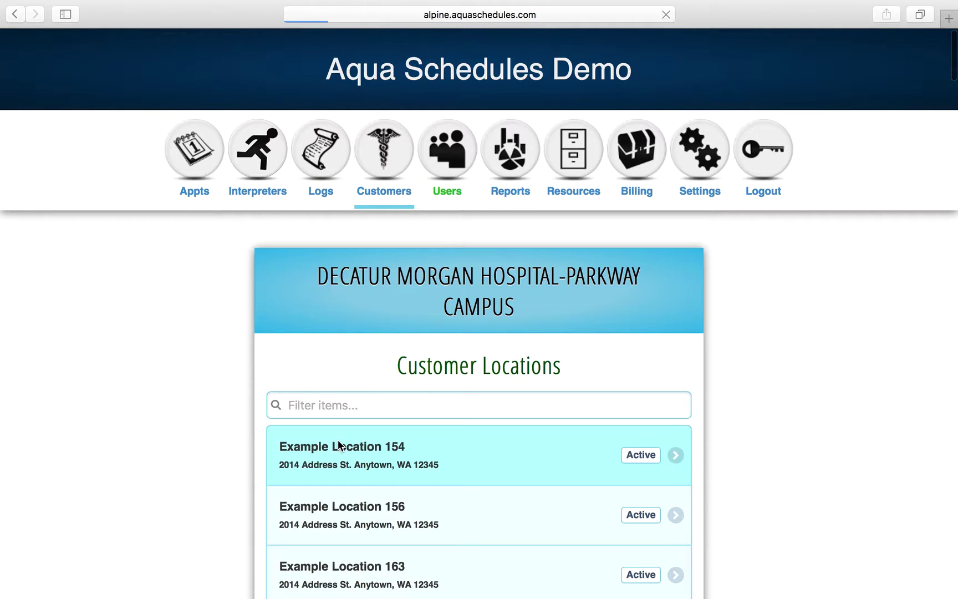
scroll(173, 446, "down", 10)
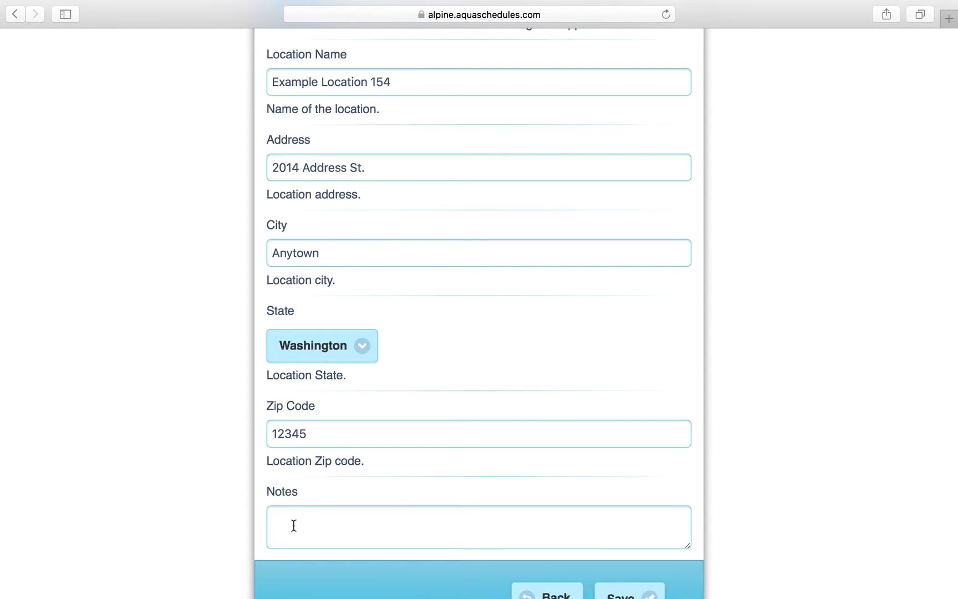
scroll(294, 526, "down", 3)
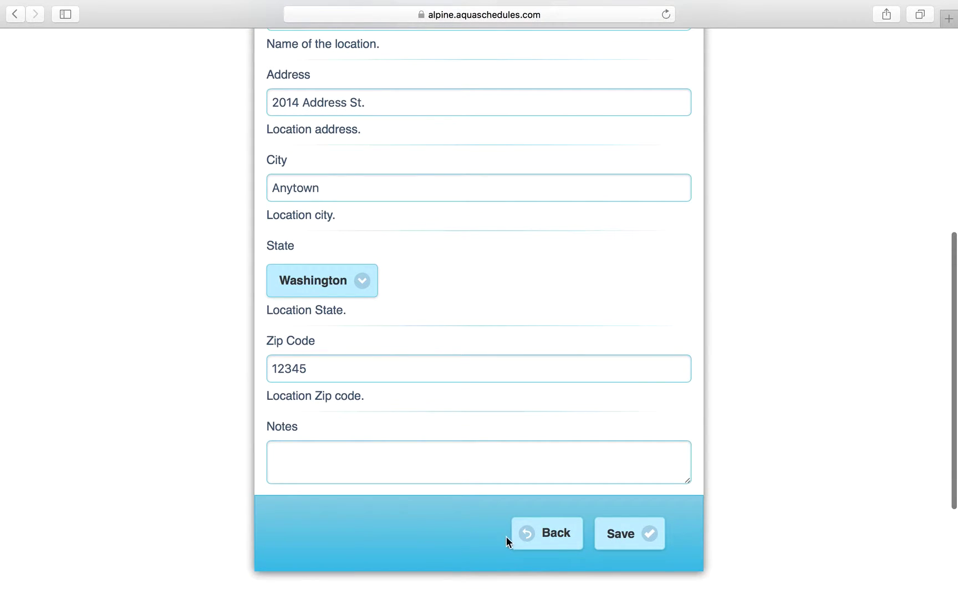
left_click(526, 540)
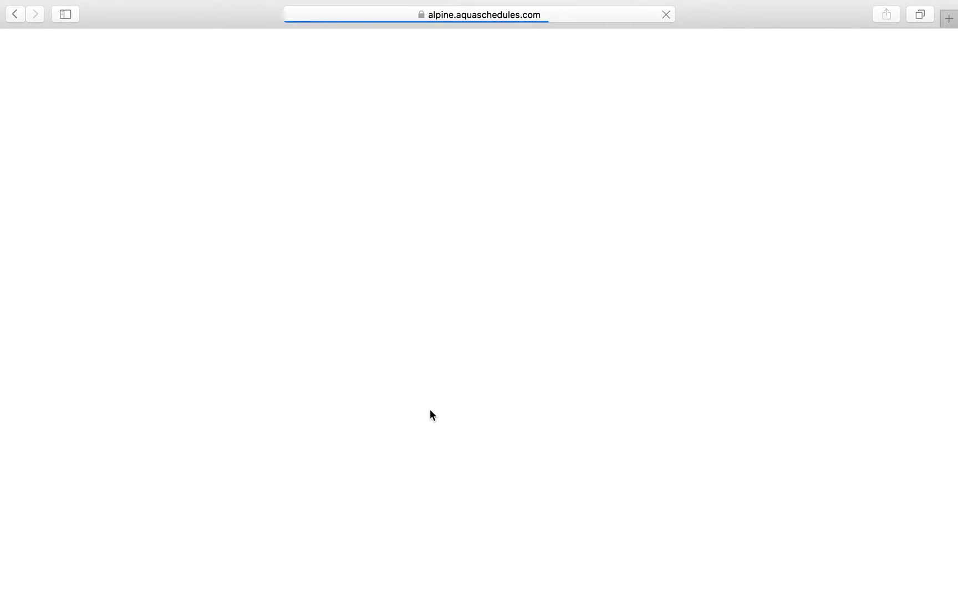
scroll(430, 410, "down", 10)
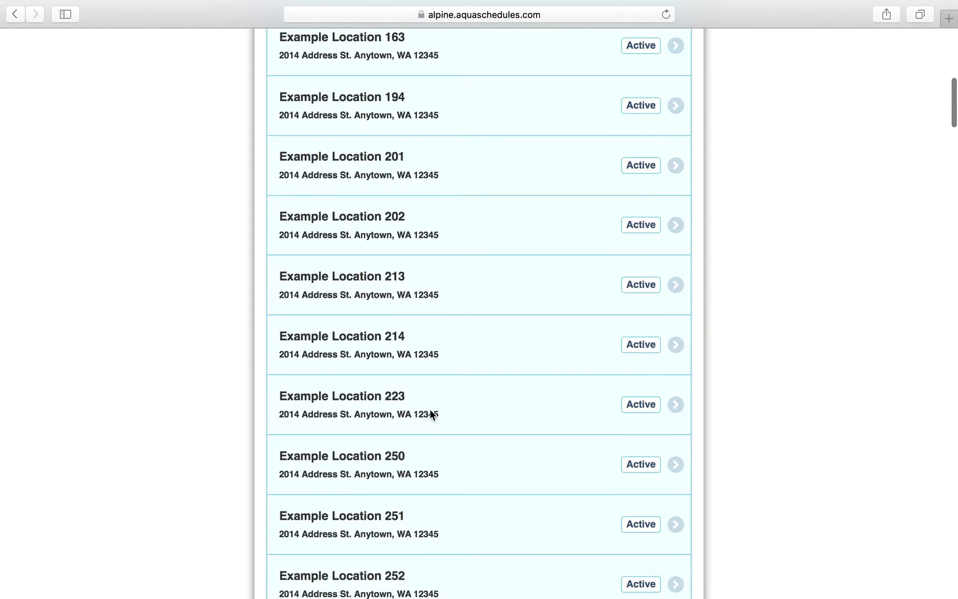
scroll(431, 414, "down", 15)
scroll(431, 415, "down", 20)
scroll(430, 408, "down", 20)
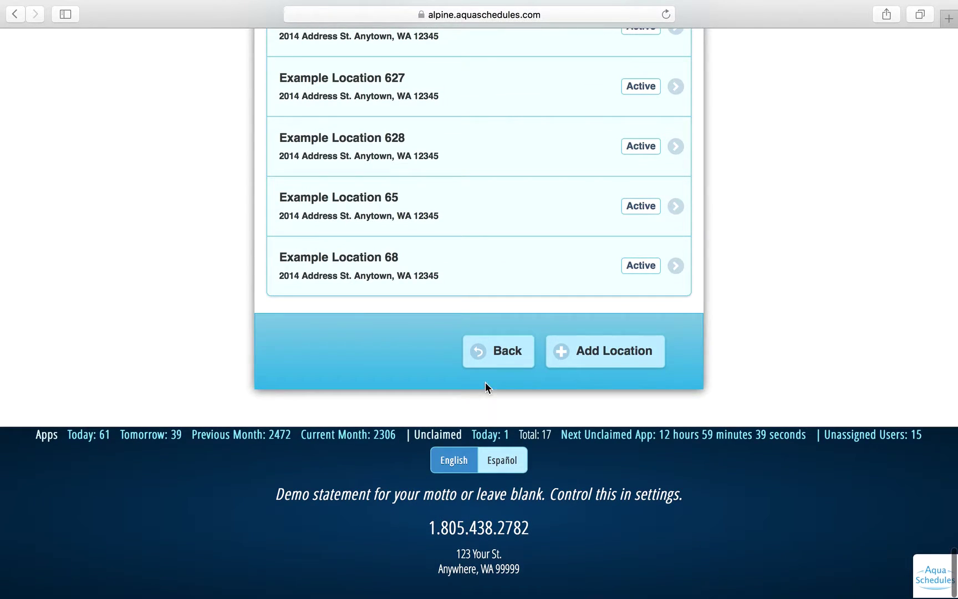
left_click(498, 357)
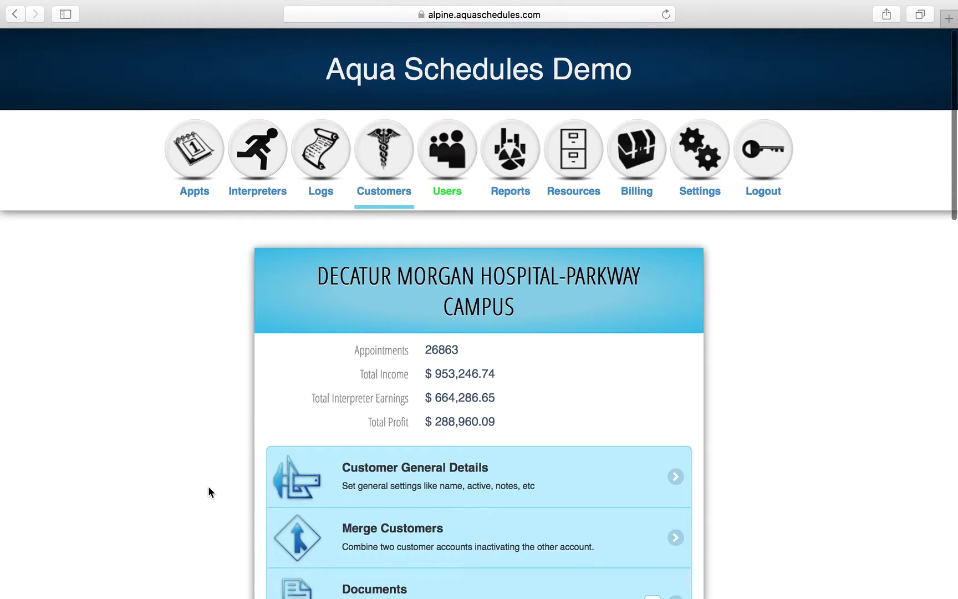
Read the Appointment Status chart slices: 78% completed and 1,607 patient no-shows.
scroll(209, 488, "down", 8)
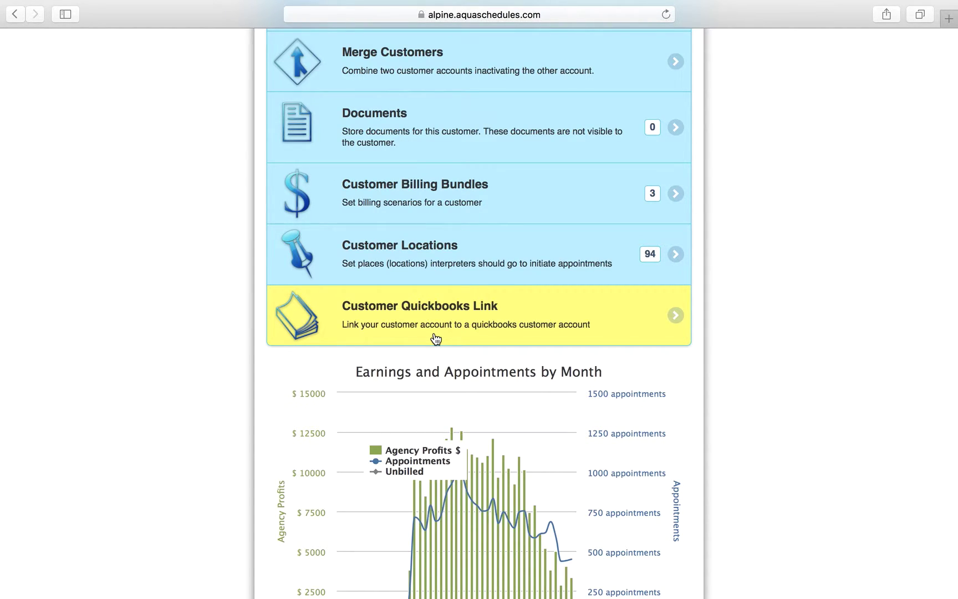
scroll(436, 340, "down", 5)
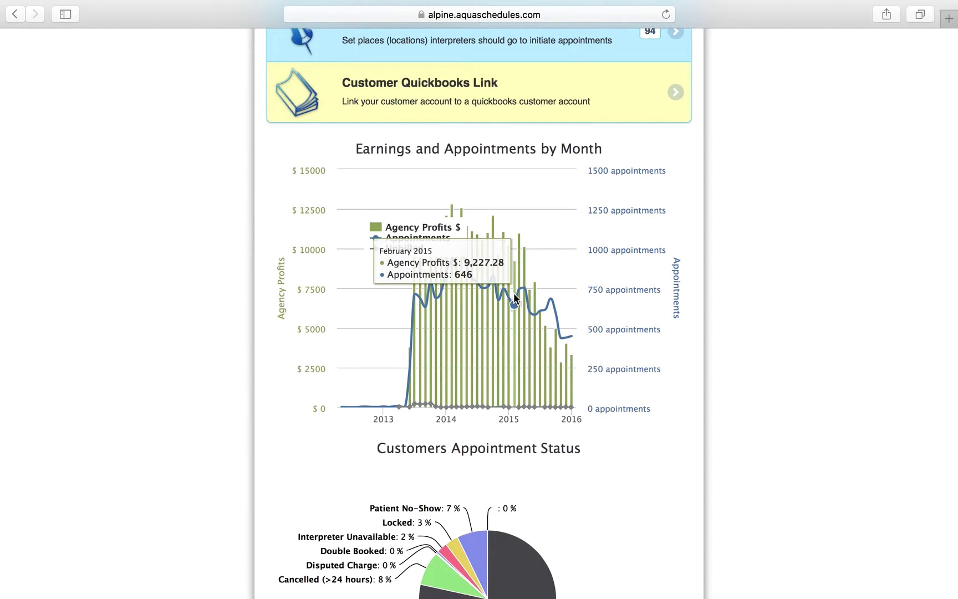
scroll(513, 293, "down", 1)
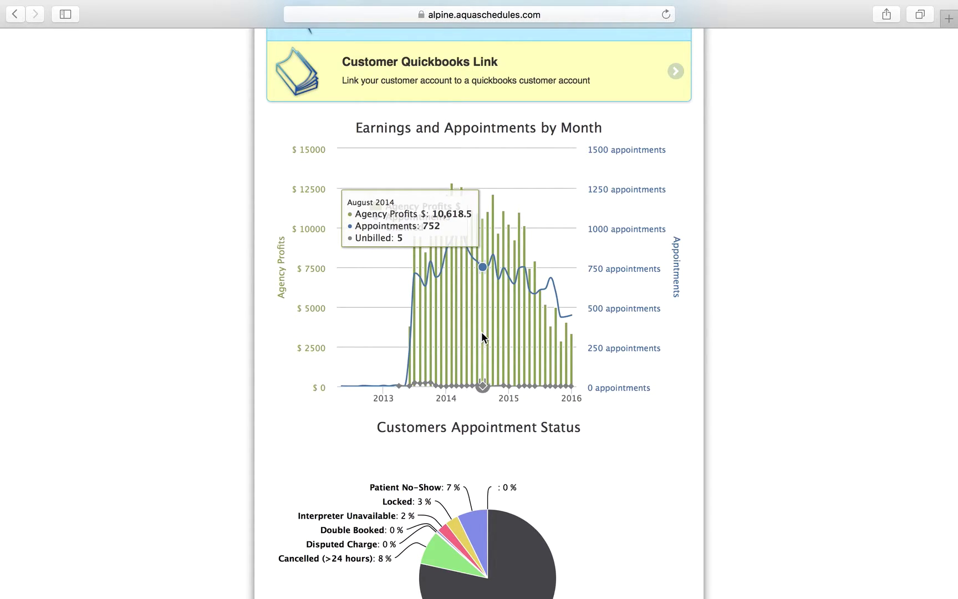
scroll(482, 336, "down", 2)
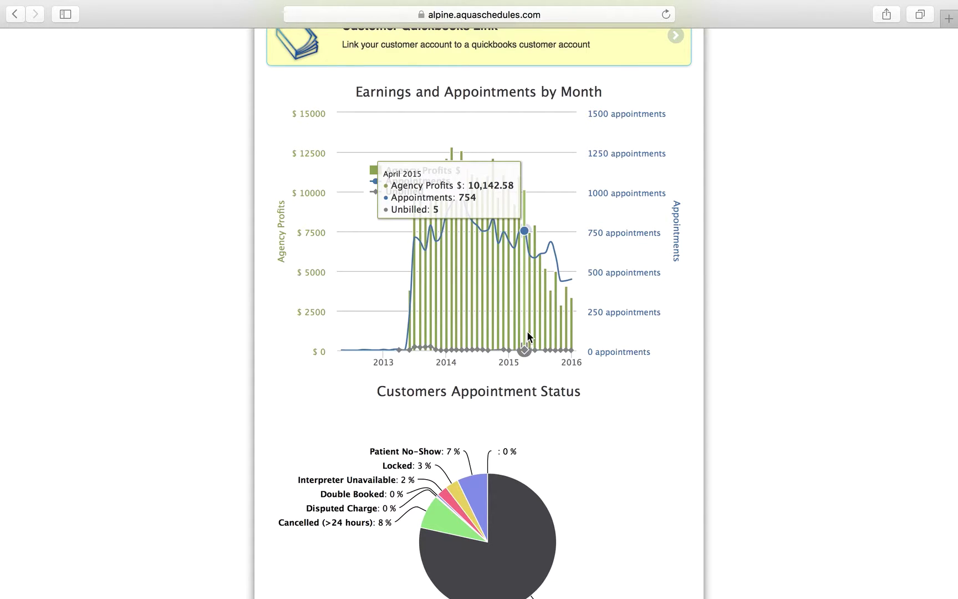
scroll(527, 330, "down", 4)
mouse_move(458, 480)
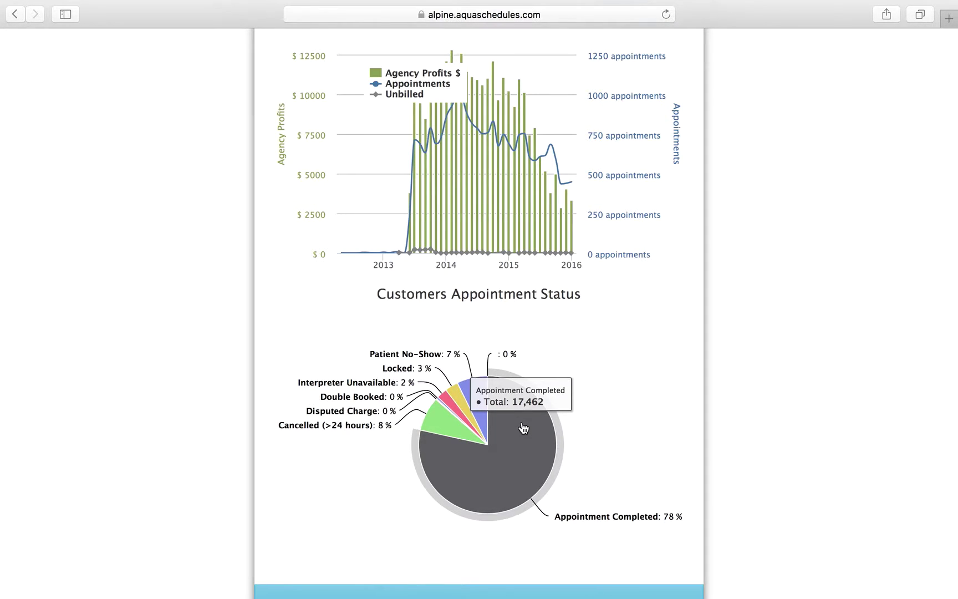
mouse_move(360, 396)
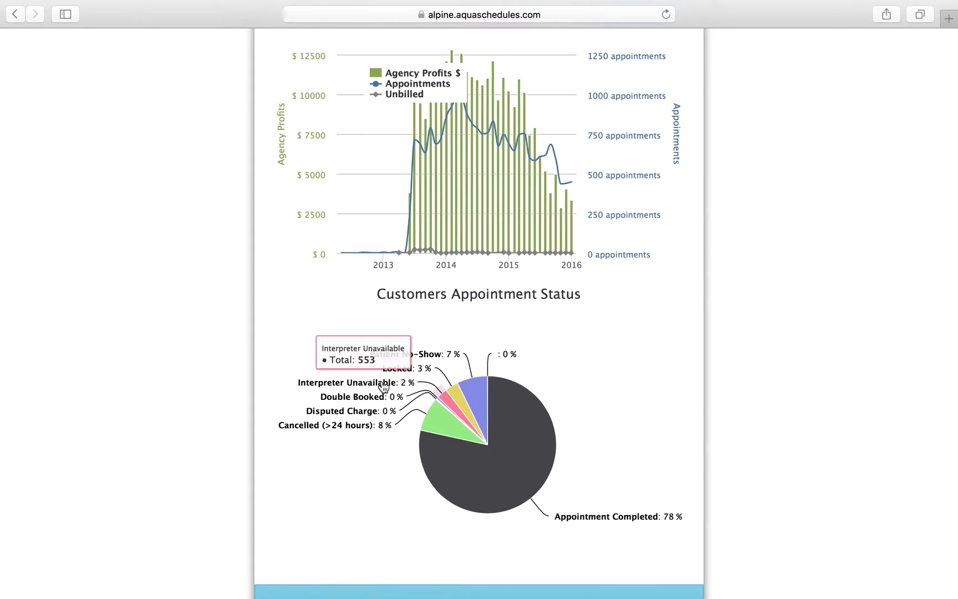
mouse_move(445, 358)
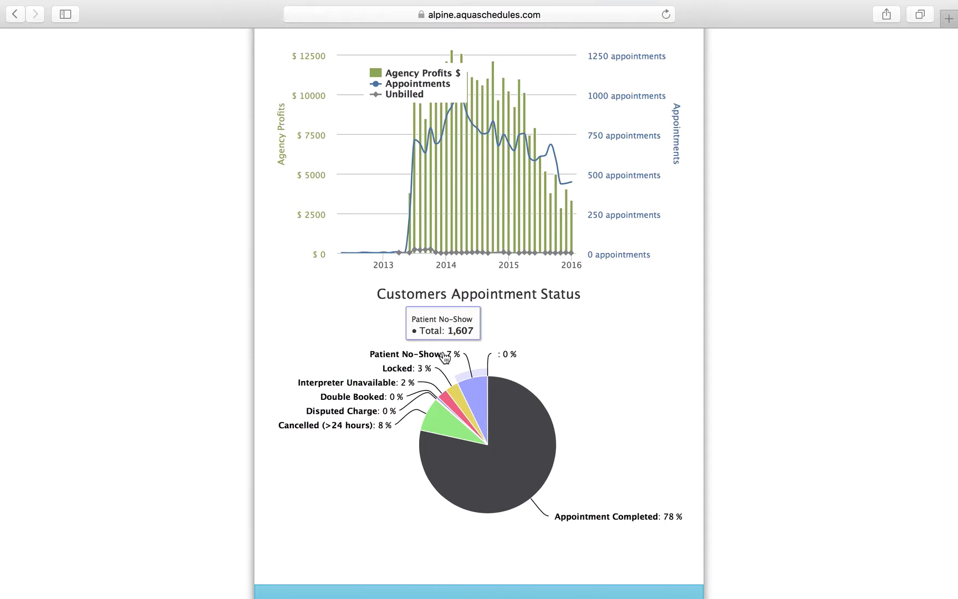
scroll(445, 357, "up", 15)
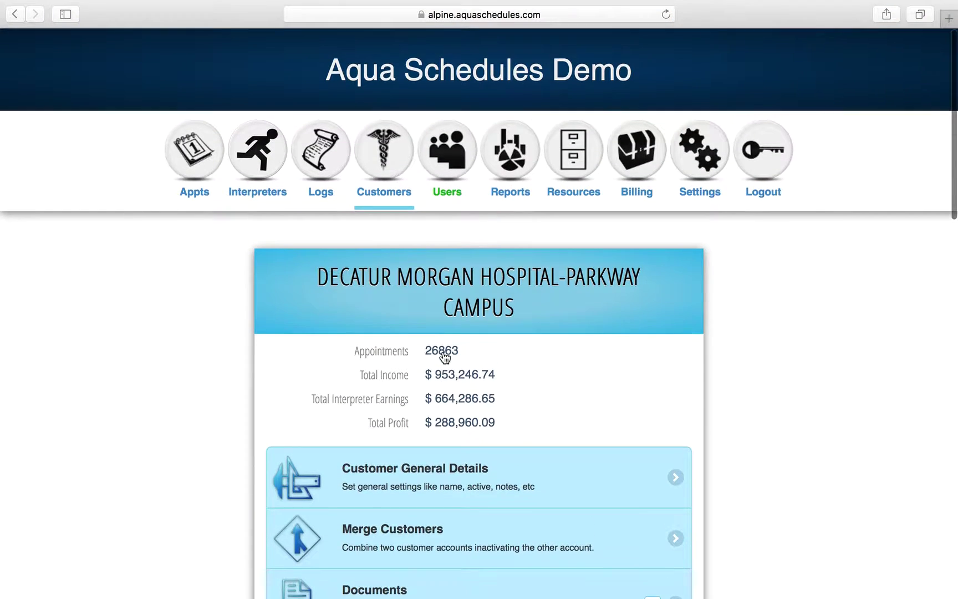
Open the Message Interpreters form from Users > Message Center.
left_click(434, 158)
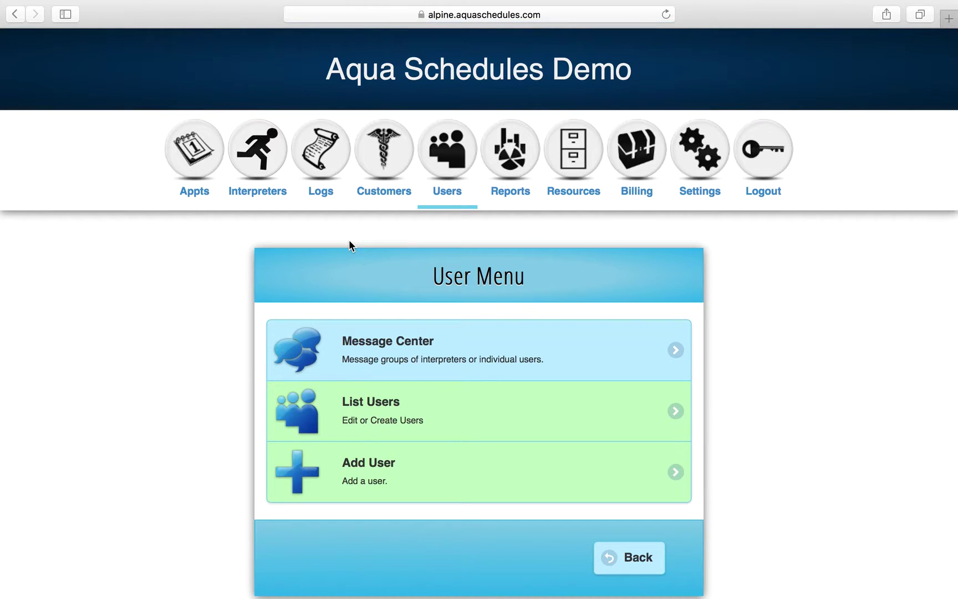
scroll(349, 240, "down", 2)
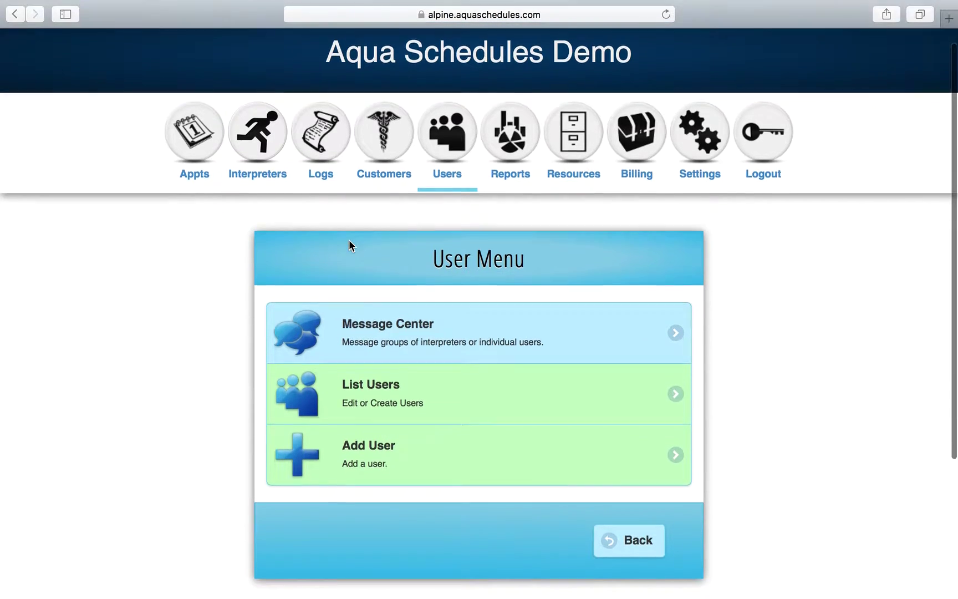
left_click(389, 294)
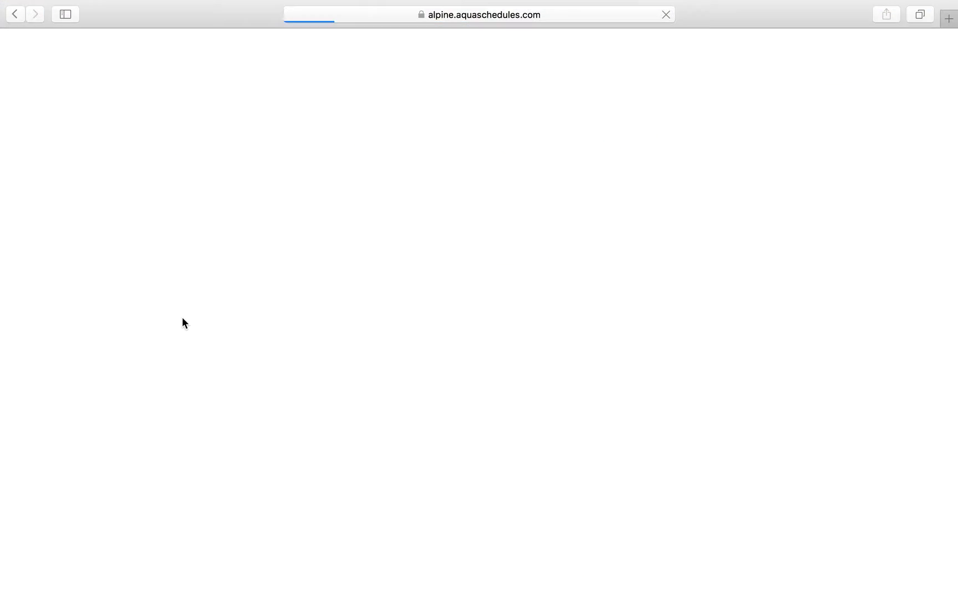
scroll(192, 364, "down", 2)
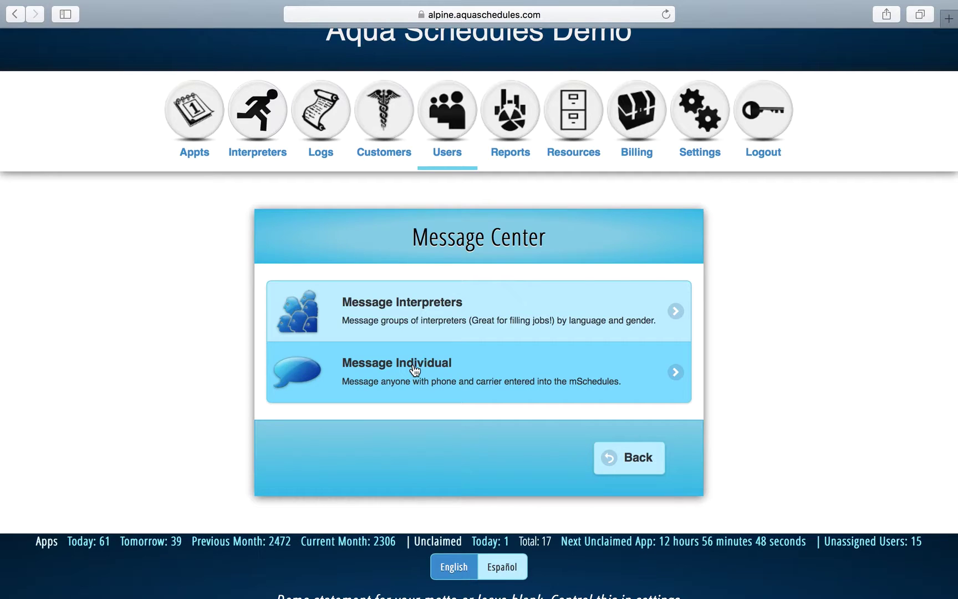
left_click(419, 321)
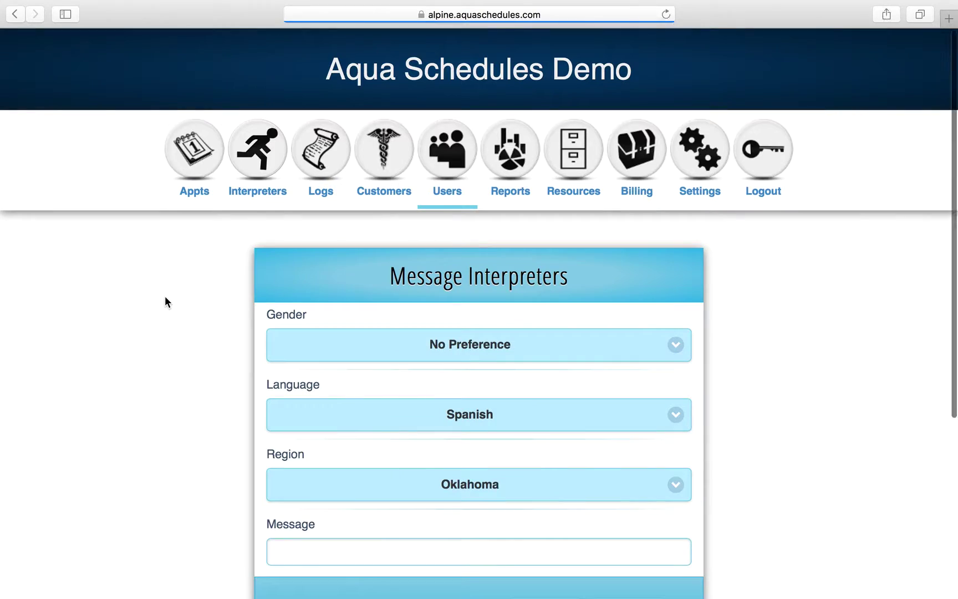
scroll(165, 296, "down", 1)
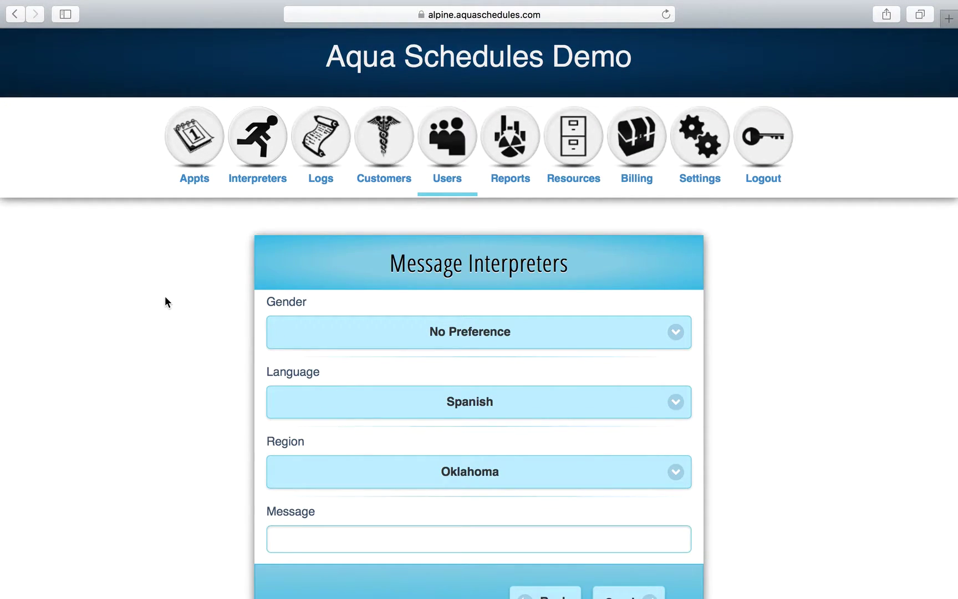
scroll(165, 301, "down", 3)
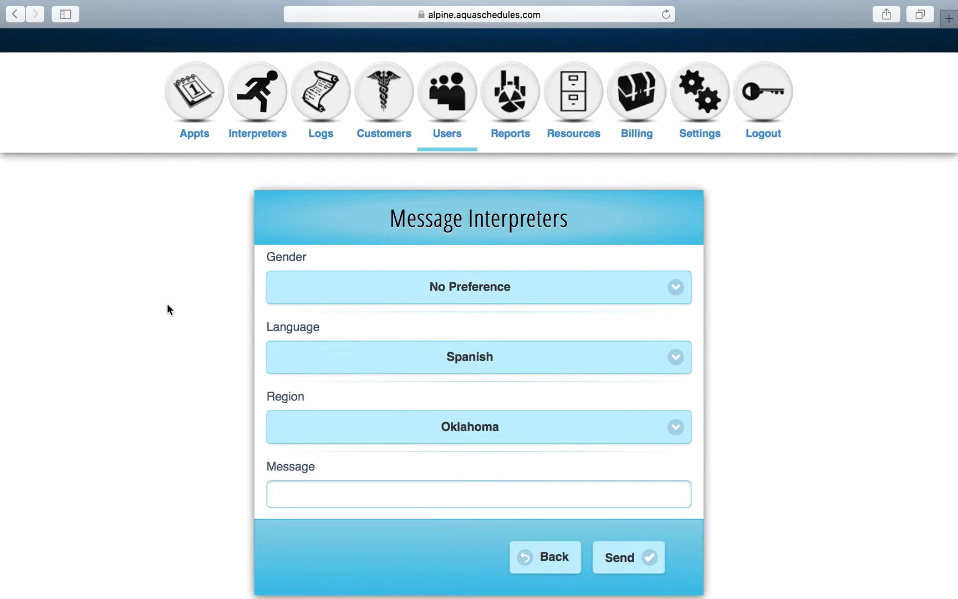
Keep gender No Preference, language Spanish and region Oklahoma, and focus the Message field.
left_click(320, 299)
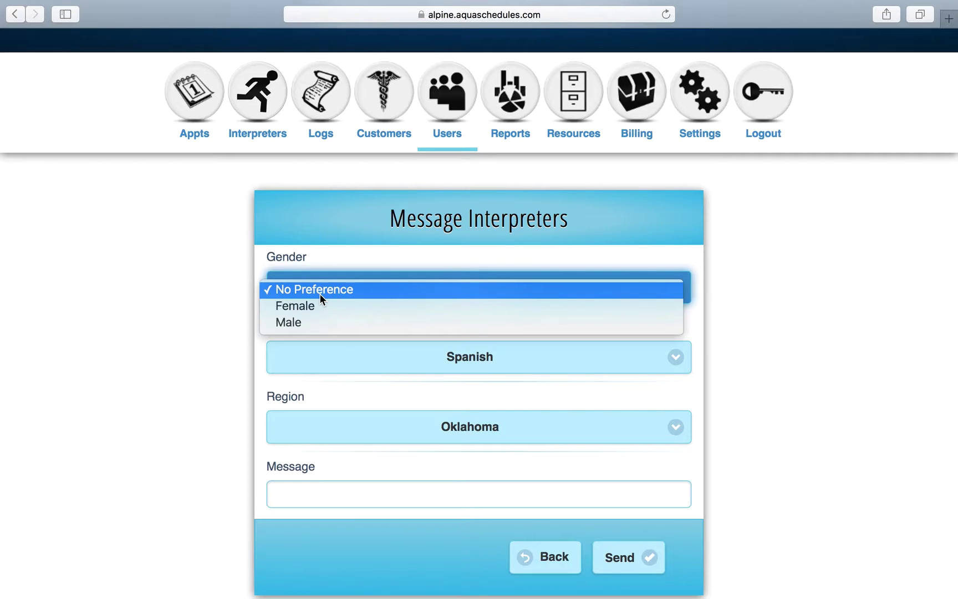
left_click(227, 315)
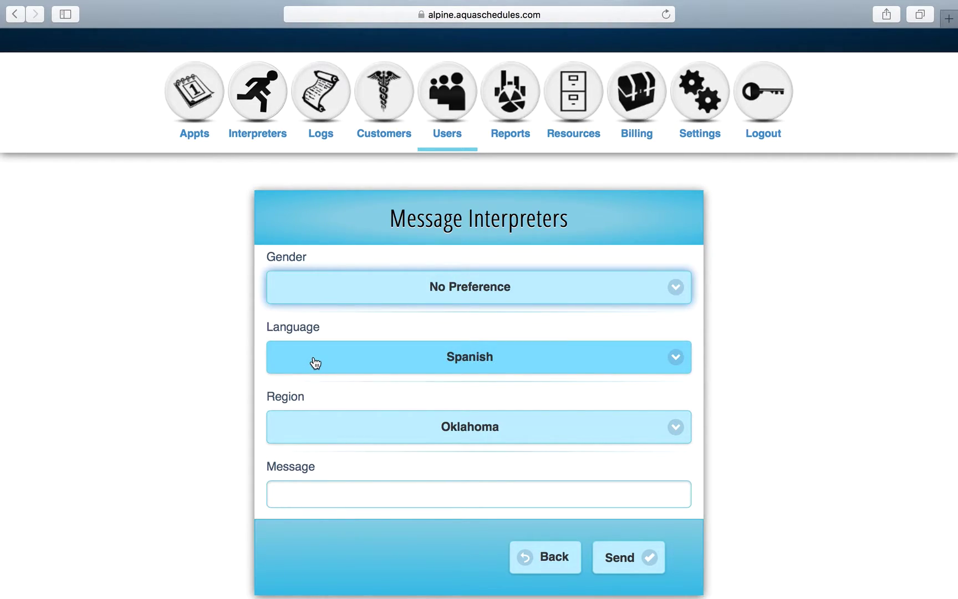
left_click(315, 363)
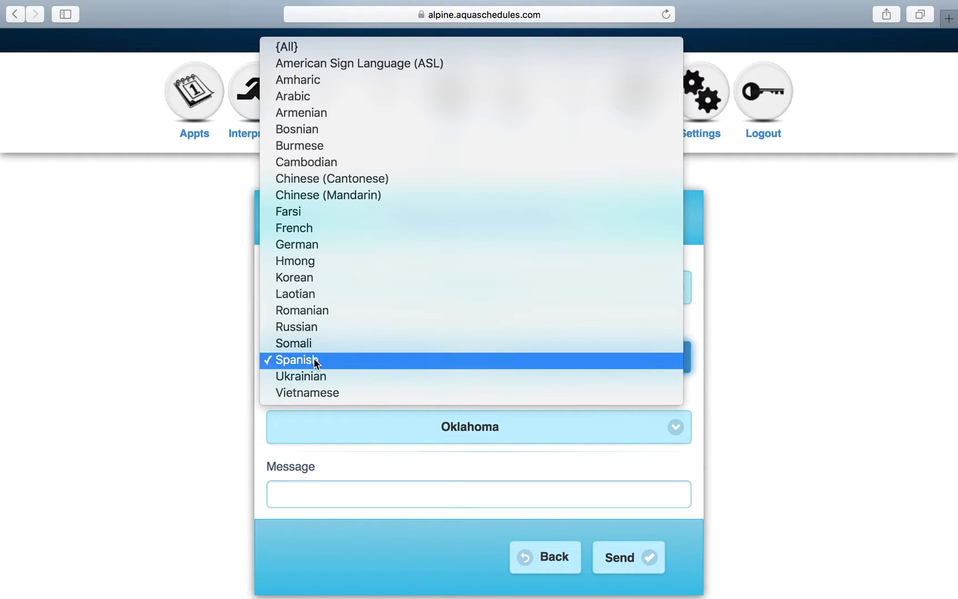
left_click(200, 394)
left_click(329, 438)
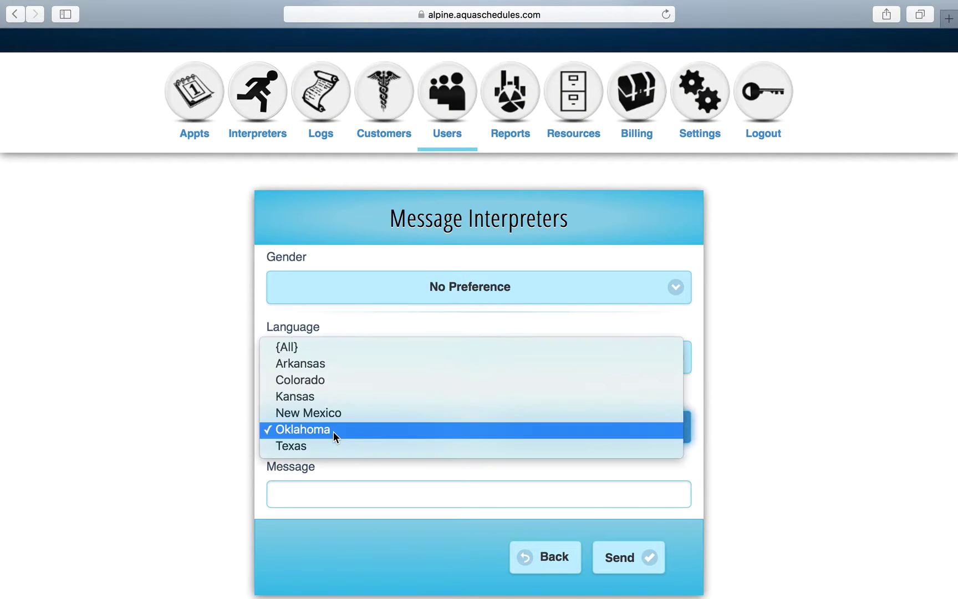
left_click(210, 419)
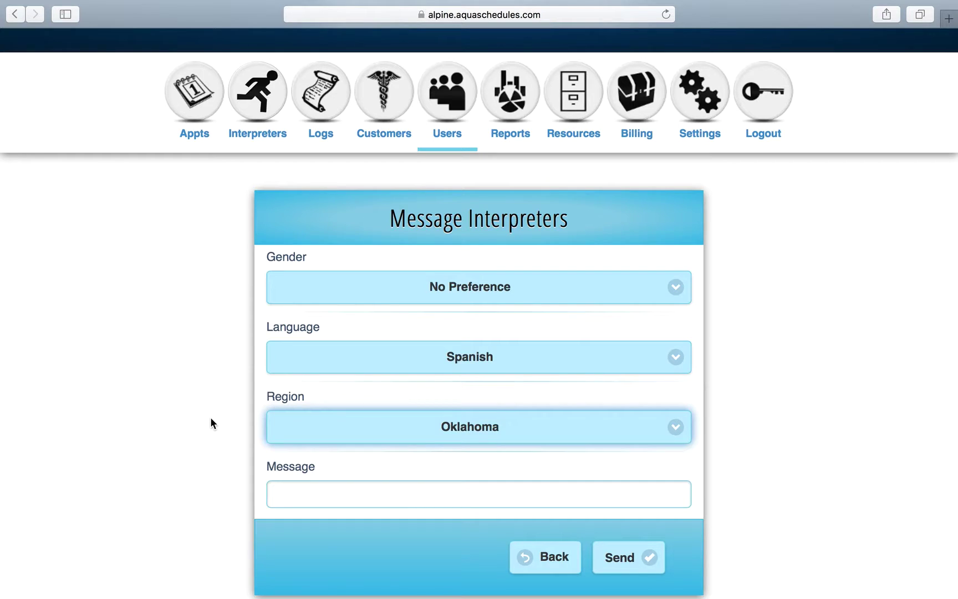
left_click(300, 501)
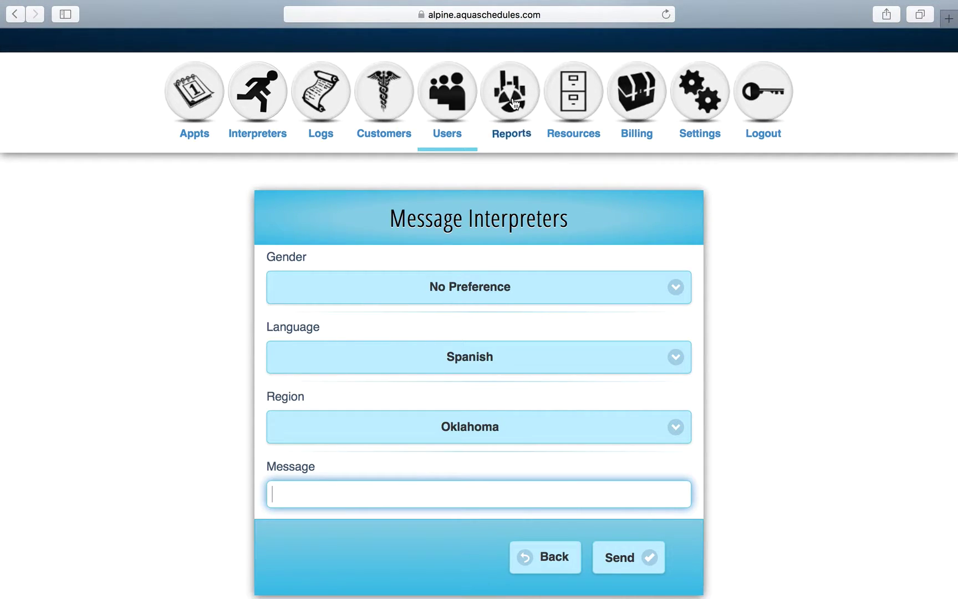
Open the Appointments By Month report from Reports.
left_click(515, 106)
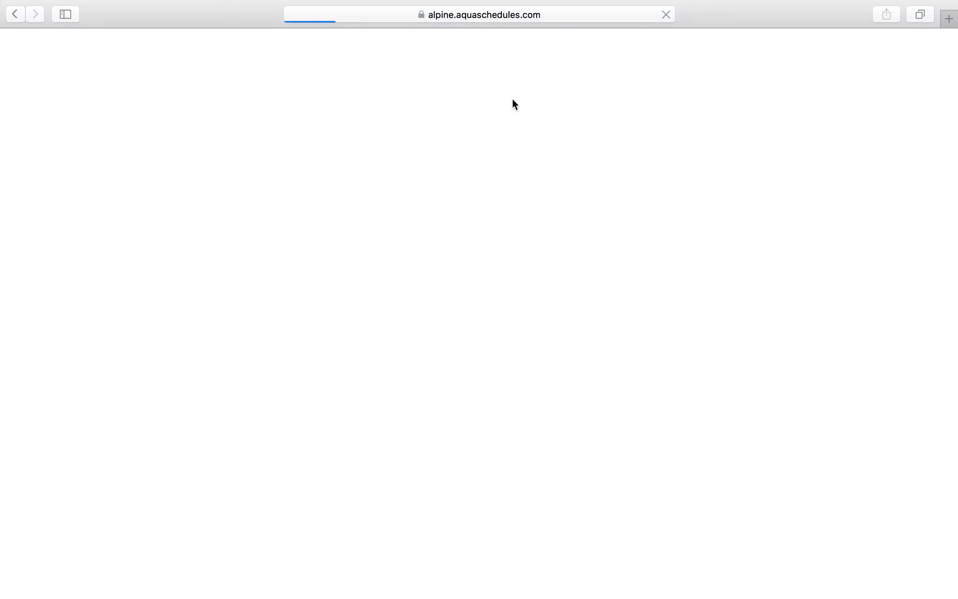
scroll(474, 319, "down", 3)
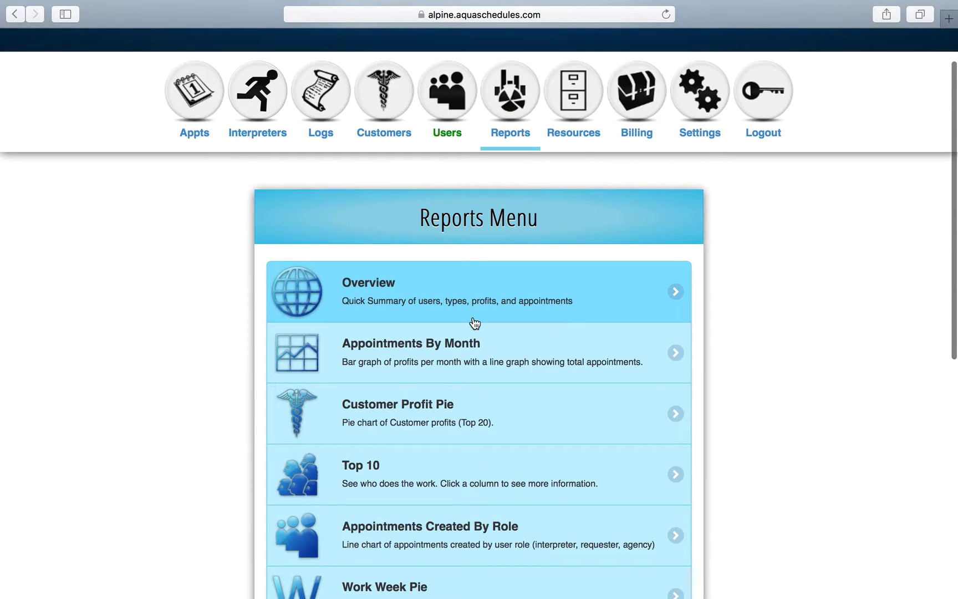
scroll(475, 322, "down", 5)
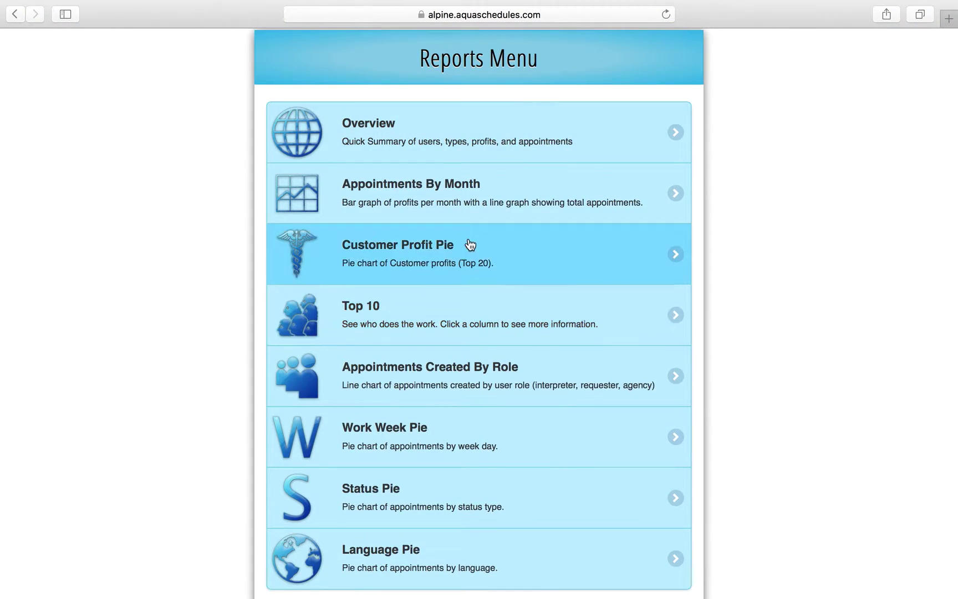
left_click(479, 197)
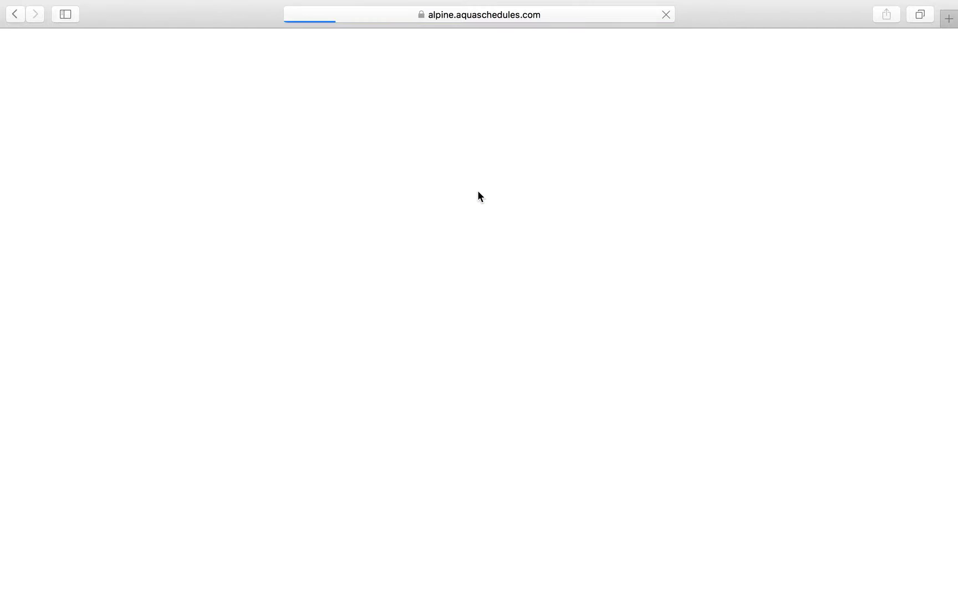
scroll(478, 192, "down", 1)
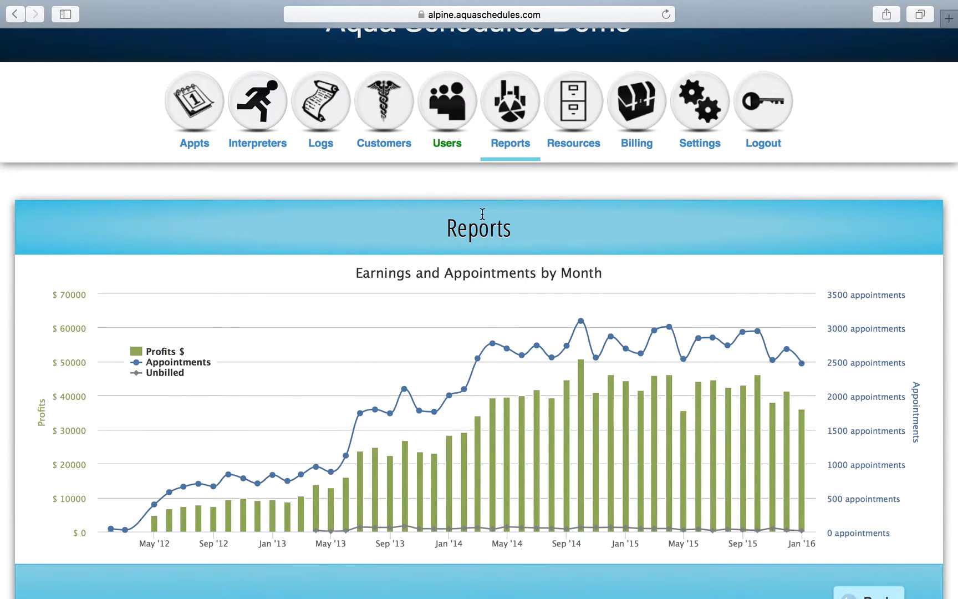
scroll(482, 214, "down", 1)
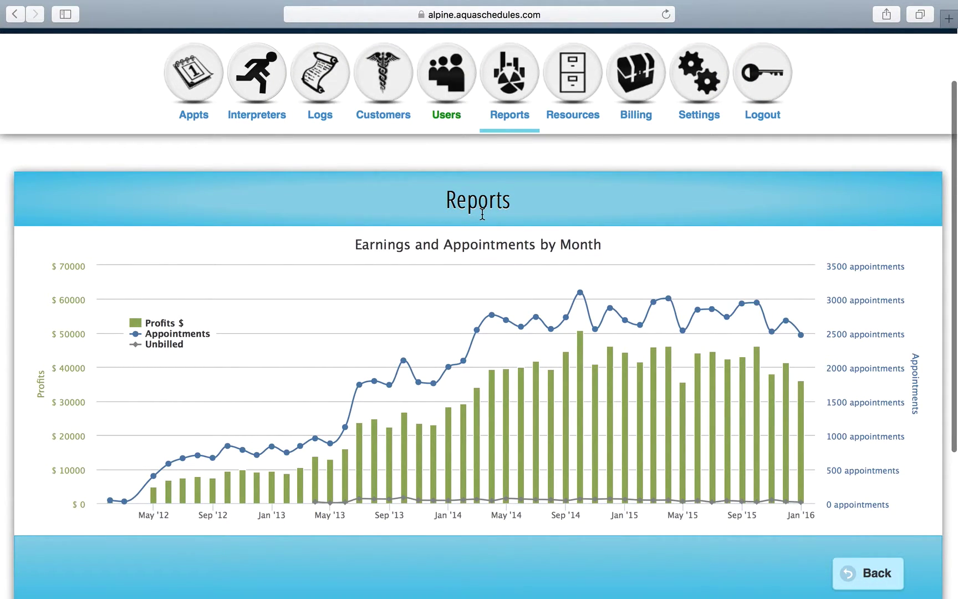
scroll(482, 214, "down", 1)
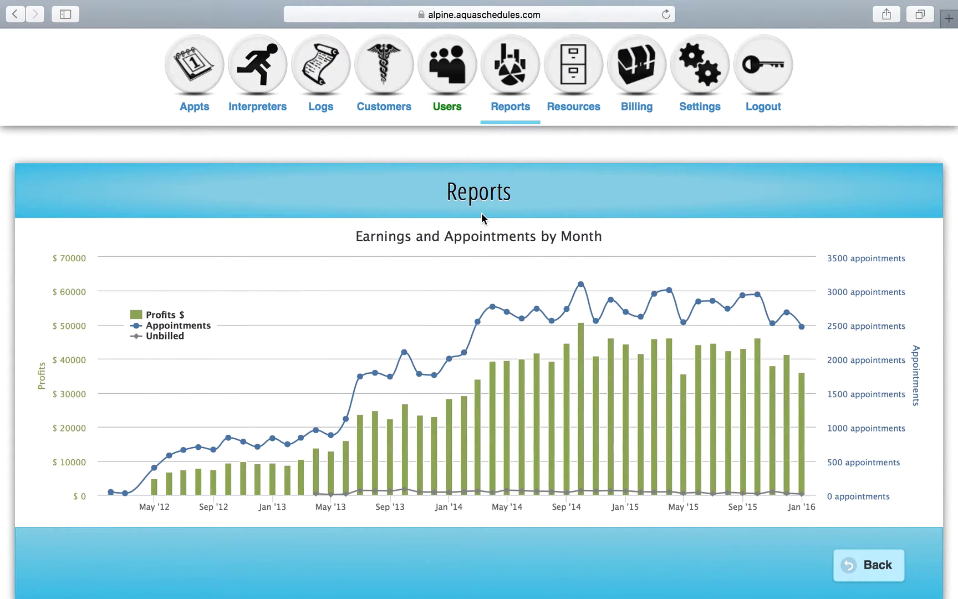
Read the monthly earnings and appointment values on the 2012–Jan '16 chart bars.
mouse_move(714, 315)
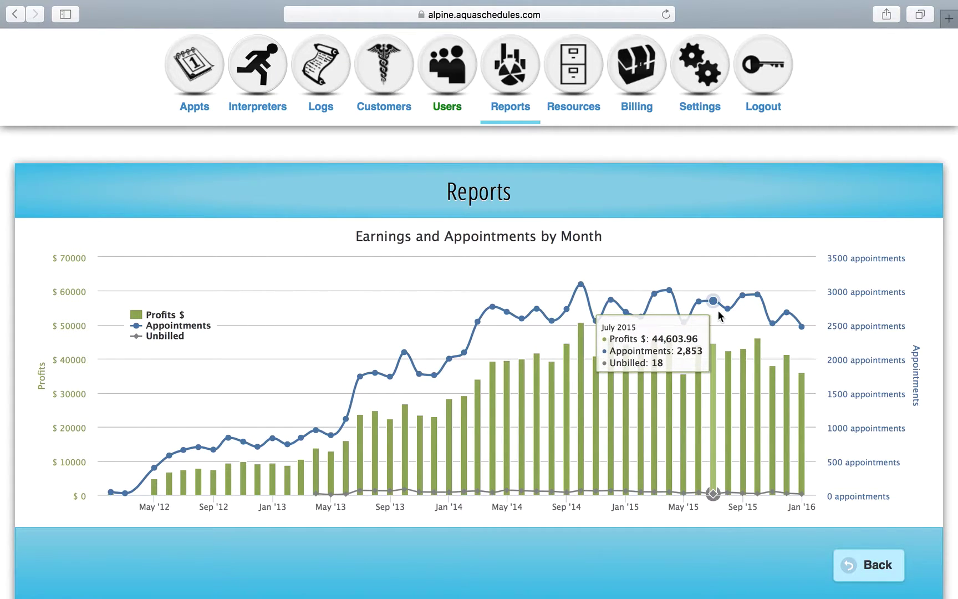
mouse_move(746, 315)
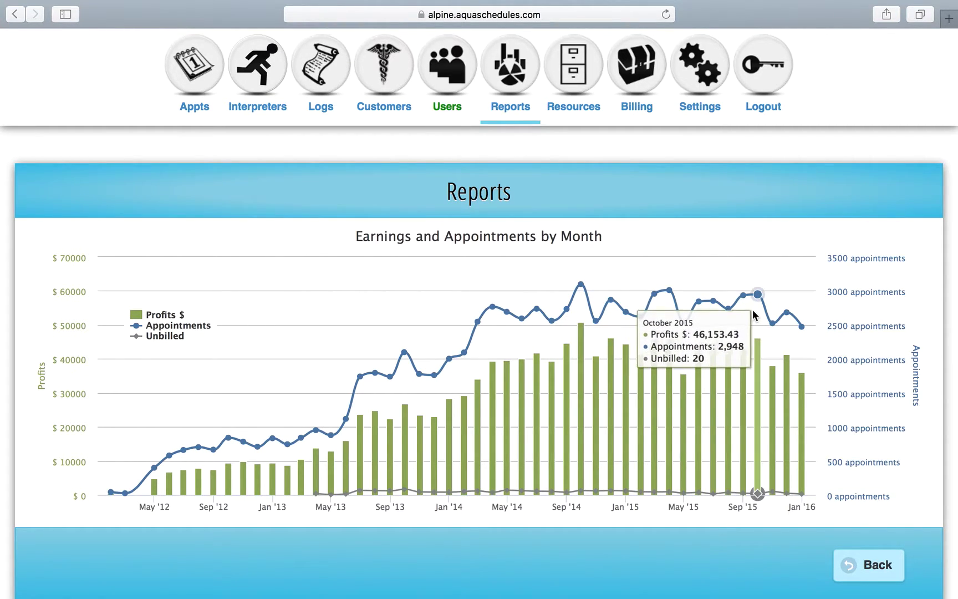
mouse_move(773, 324)
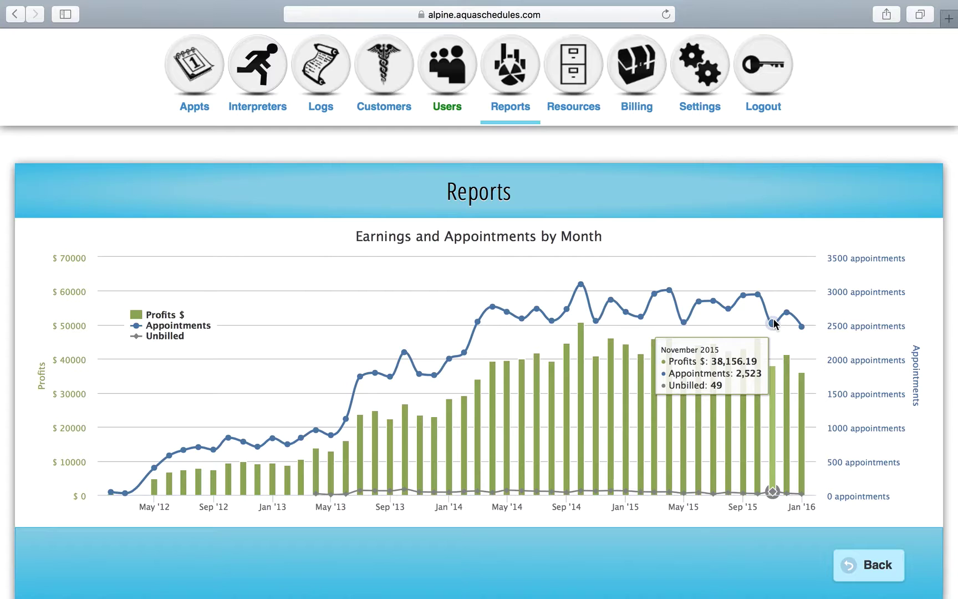
scroll(675, 268, "down", 1)
scroll(674, 263, "down", 2)
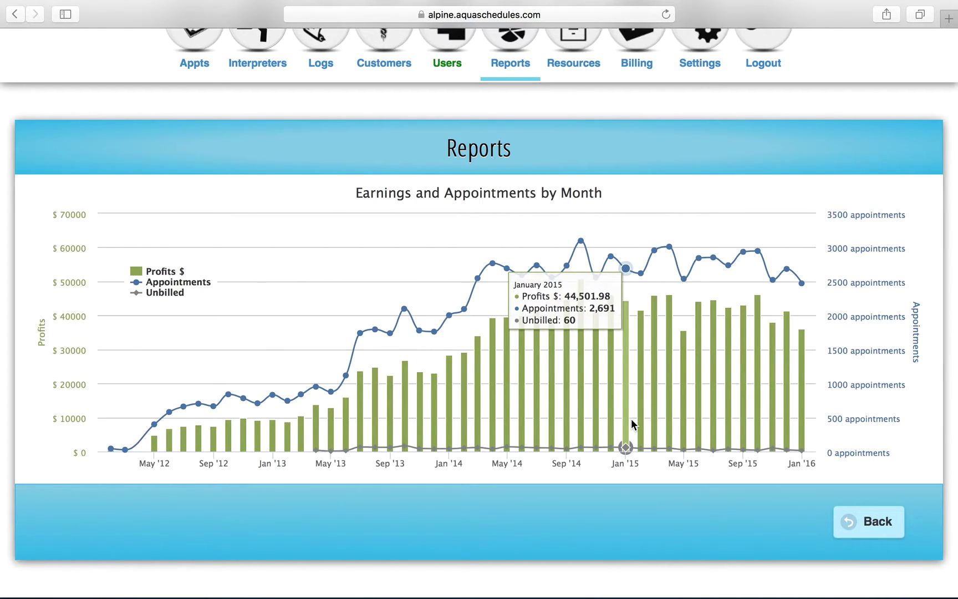
scroll(632, 424, "up", 2)
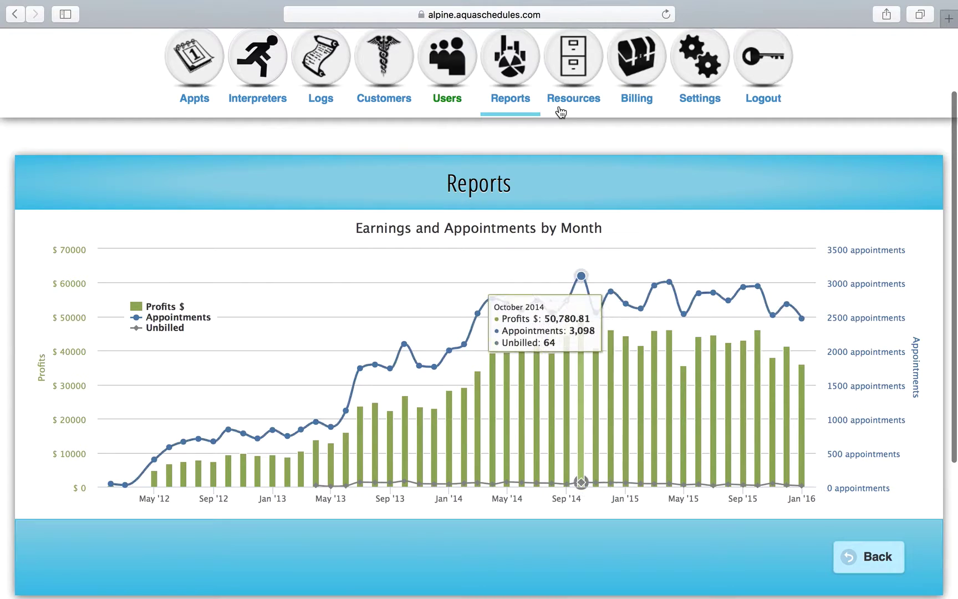
Browse the interpreter documents under Resources, then go to the Billing Menu.
left_click(574, 97)
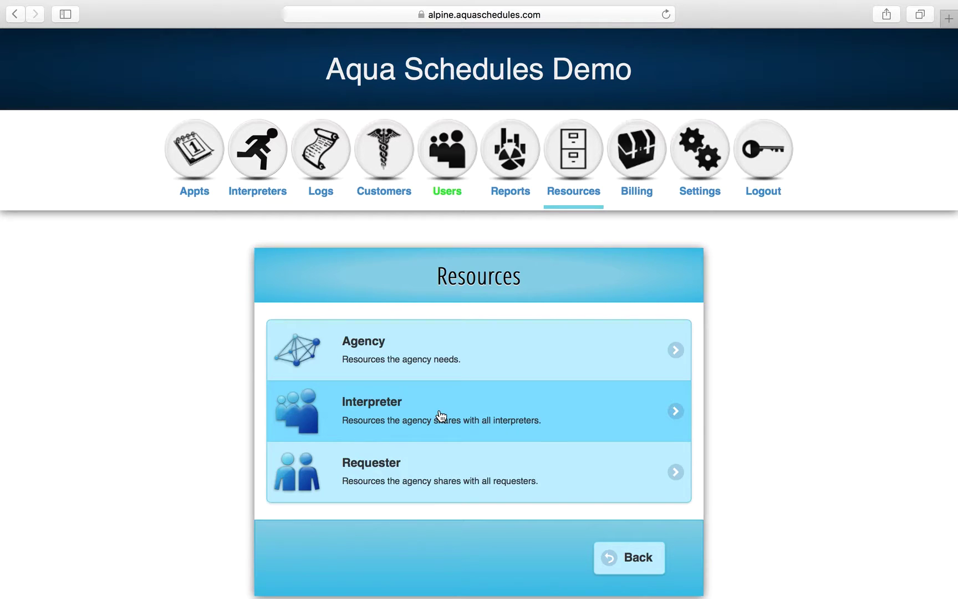
left_click(441, 416)
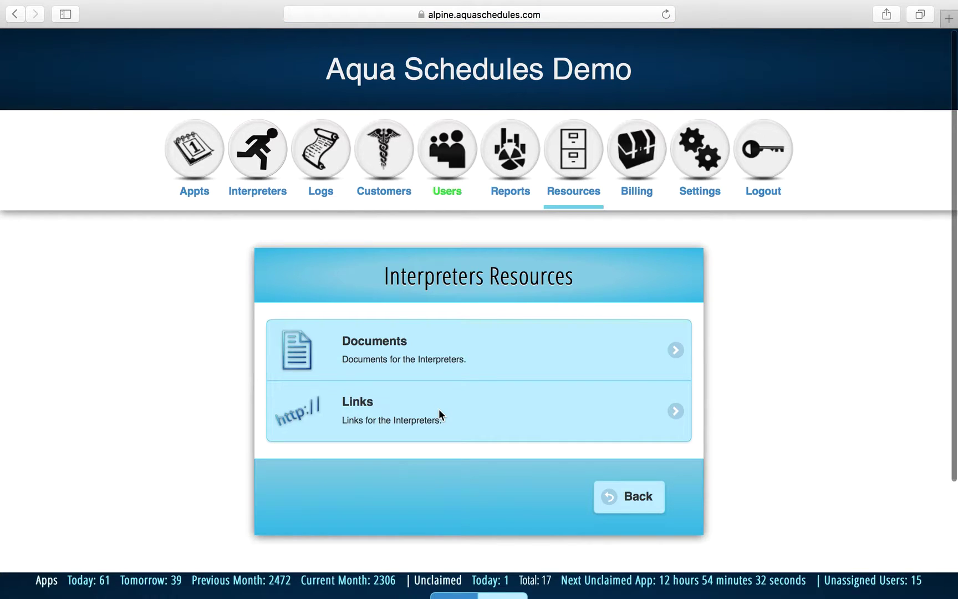
left_click(436, 351)
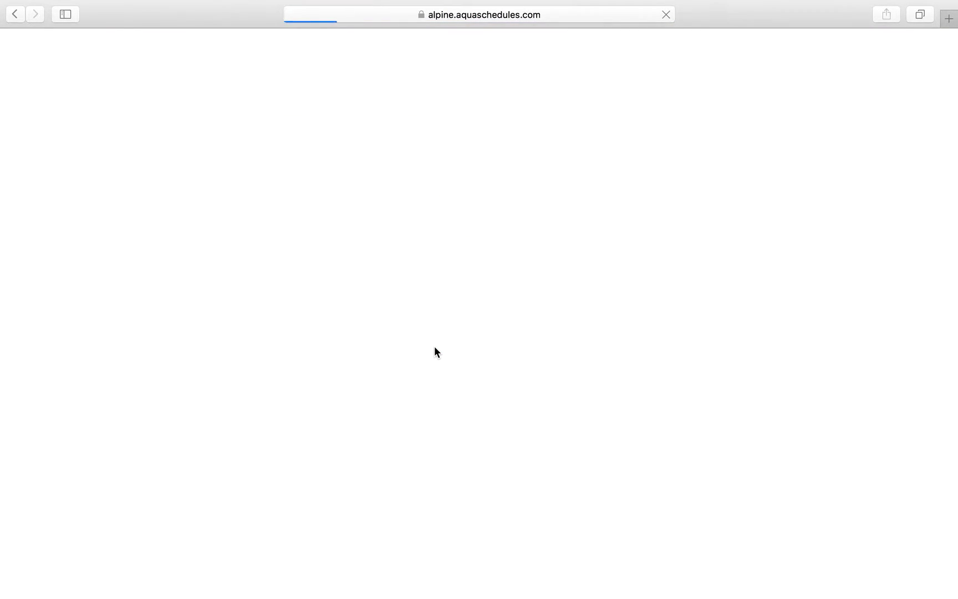
scroll(434, 346, "down", 2)
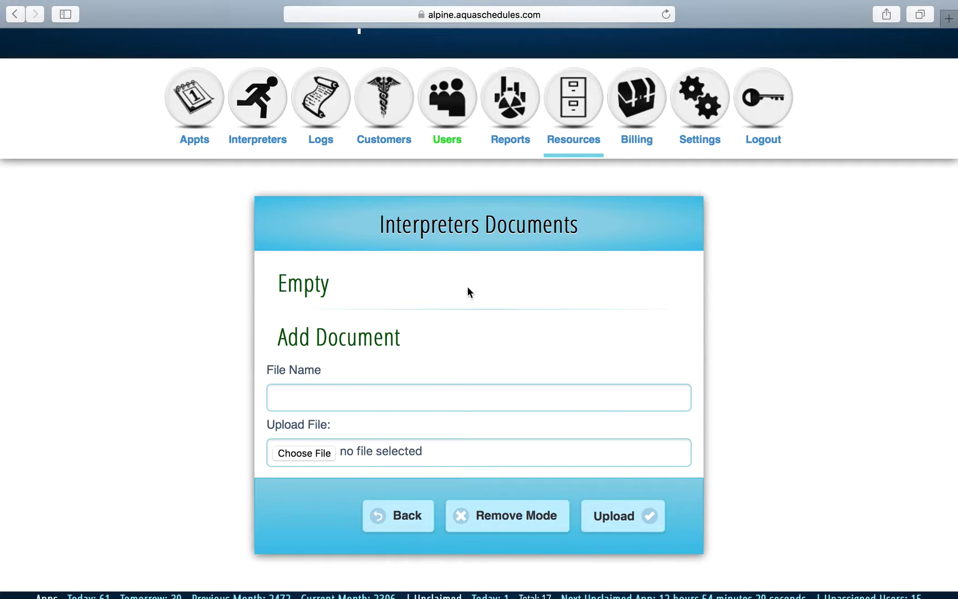
left_click(654, 100)
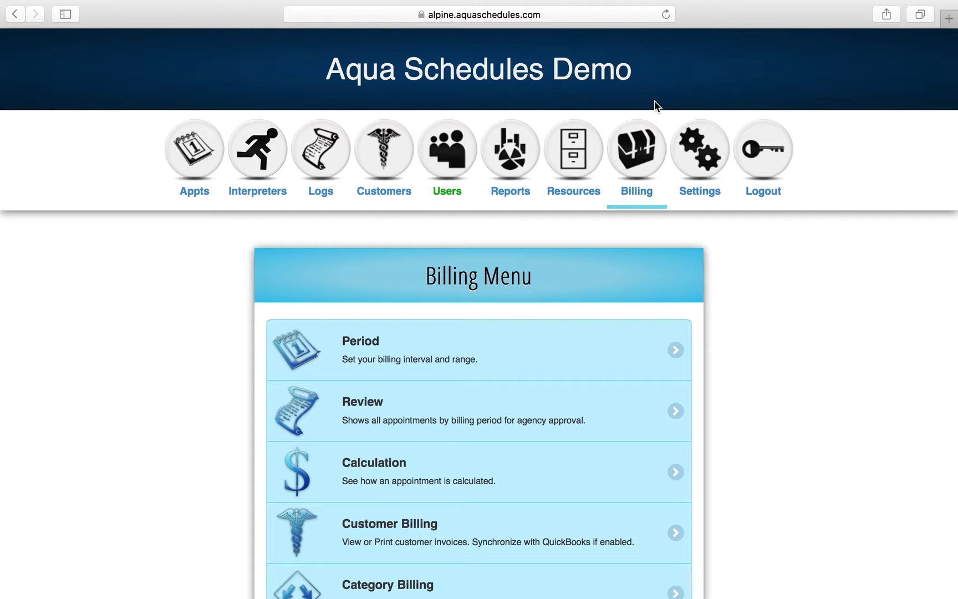
Open the 2016 January Billing Review ($105,059.01 fees, $35,979.59 profit, 2194 hours) and scroll to its table.
scroll(425, 360, "down", 2)
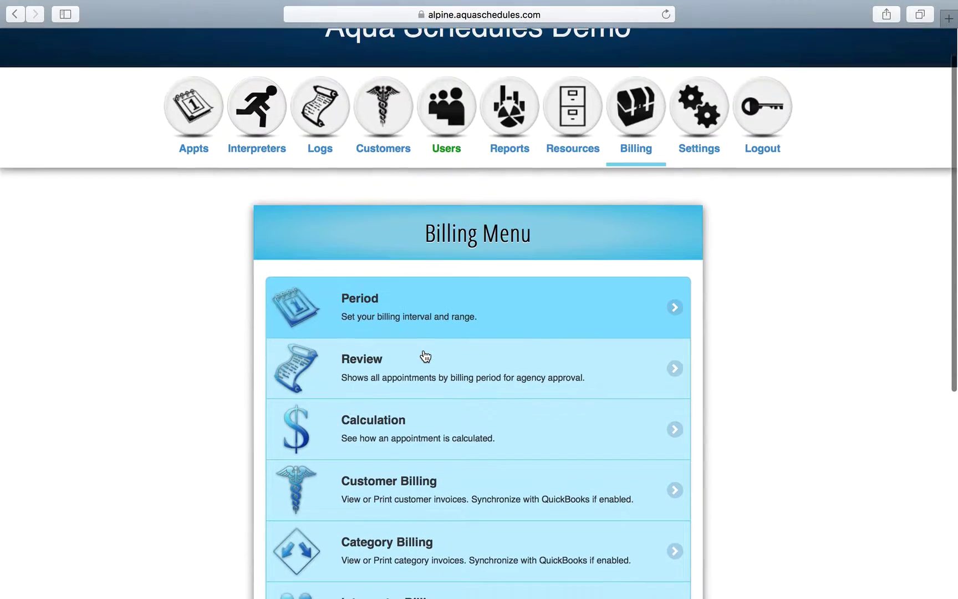
left_click(423, 355)
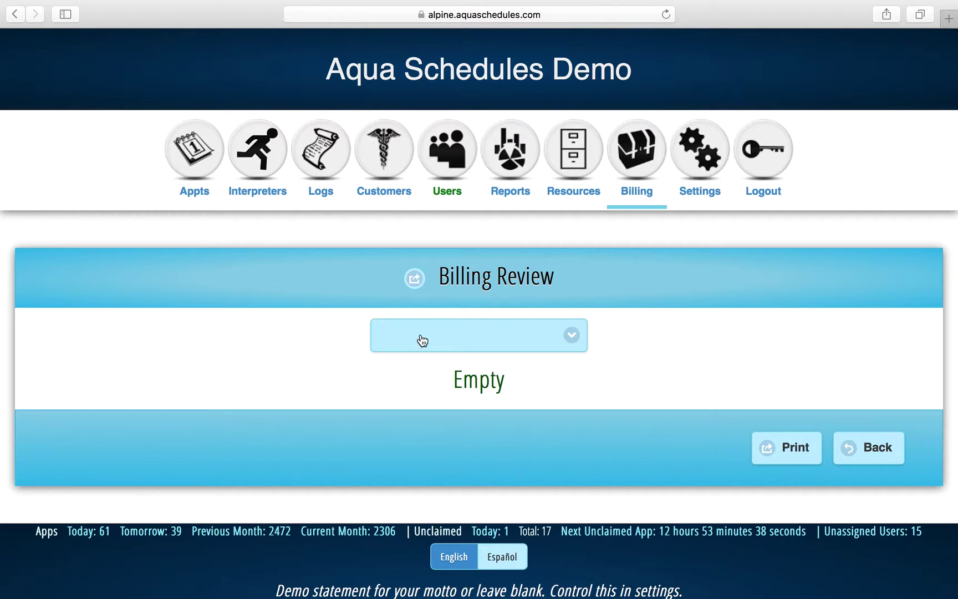
left_click(513, 335)
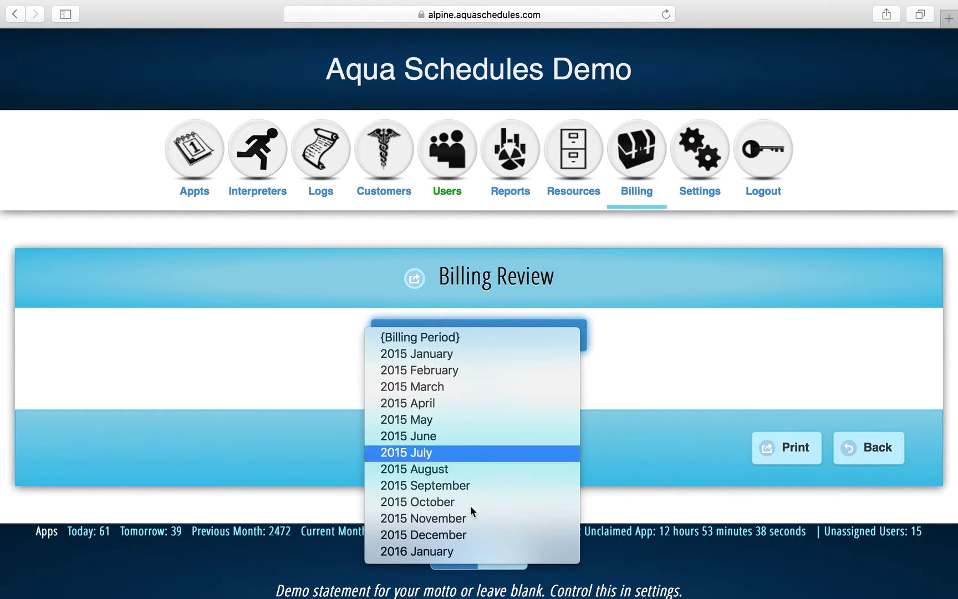
left_click(452, 551)
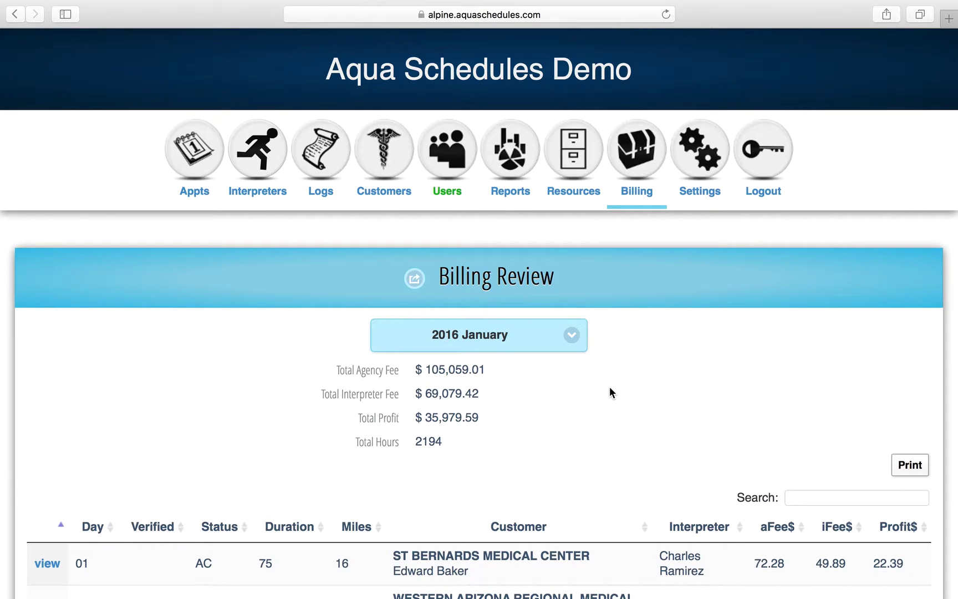
scroll(610, 388, "down", 4)
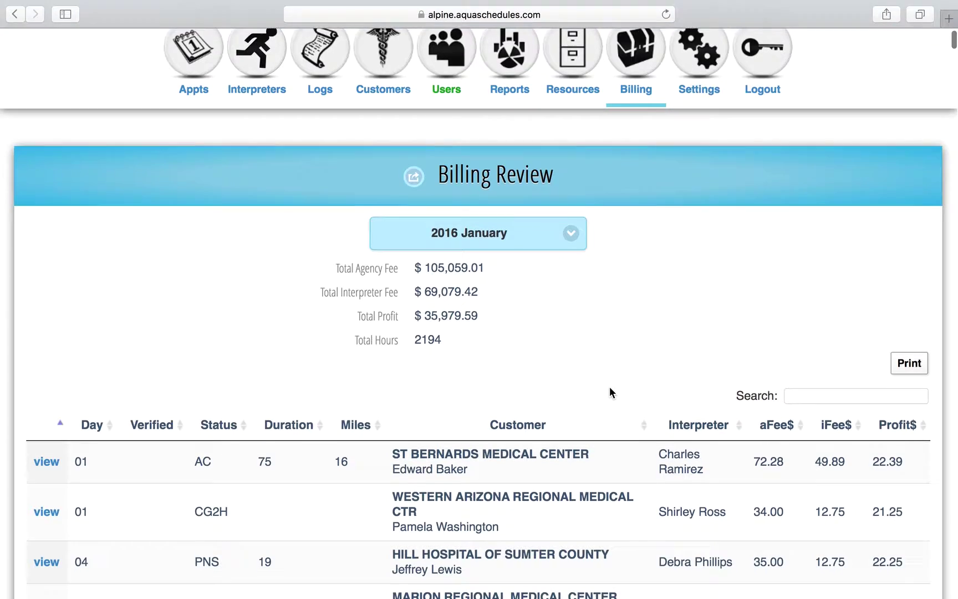
scroll(610, 393, "down", 1)
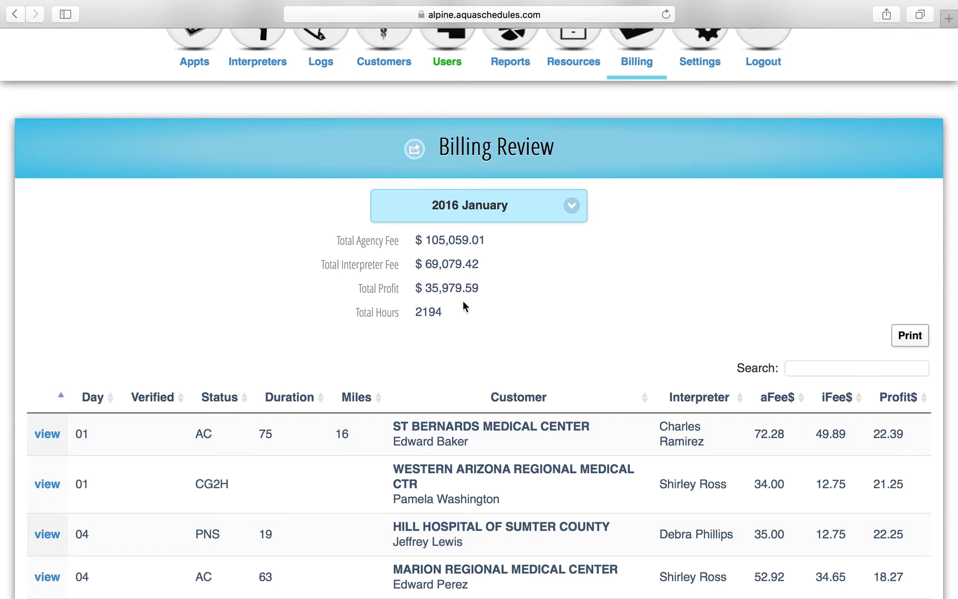
scroll(549, 397, "down", 1)
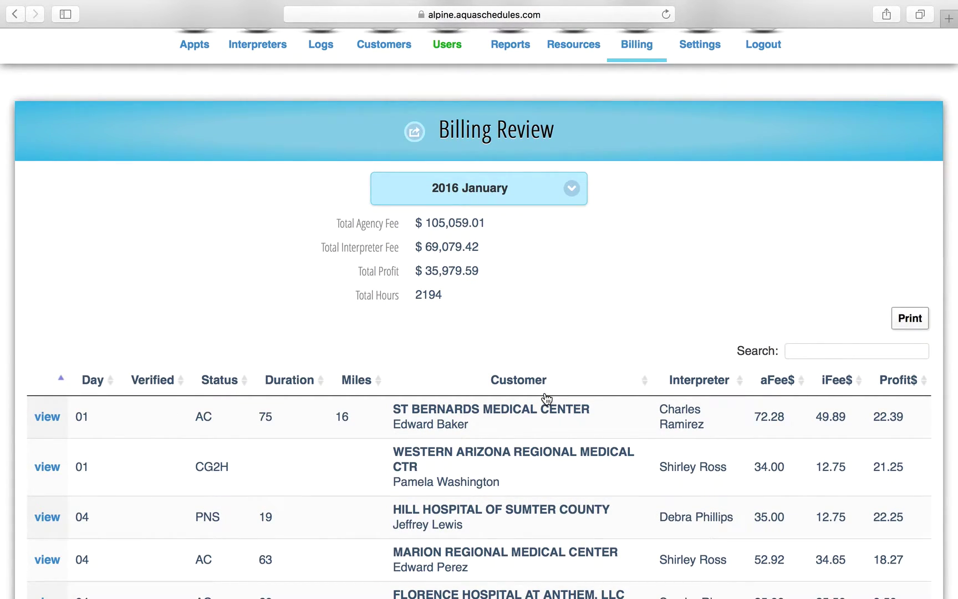
scroll(546, 398, "down", 10)
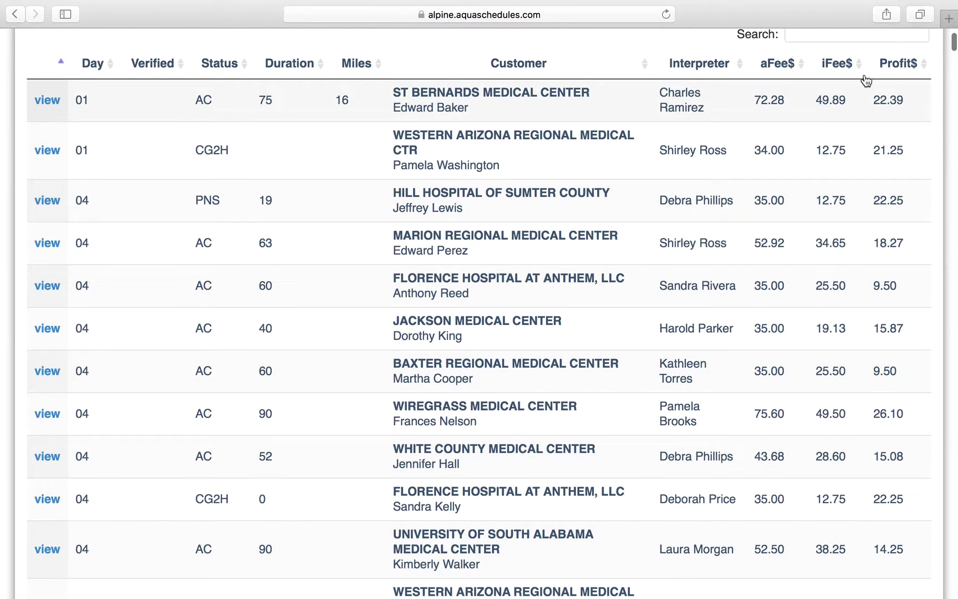
Sort the review table by Profit$, highest first, then negative-profit appointments first.
left_click(897, 65)
left_click(899, 66)
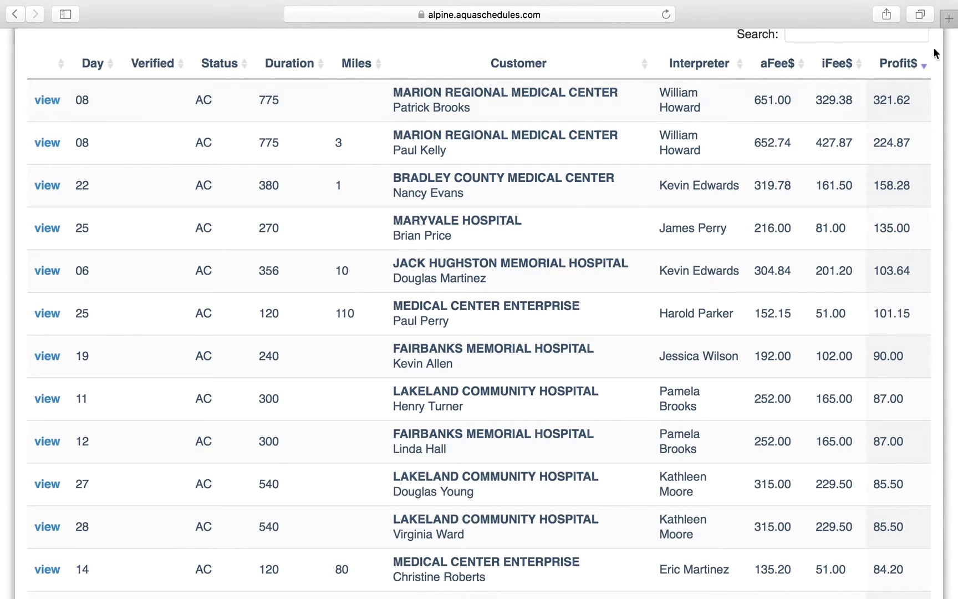
left_click(901, 64)
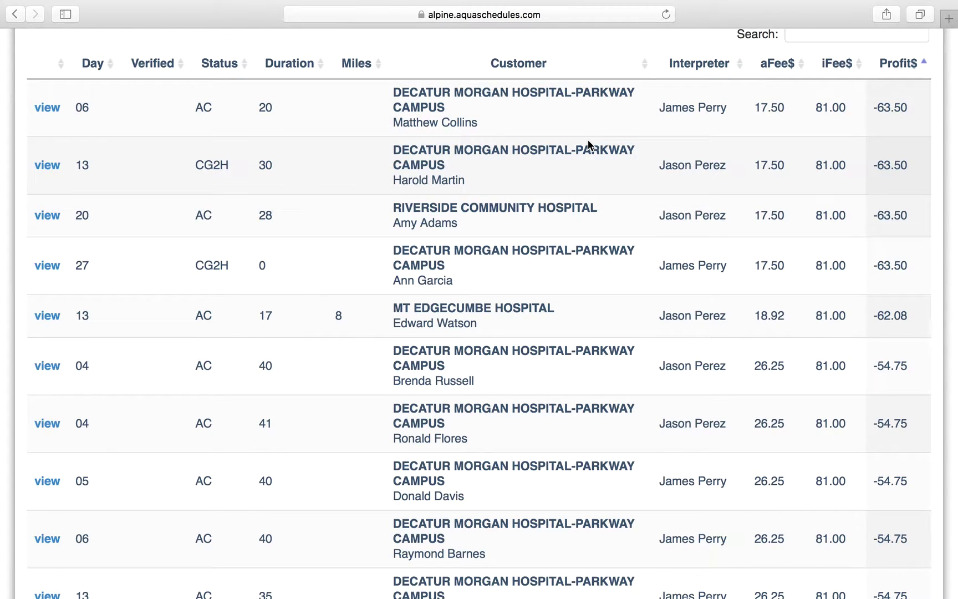
Sort the appointments by interpreter, then return to the Billing Menu.
left_click(703, 63)
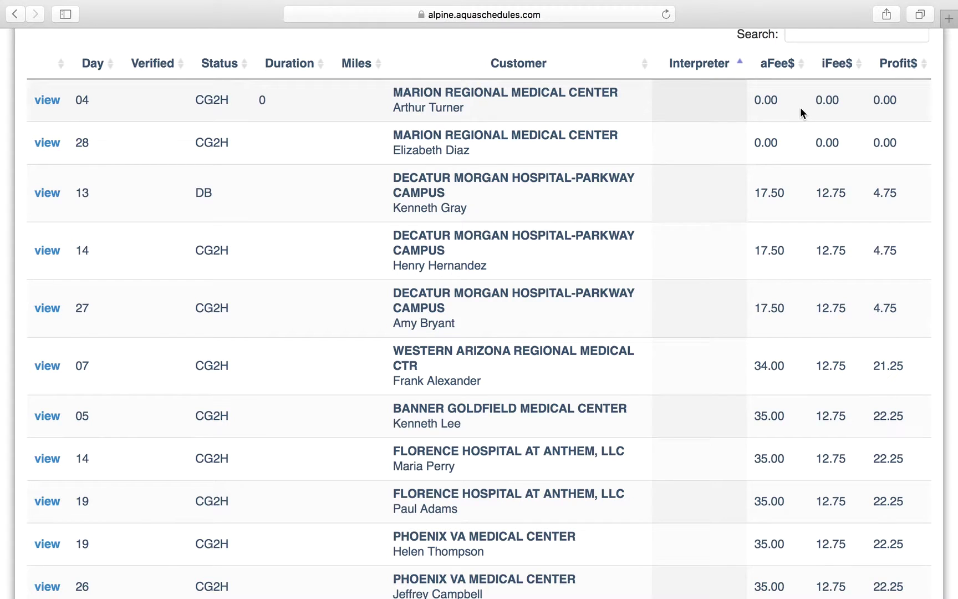
scroll(800, 107, "up", 1)
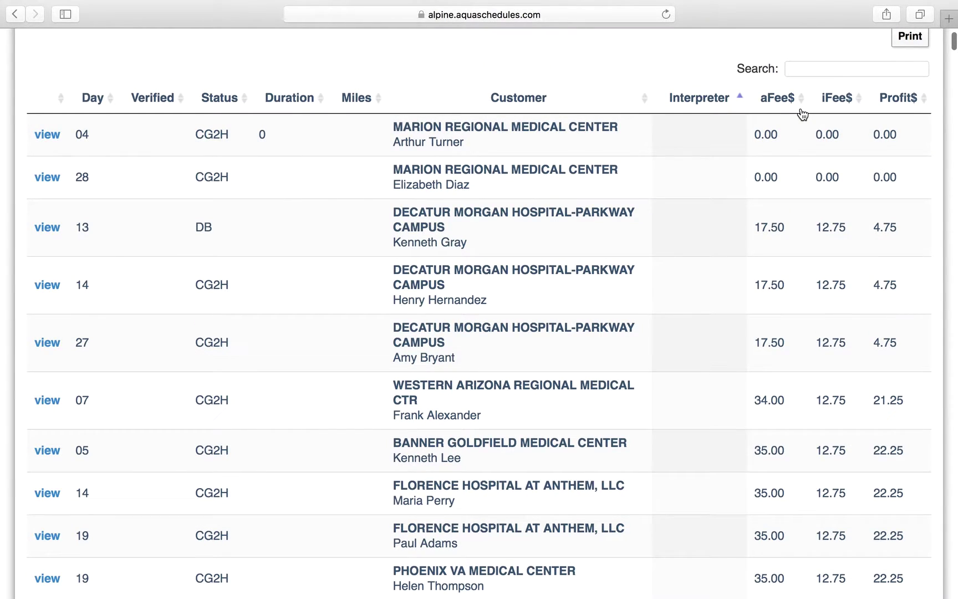
scroll(803, 114, "up", 1)
left_click(802, 109)
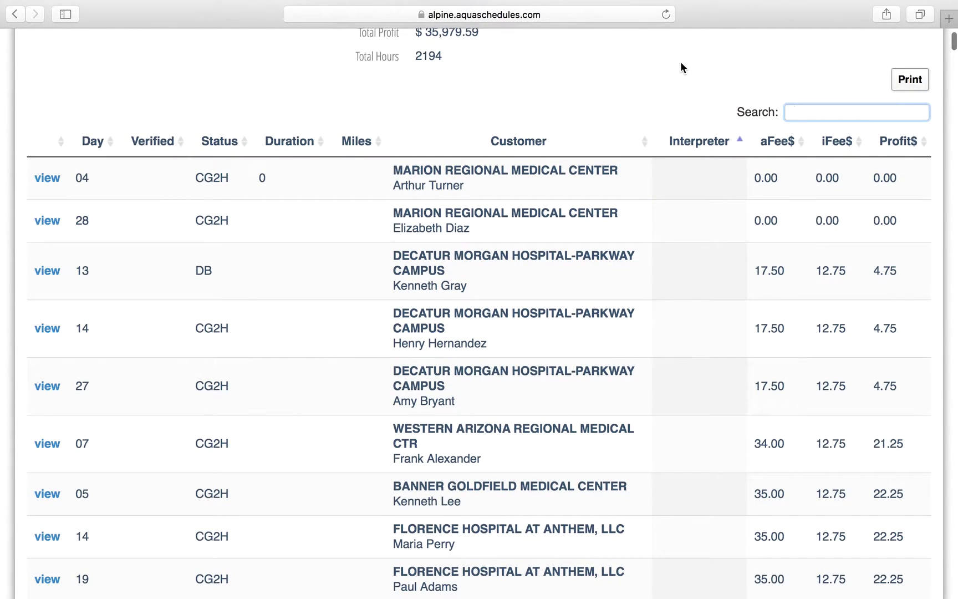
scroll(680, 62, "up", 7)
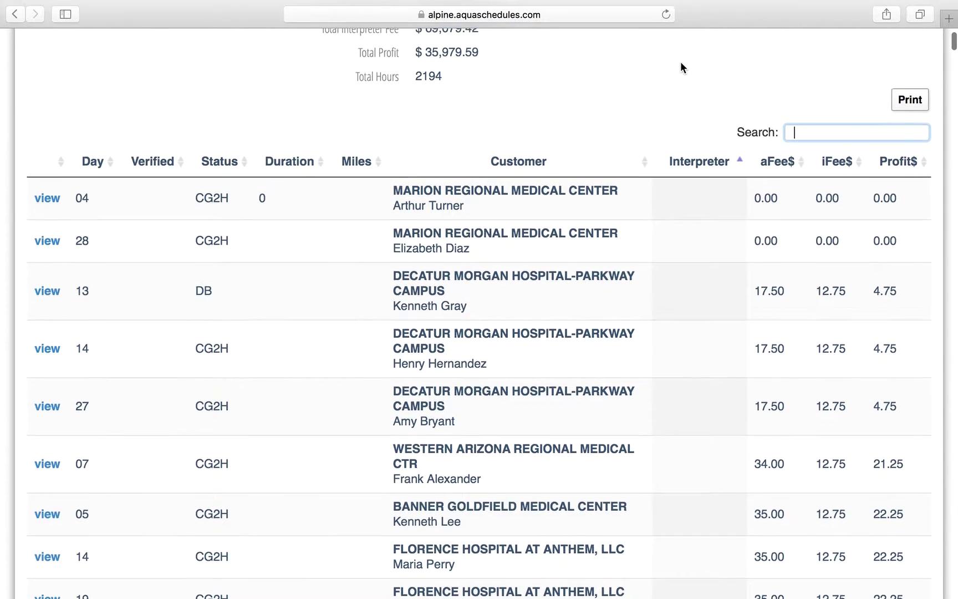
scroll(634, 125, "up", 1)
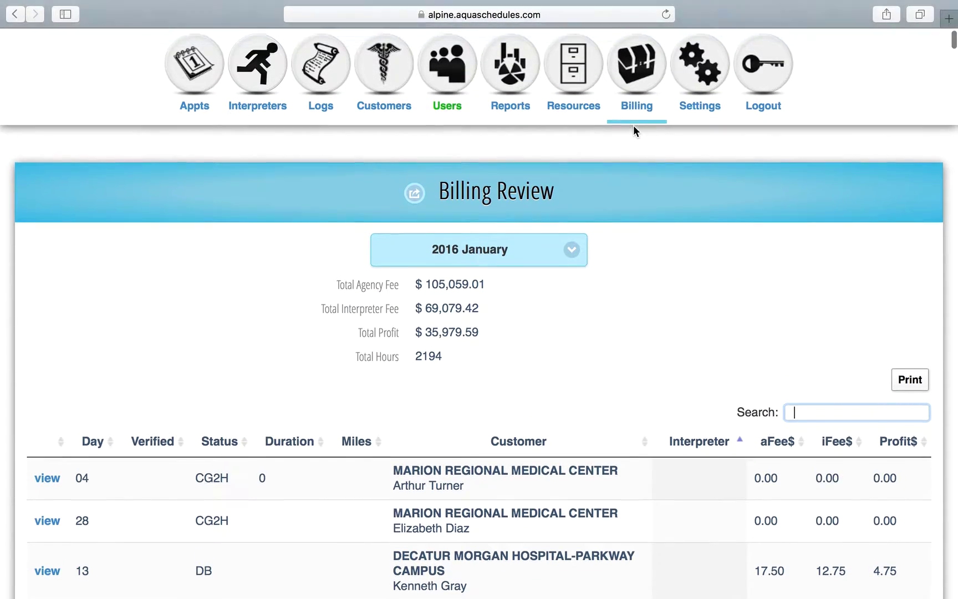
left_click(513, 110)
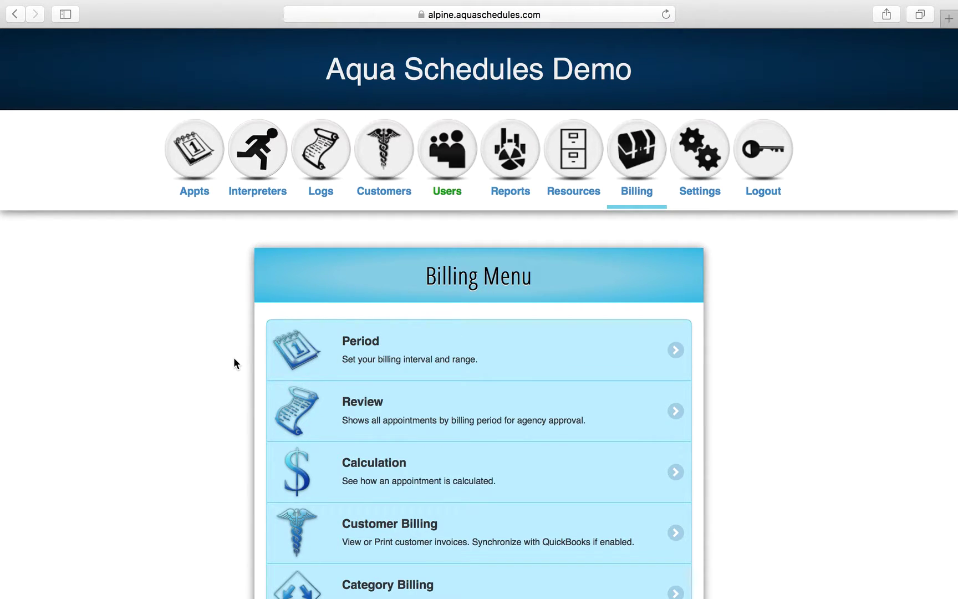
Change the billing period start date to 01/01/14, save the range, and return to the Billing Menu.
left_click(379, 353)
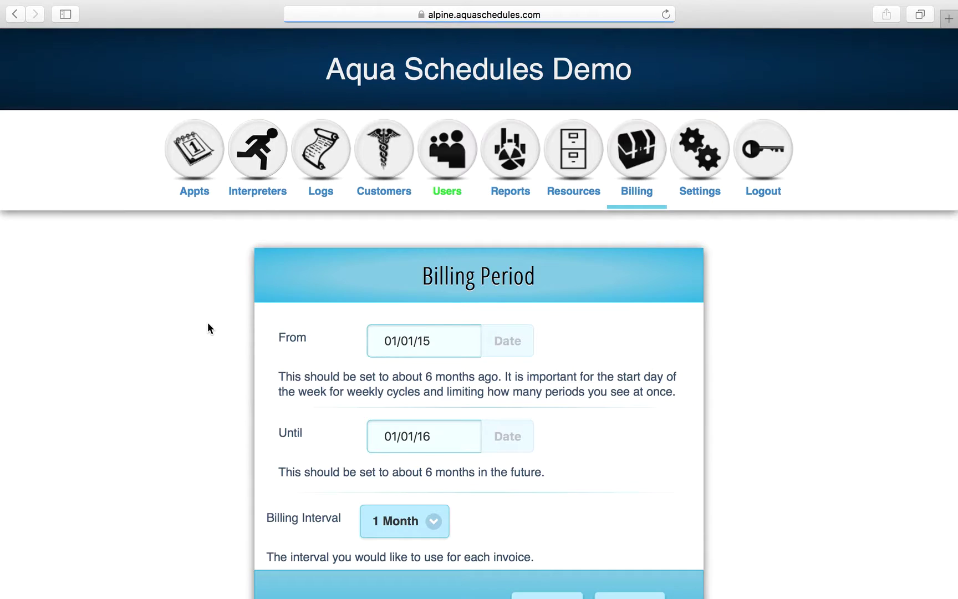
scroll(215, 360, "down", 2)
scroll(216, 360, "down", 1)
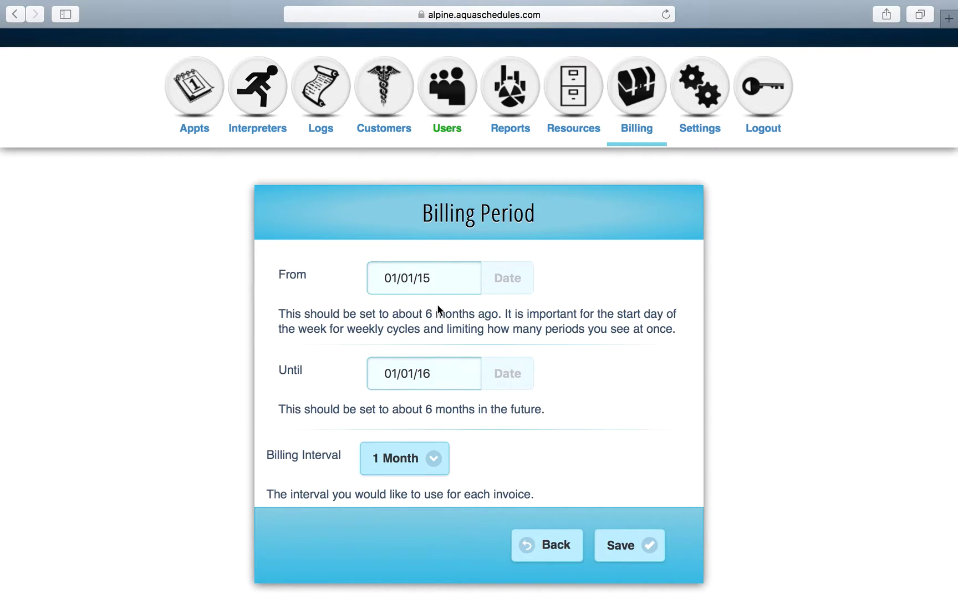
left_click(438, 280)
key("BackSpace")
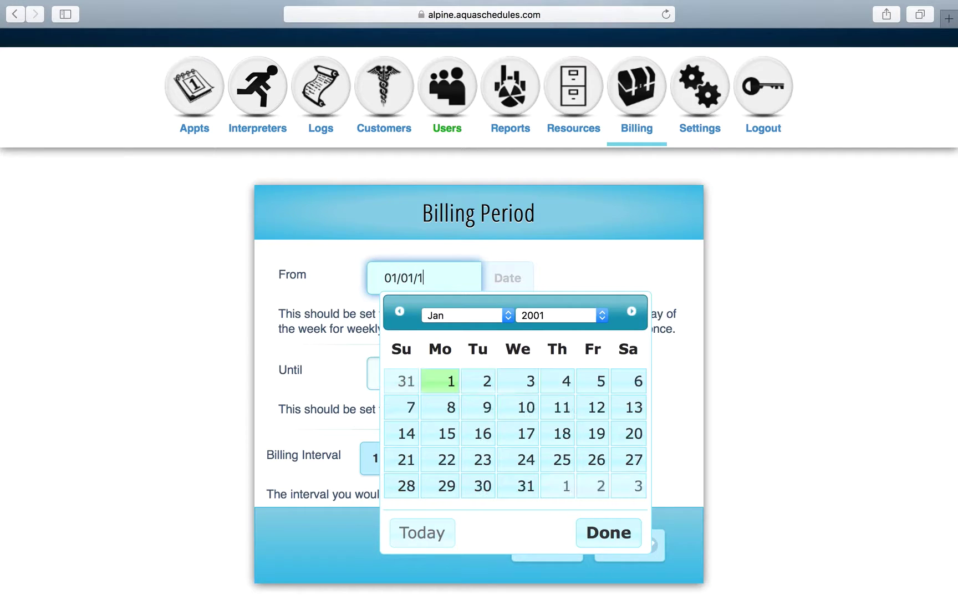
left_click(666, 247)
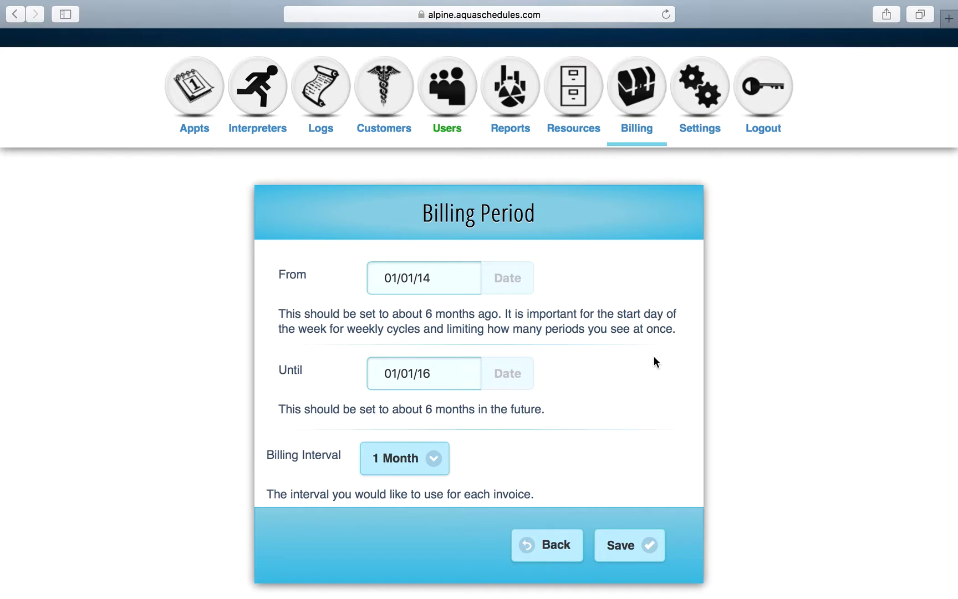
left_click(630, 553)
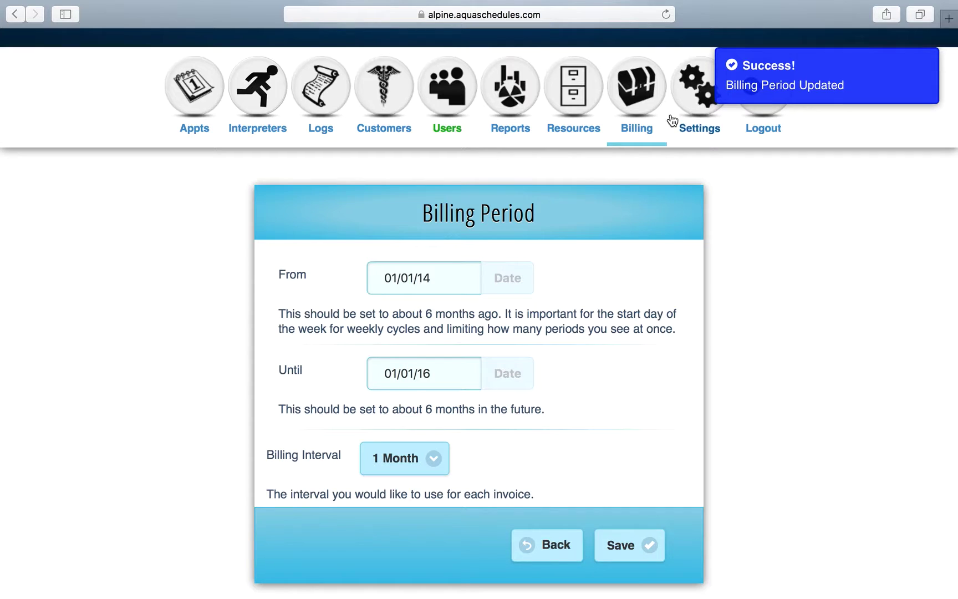
left_click(637, 111)
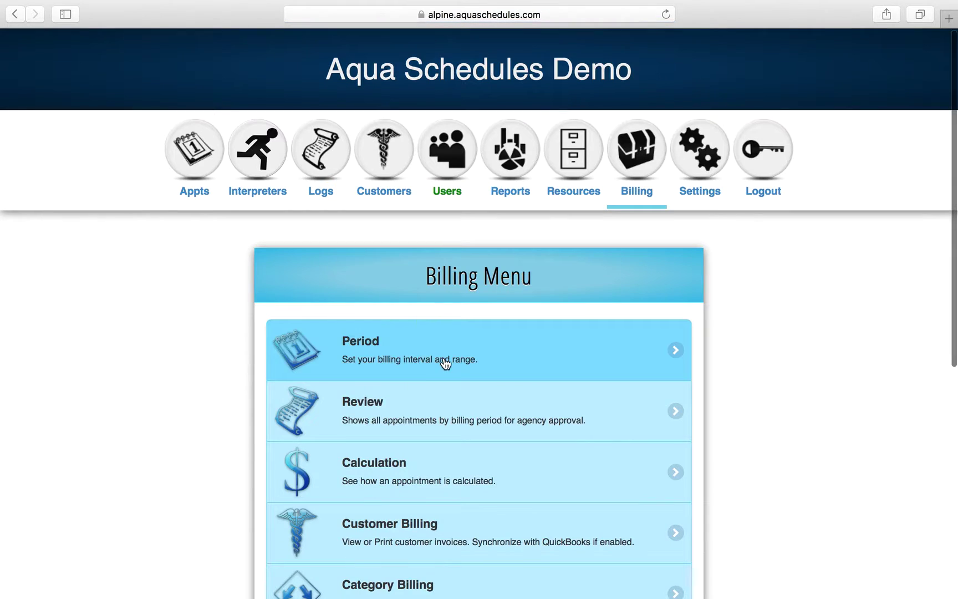
Open the Billing Review for the 2015 January billing period.
left_click(422, 420)
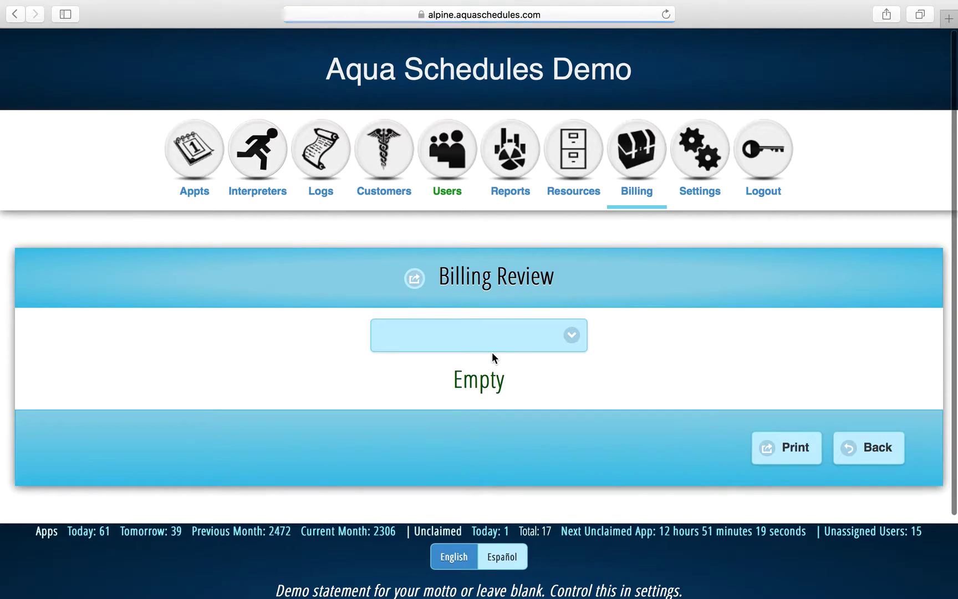
left_click(509, 340)
scroll(511, 423, "down", 5)
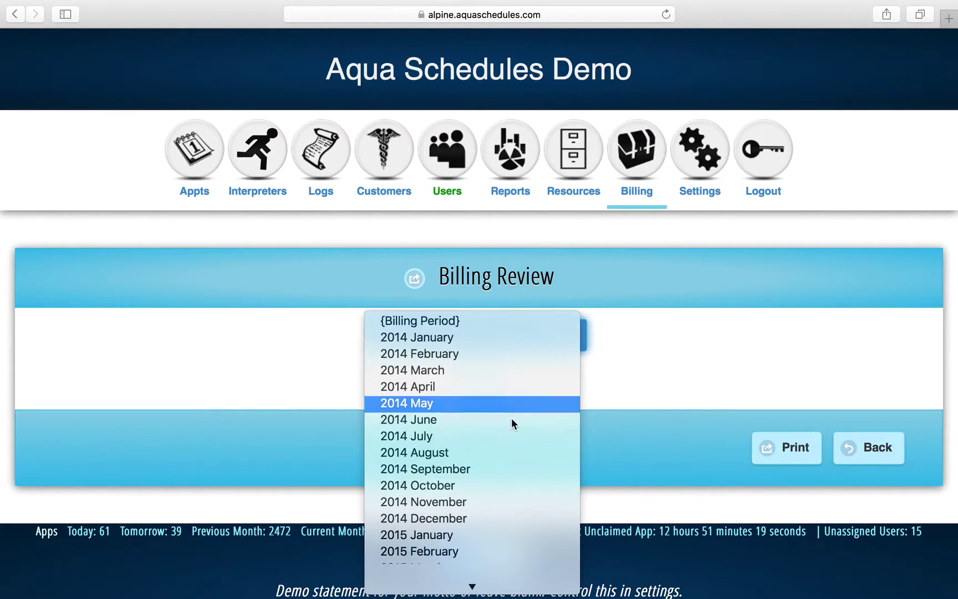
scroll(511, 417, "down", 1)
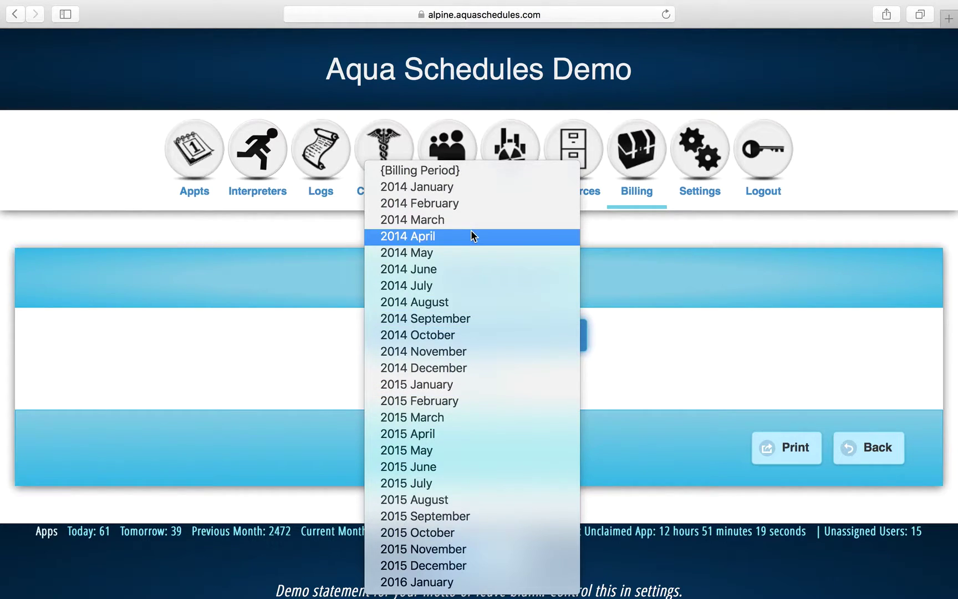
left_click(490, 392)
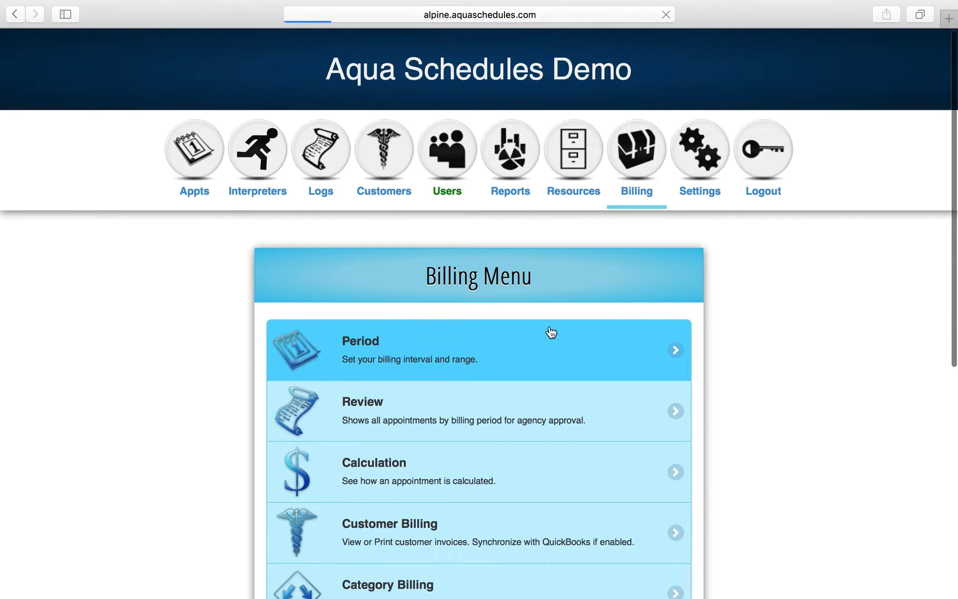
Check the billing period settings, keep the 1 Month interval, and leave them unchanged.
left_click(551, 333)
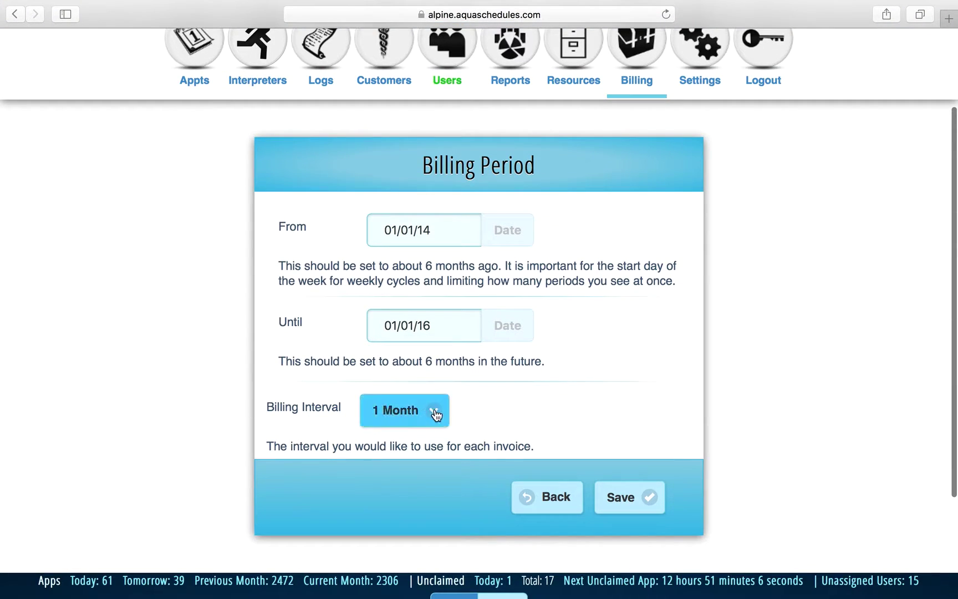
left_click(438, 412)
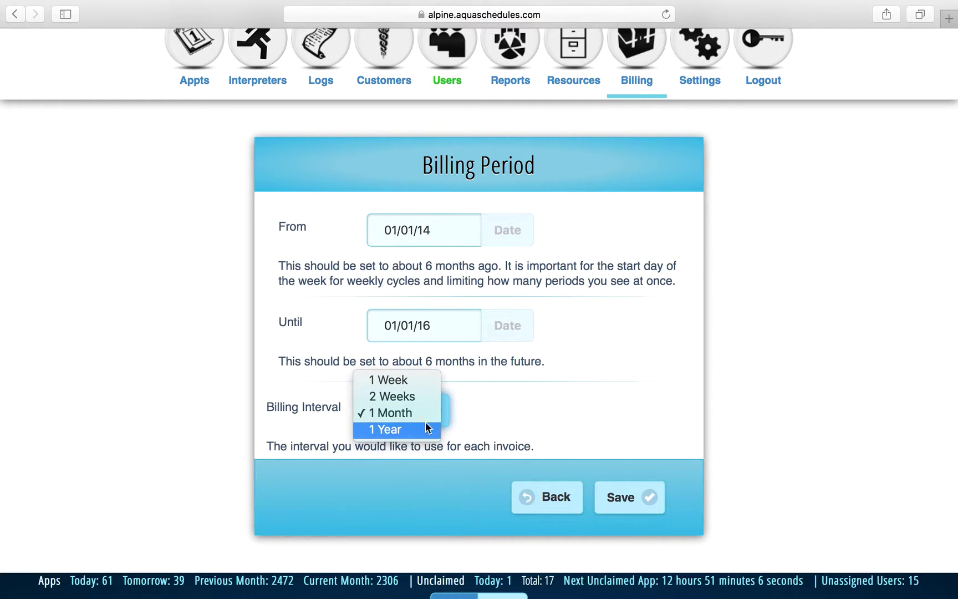
left_click(559, 416)
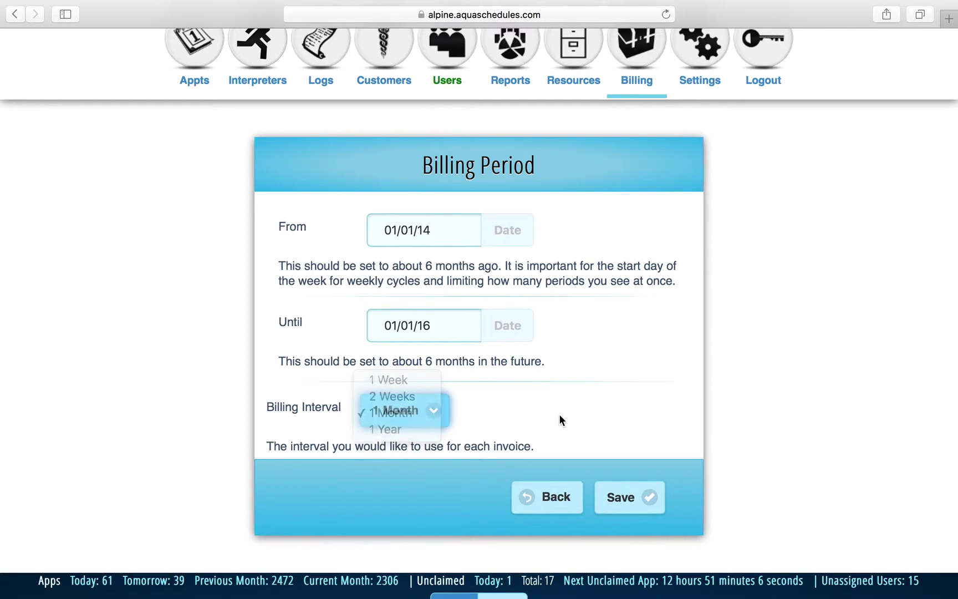
left_click(533, 494)
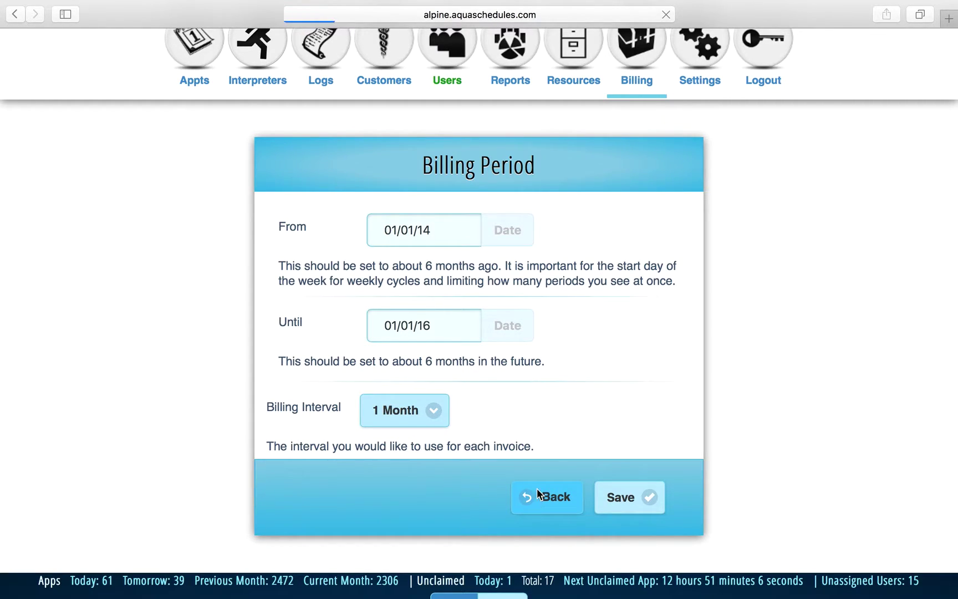
scroll(597, 377, "down", 5)
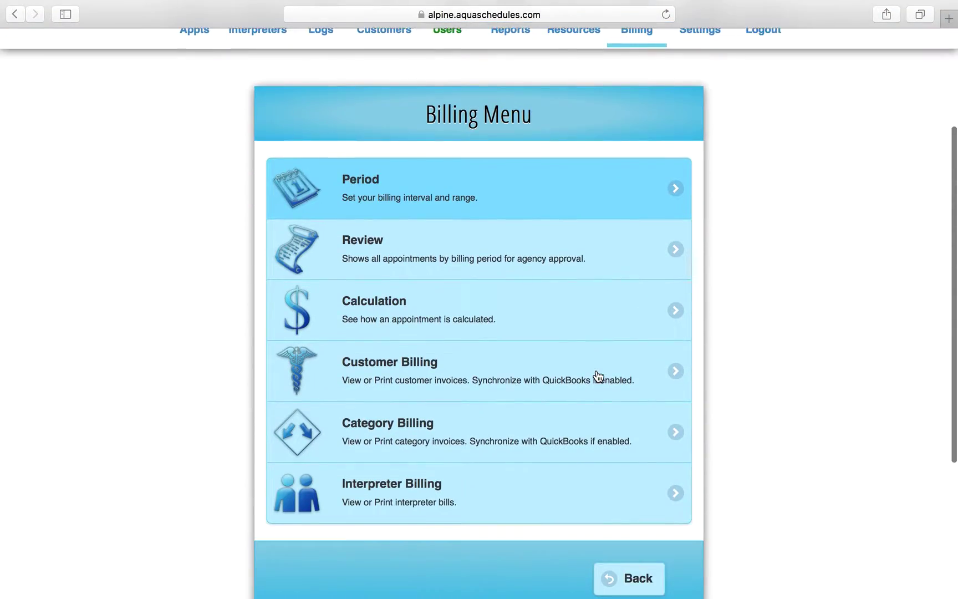
scroll(597, 377, "down", 2)
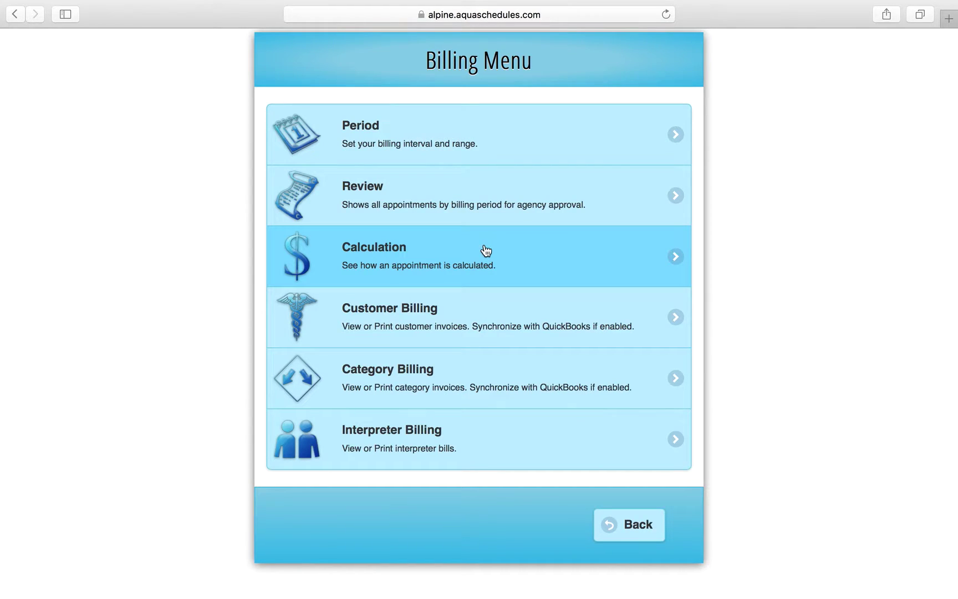
Calculate billing for appointment 100001 ($35 customer, $12.75 interpreter), then return to the Billing Menu.
left_click(486, 262)
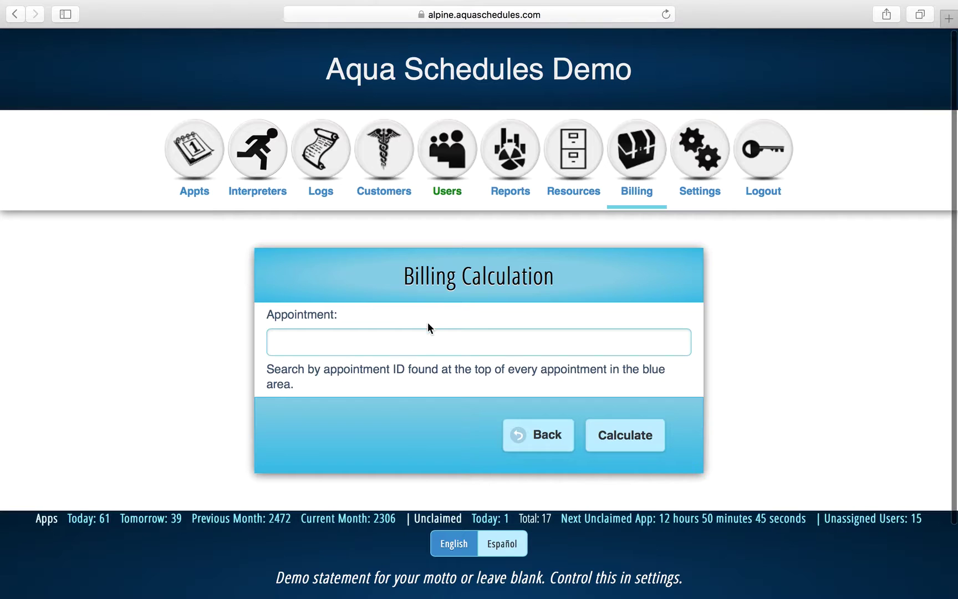
left_click(416, 342)
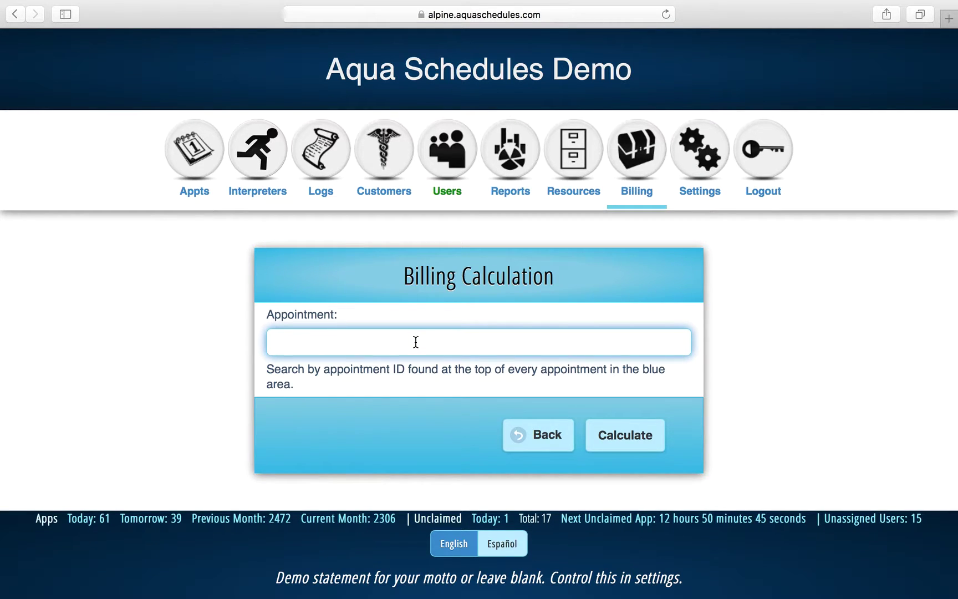
type("100000")
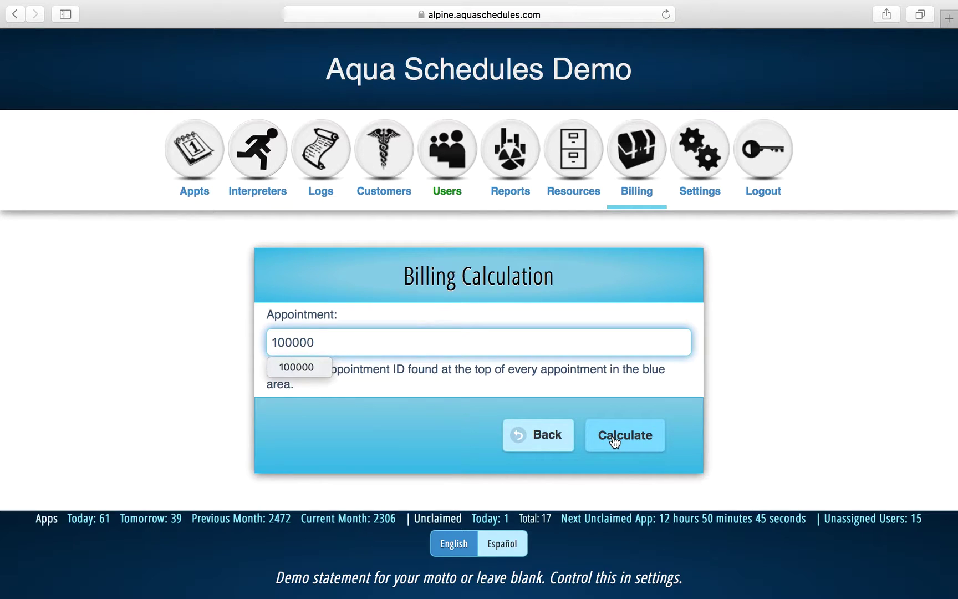
key("BackSpace")
type("1")
left_click(628, 438)
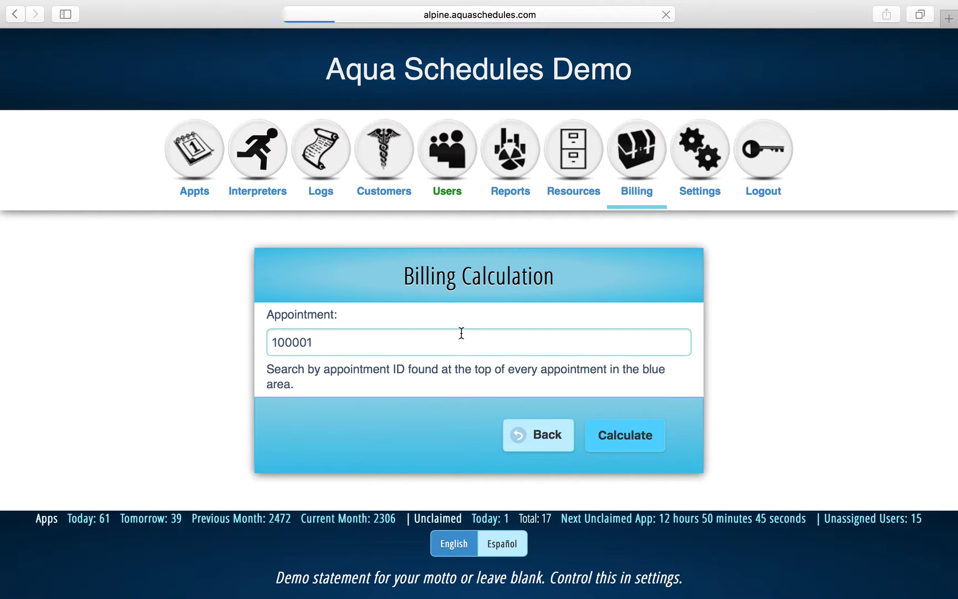
scroll(454, 338, "down", 5)
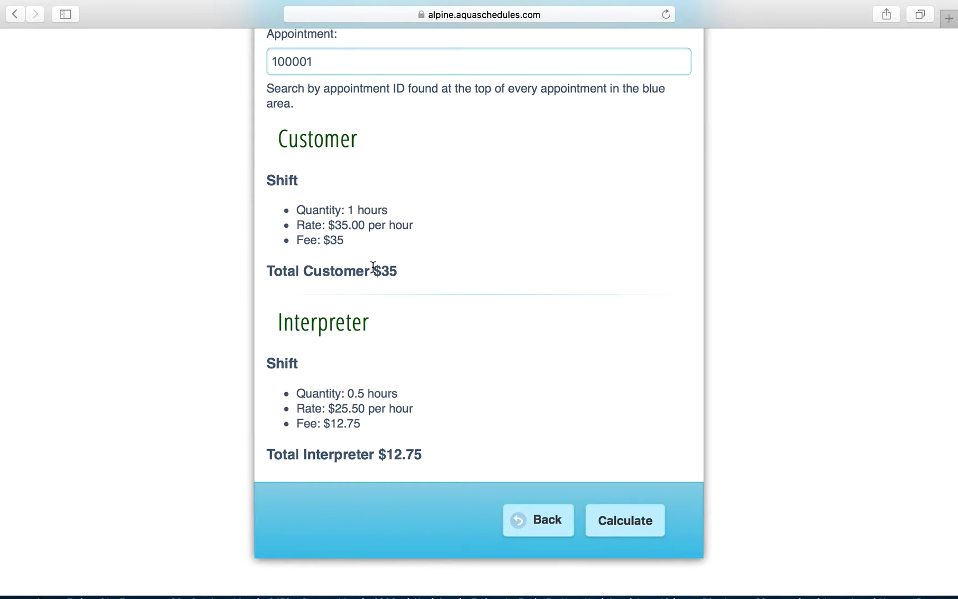
scroll(373, 267, "up", 5)
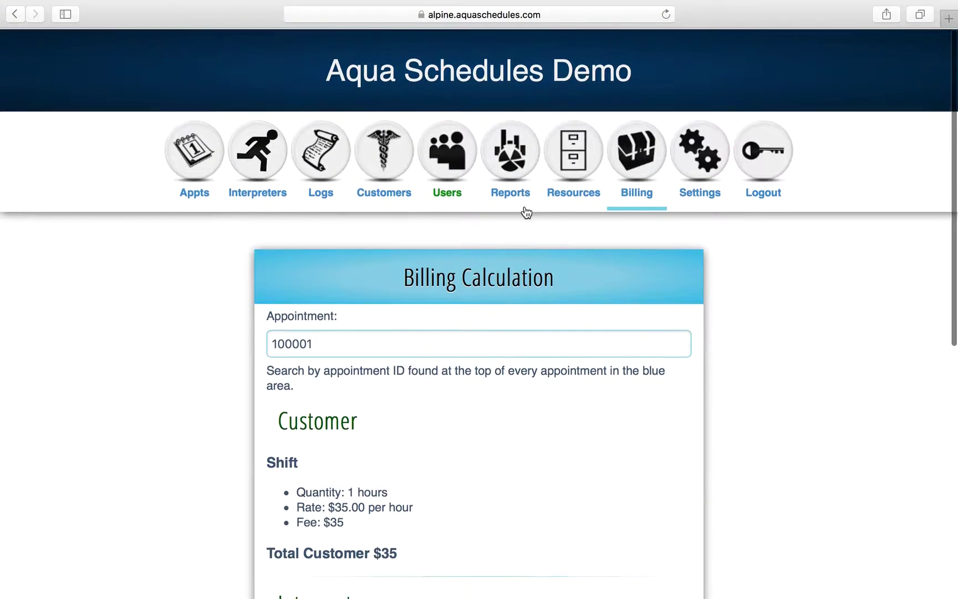
left_click(654, 166)
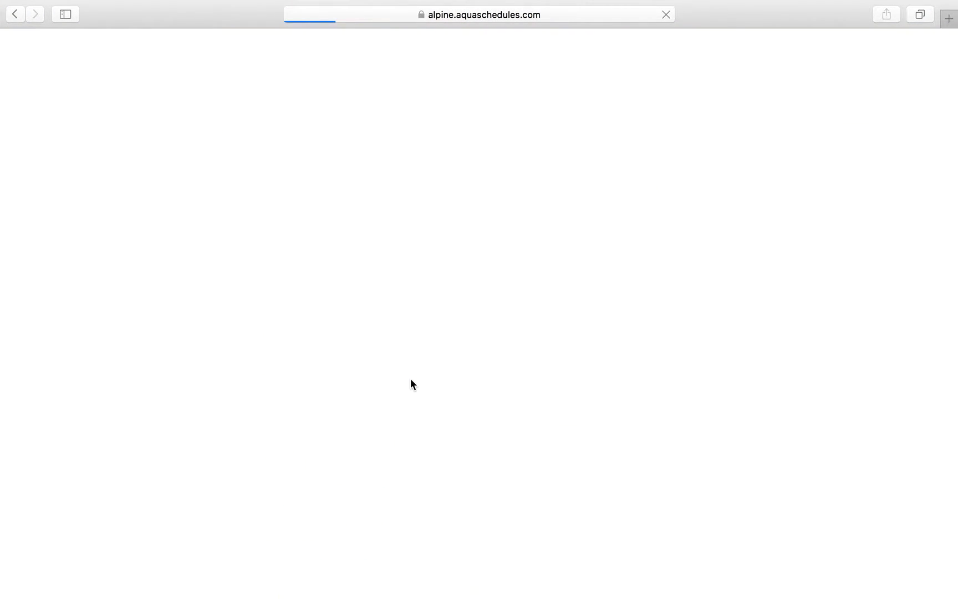
scroll(411, 384, "down", 3)
scroll(412, 384, "down", 3)
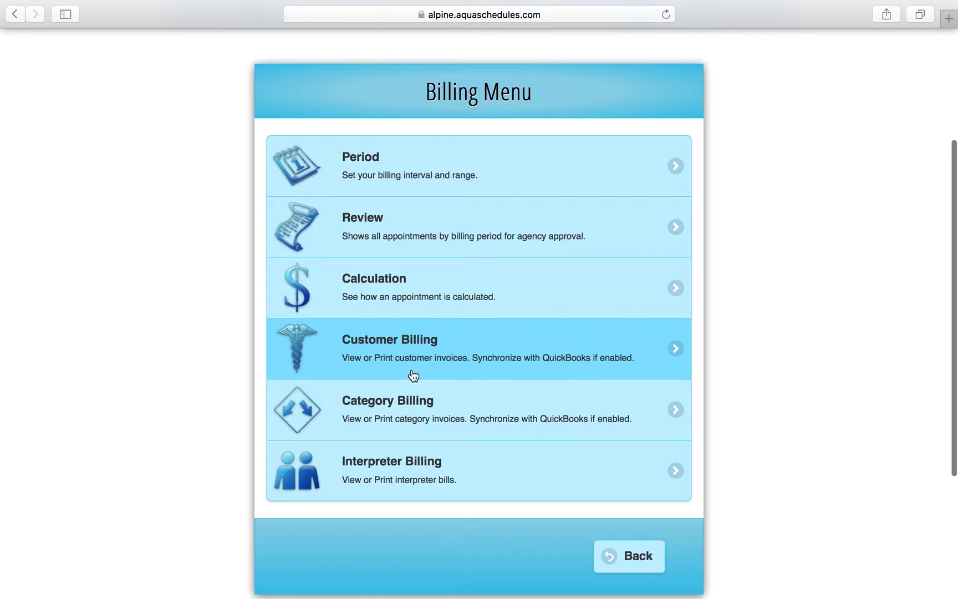
Open Customer Billing for the 2016 January billing period.
left_click(426, 361)
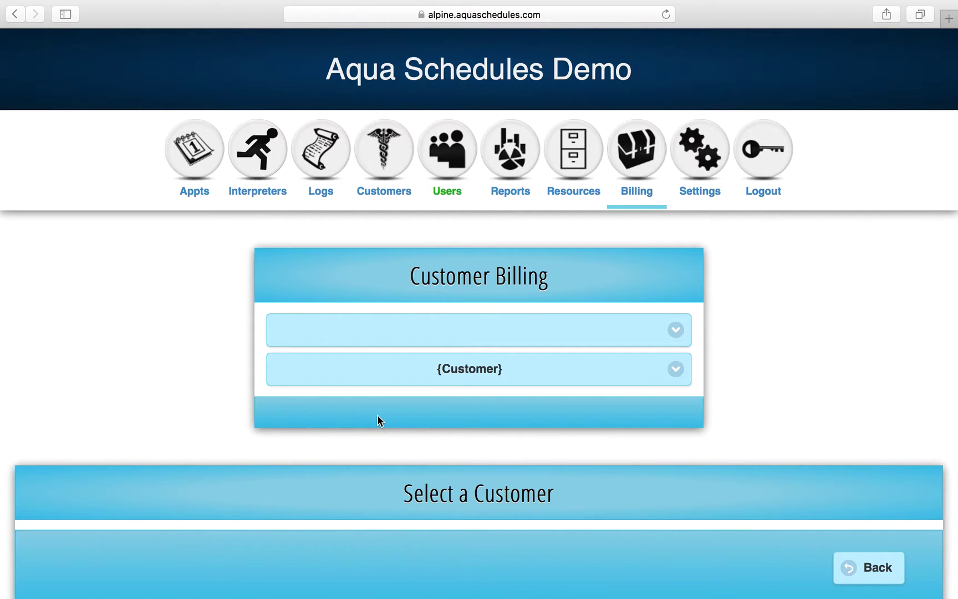
left_click(497, 337)
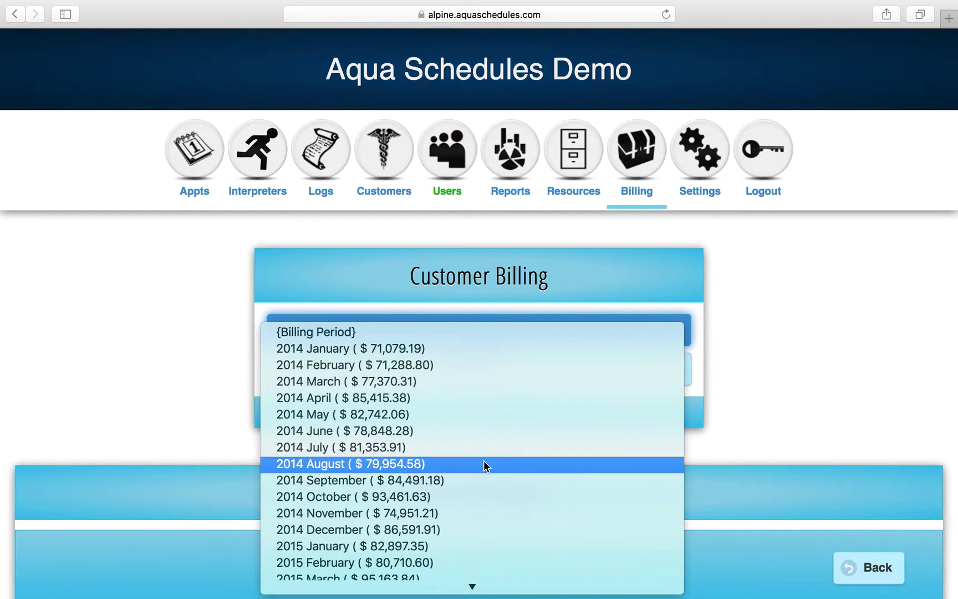
scroll(484, 461, "down", 5)
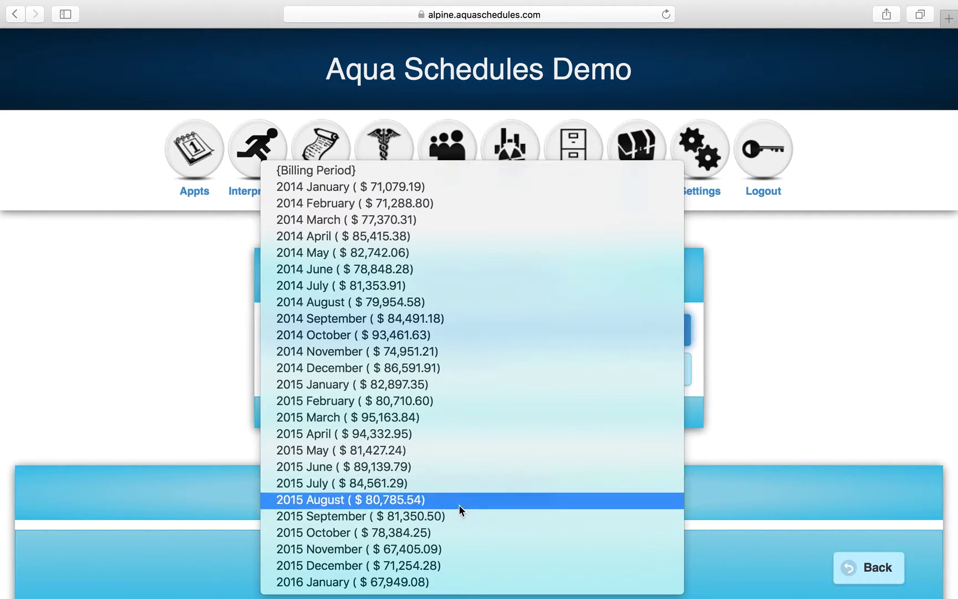
left_click(416, 582)
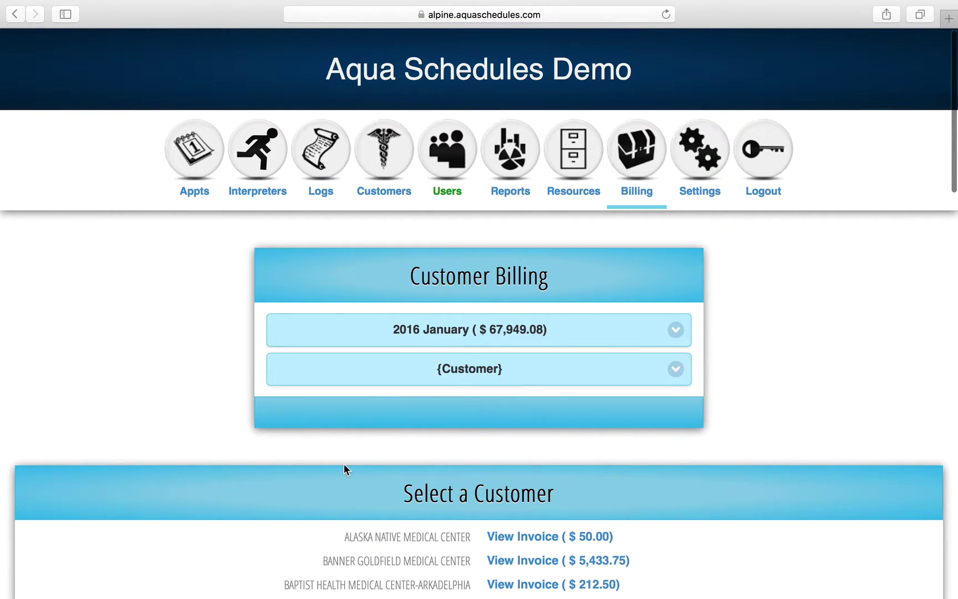
scroll(344, 469, "down", 10)
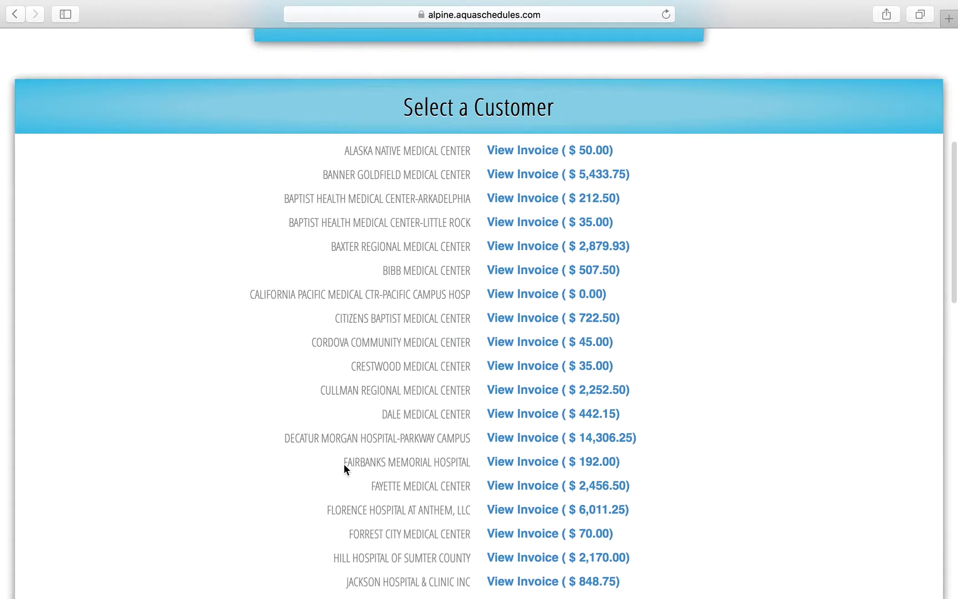
scroll(344, 464, "down", 3)
scroll(344, 465, "up", 4)
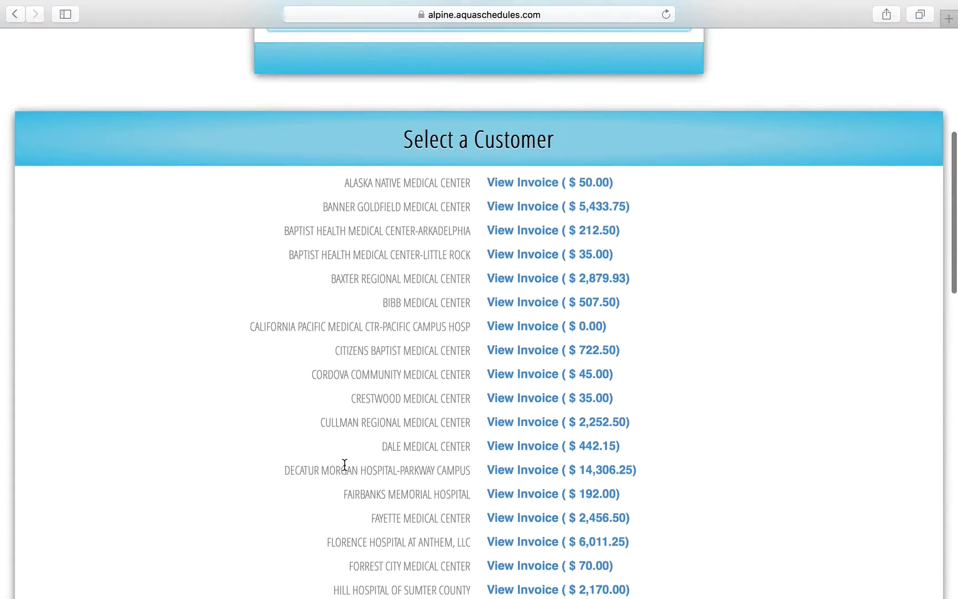
scroll(345, 465, "up", 3)
Review the Cullman Regional Medical Center invoice: 57 appointments, total bill $2,252.50.
left_click(477, 105)
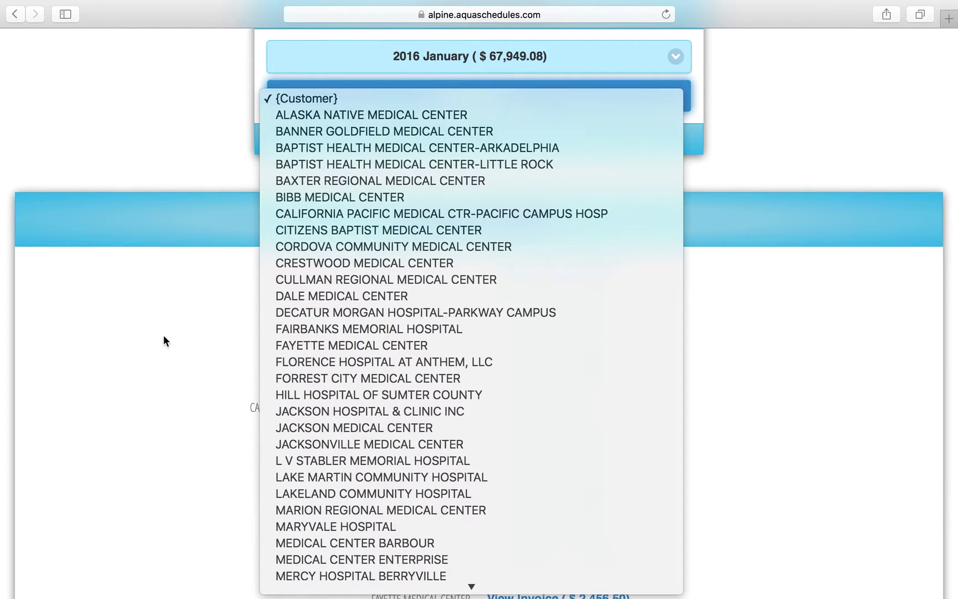
left_click(163, 337)
scroll(227, 452, "down", 1)
scroll(226, 447, "down", 5)
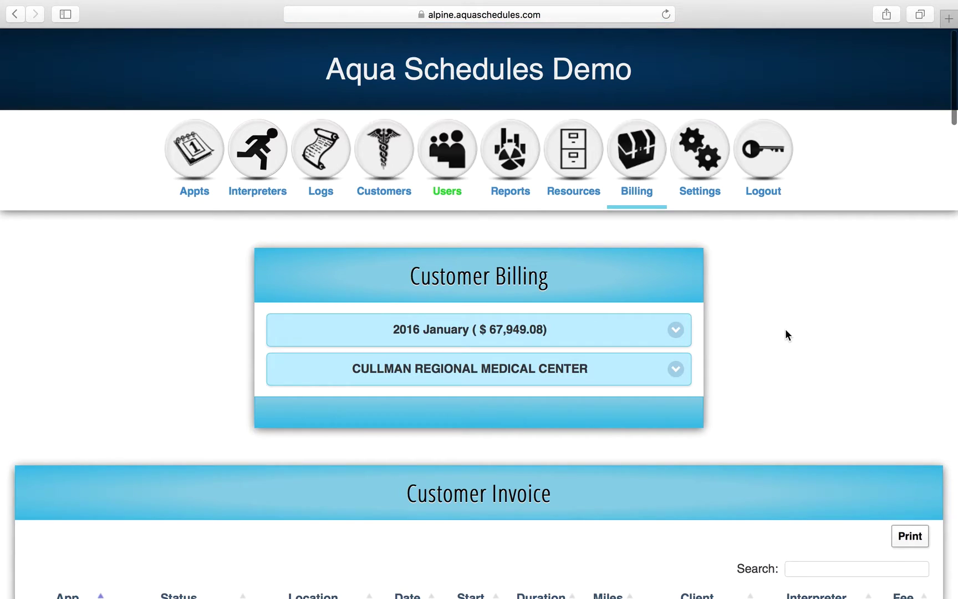
scroll(764, 370, "down", 10)
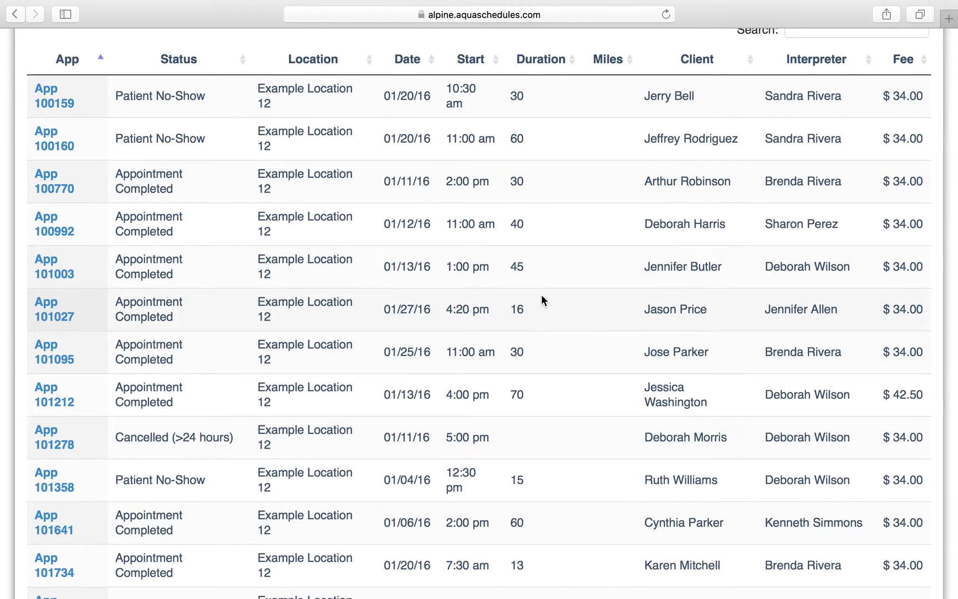
scroll(541, 300, "up", 2)
scroll(542, 299, "down", 20)
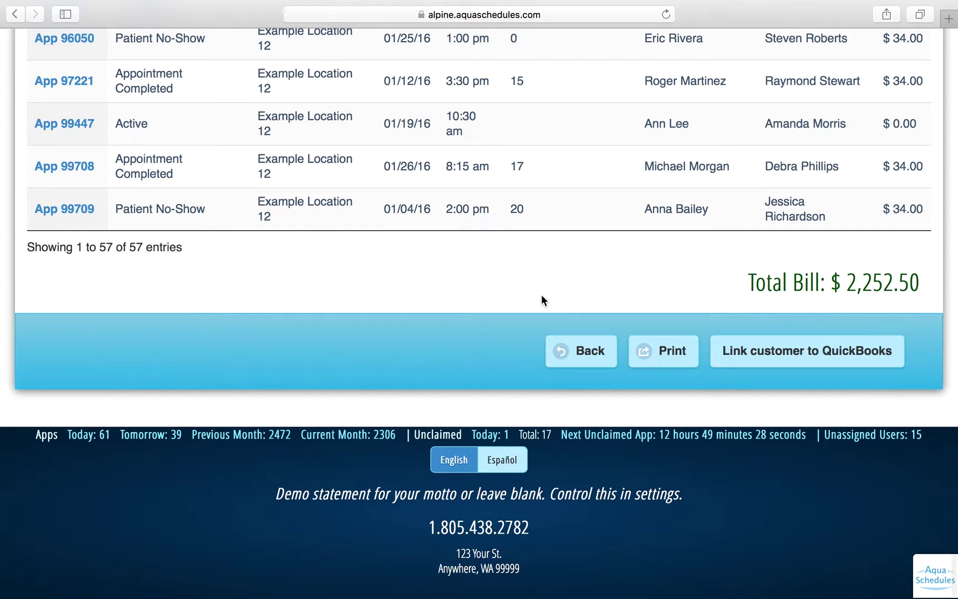
Open the printable Cullman invoice, look it over, and close it.
left_click(670, 350)
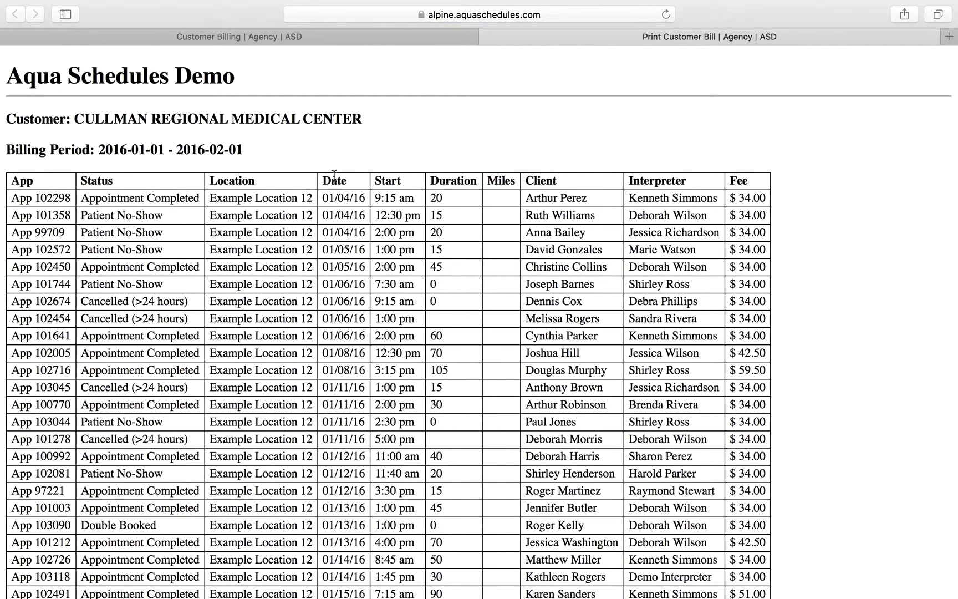
scroll(341, 294, "down", 15)
scroll(341, 298, "up", 10)
scroll(341, 300, "up", 6)
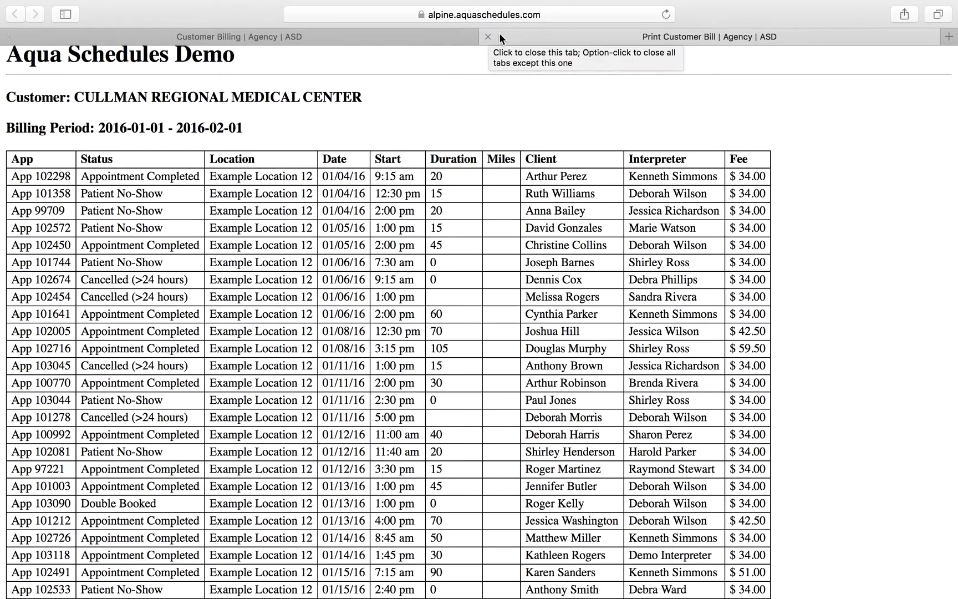
left_click(485, 37)
Scroll through the Cullman invoice, then return to the Billing Menu.
scroll(510, 258, "down", 20)
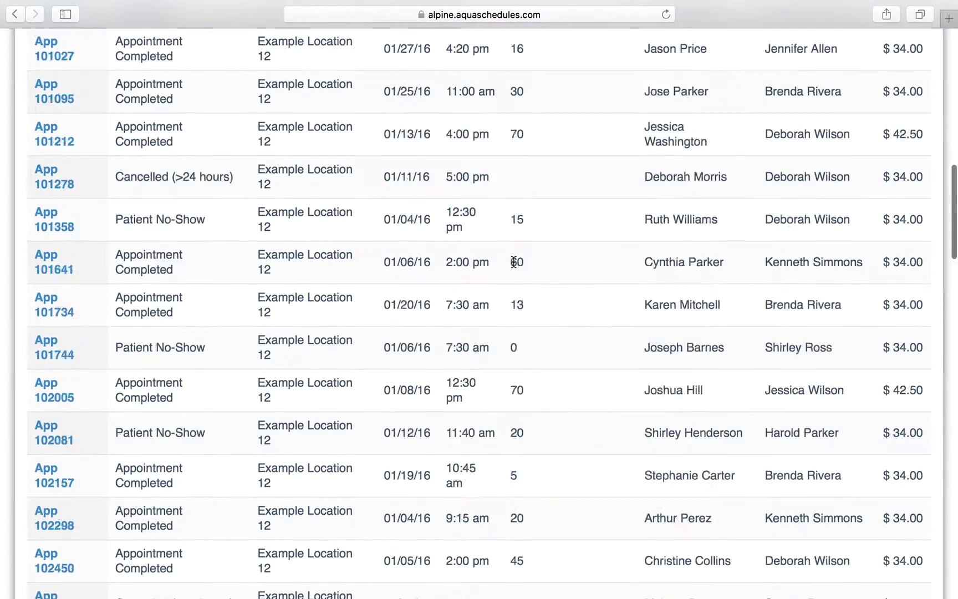
scroll(514, 262, "down", 10)
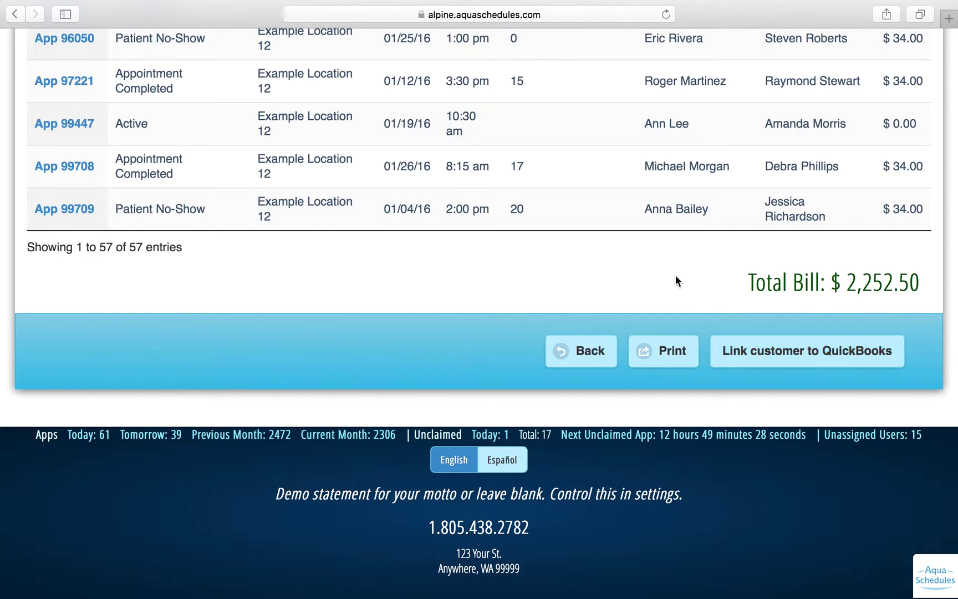
scroll(675, 281, "up", 20)
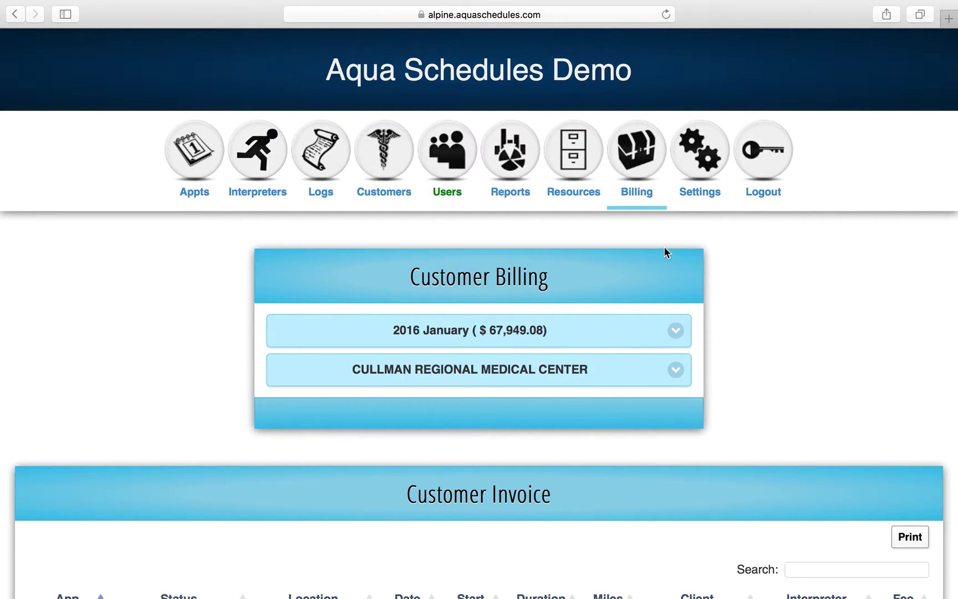
left_click(648, 172)
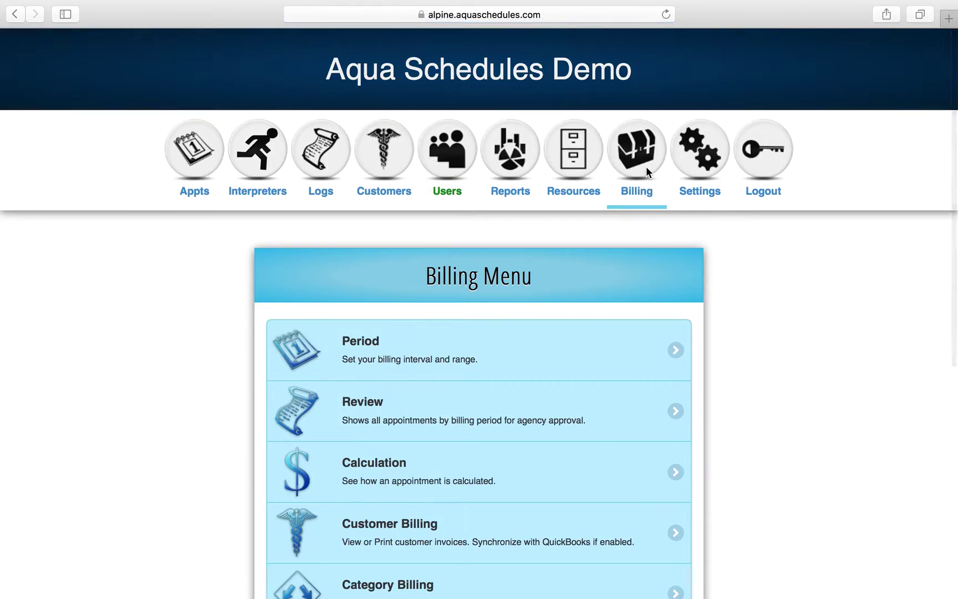
scroll(646, 166, "down", 5)
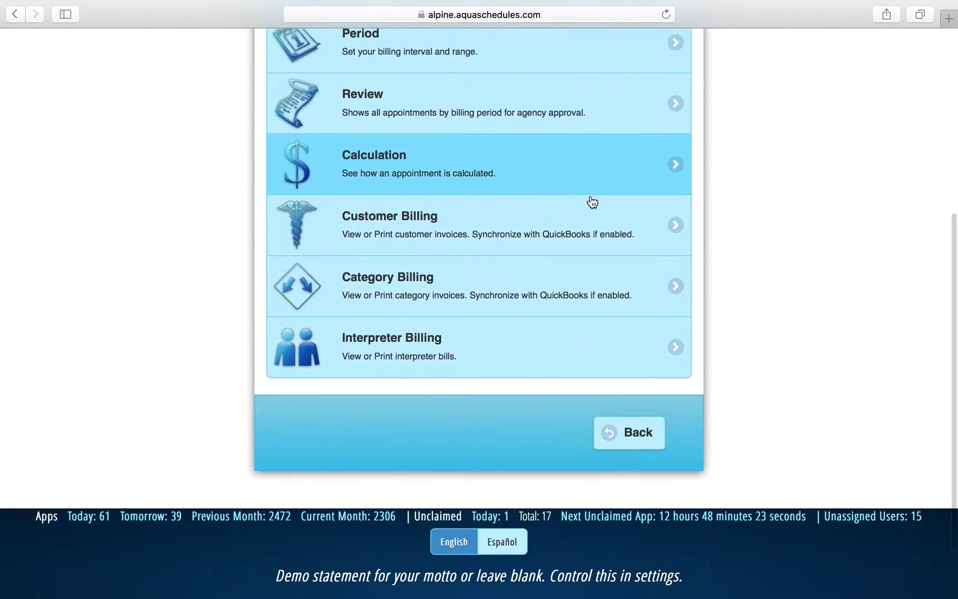
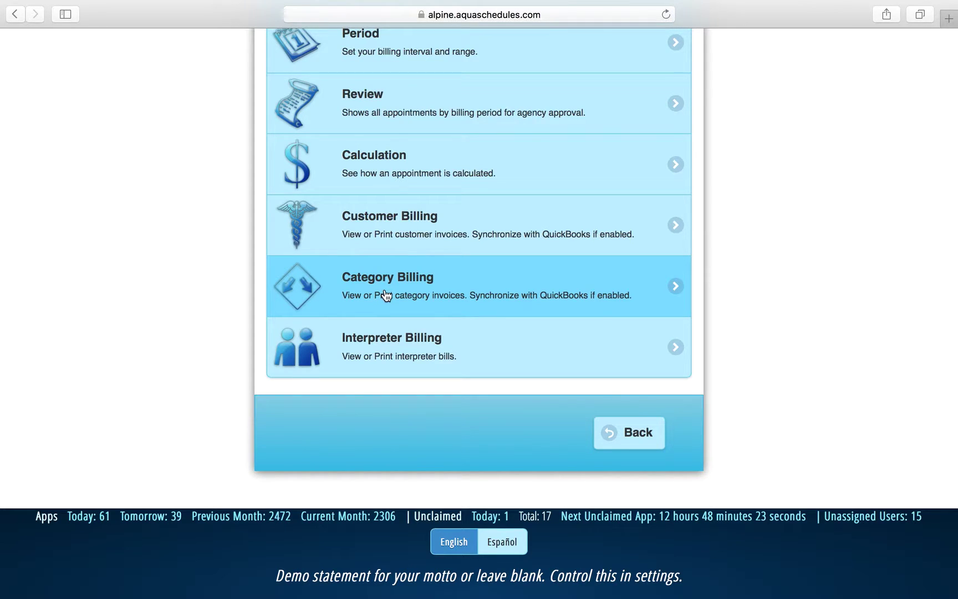
Open the Legal category's general details form from Settings > Categories.
left_click(386, 296)
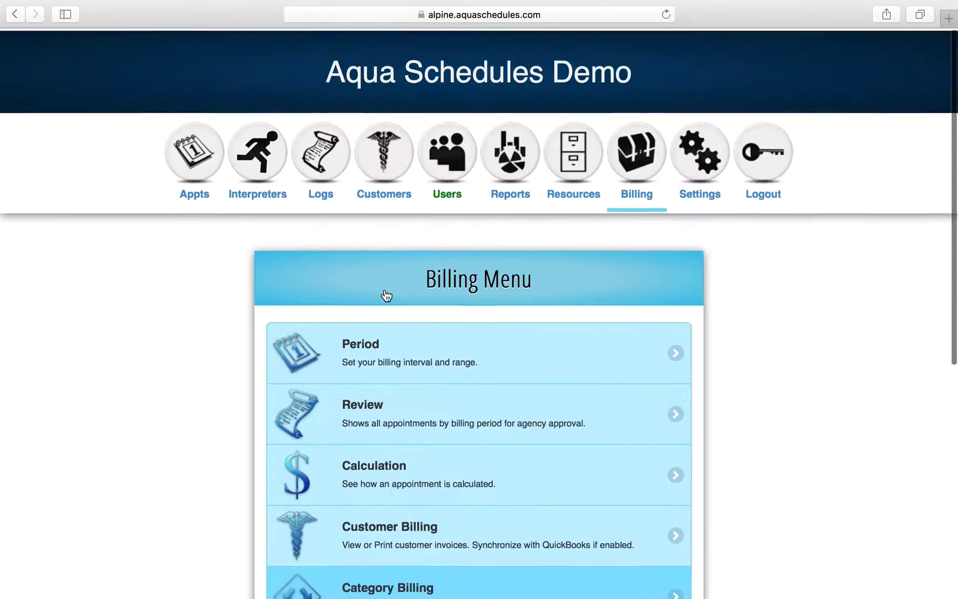
left_click(697, 182)
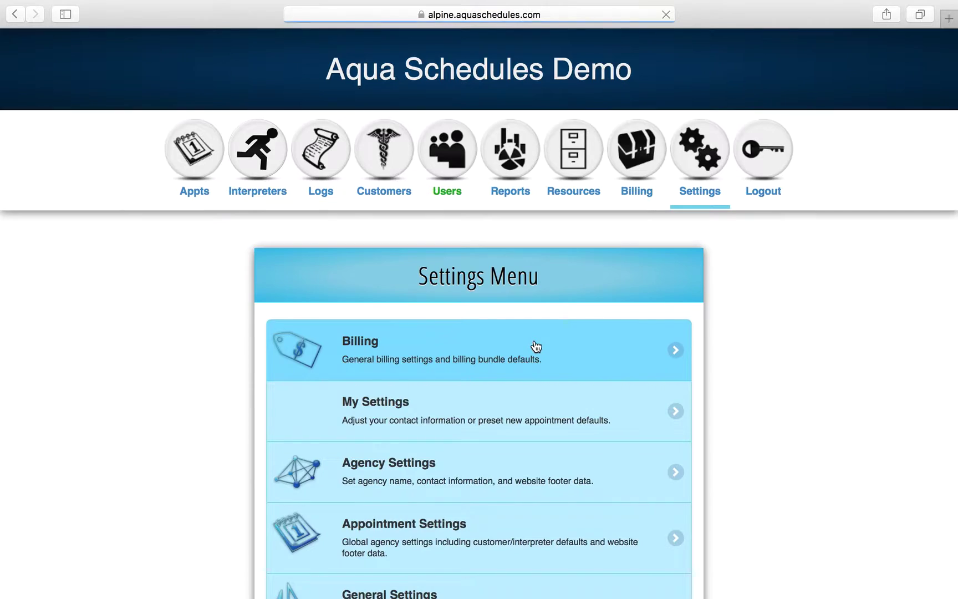
scroll(536, 346, "down", 8)
scroll(511, 315, "down", 15)
left_click(456, 209)
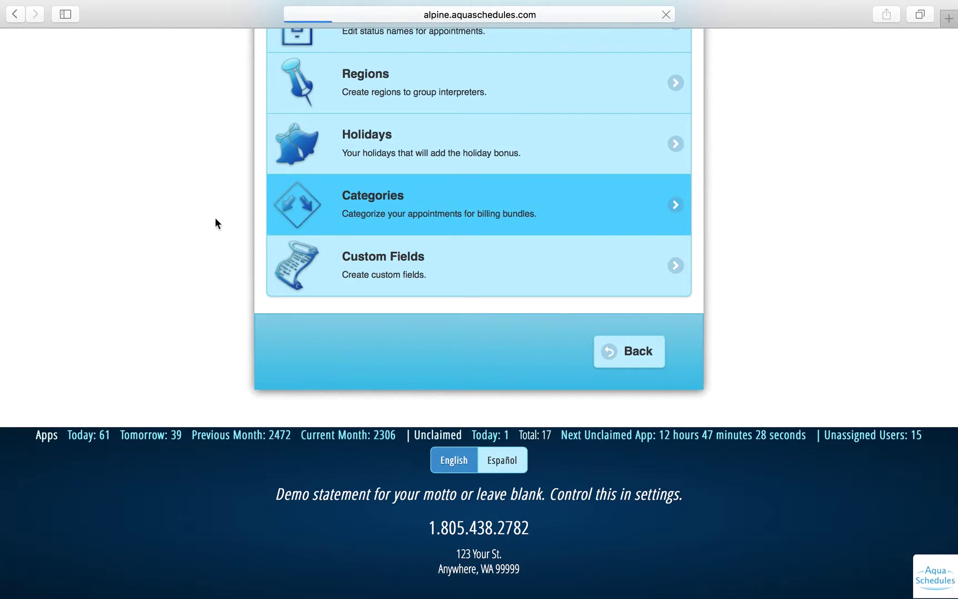
scroll(198, 335, "down", 5)
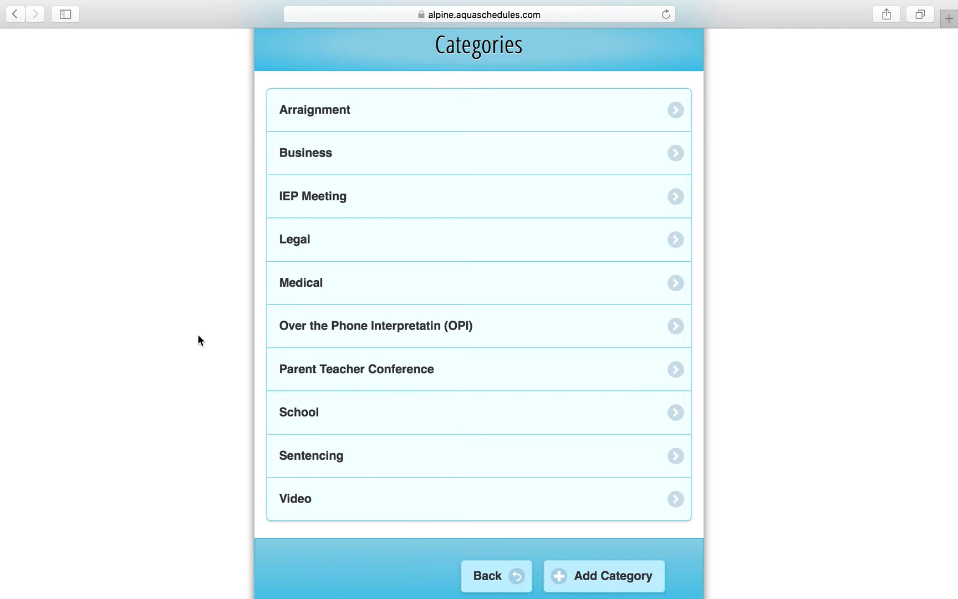
left_click(346, 252)
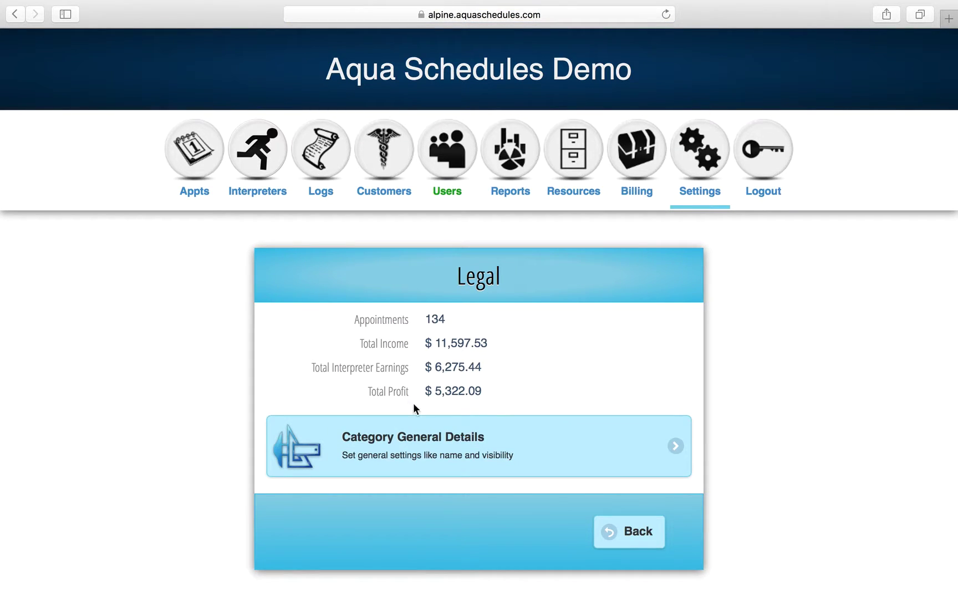
left_click(427, 443)
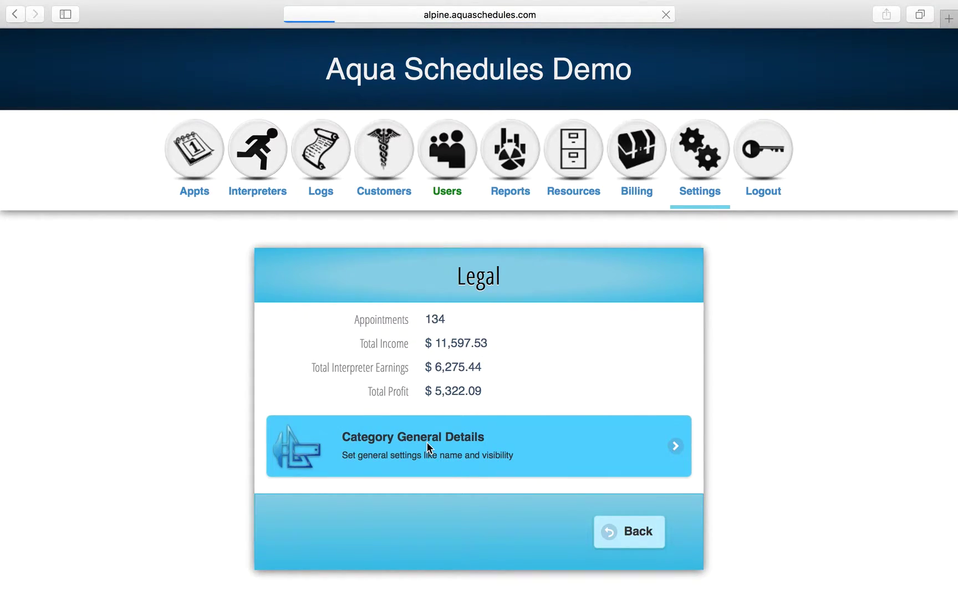
scroll(427, 442, "down", 5)
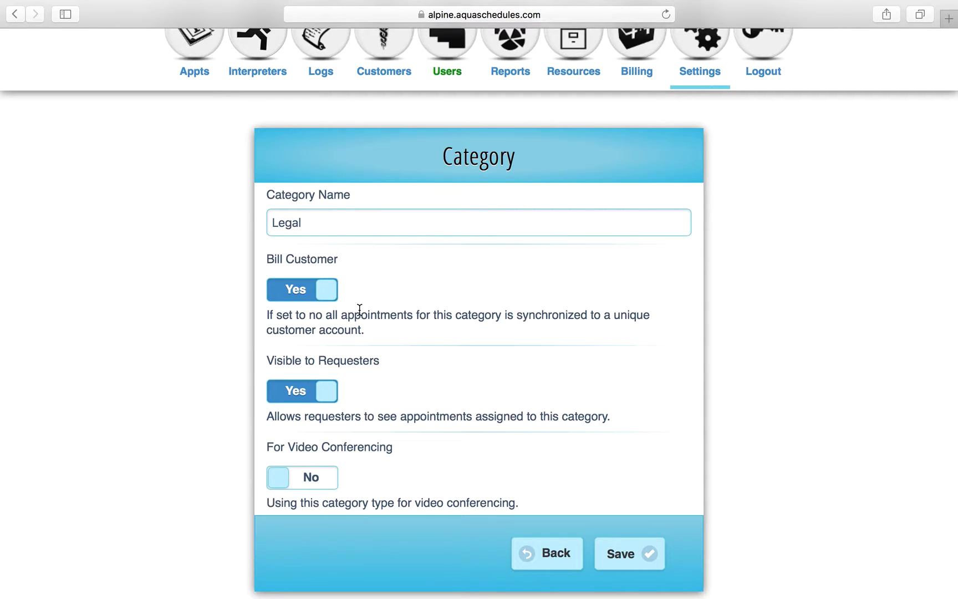
Rename the Legal category to 'L&I'.
left_click(313, 223)
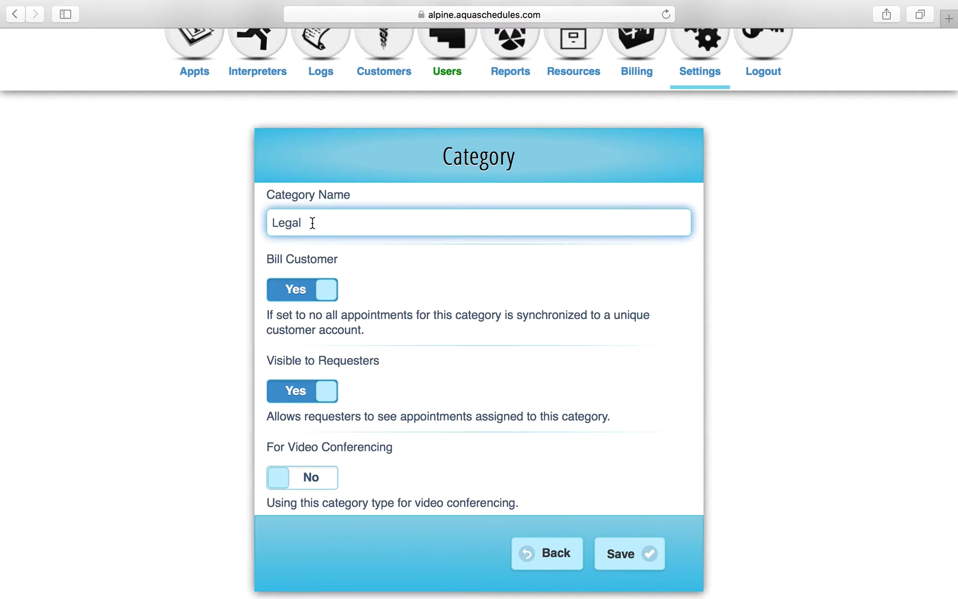
double_click(312, 223)
type("L&I")
left_click(448, 251)
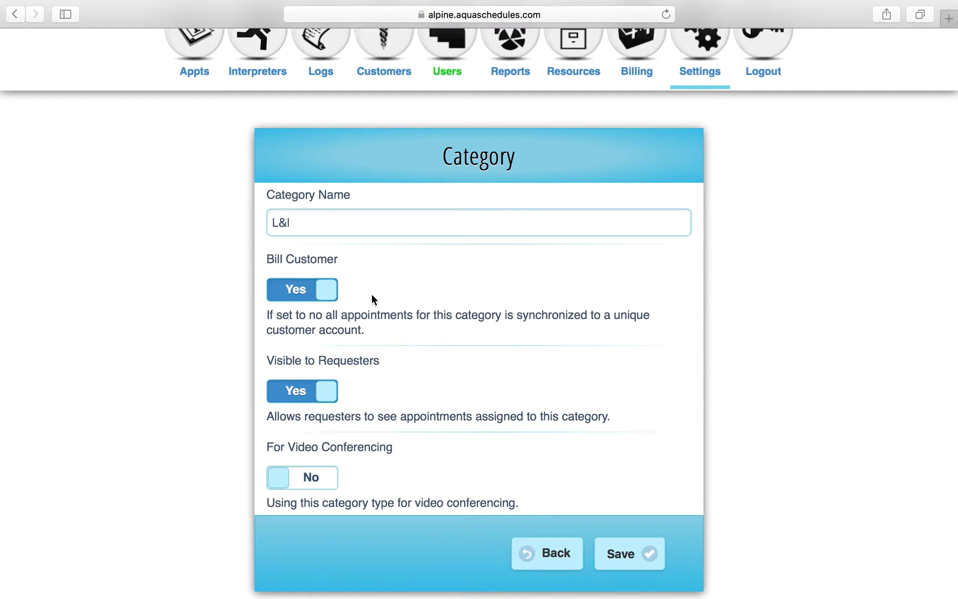
Set Bill Customer and Visible to Requesters to No, and save the category.
left_click(325, 300)
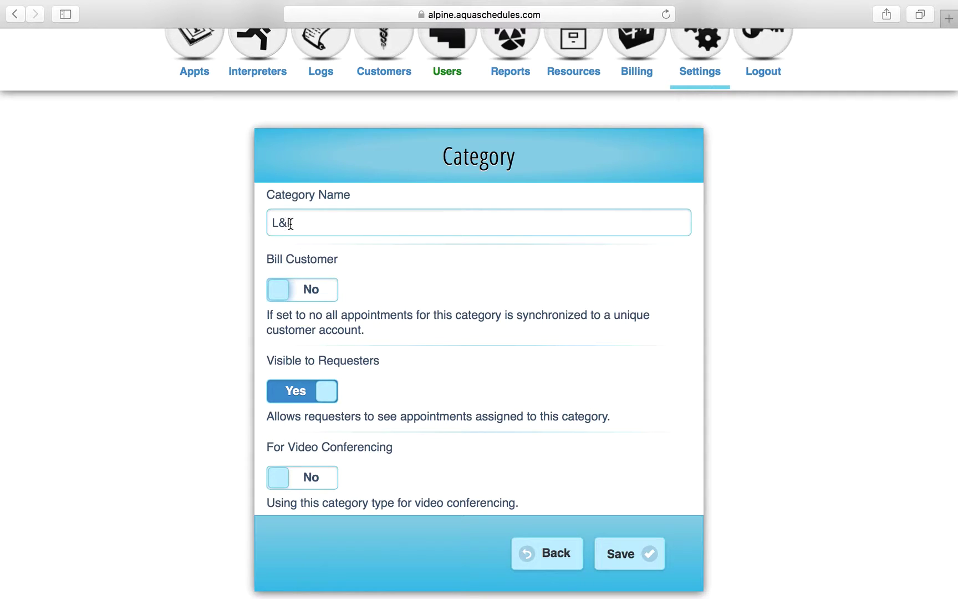
left_click(332, 397)
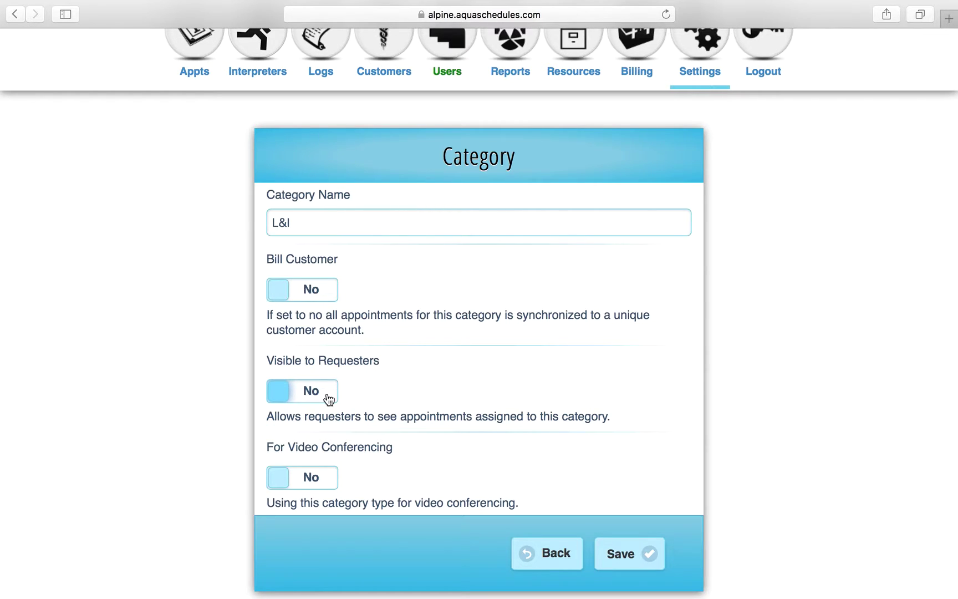
scroll(401, 471, "down", 2)
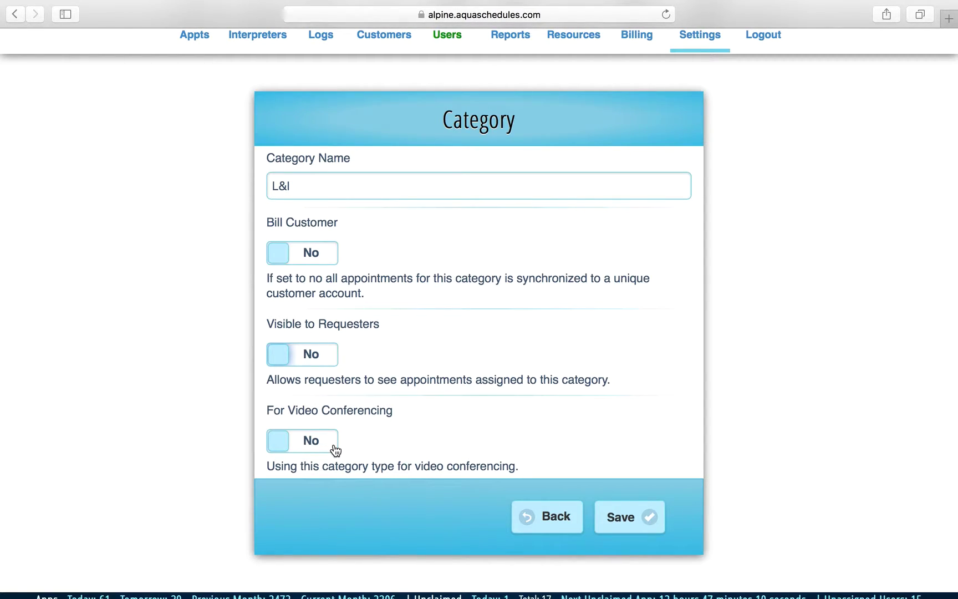
left_click(632, 521)
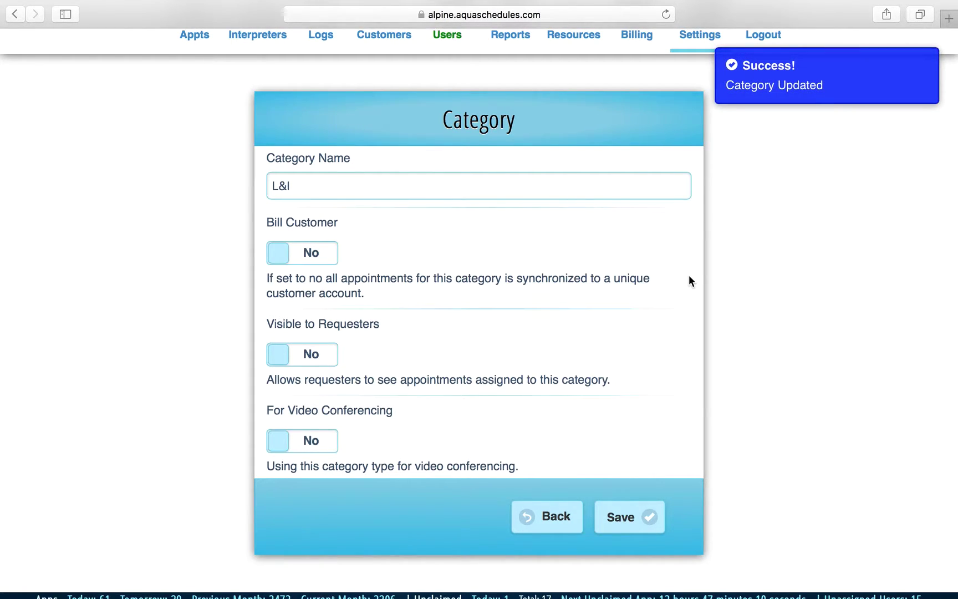
scroll(689, 276, "up", 3)
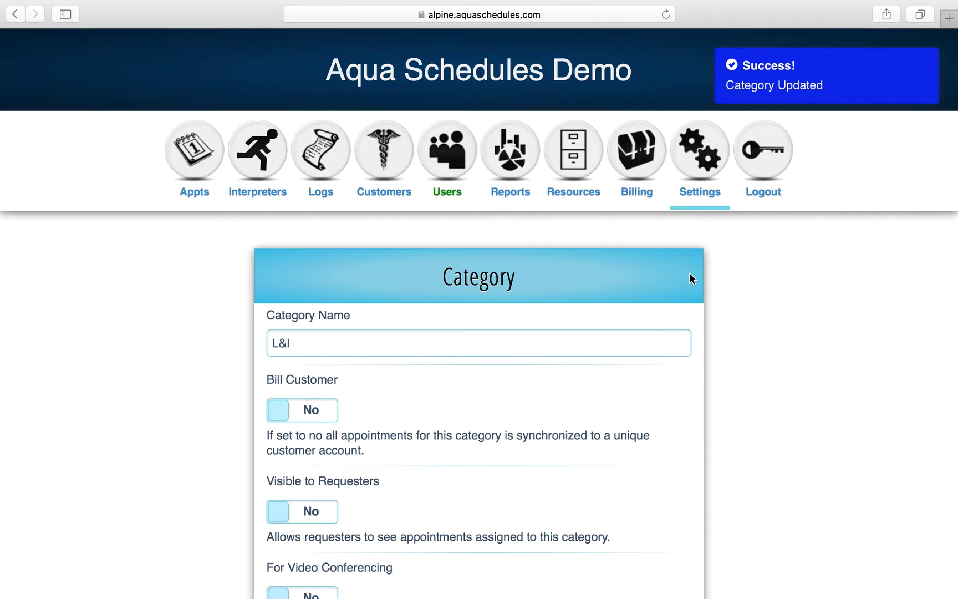
Check the Category Billing category dropdown for the renamed L&I category.
left_click(651, 181)
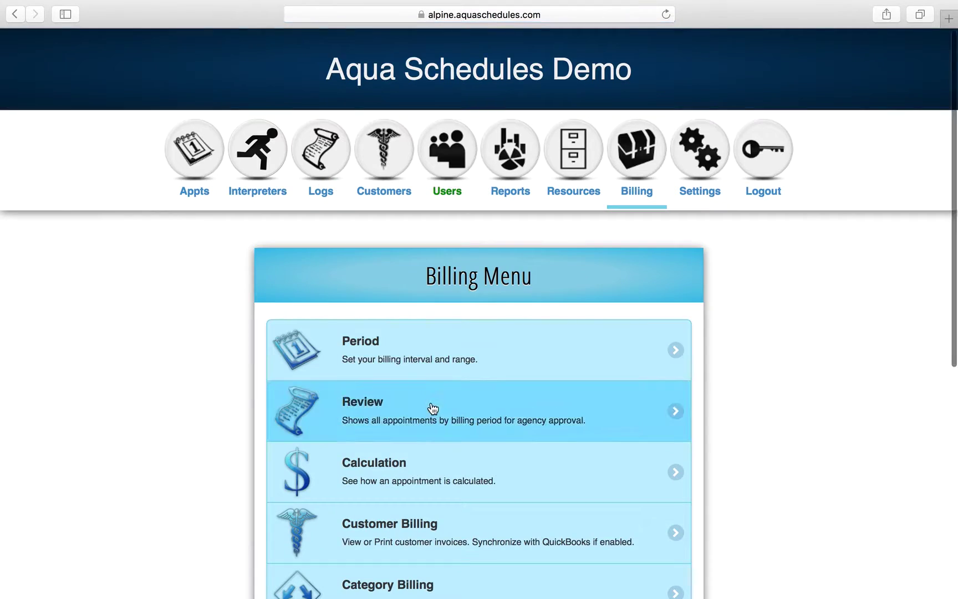
scroll(431, 406, "down", 3)
scroll(433, 408, "down", 2)
left_click(426, 342)
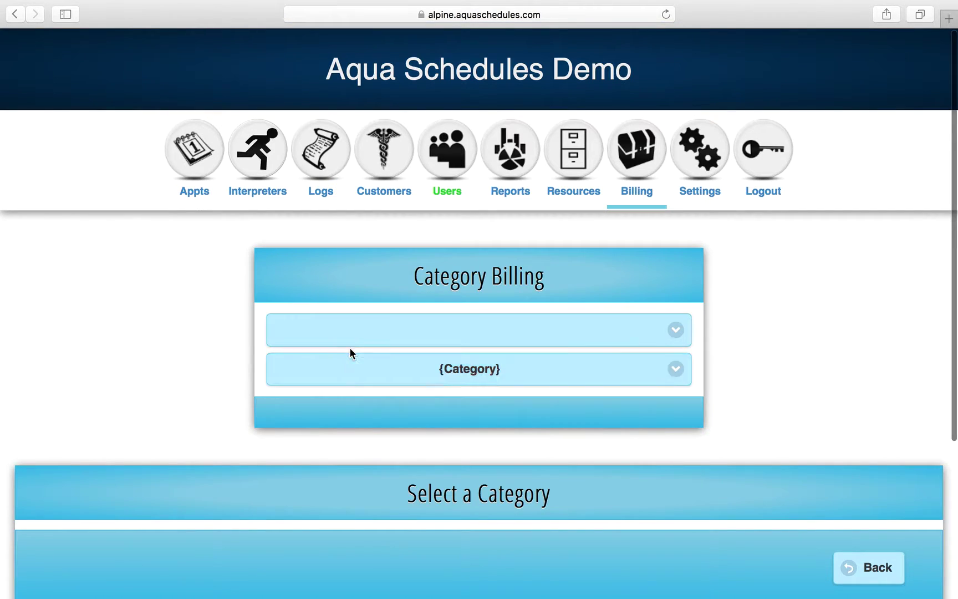
left_click(368, 367)
left_click(157, 349)
scroll(309, 397, "down", 2)
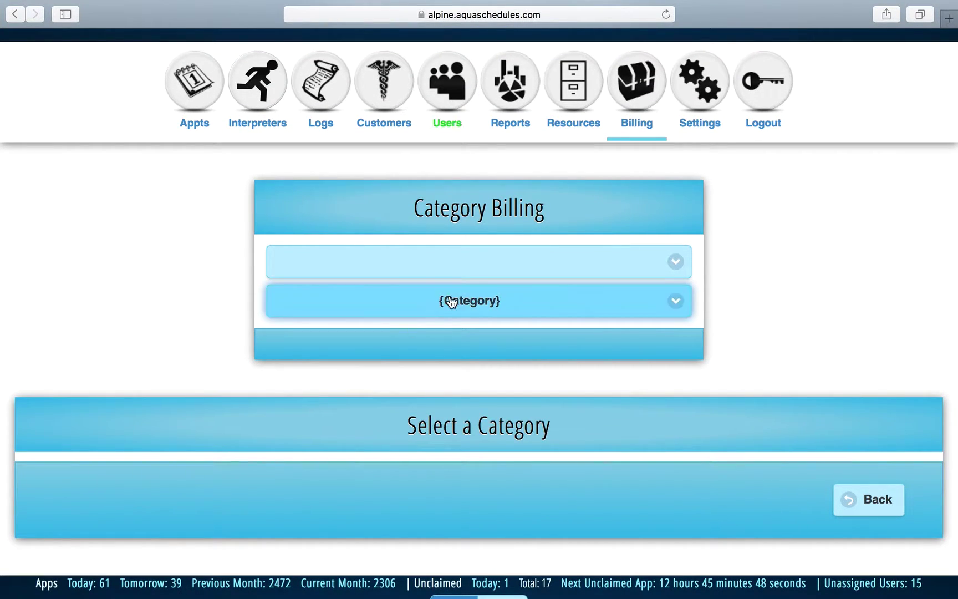
left_click(651, 101)
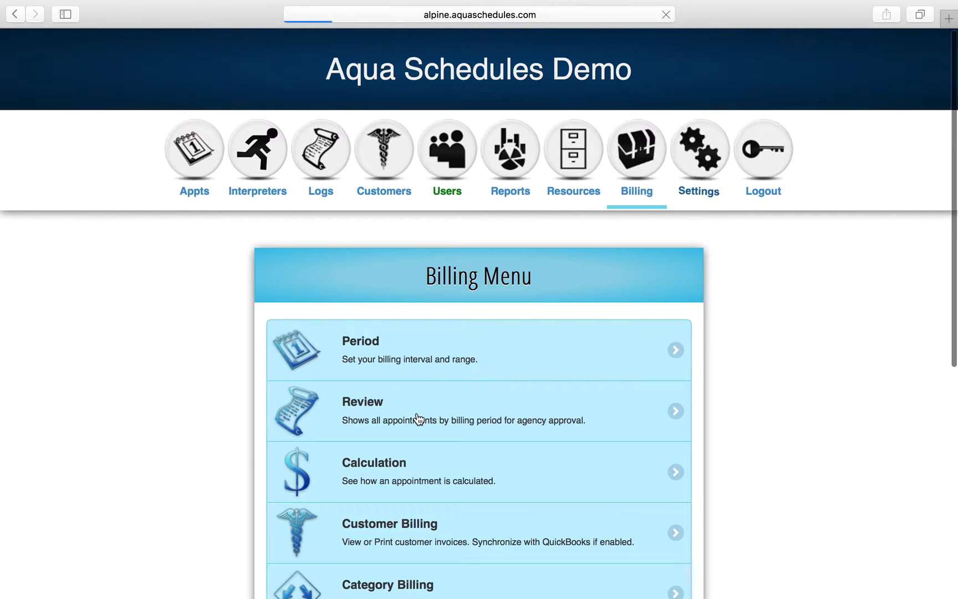
Review the L&I category's general details, then return to the Billing Menu.
left_click(417, 414)
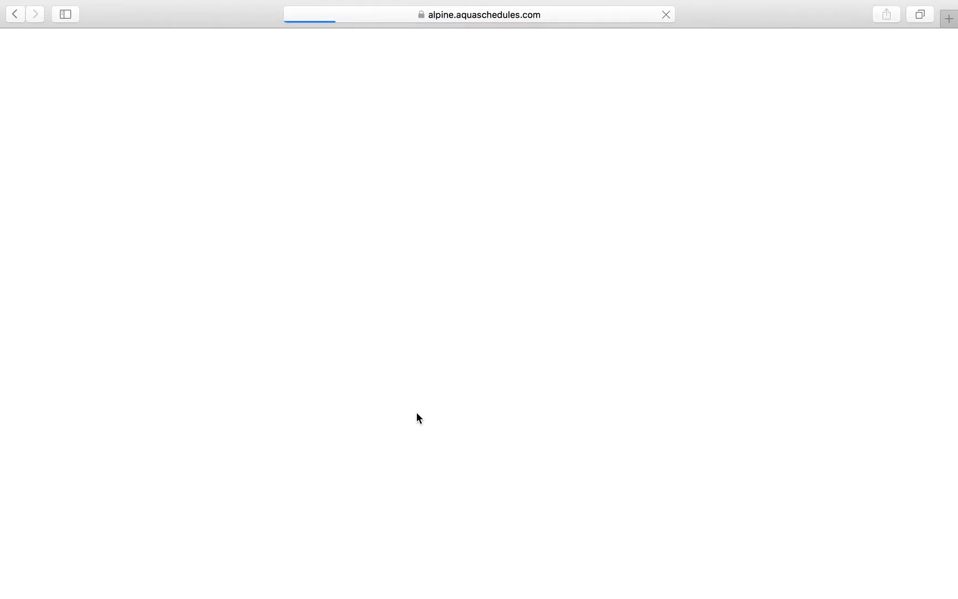
scroll(416, 414, "down", 15)
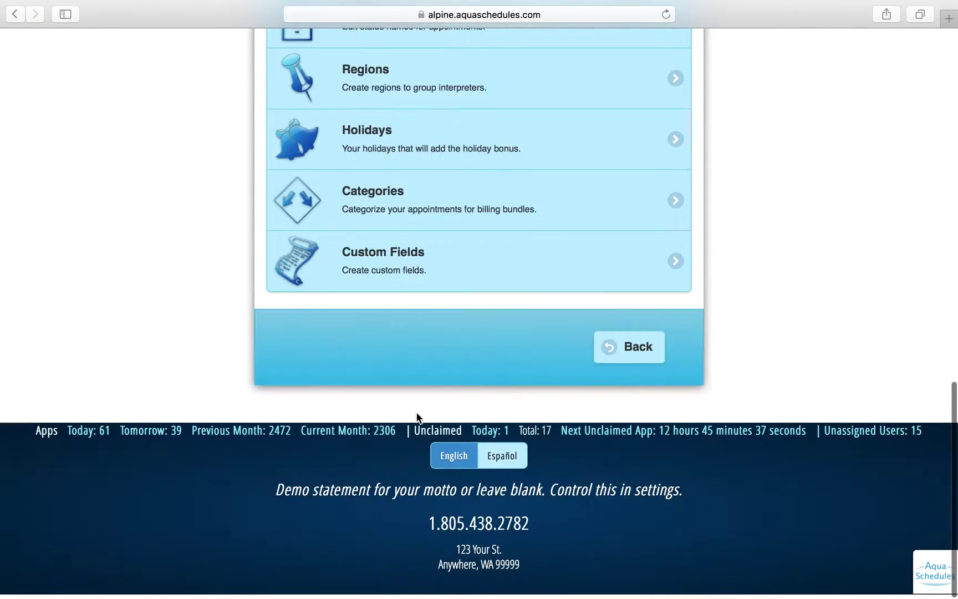
left_click(416, 203)
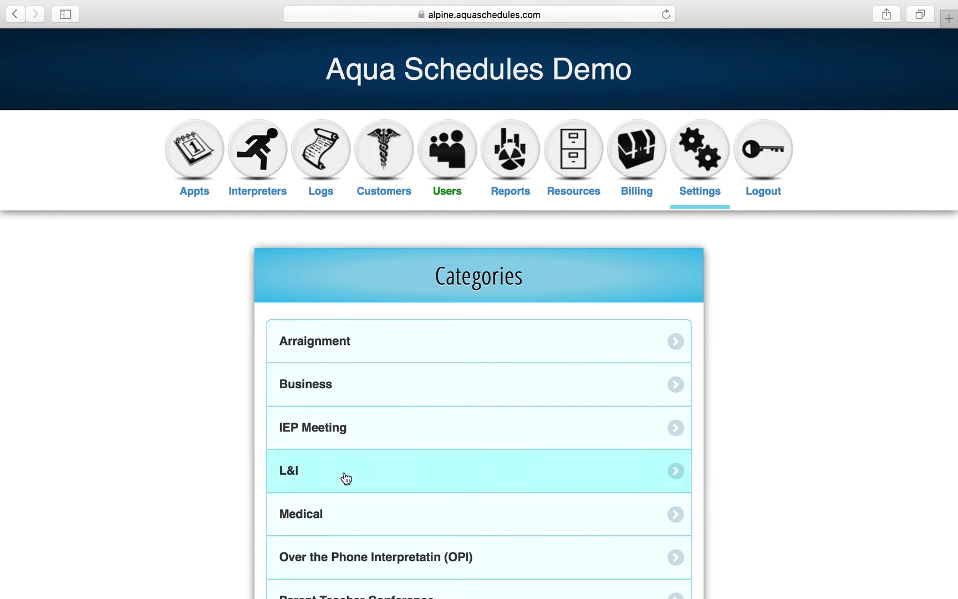
left_click(346, 478)
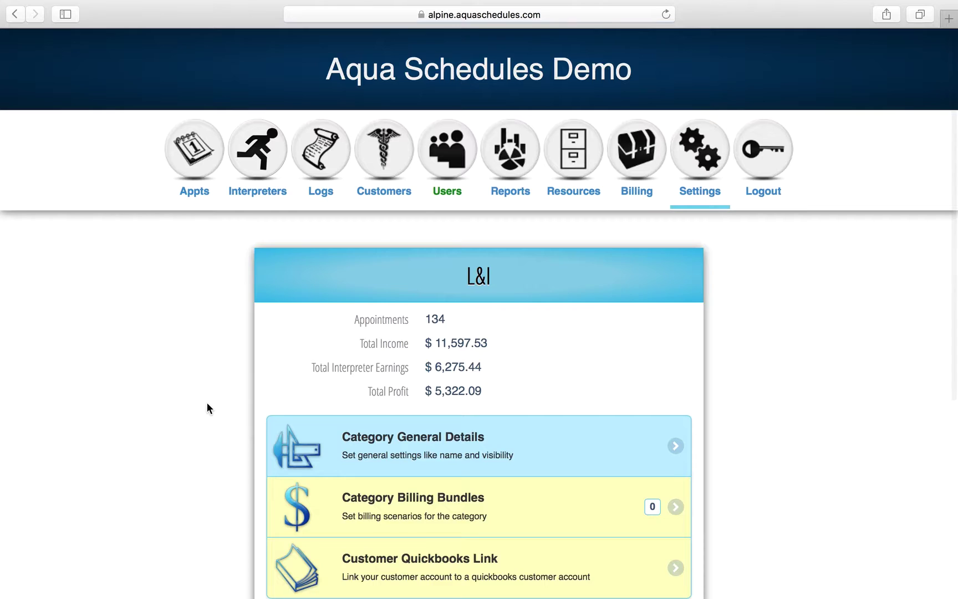
scroll(207, 403, "down", 3)
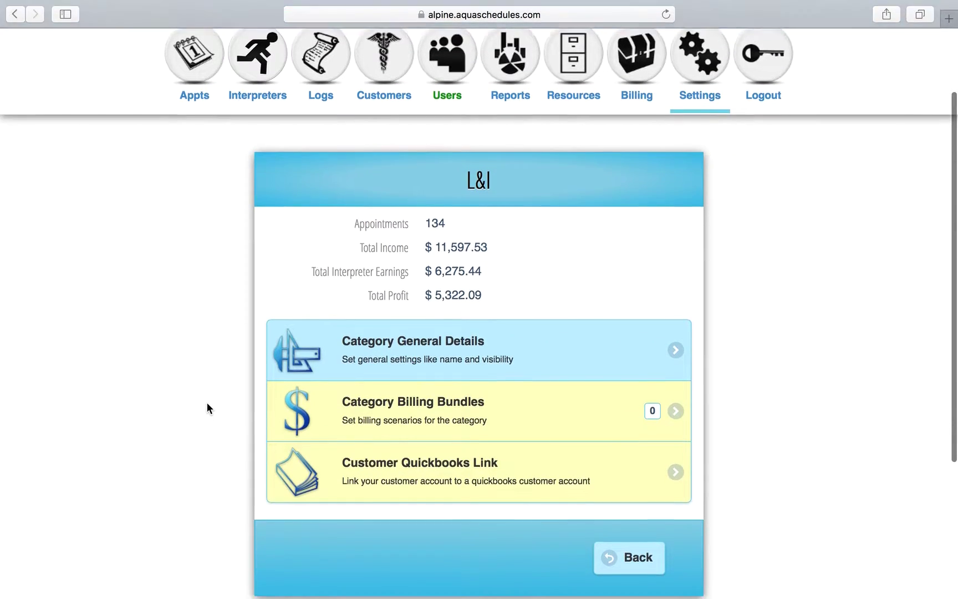
left_click(391, 326)
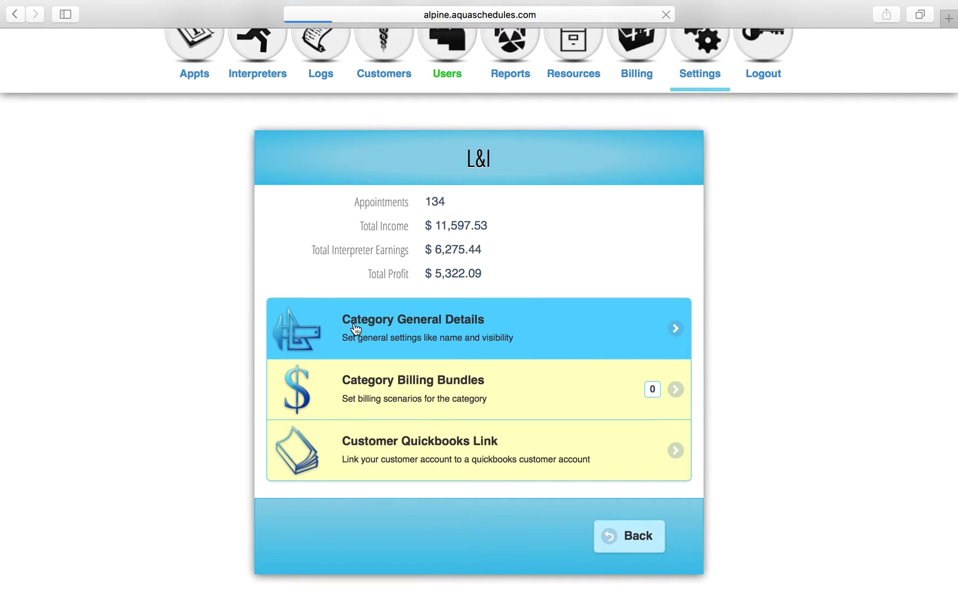
scroll(184, 457, "down", 3)
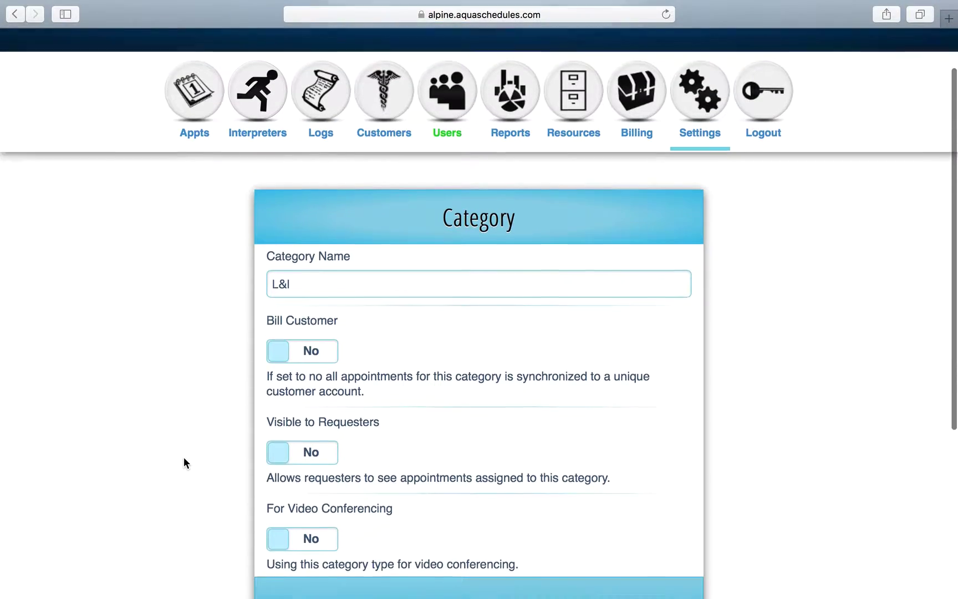
scroll(184, 462, "down", 1)
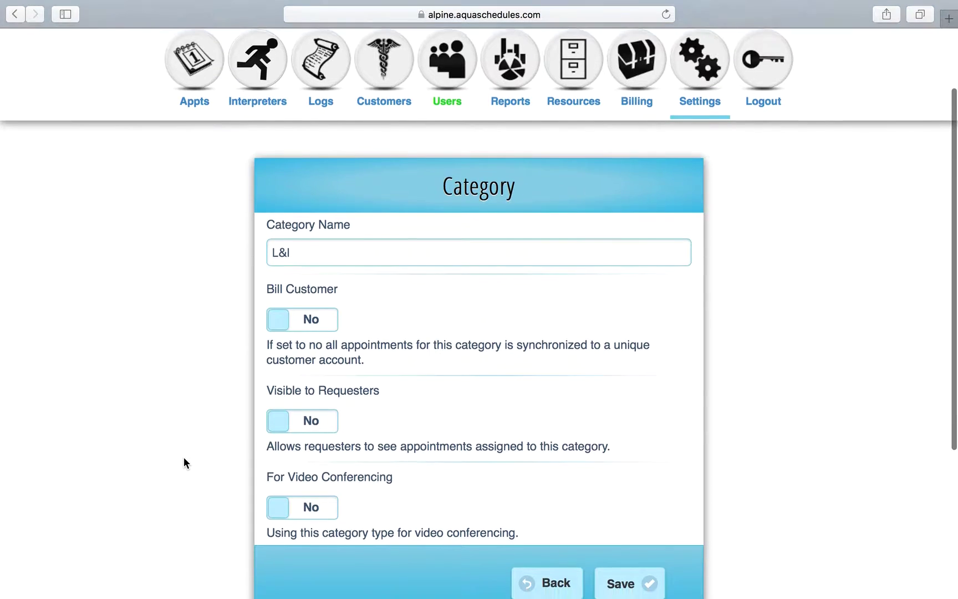
scroll(184, 462, "up", 2)
scroll(183, 463, "up", 2)
left_click(696, 190)
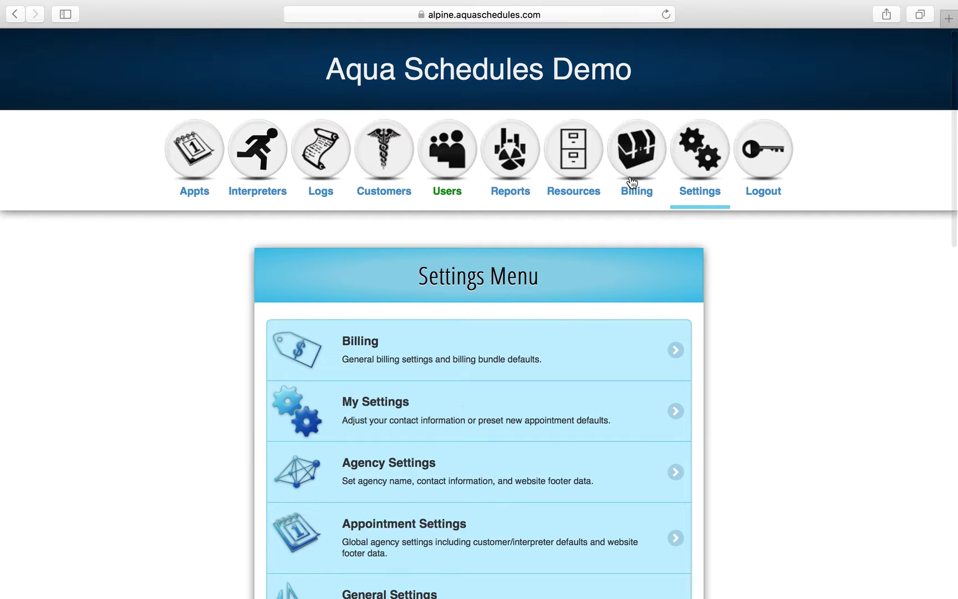
left_click(643, 172)
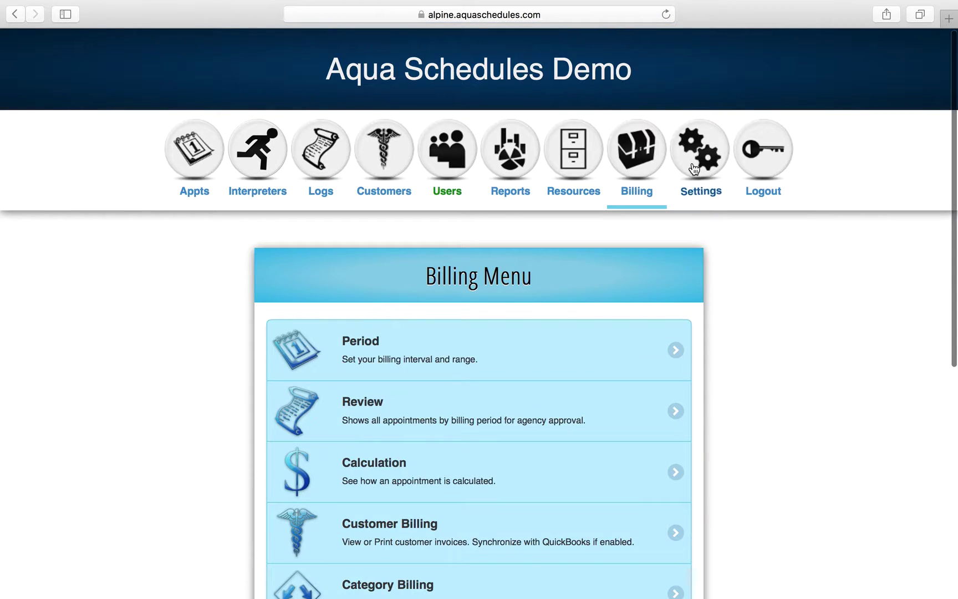
scroll(577, 441, "down", 3)
scroll(577, 441, "down", 8)
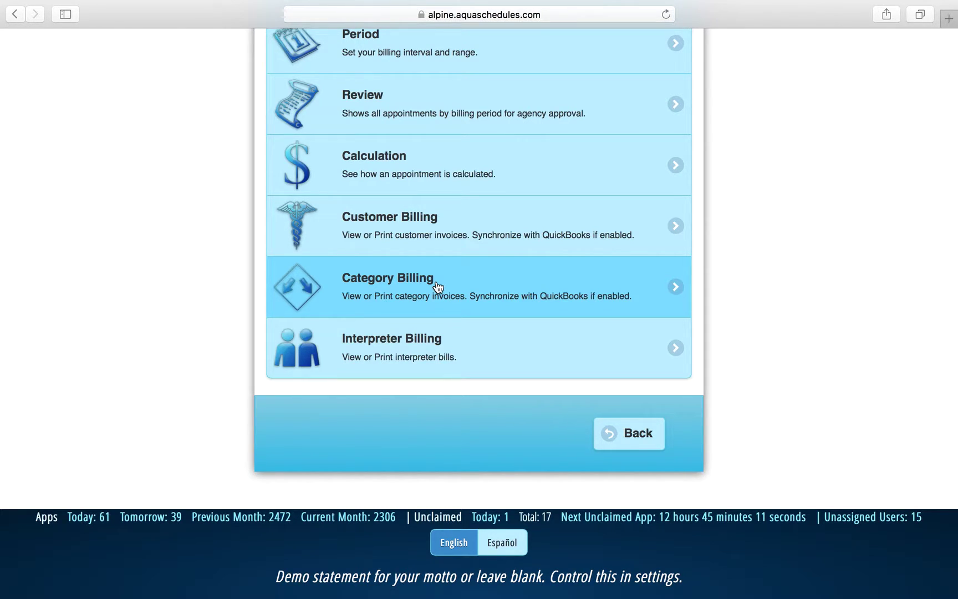
Open Category Billing and select the 2014 November billing period.
left_click(436, 282)
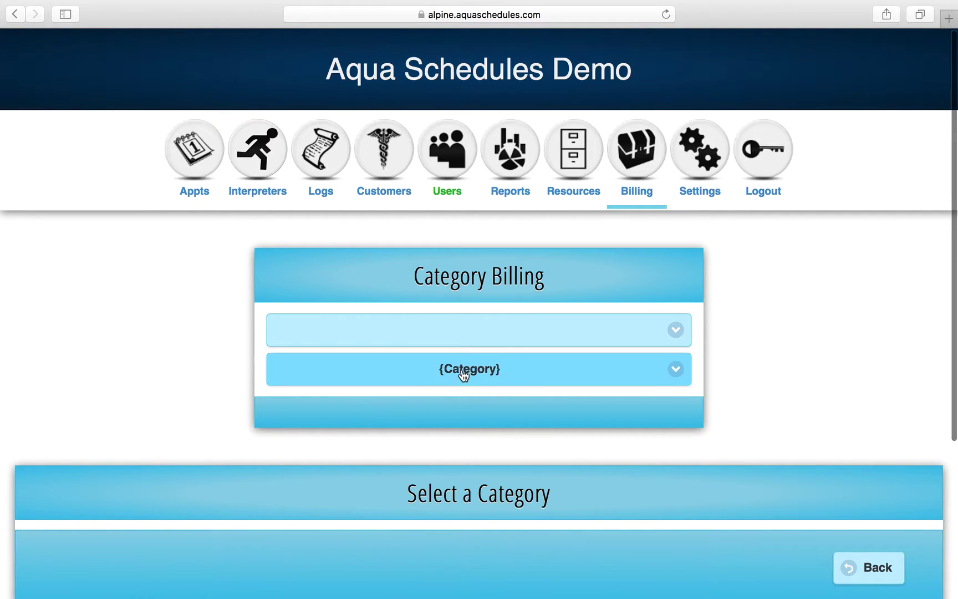
left_click(461, 371)
left_click(472, 336)
left_click(473, 333)
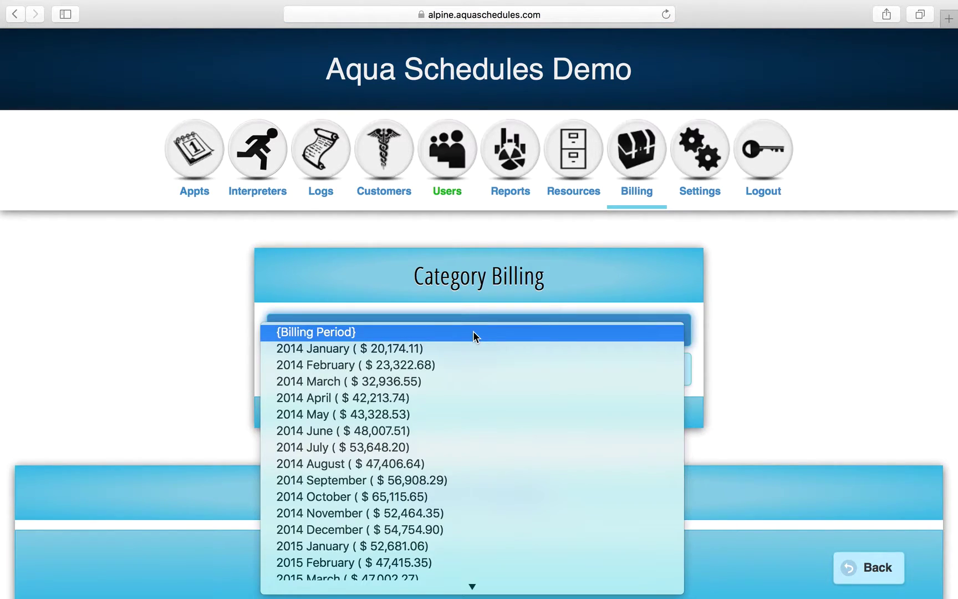
left_click(398, 511)
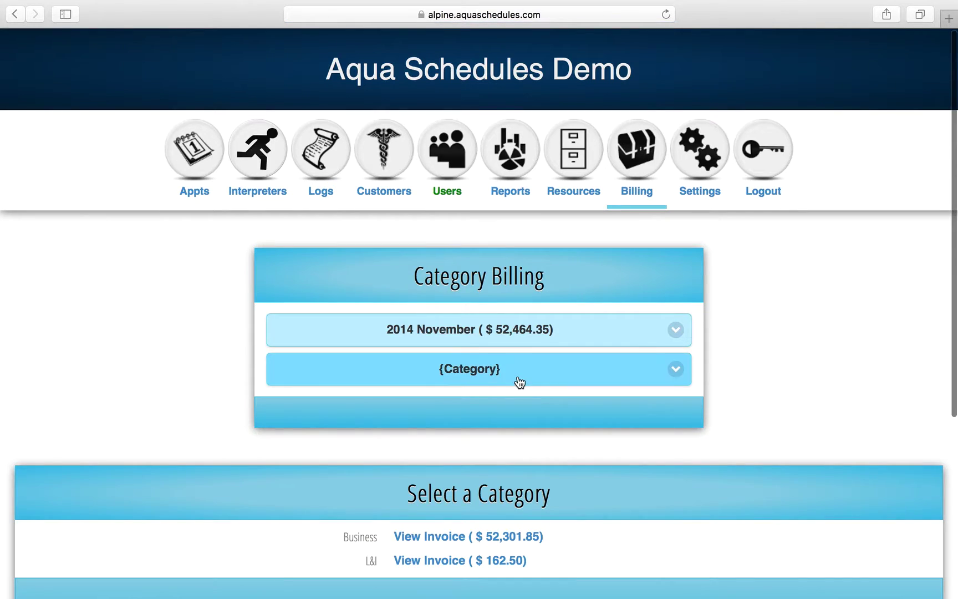
Keep 2014 November and open the L&I category's $162.50 invoice.
left_click(564, 380)
left_click(764, 361)
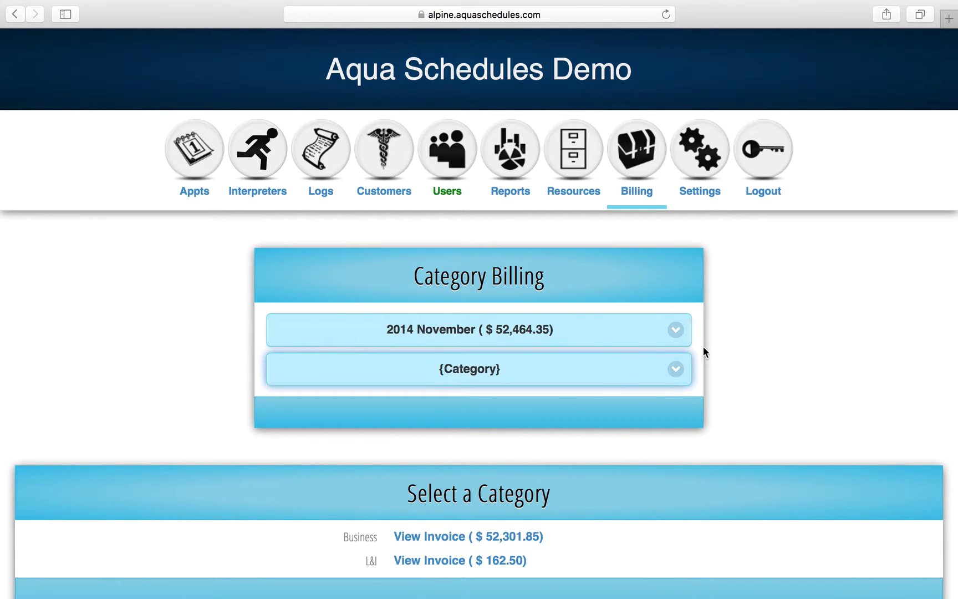
left_click(536, 329)
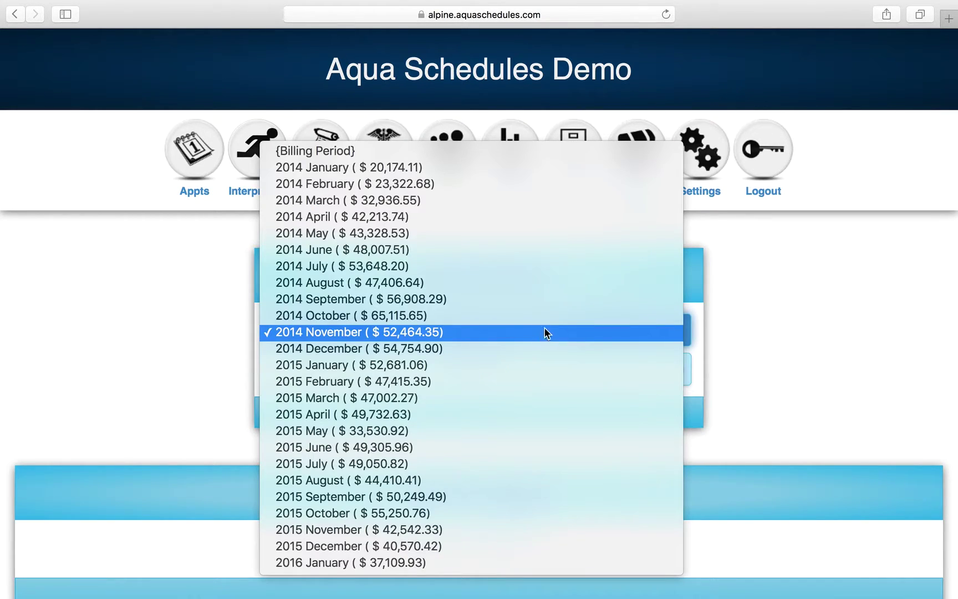
left_click(774, 333)
scroll(723, 398, "down", 3)
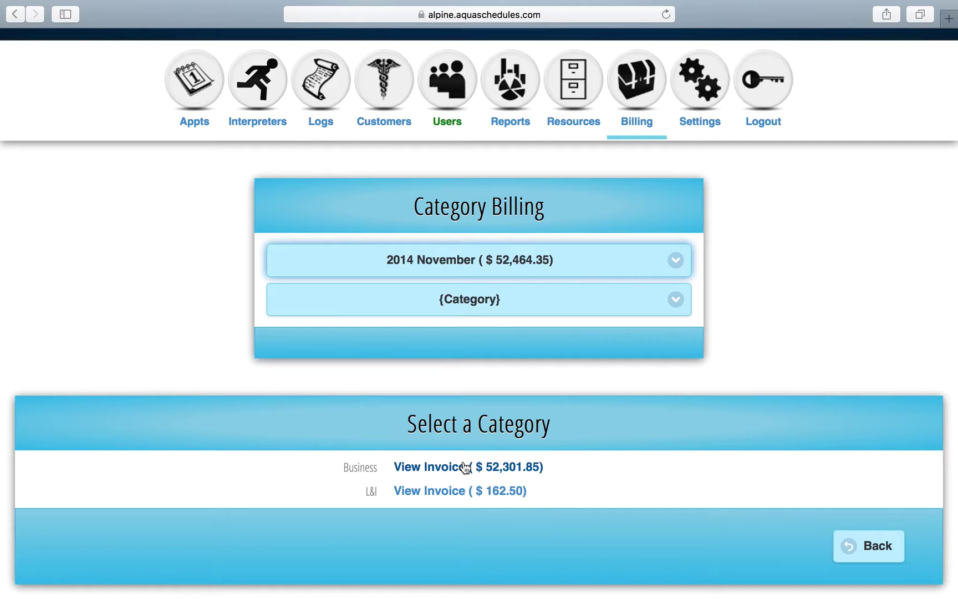
left_click(460, 491)
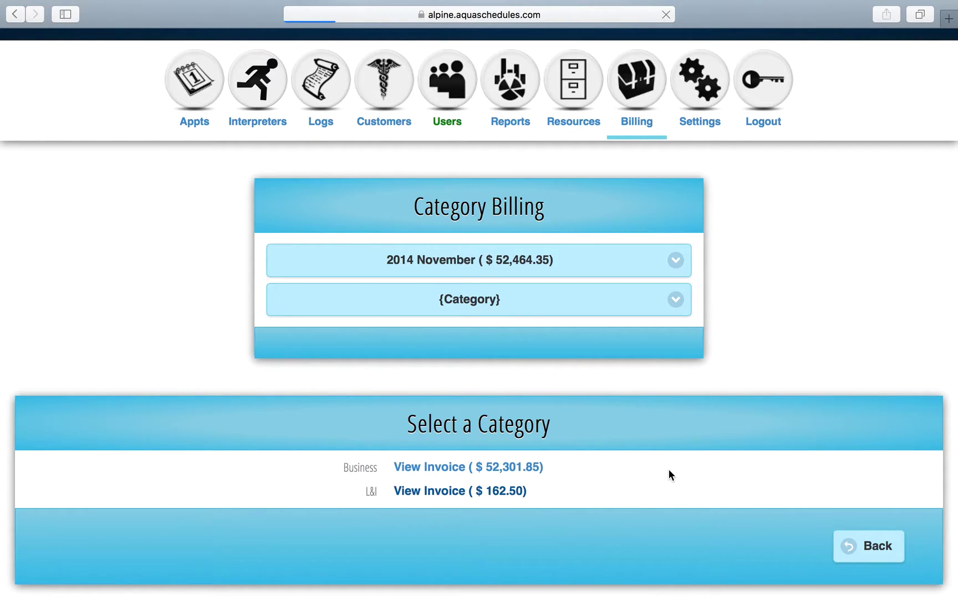
Review the details of appointment 57968 on the L&I invoice.
scroll(526, 416, "down", 5)
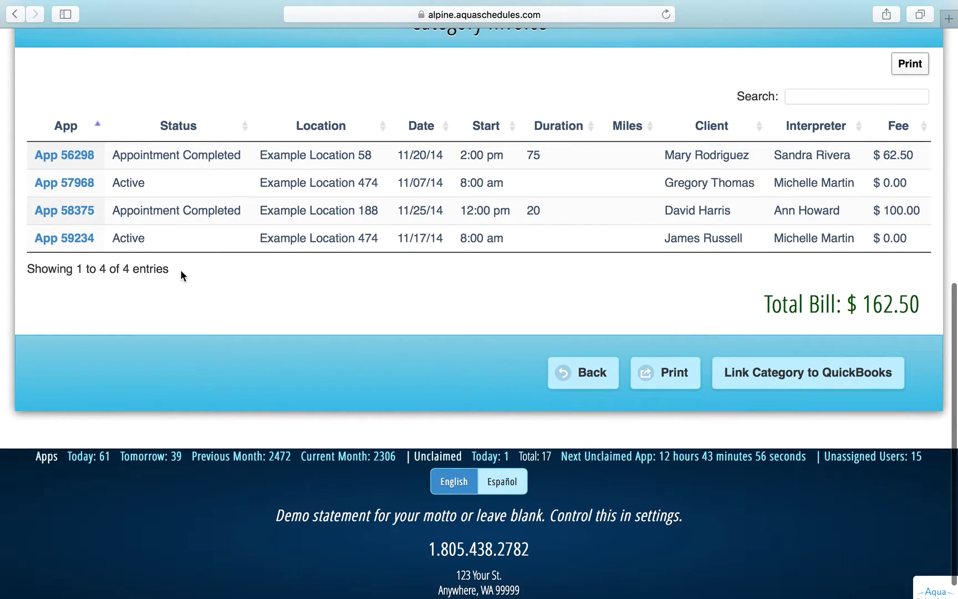
left_click(65, 182)
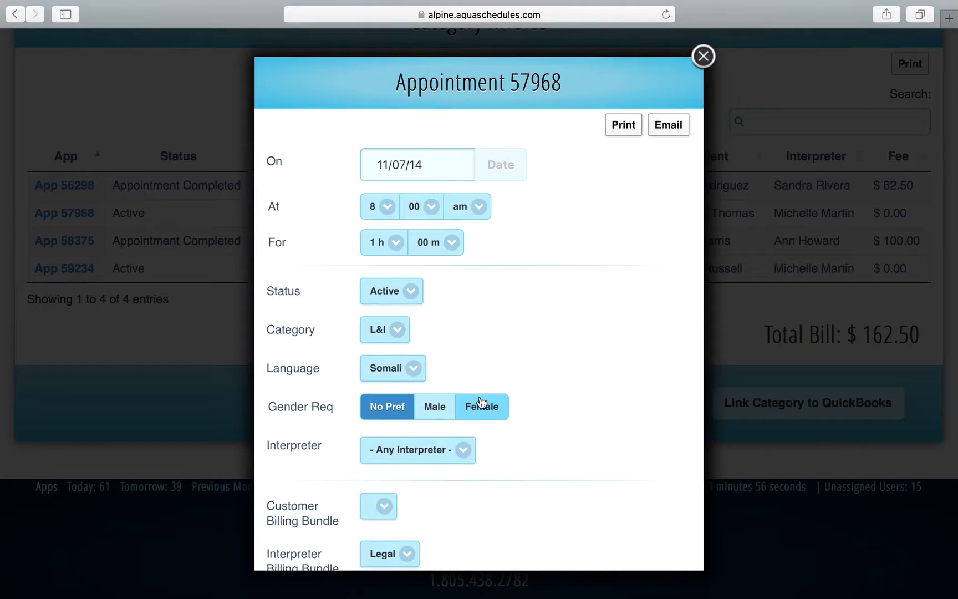
scroll(481, 402, "down", 5)
scroll(480, 401, "down", 10)
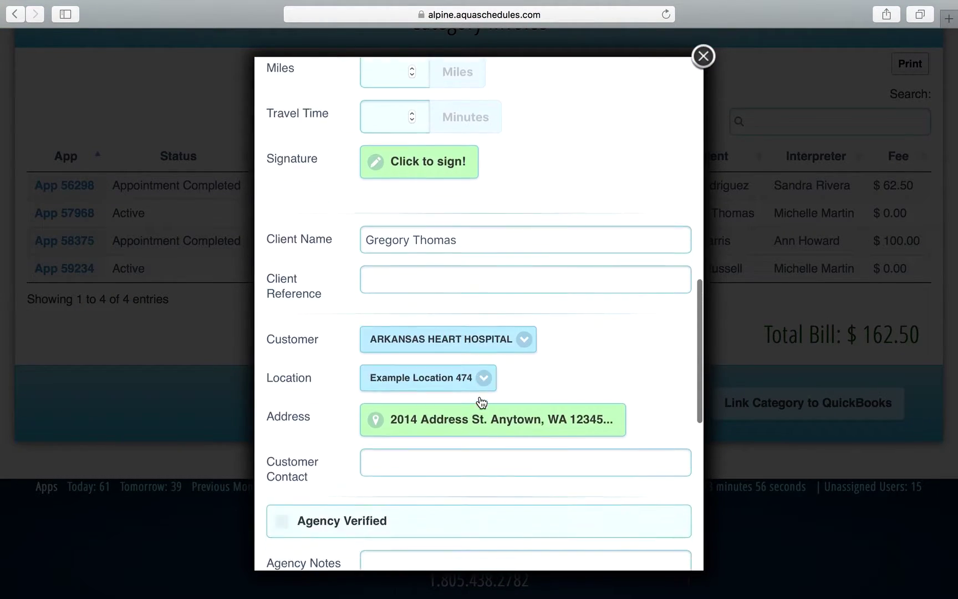
scroll(479, 395, "down", 1)
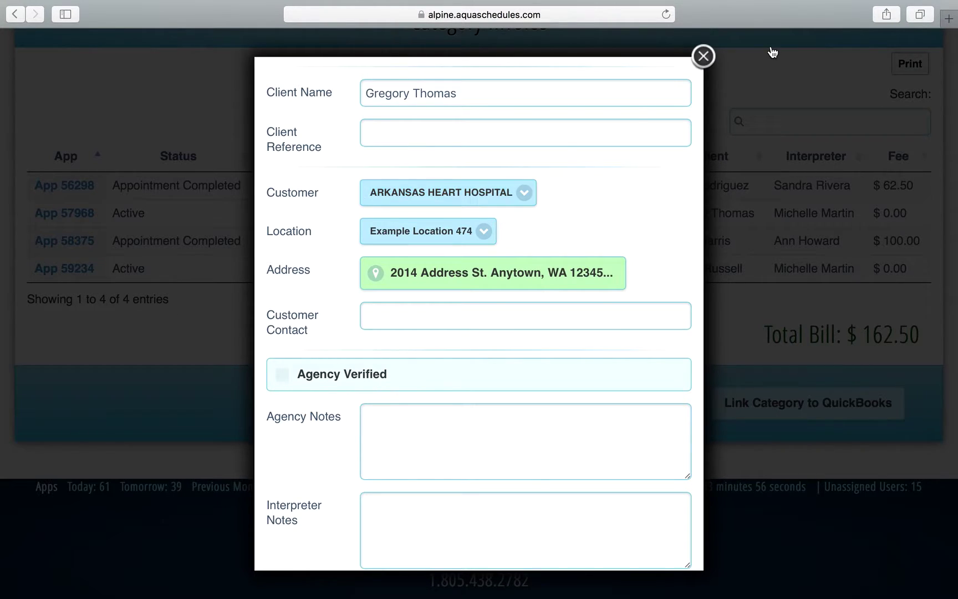
left_click(703, 56)
Leave the L&I invoice and return to the Billing Menu.
scroll(680, 155, "up", 10)
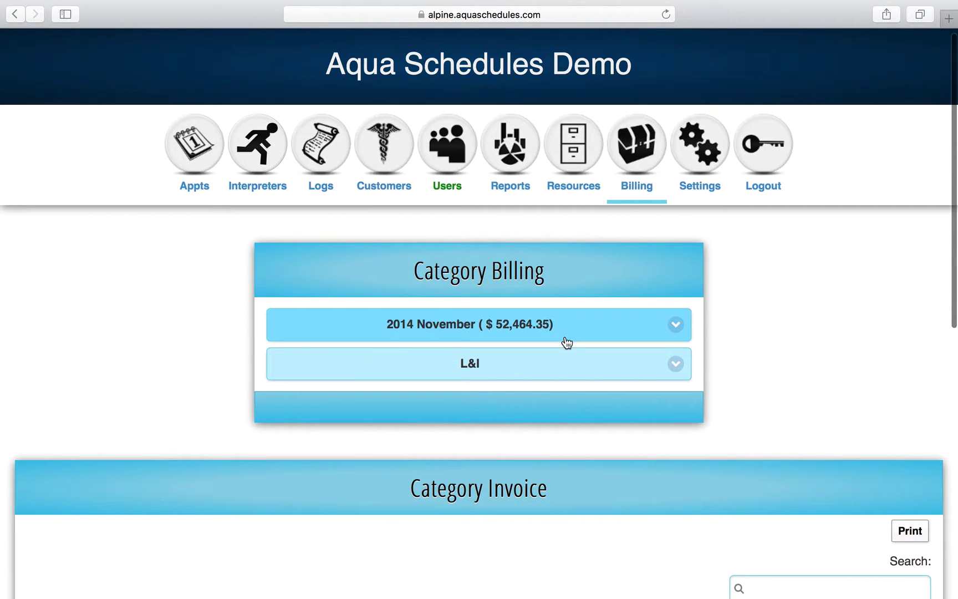
left_click(540, 366)
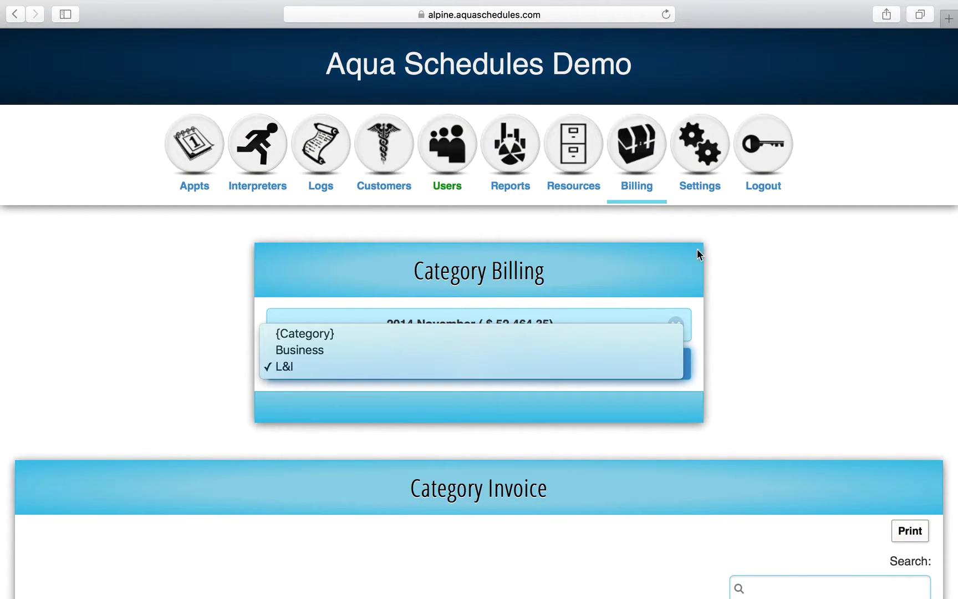
left_click(668, 241)
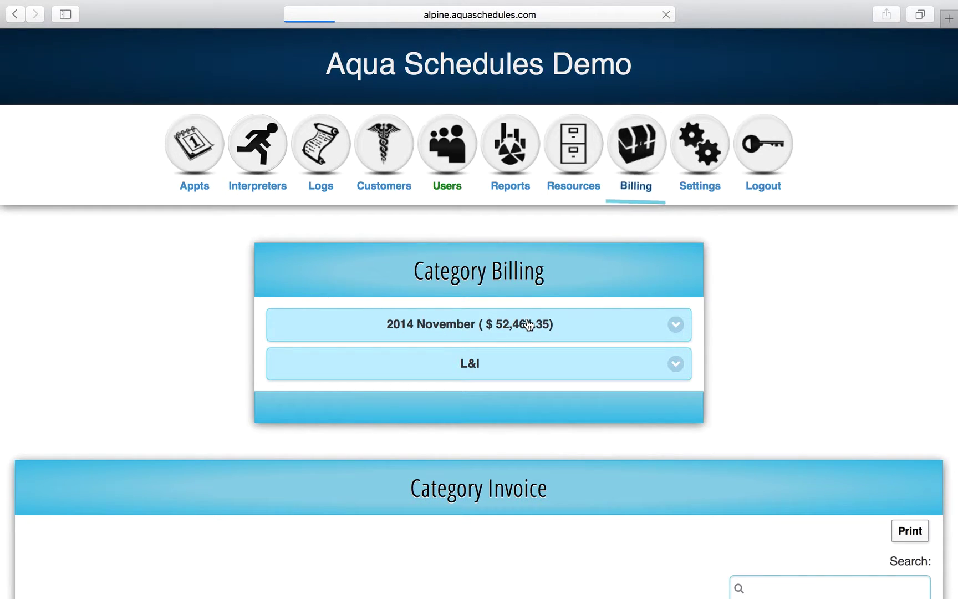
scroll(510, 366, "down", 7)
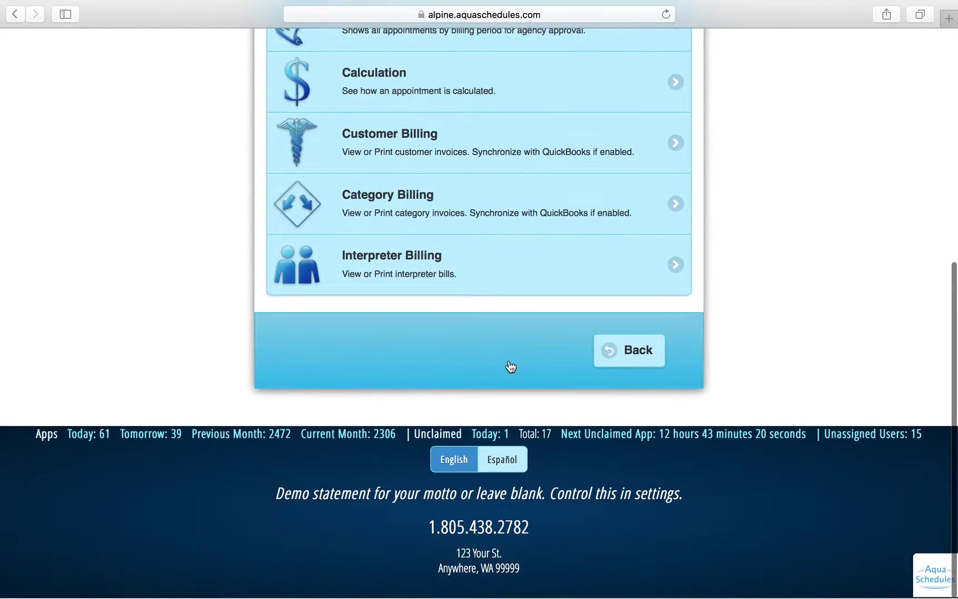
Open Interpreter Billing for the 2016 January period ($69,079.42) and scroll the interpreter invoices.
left_click(485, 291)
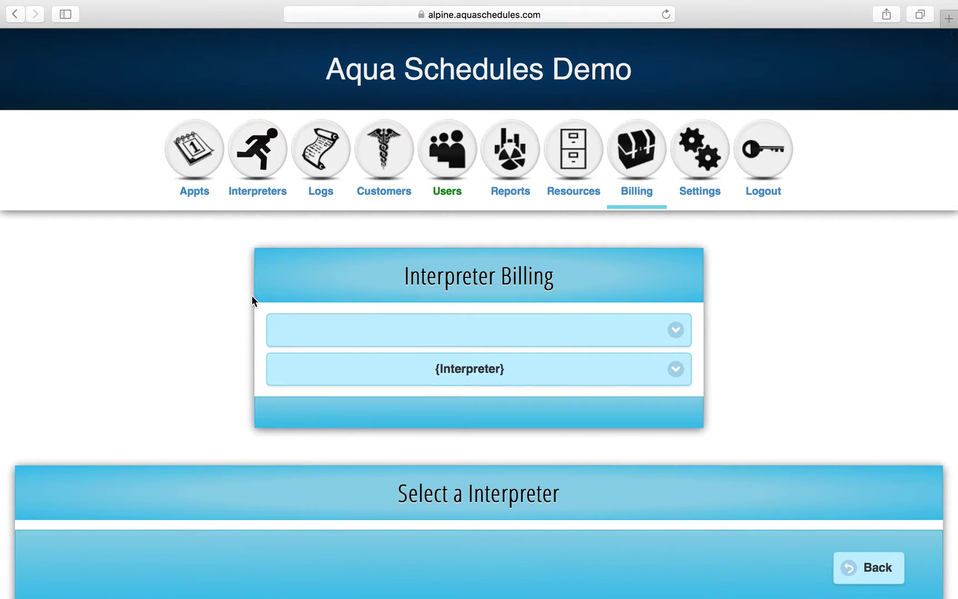
scroll(252, 296, "down", 2)
left_click(364, 310)
left_click(364, 311)
left_click(373, 262)
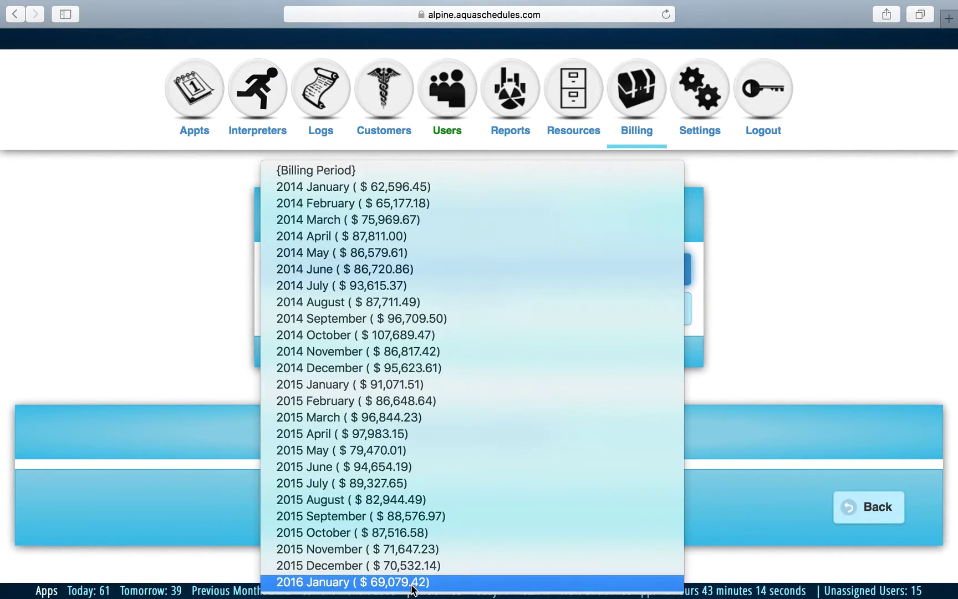
left_click(412, 582)
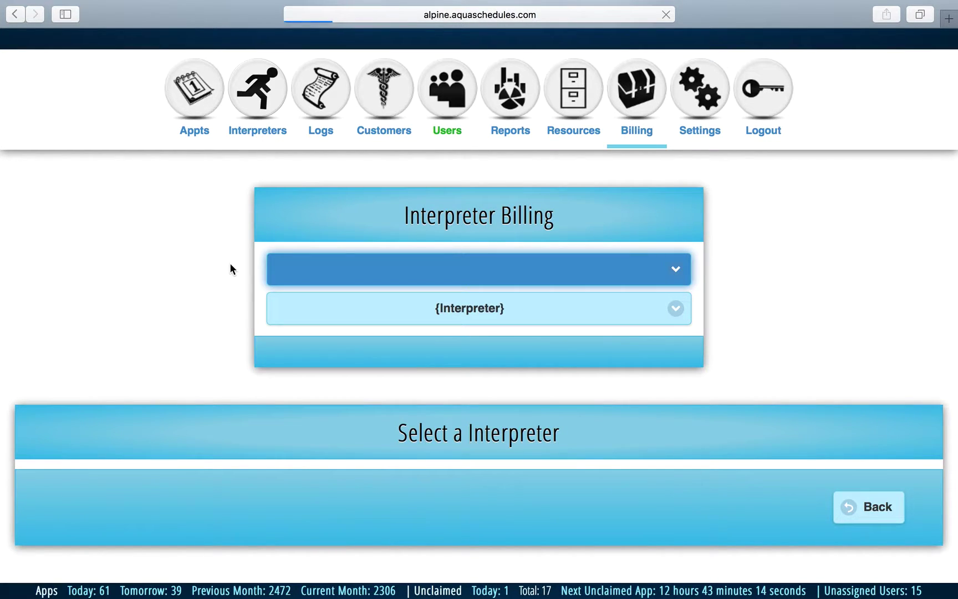
scroll(220, 383, "down", 7)
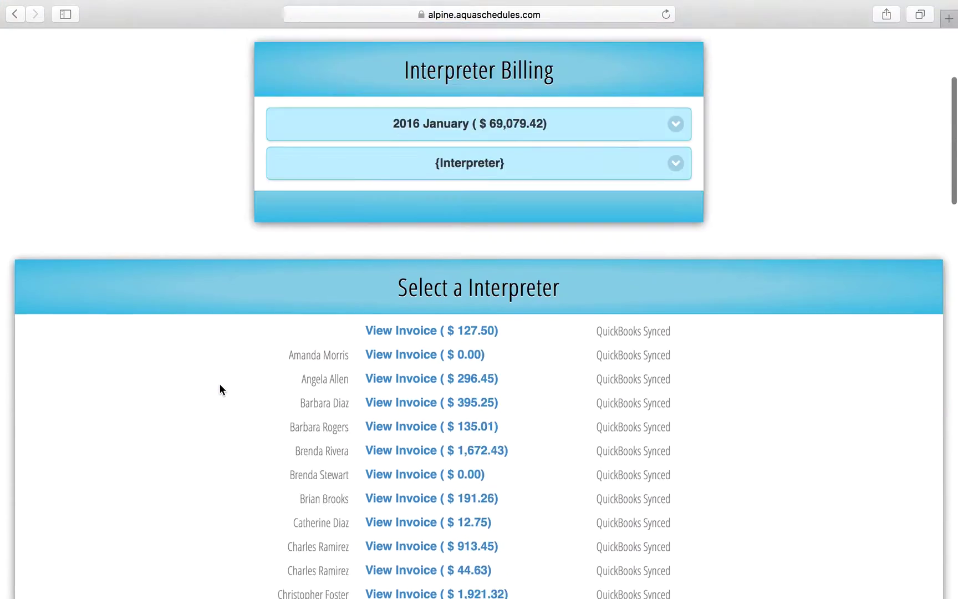
scroll(220, 389, "down", 5)
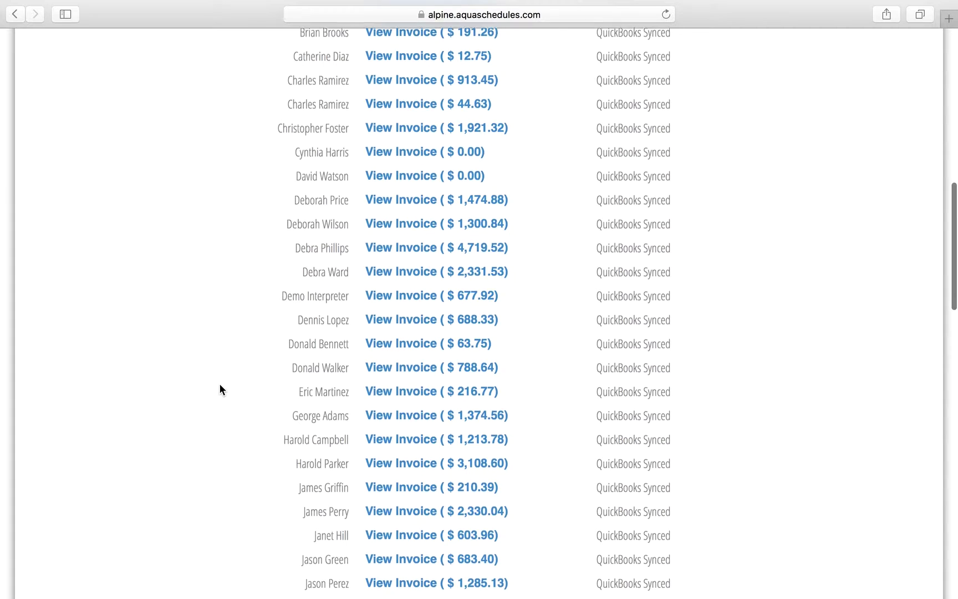
Open the $4,719.52 interpreter invoice and scroll through its 145 appointments to the total.
left_click(422, 238)
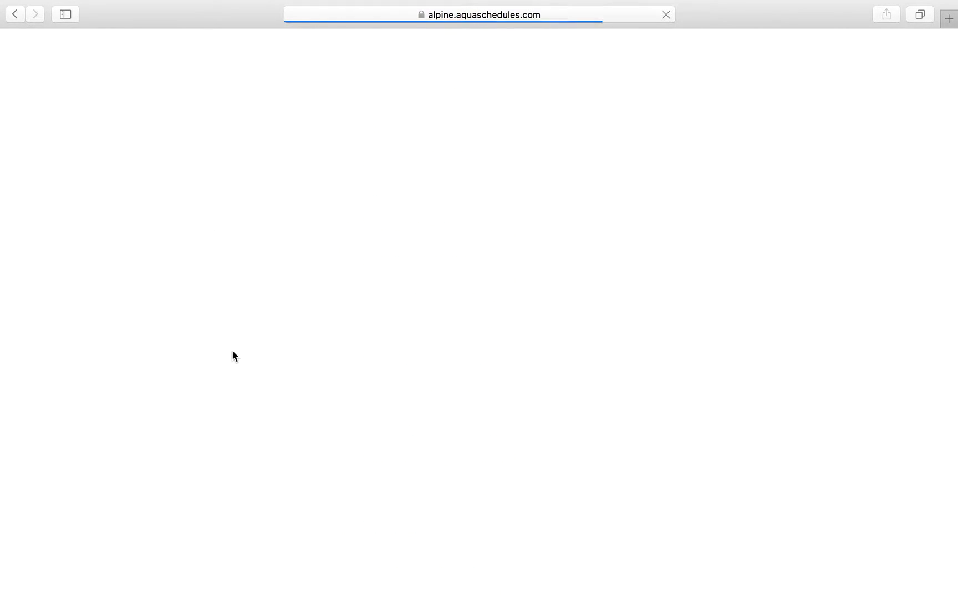
scroll(290, 467, "down", 6)
scroll(290, 462, "down", 5)
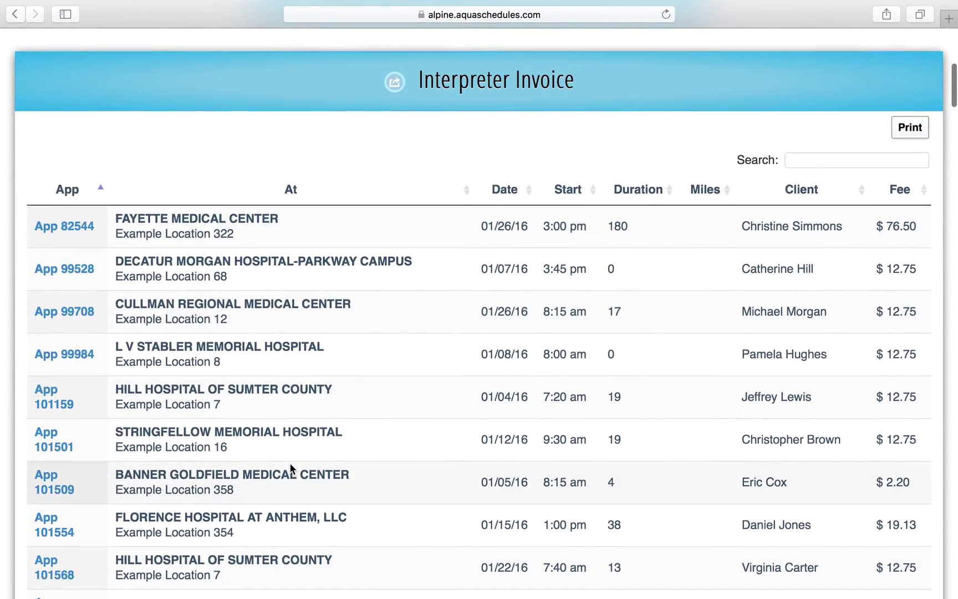
scroll(290, 464, "down", 3)
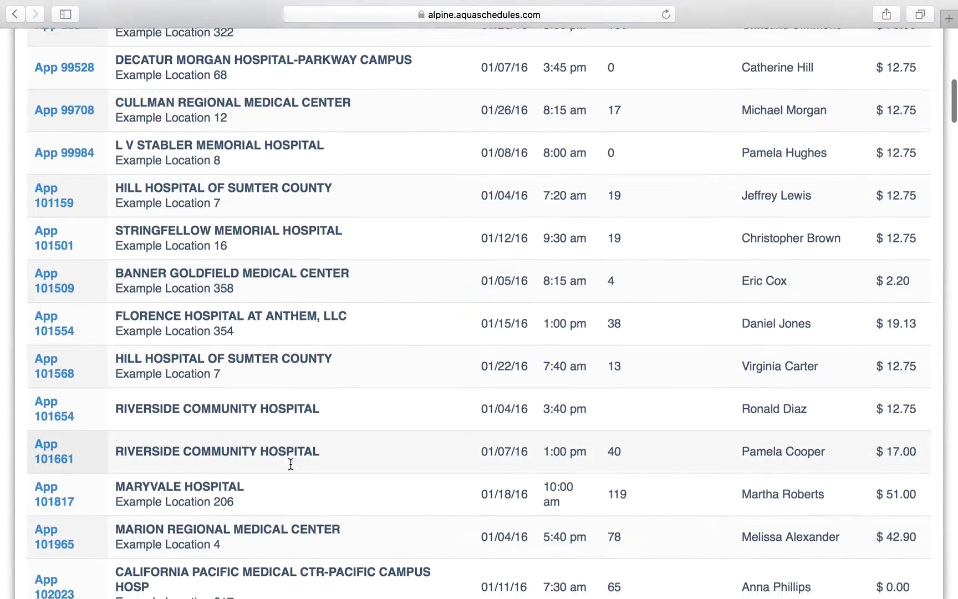
scroll(290, 463, "down", 14)
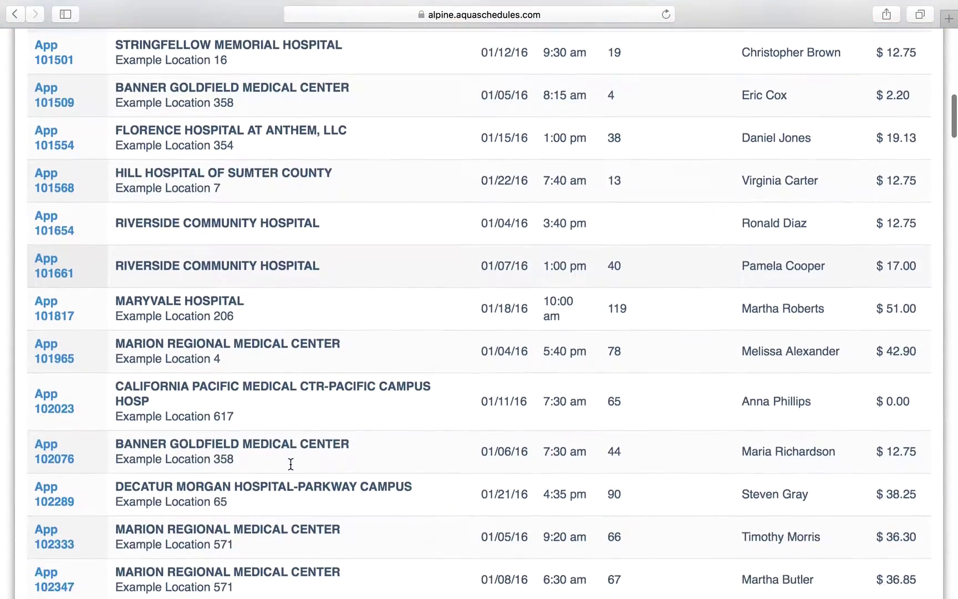
scroll(291, 465, "down", 20)
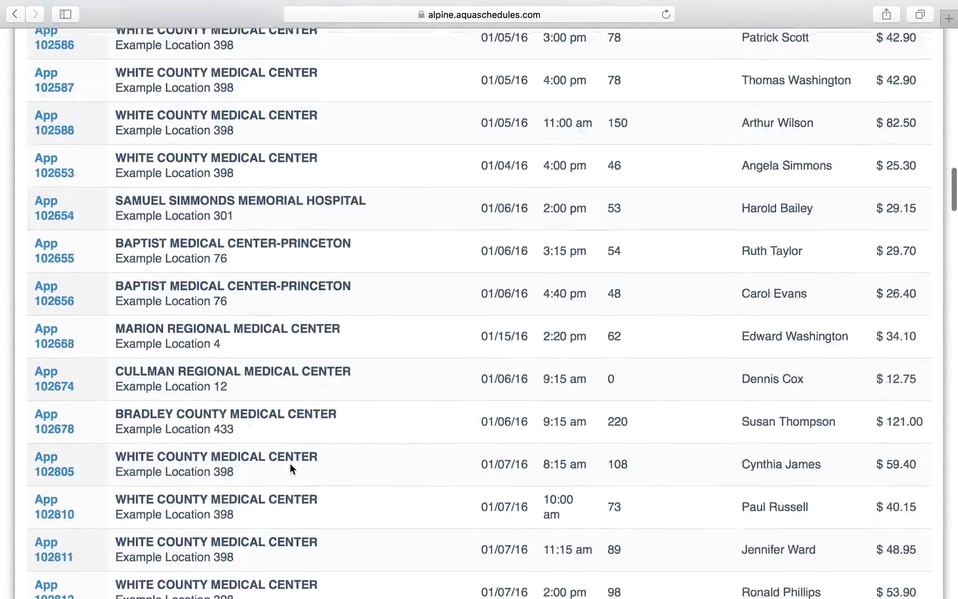
scroll(290, 464, "down", 20)
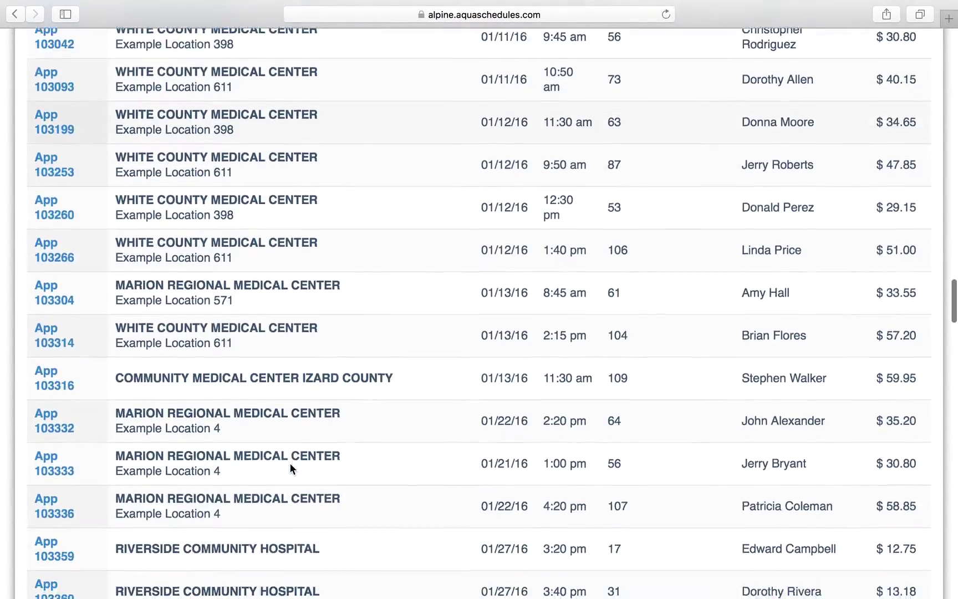
scroll(290, 466, "down", 20)
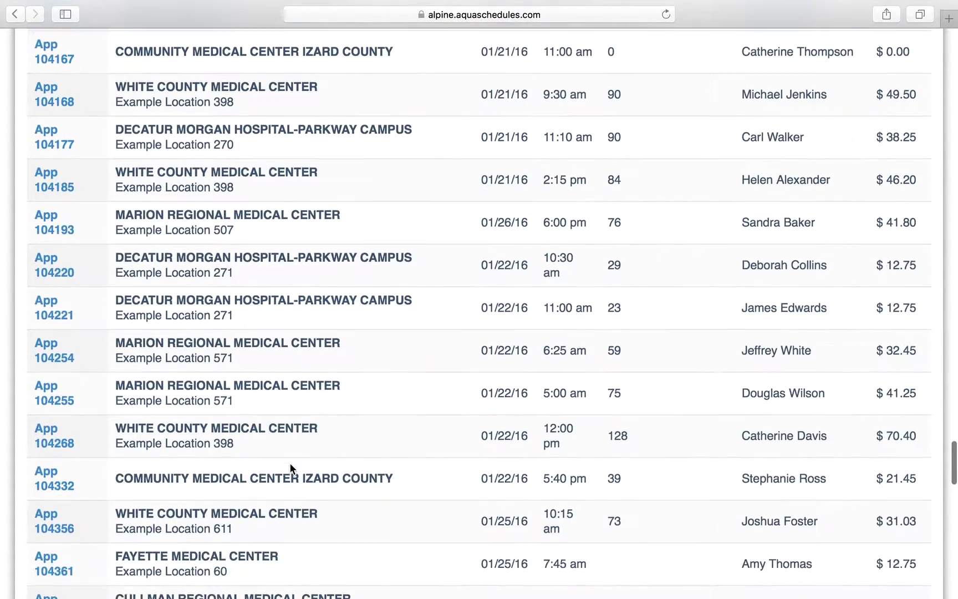
scroll(290, 465, "down", 8)
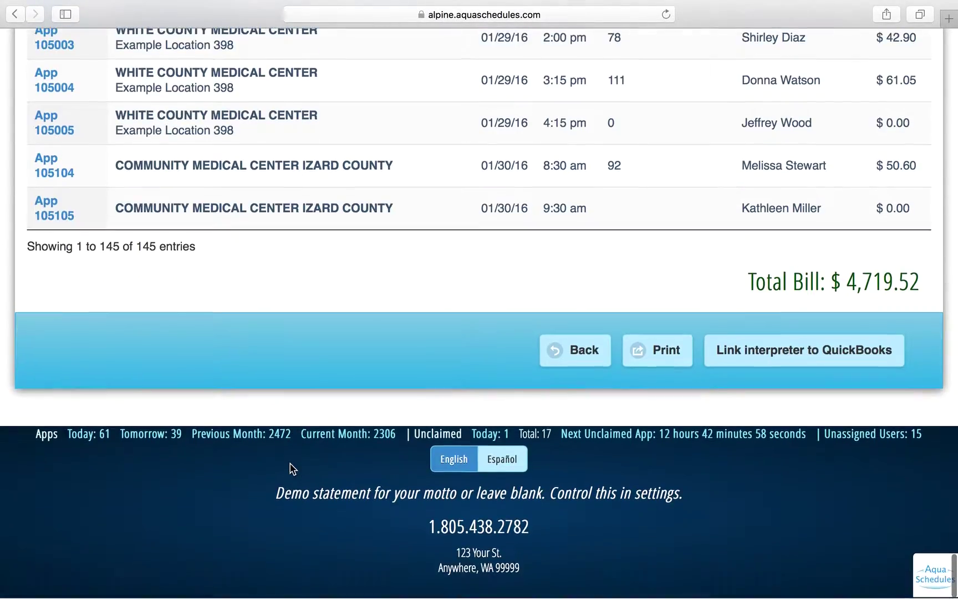
View the printable $4,719.52 invoice for 2016-01-01 to 2016-02-01, then close its tab.
left_click(651, 360)
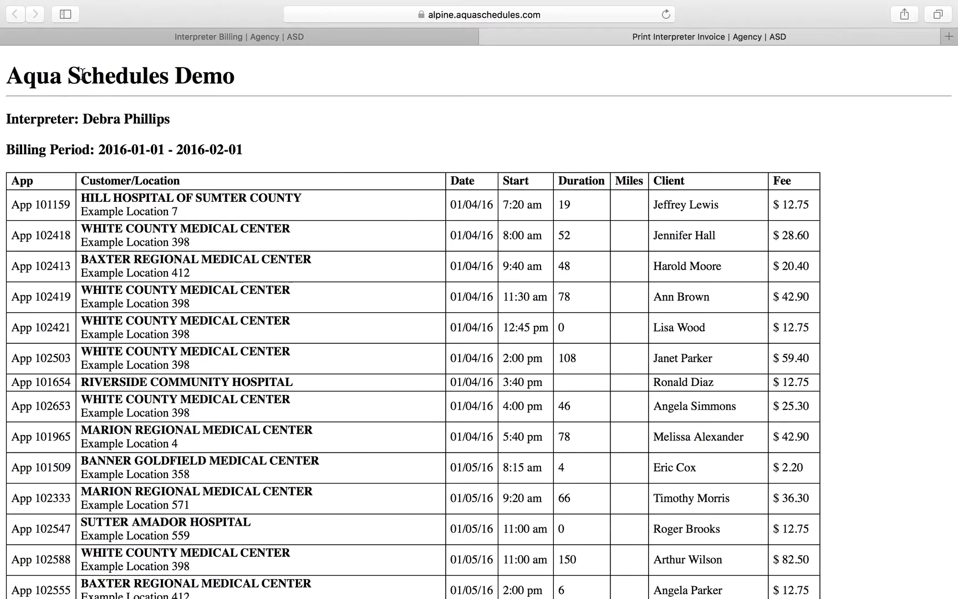
scroll(213, 222, "down", 20)
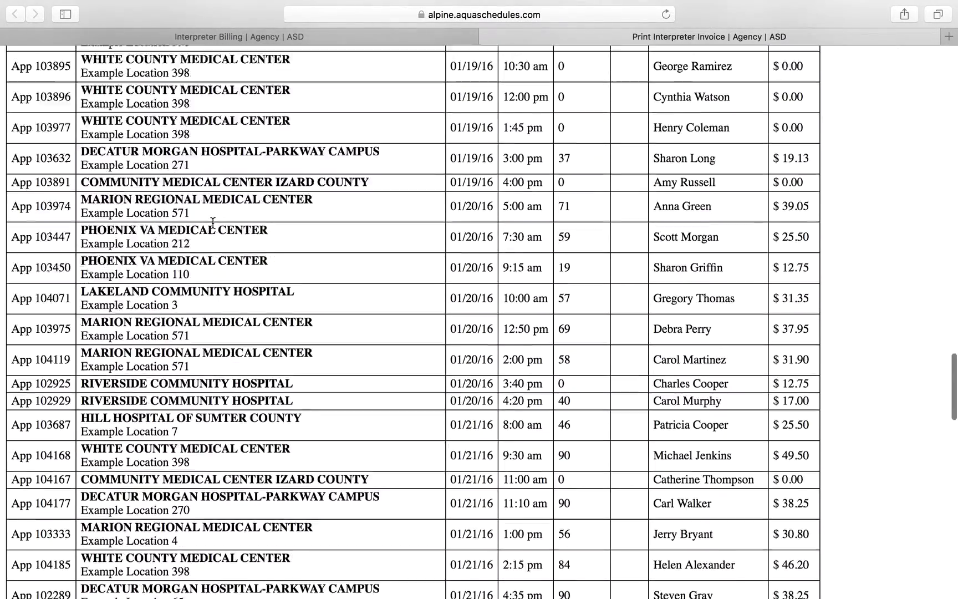
scroll(213, 222, "down", 10)
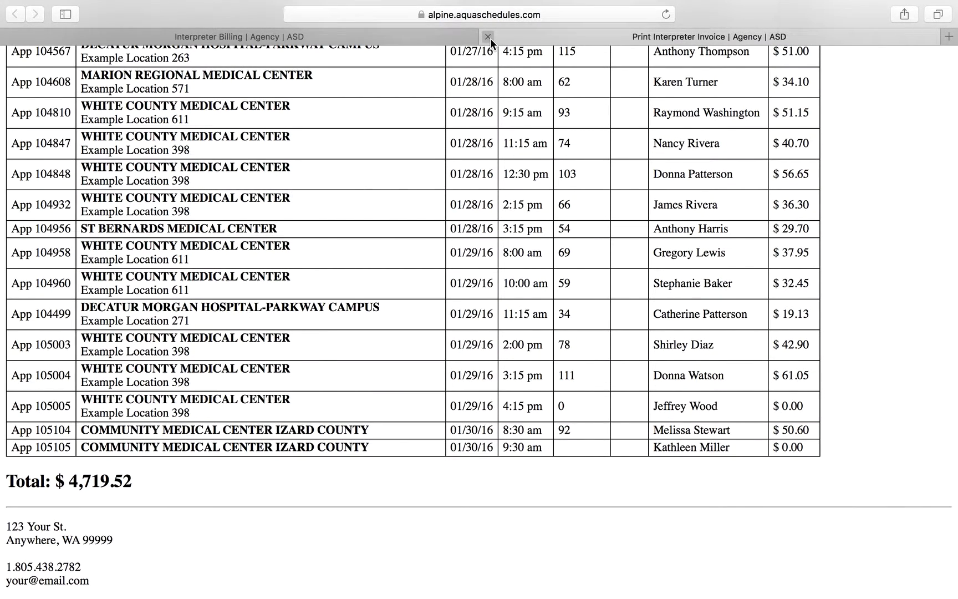
left_click(488, 37)
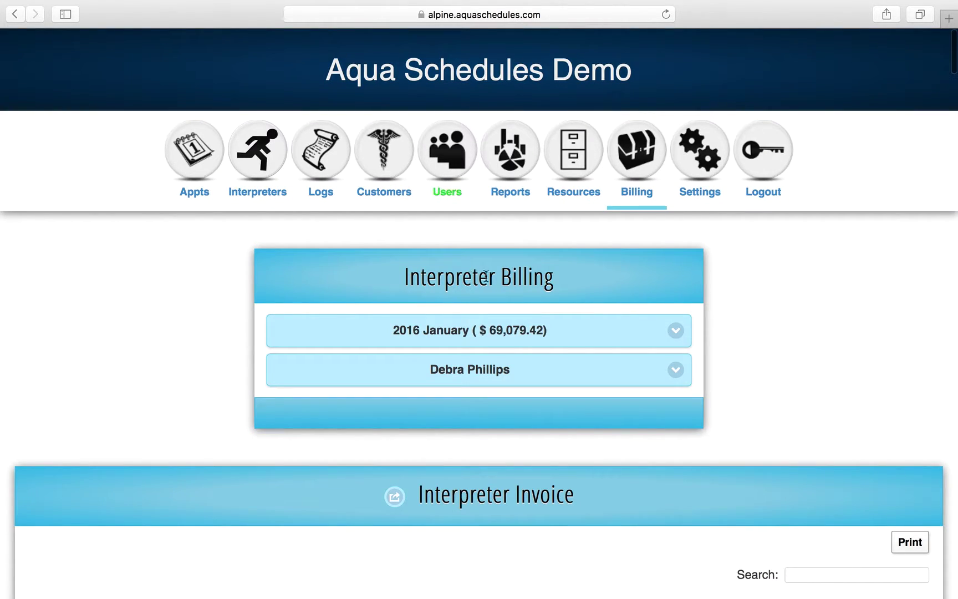
Go from Billing to the Settings Menu and scroll through its setting categories.
left_click(645, 190)
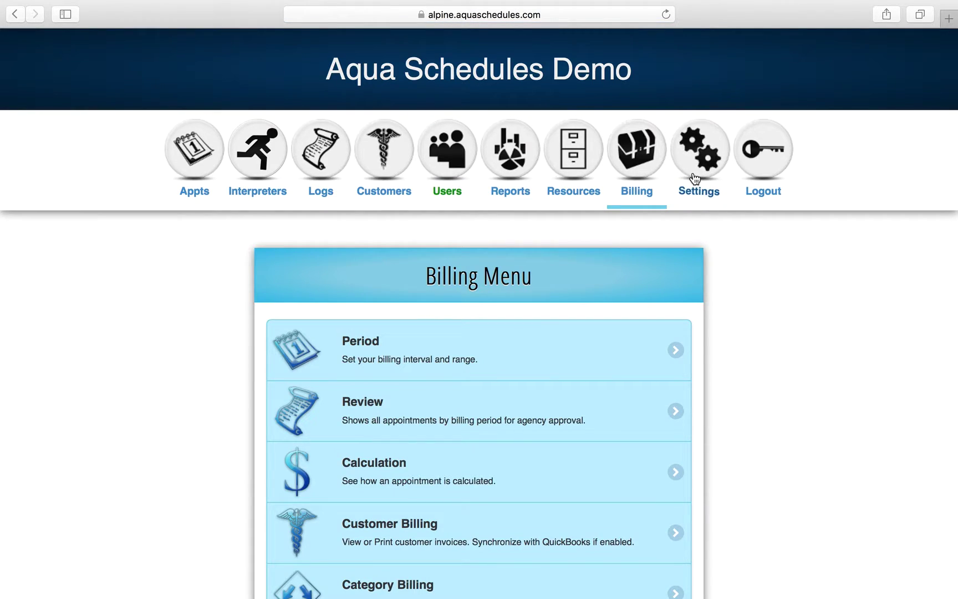
left_click(695, 179)
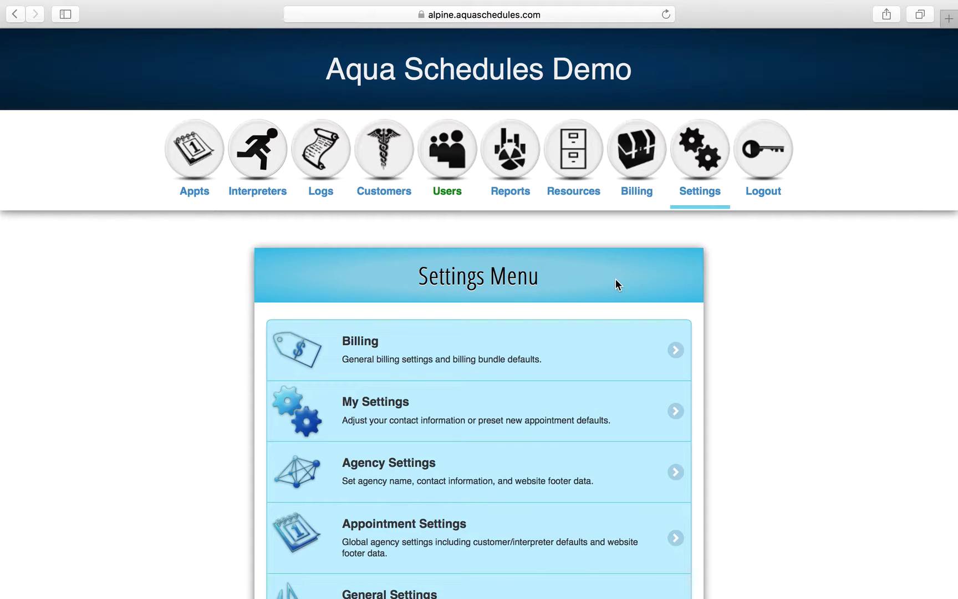
scroll(586, 312, "down", 5)
scroll(585, 311, "down", 1)
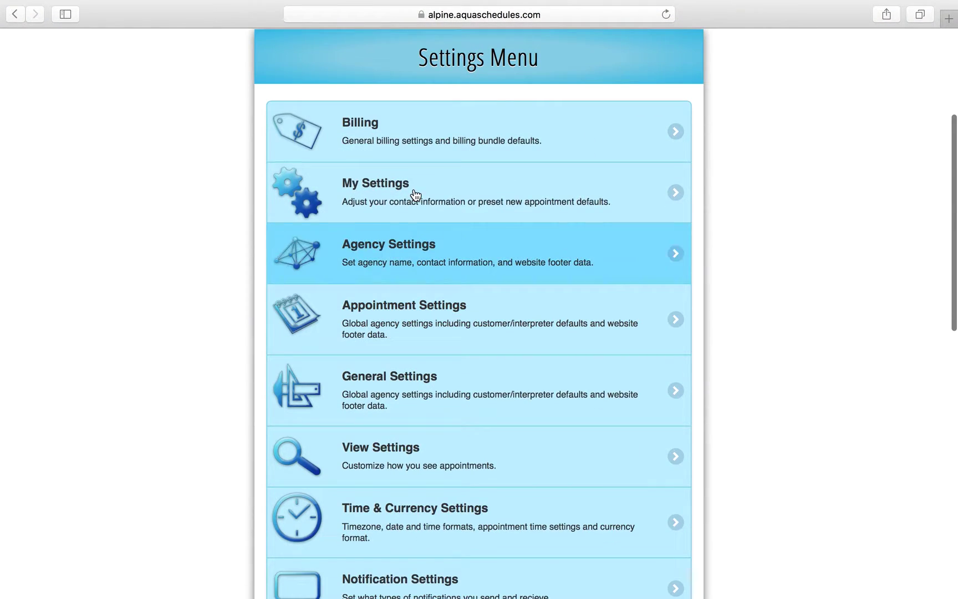
Review the billing calculation settings, then go back to the Billing Settings list.
left_click(420, 124)
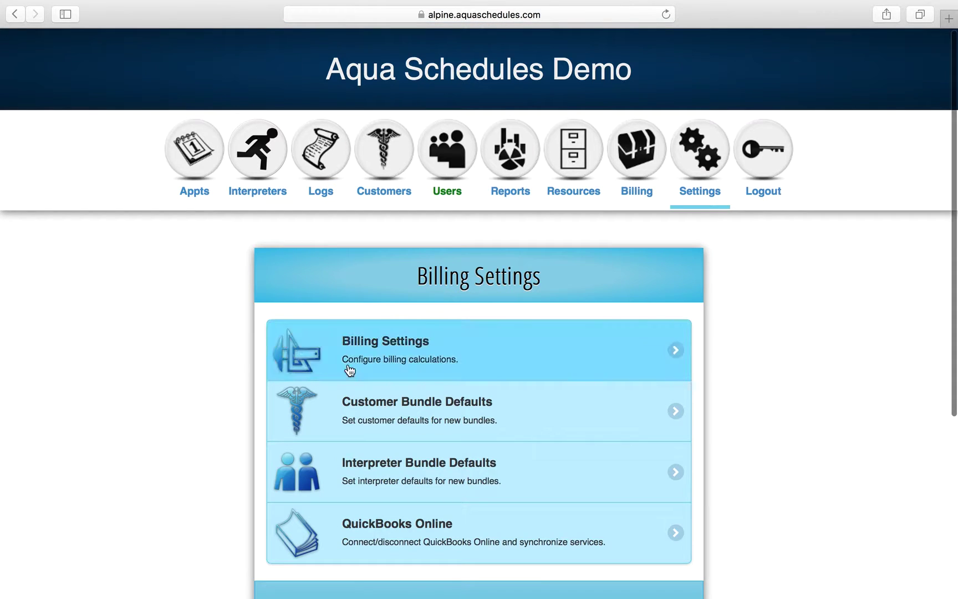
left_click(367, 366)
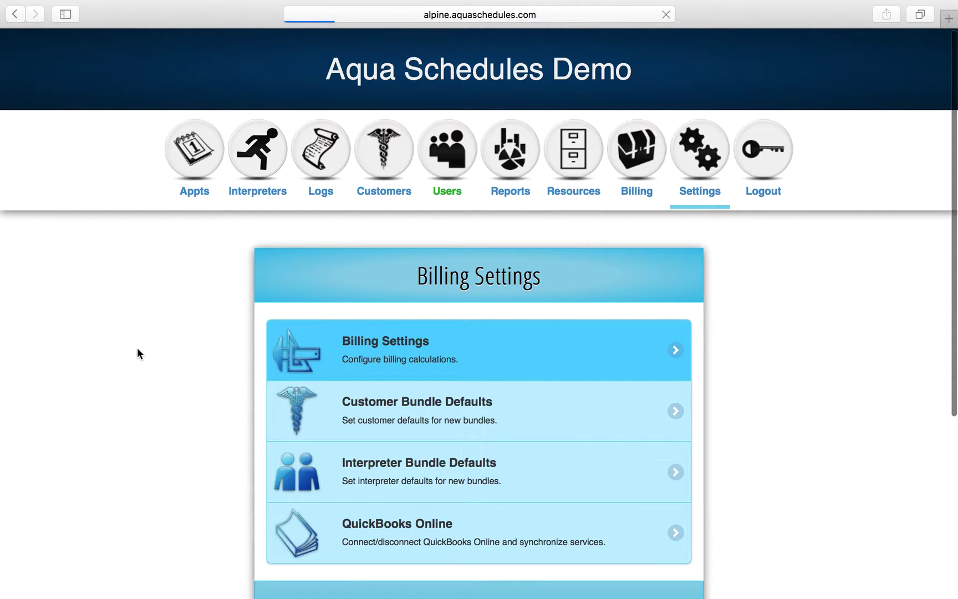
scroll(141, 383, "down", 5)
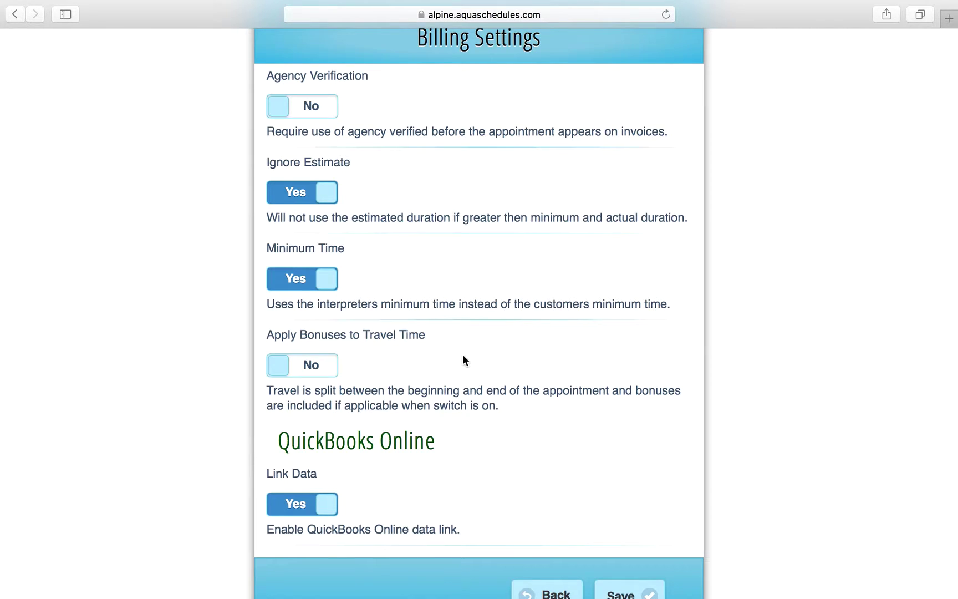
scroll(462, 359, "down", 4)
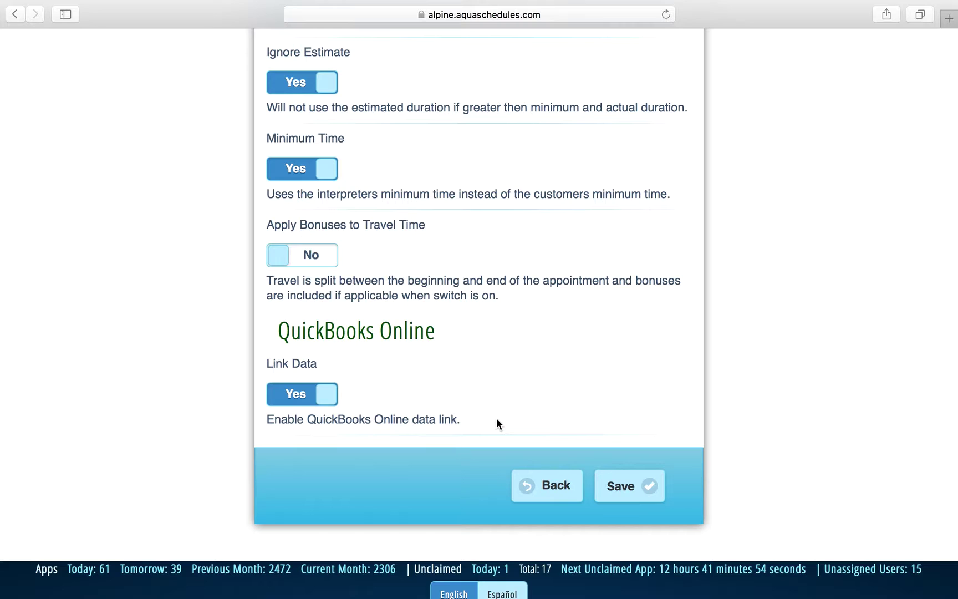
left_click(535, 484)
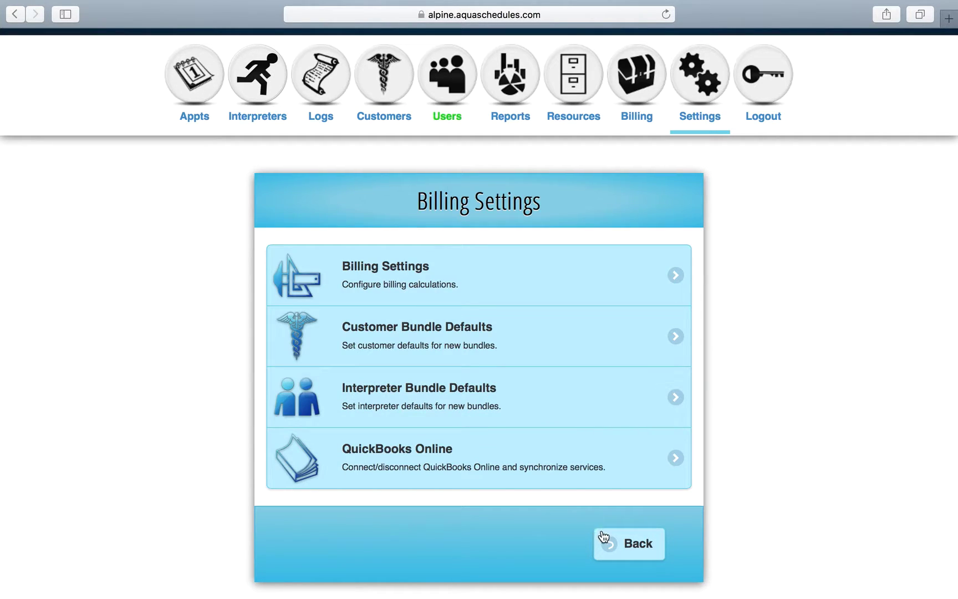
Return to the Settings Menu and browse its pages, from Billing and Agency Settings to Custom Fields.
left_click(619, 549)
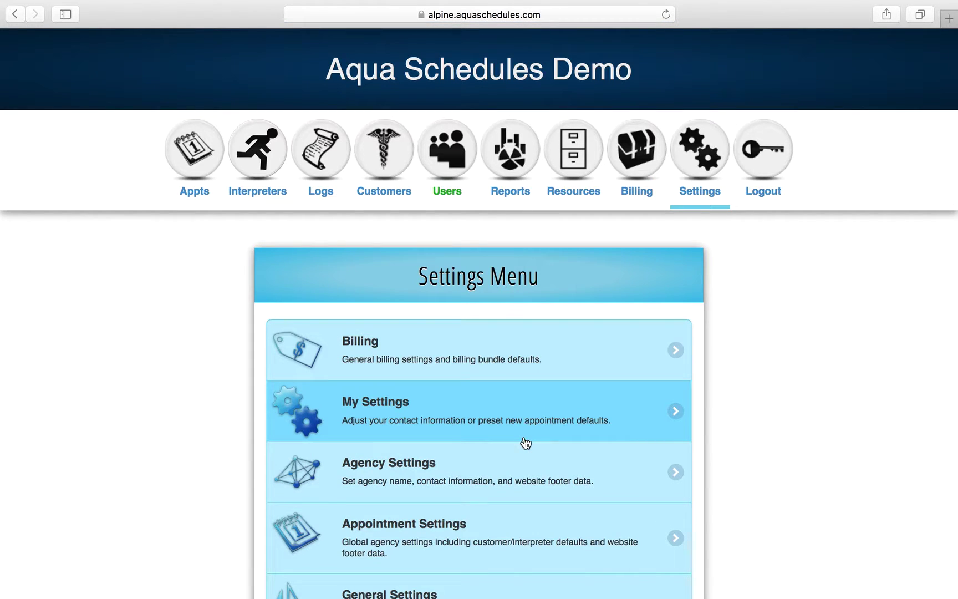
scroll(507, 361, "down", 5)
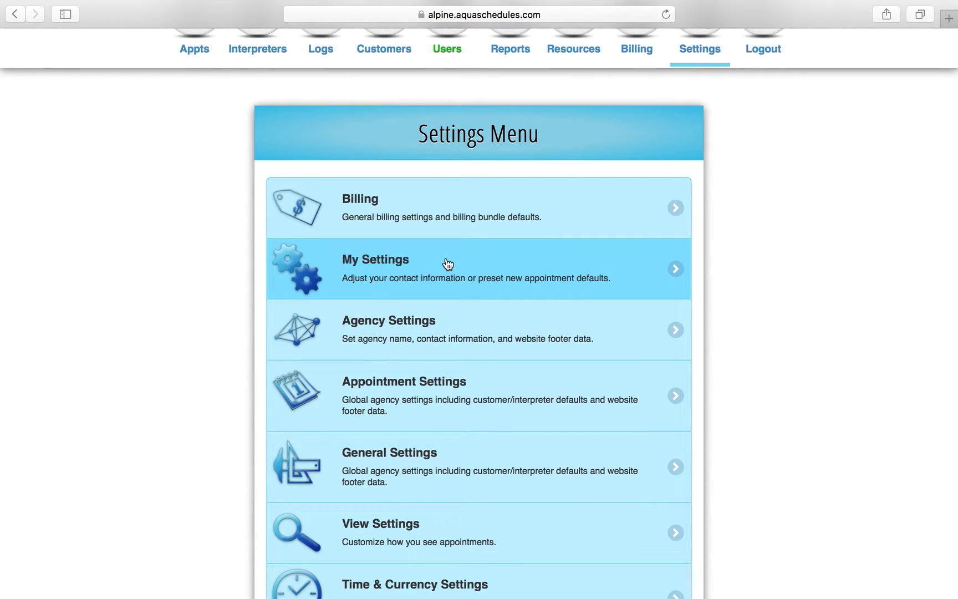
scroll(448, 263, "down", 2)
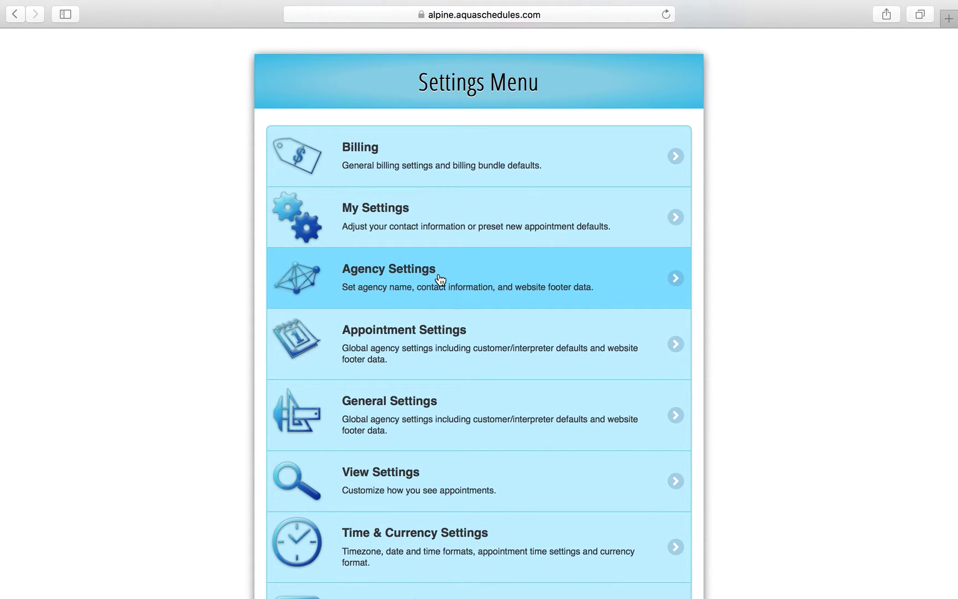
scroll(439, 278, "up", 7)
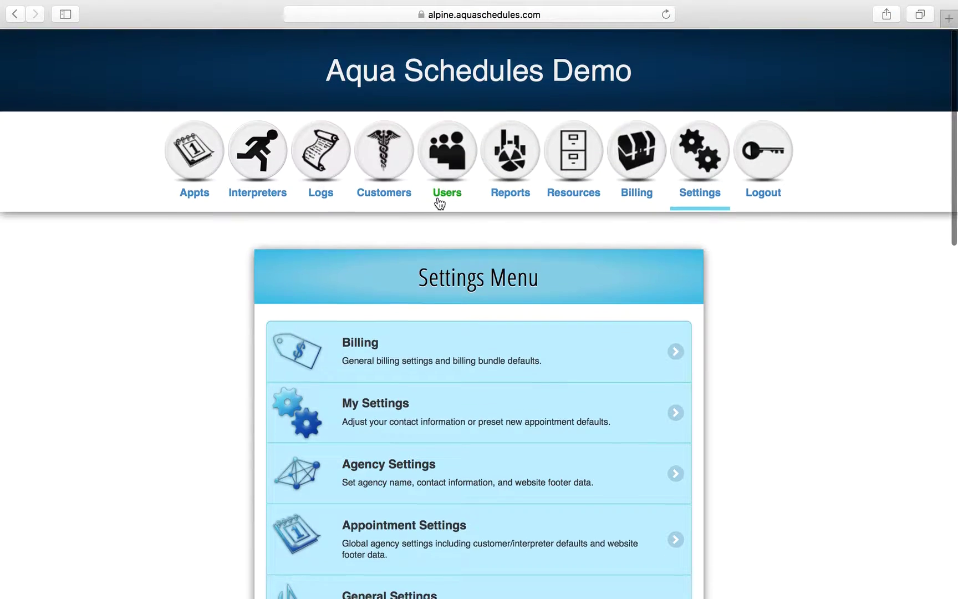
scroll(537, 67, "down", 20)
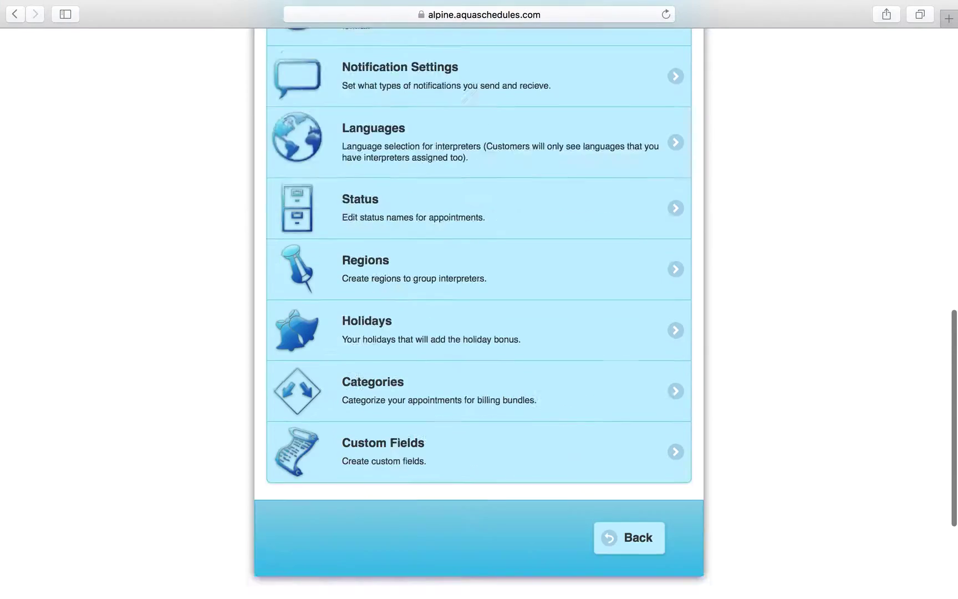
scroll(479, 300, "up", 20)
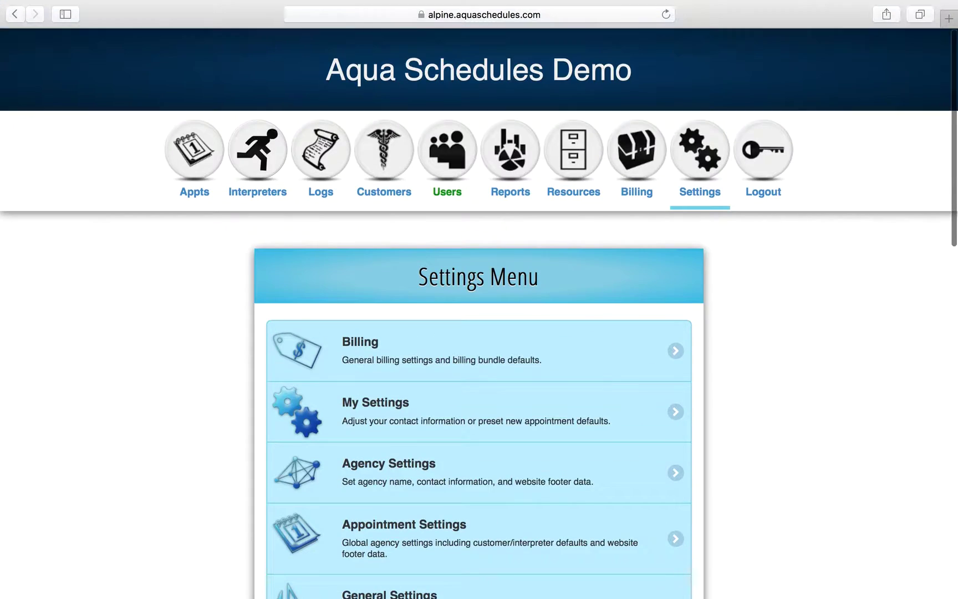
scroll(479, 300, "down", 3)
scroll(479, 299, "down", 2)
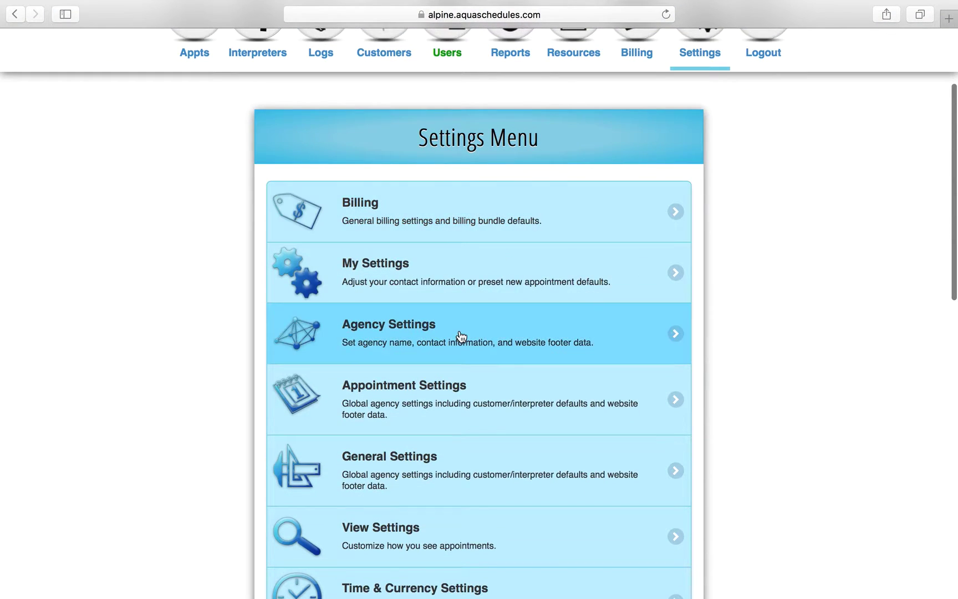
Review Appointment Settings defaults: Spanish, Medical, e-signatures accepted and 12-hour maximum duration.
left_click(459, 404)
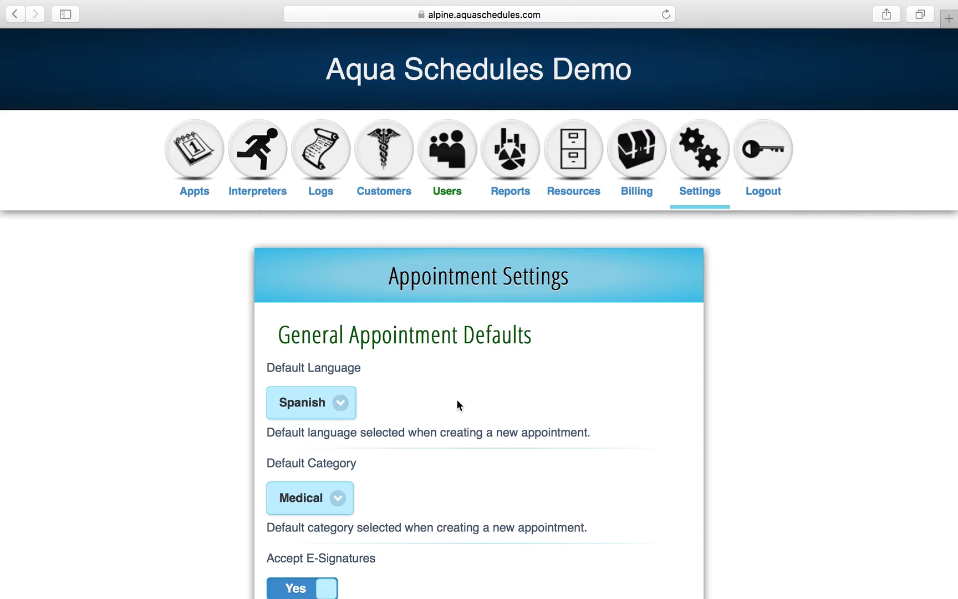
scroll(457, 400, "down", 2)
scroll(457, 400, "down", 5)
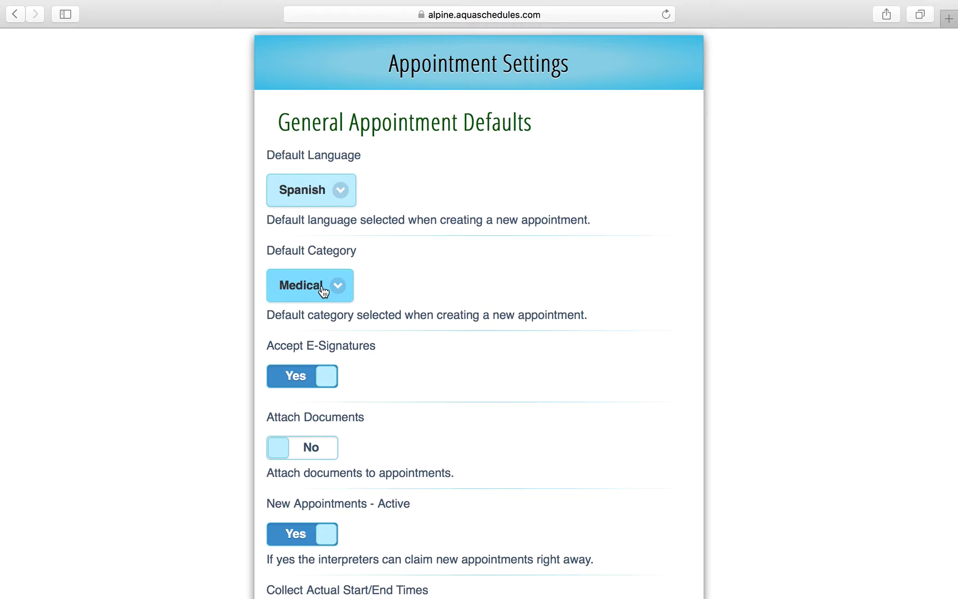
scroll(316, 290, "down", 2)
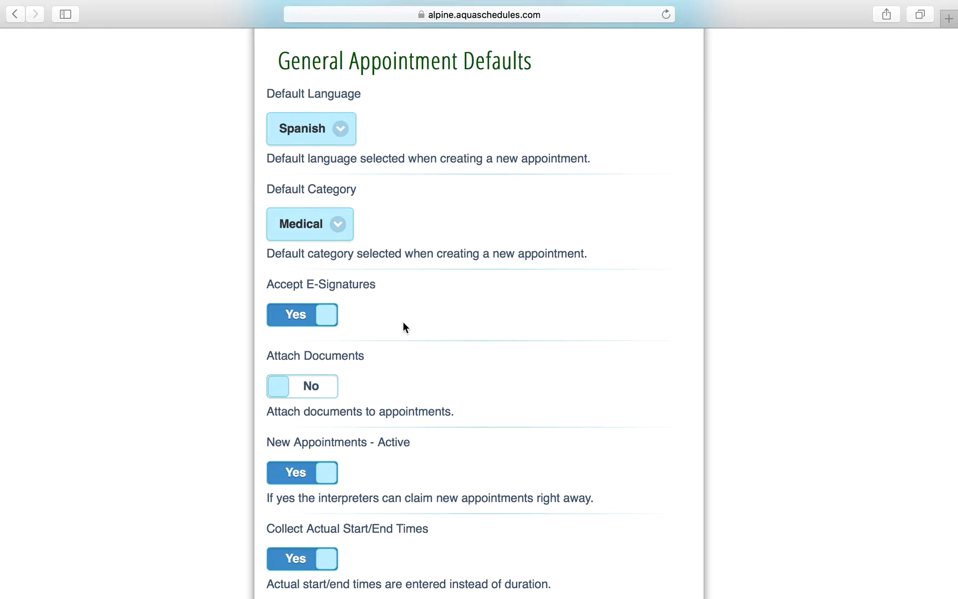
scroll(402, 327, "down", 2)
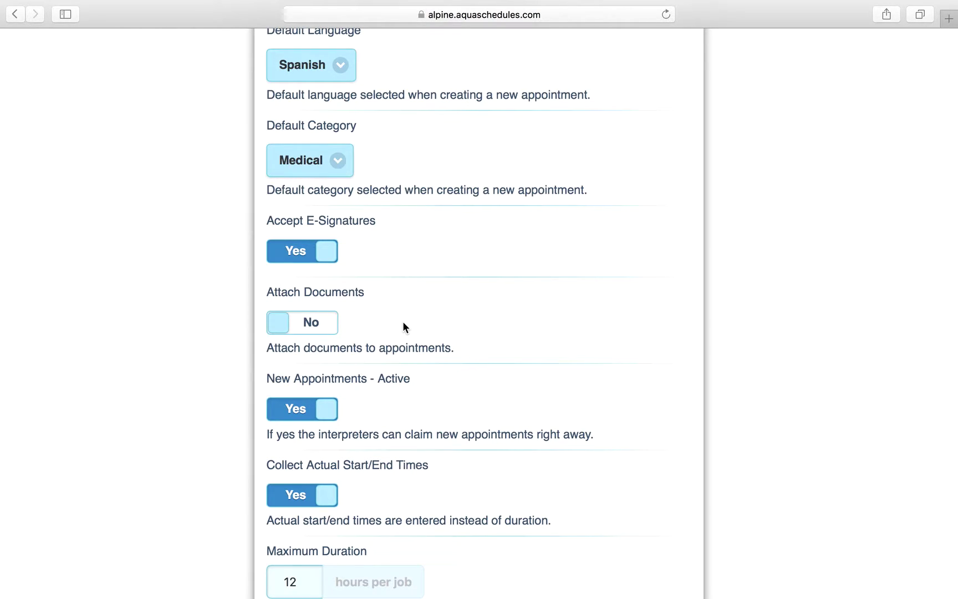
scroll(403, 321, "up", 6)
Open the day's appointments and show the 9:00 am Spanish medical appointment 107217 down to its Signature field.
left_click(190, 170)
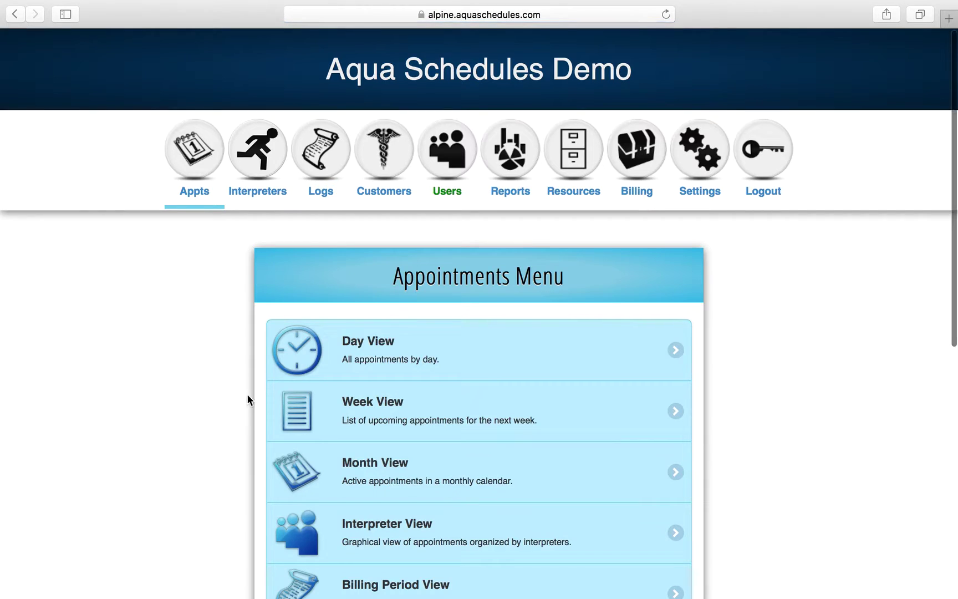
left_click(335, 363)
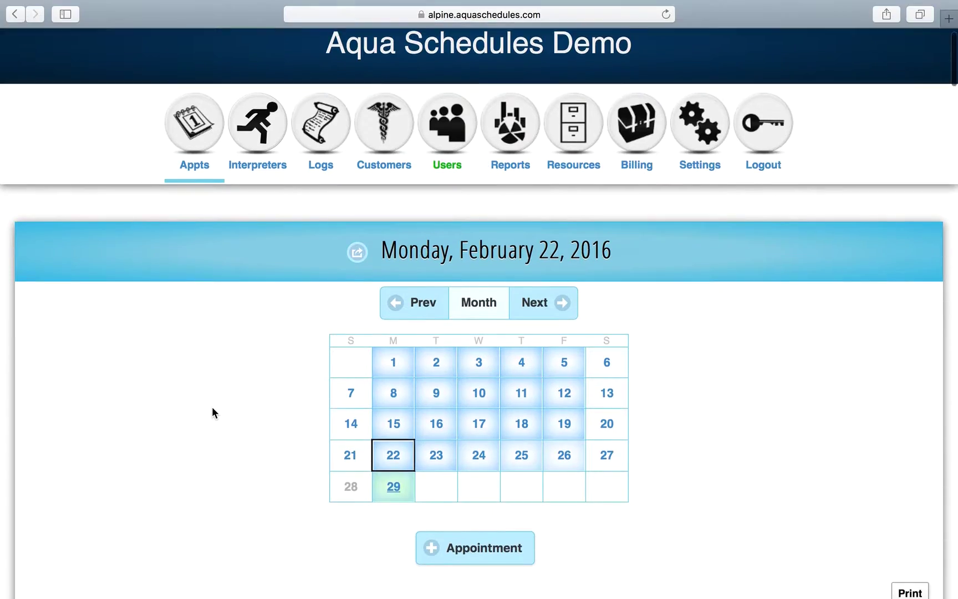
scroll(212, 410, "down", 5)
left_click(49, 479)
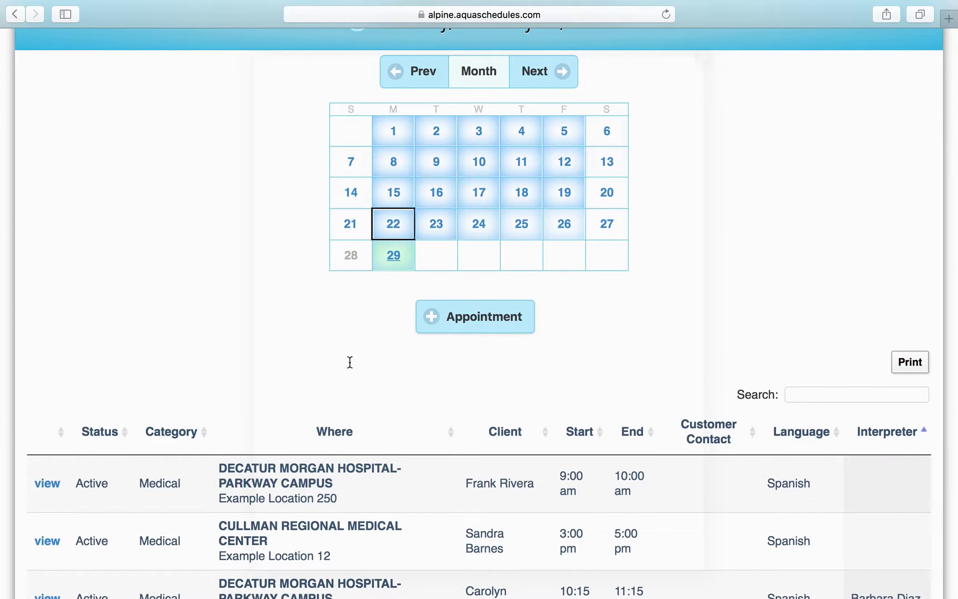
scroll(406, 387, "down", 10)
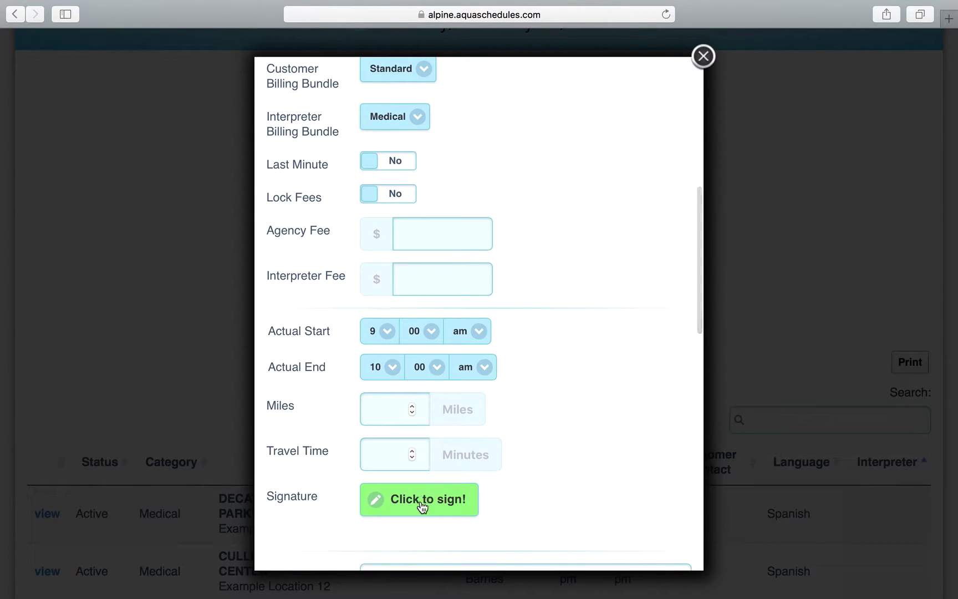
Draw a handwritten signature for appointment 107217 on the signing pad and save it.
left_click(423, 507)
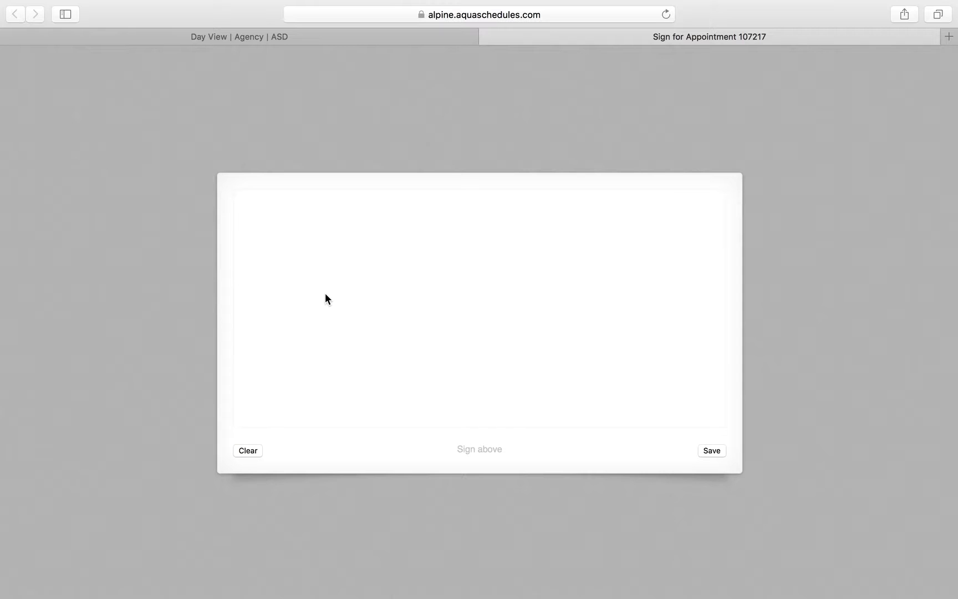
left_click_drag(295, 308, 273, 340)
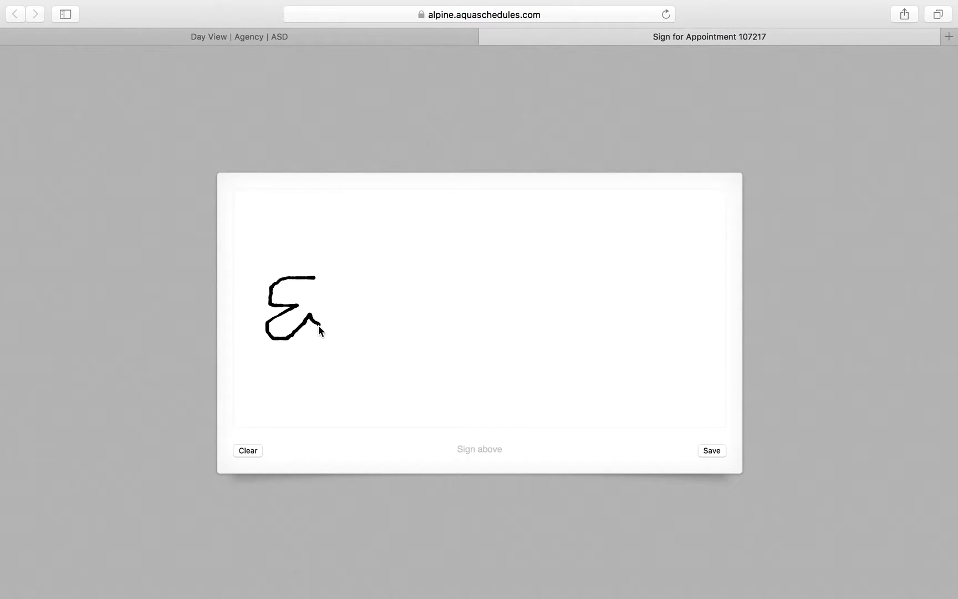
mouse_move(335, 330)
left_mouse_down()
mouse_move(340, 313)
mouse_move(344, 337)
mouse_move(377, 314)
mouse_move(369, 330)
left_mouse_up()
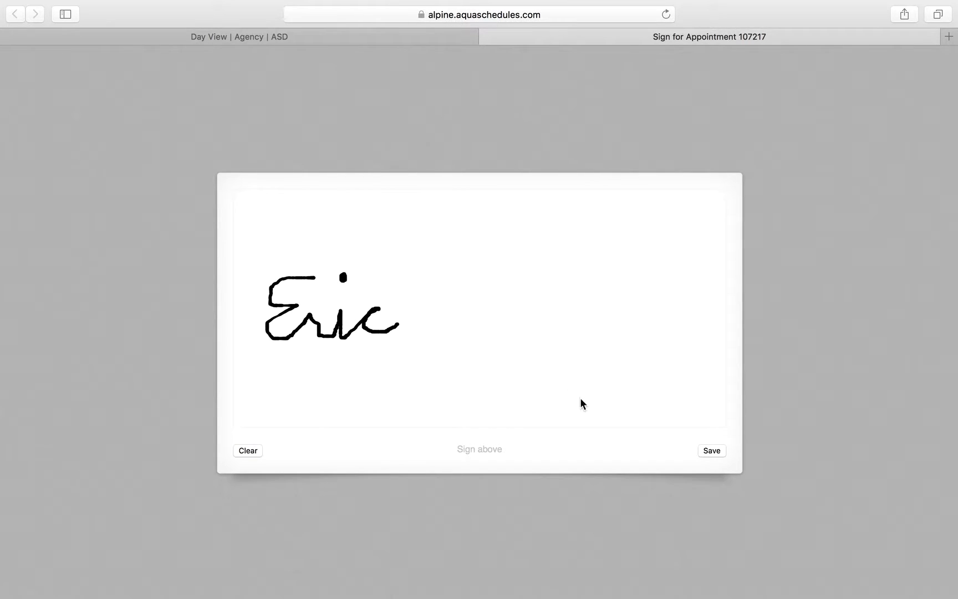
left_click(711, 451)
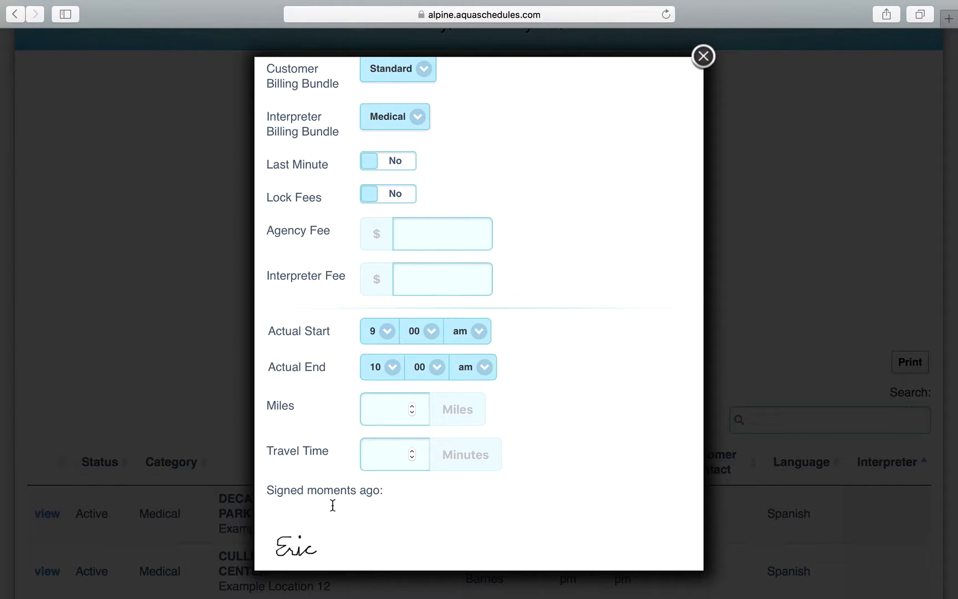
Reopen appointment 107217 to confirm its signature is dated February 29, 2016, 7:51 pm.
left_click(184, 379)
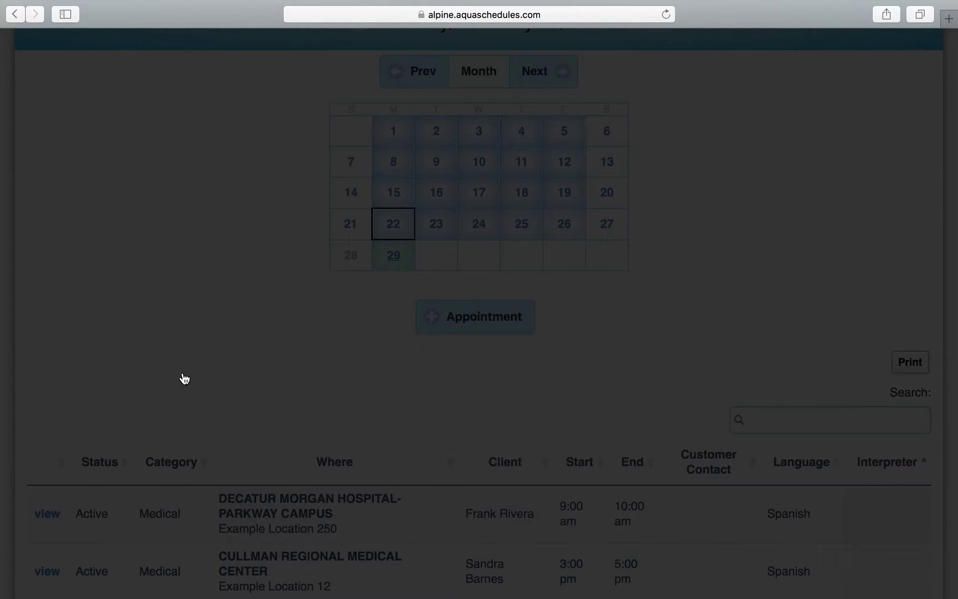
left_click(46, 514)
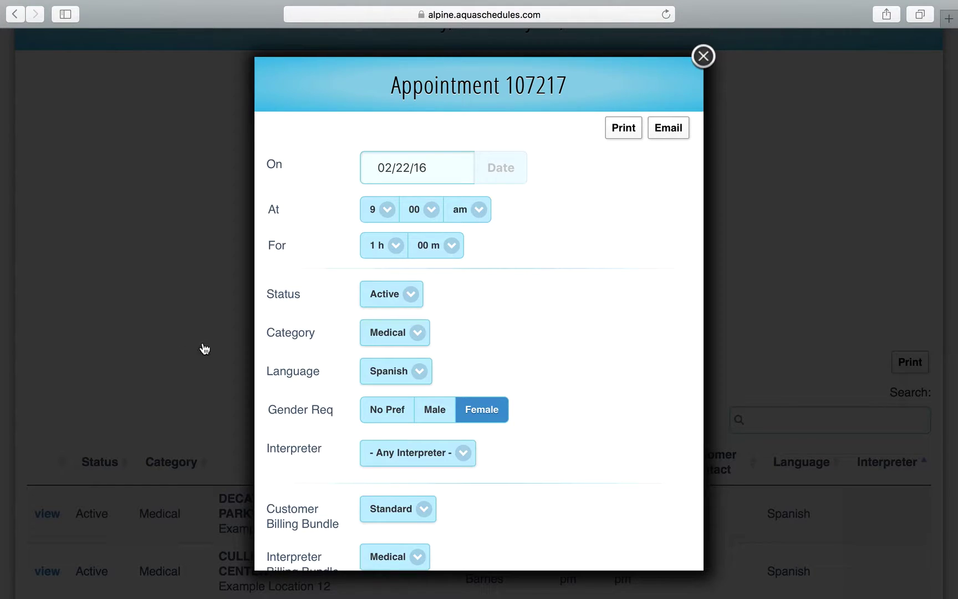
scroll(295, 430, "down", 10)
scroll(295, 430, "down", 2)
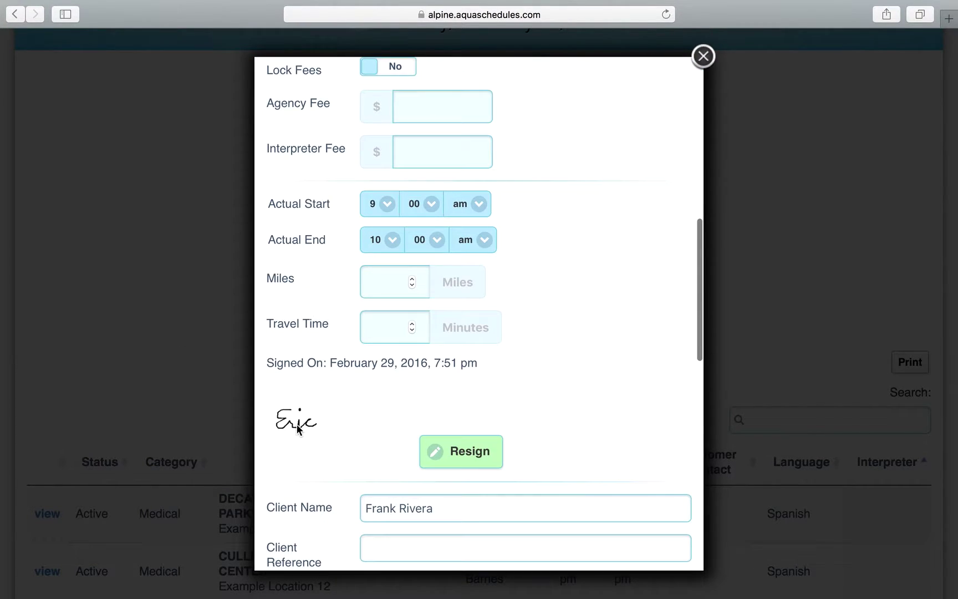
left_click(217, 409)
Glance at Time & Currency Settings and return to the Settings Menu.
scroll(164, 299, "up", 5)
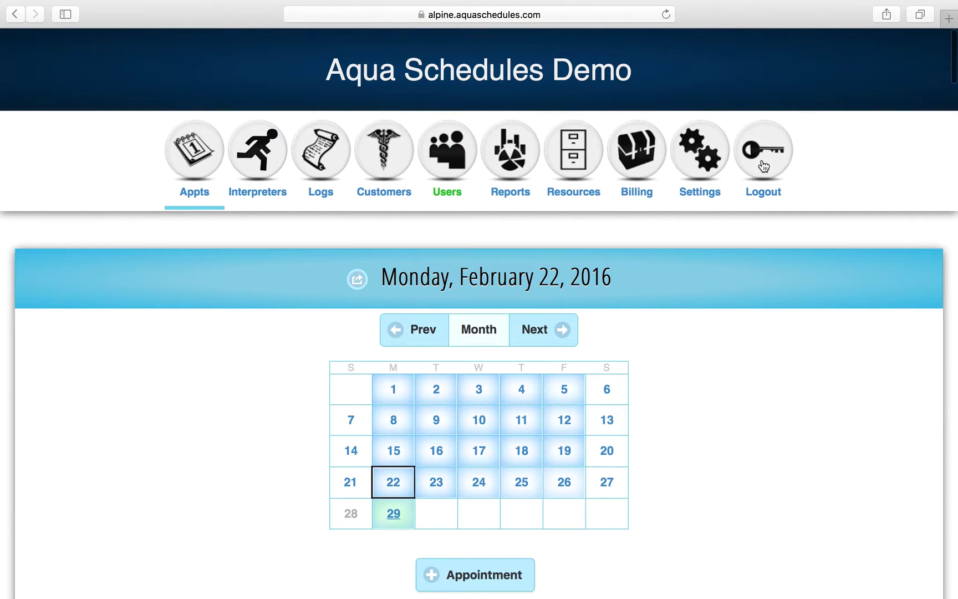
left_click(711, 172)
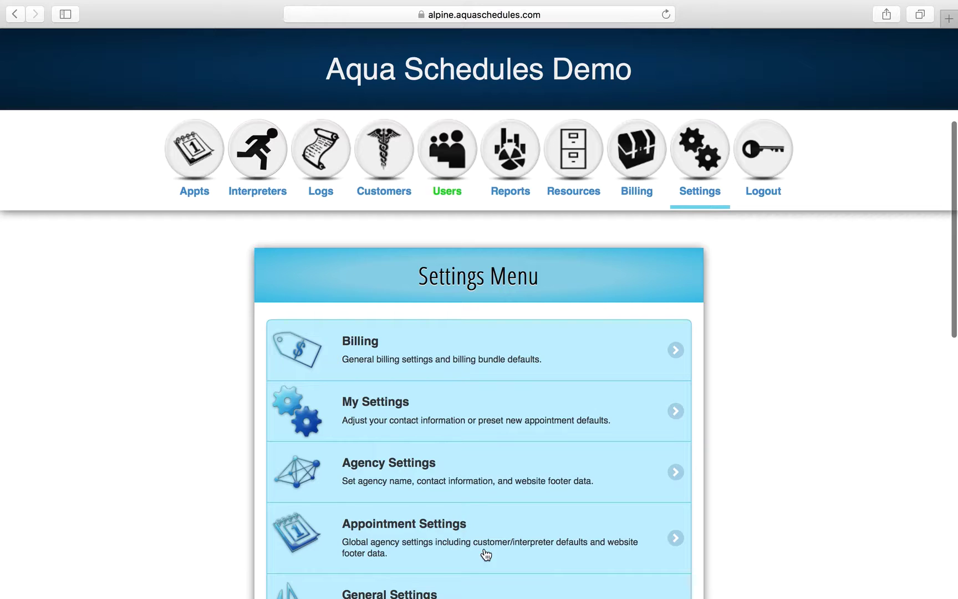
left_click(483, 536)
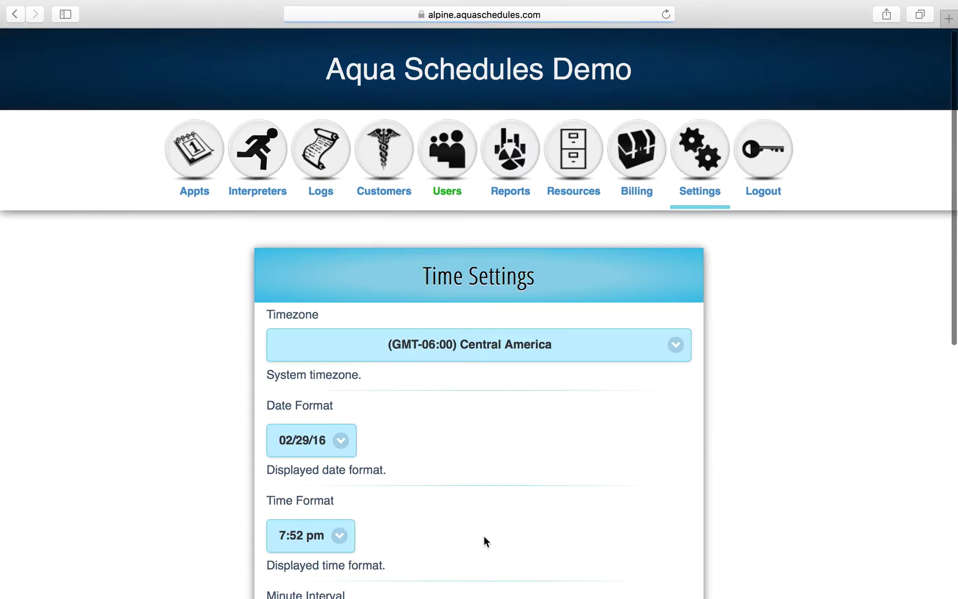
scroll(484, 537, "down", 5)
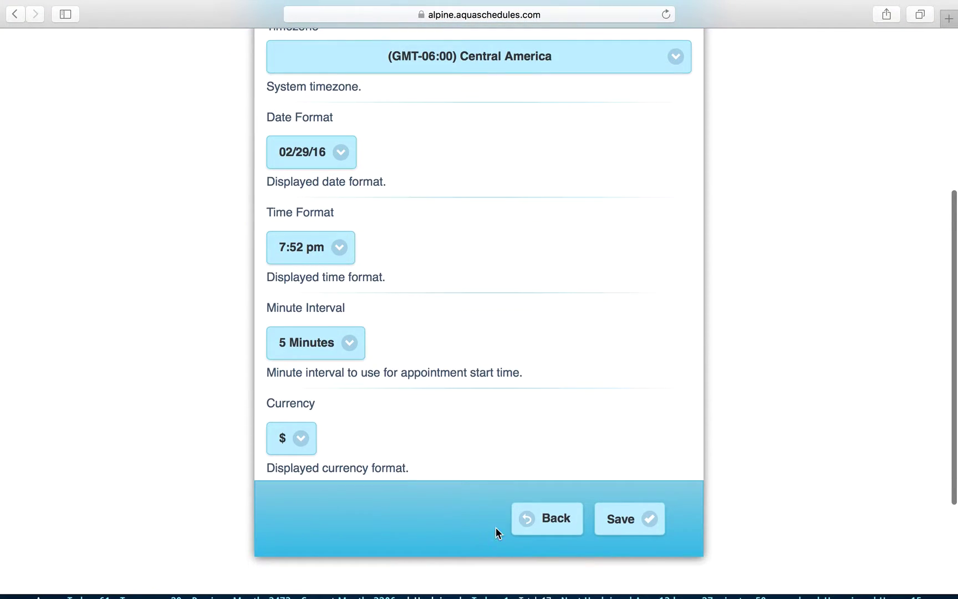
left_click(548, 519)
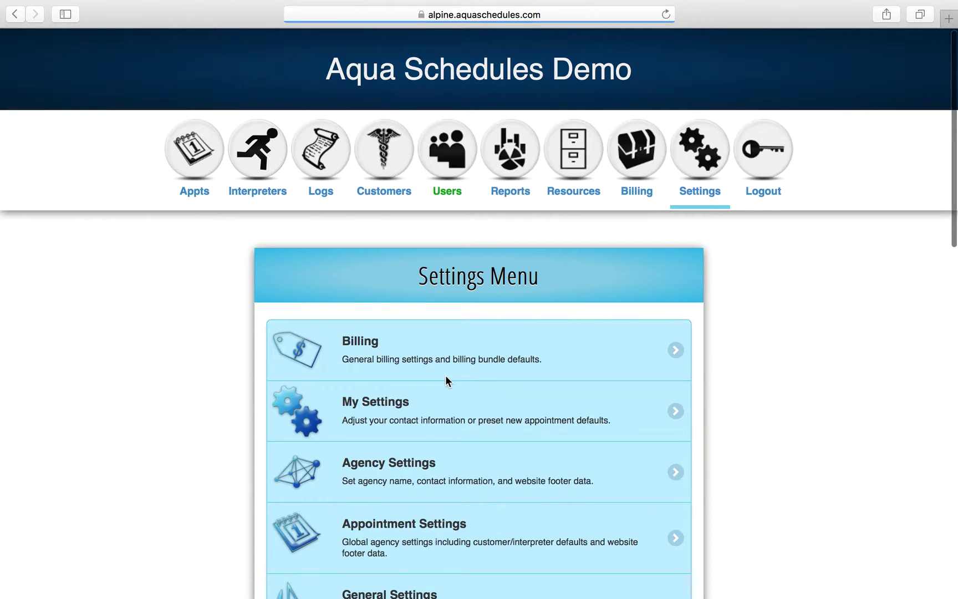
Browse Appointment Settings through Note Visibility and the Customer Contact and Client Reference labels to the Save button.
left_click(420, 539)
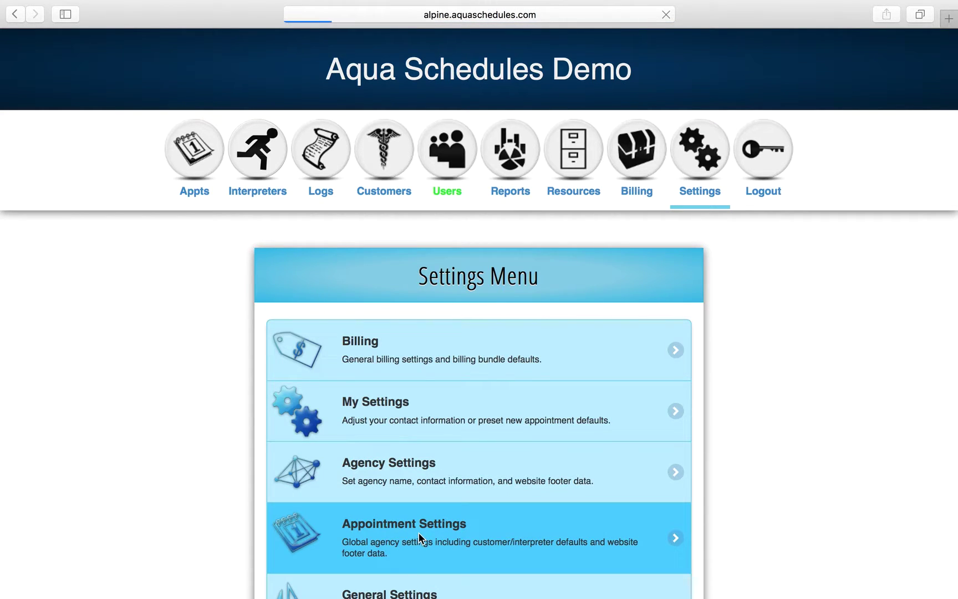
scroll(419, 532, "down", 10)
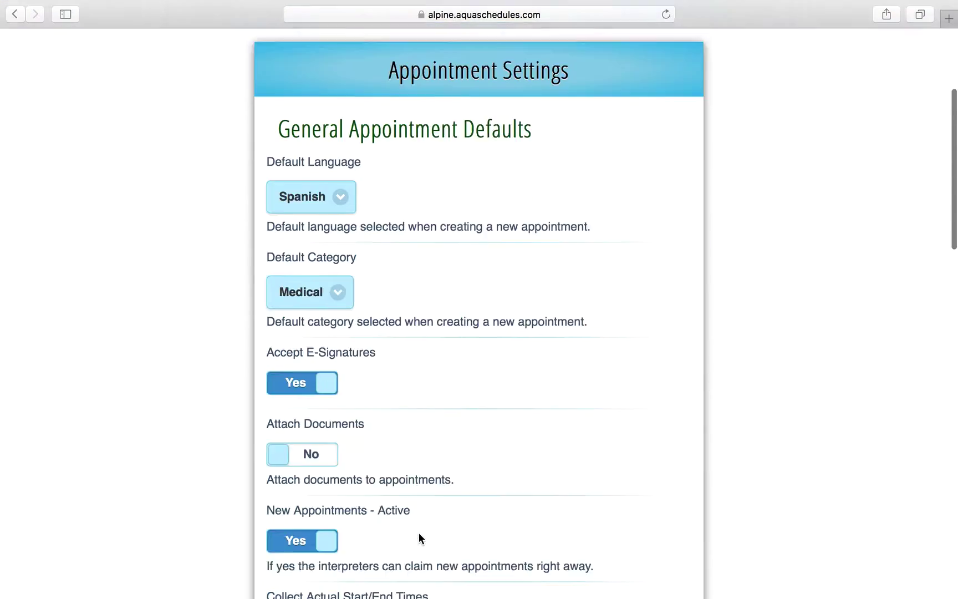
scroll(419, 532, "down", 2)
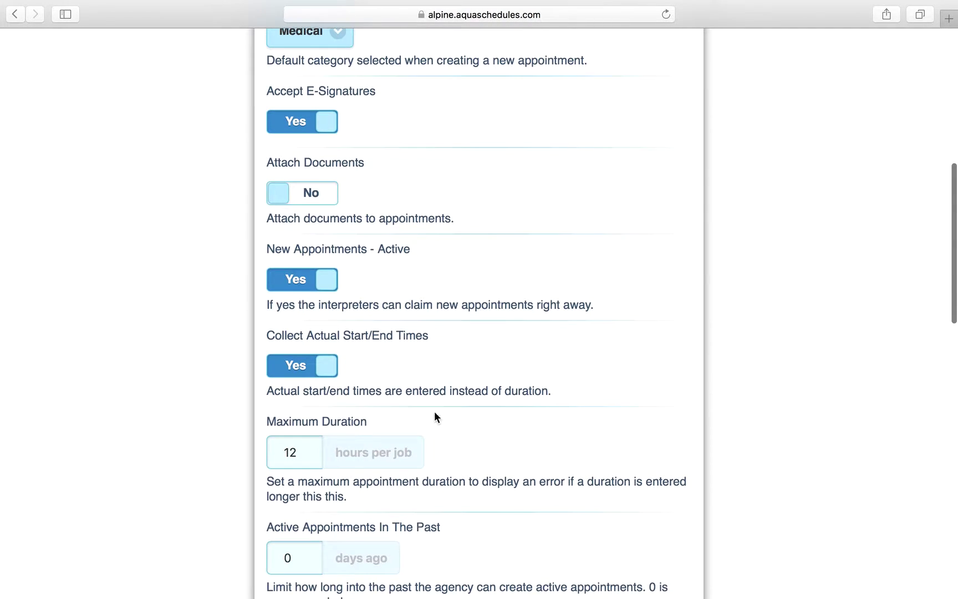
scroll(509, 272, "down", 1)
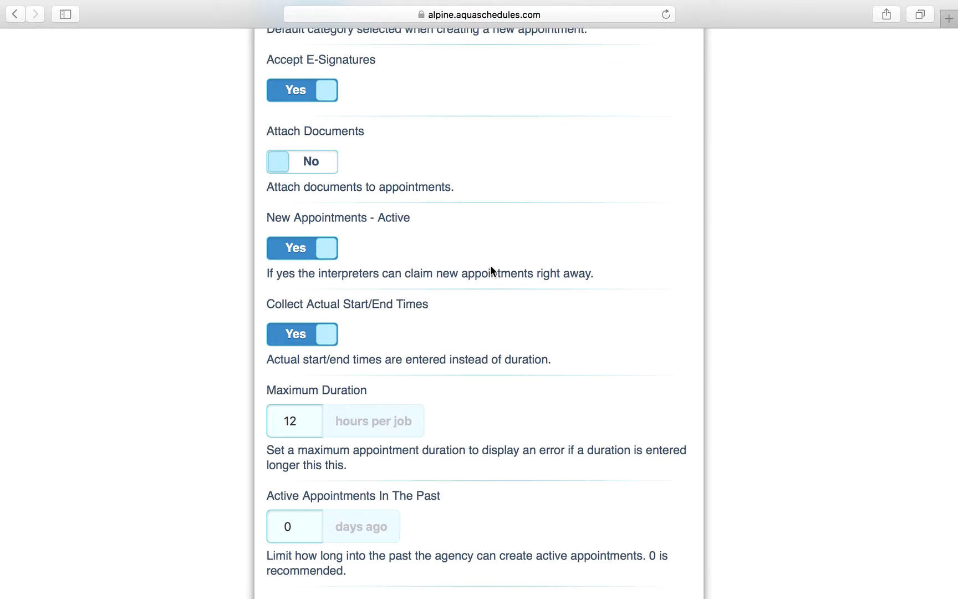
scroll(505, 277, "down", 3)
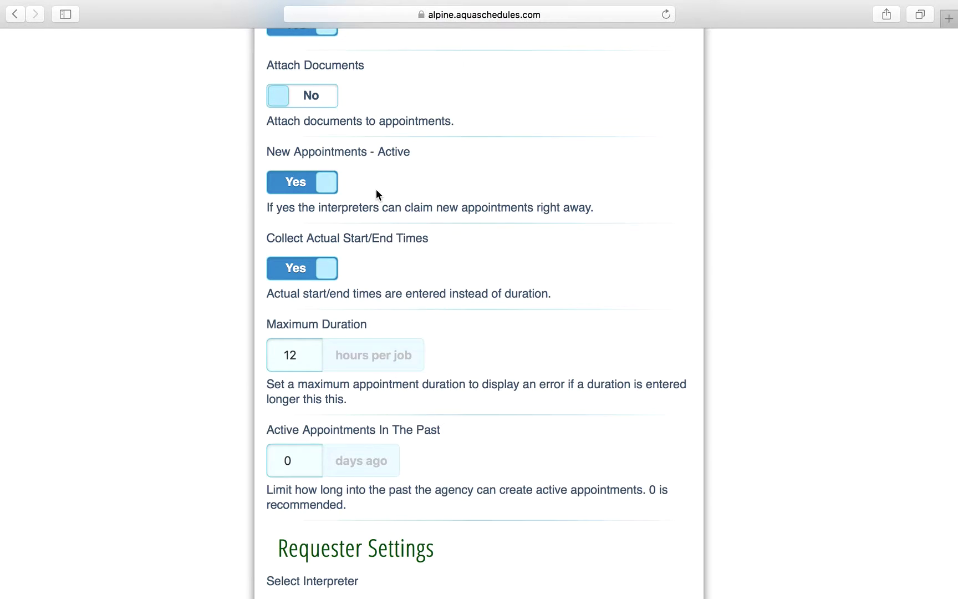
scroll(376, 189, "down", 15)
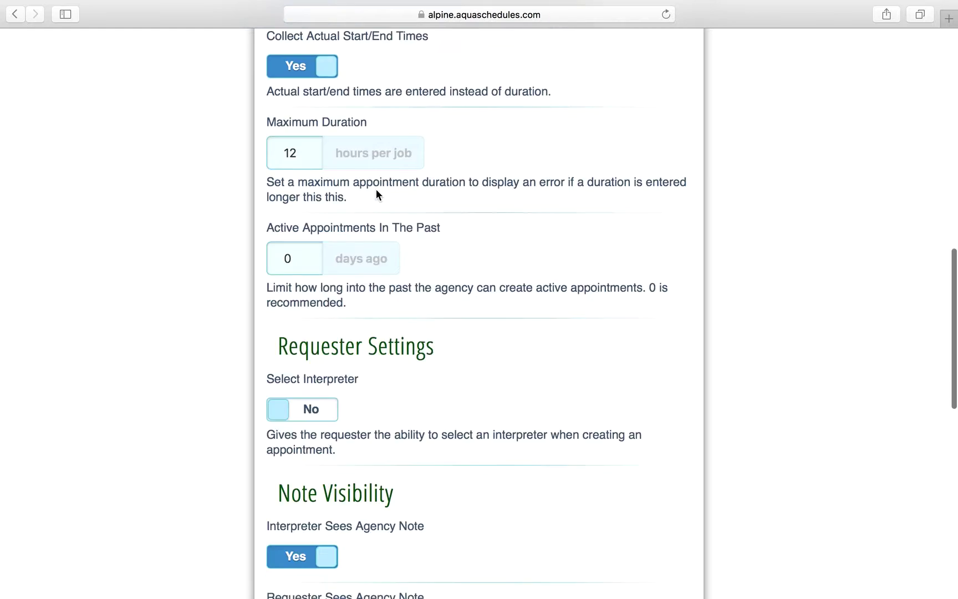
scroll(376, 190, "up", 20)
scroll(376, 190, "down", 10)
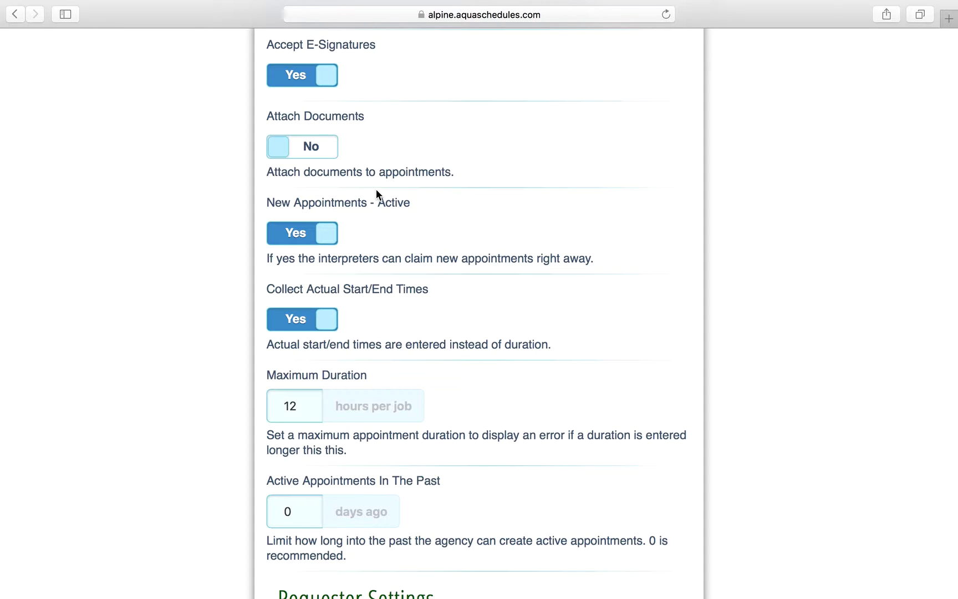
scroll(461, 337, "down", 1)
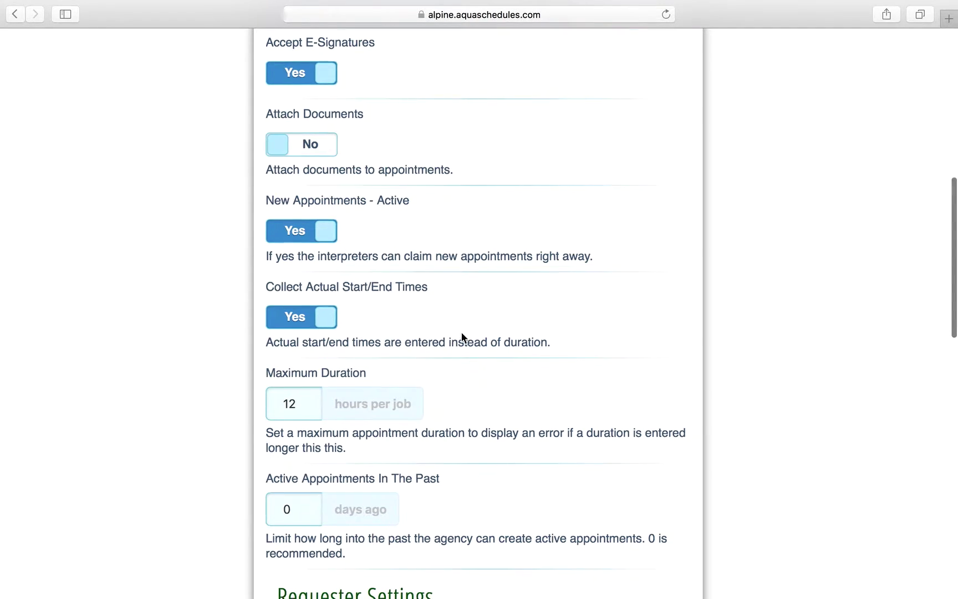
scroll(462, 337, "down", 5)
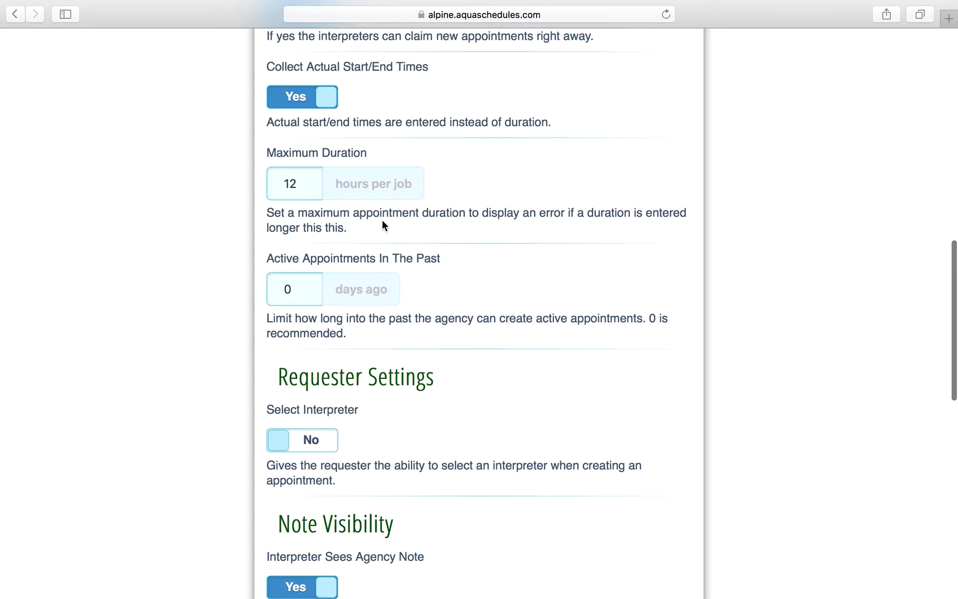
scroll(507, 292, "down", 1)
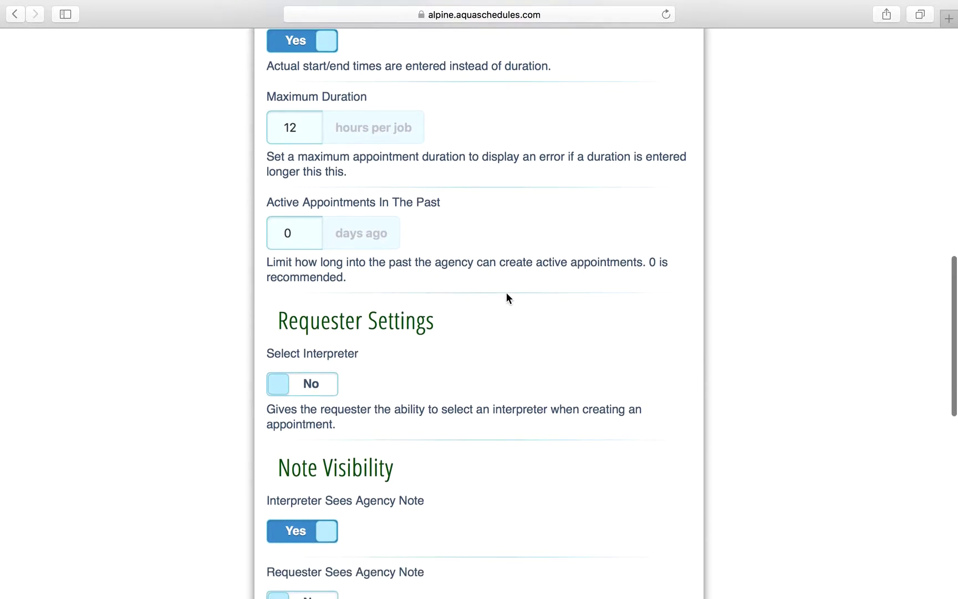
scroll(507, 294, "down", 6)
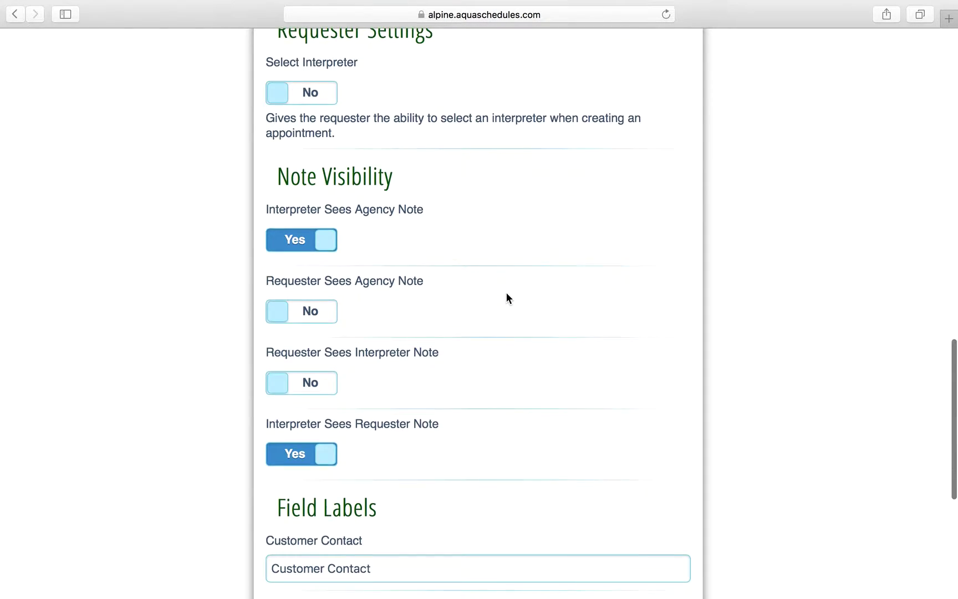
scroll(506, 294, "down", 2)
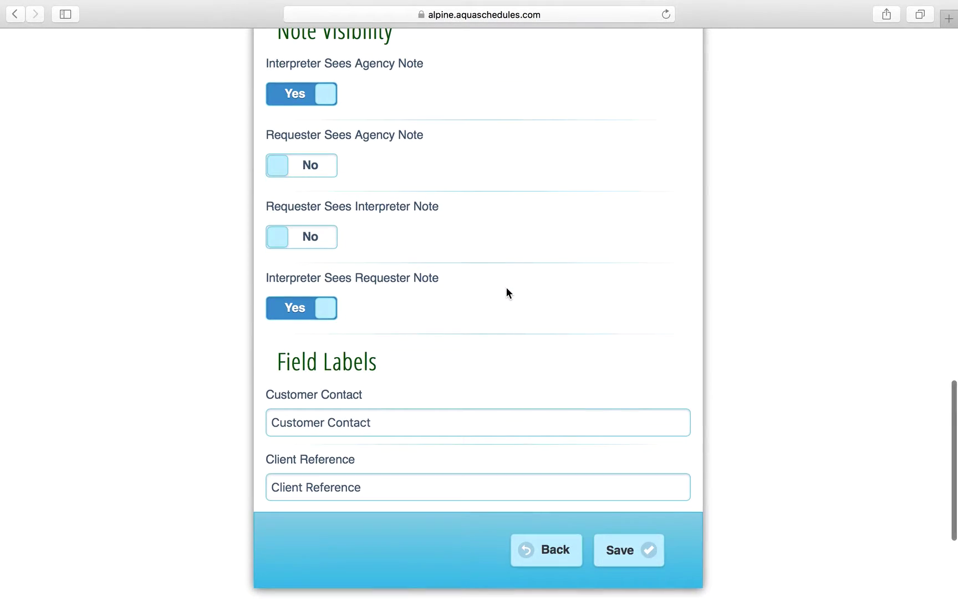
Return to the Settings Menu and scroll to the General Settings entry.
left_click(547, 549)
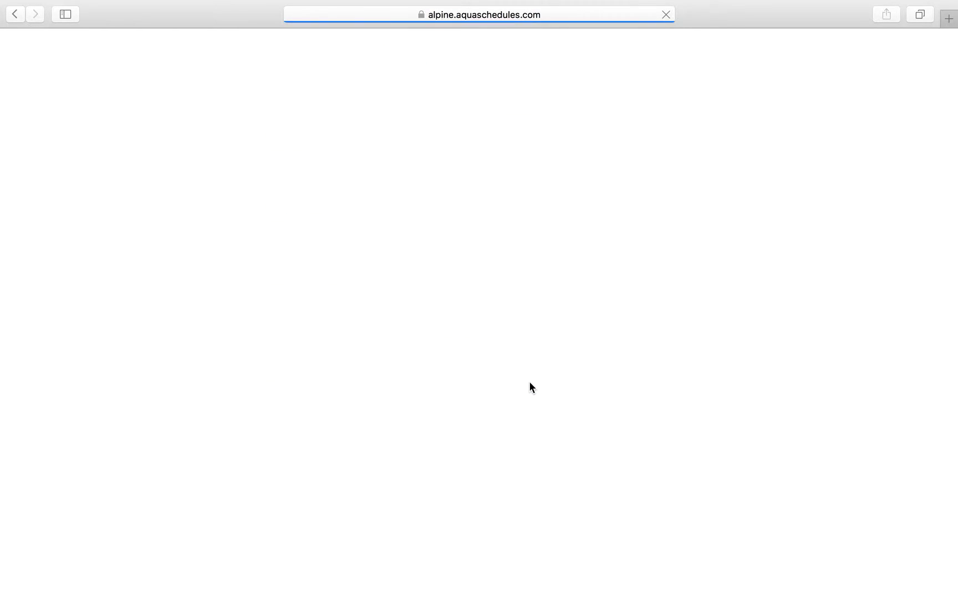
scroll(508, 399, "down", 5)
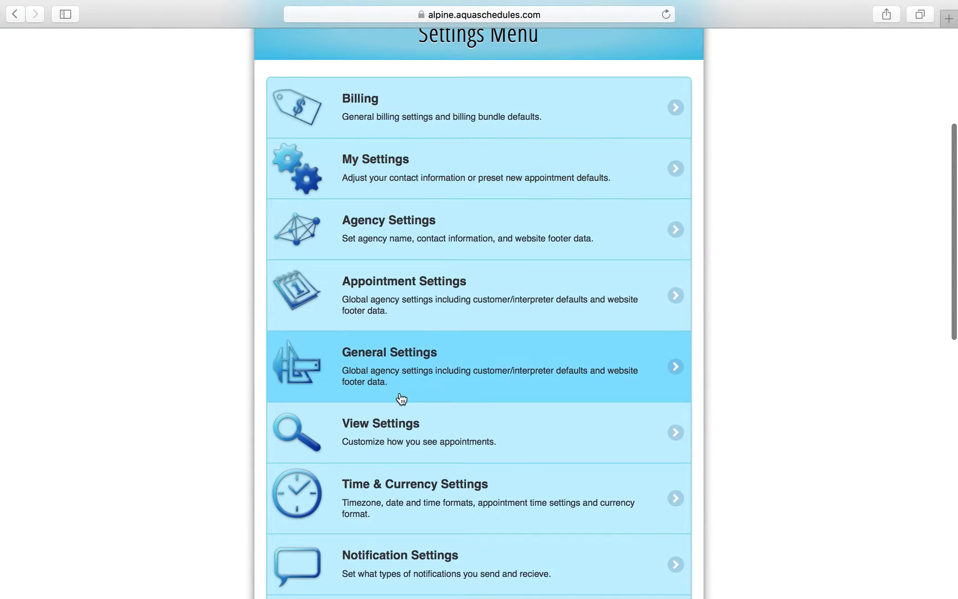
scroll(401, 398, "down", 2)
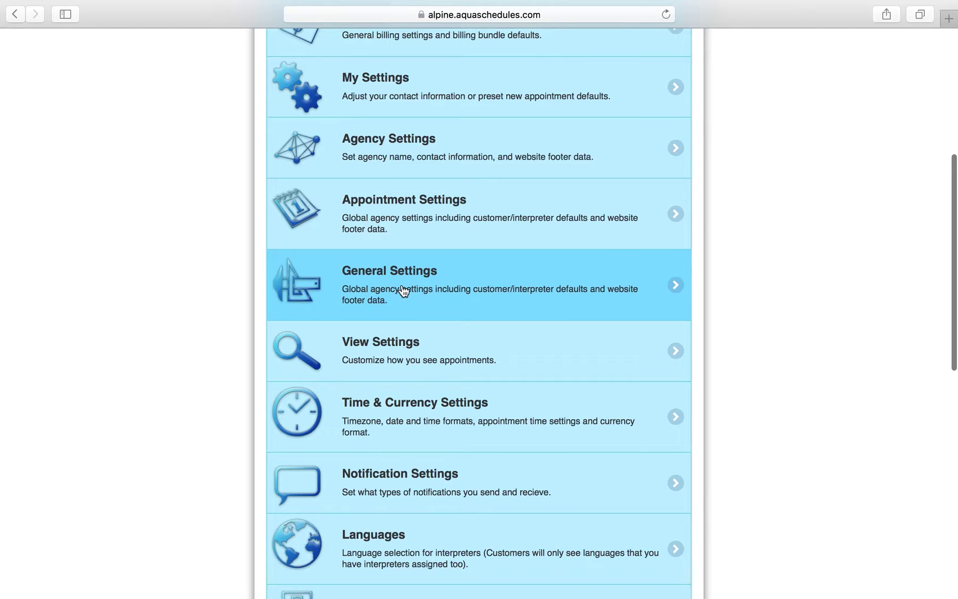
Review every General Settings section to the bottom, leaving all options unchanged.
left_click(403, 287)
scroll(573, 470, "down", 1)
scroll(573, 471, "down", 1)
scroll(573, 470, "down", 1)
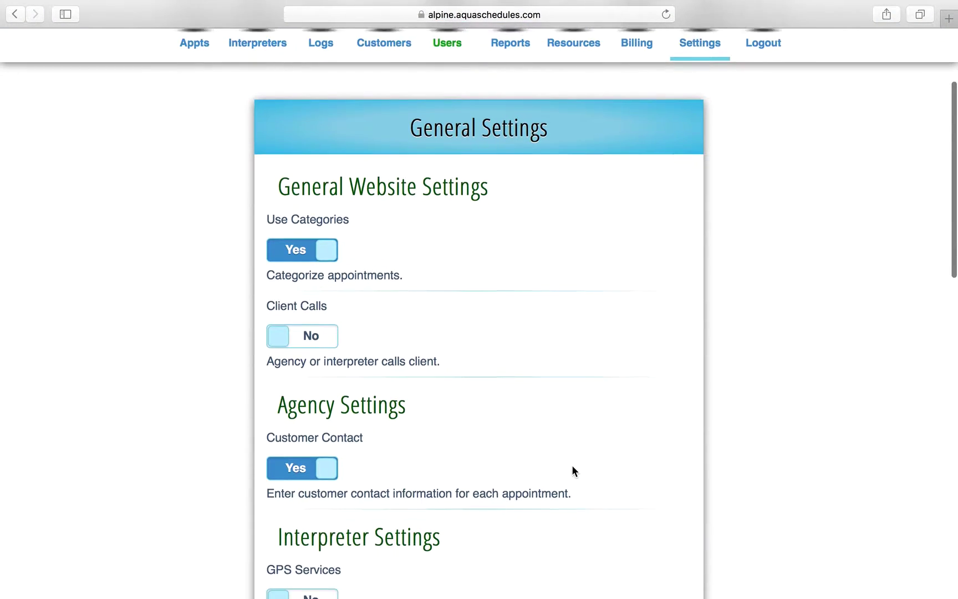
scroll(548, 338, "down", 4)
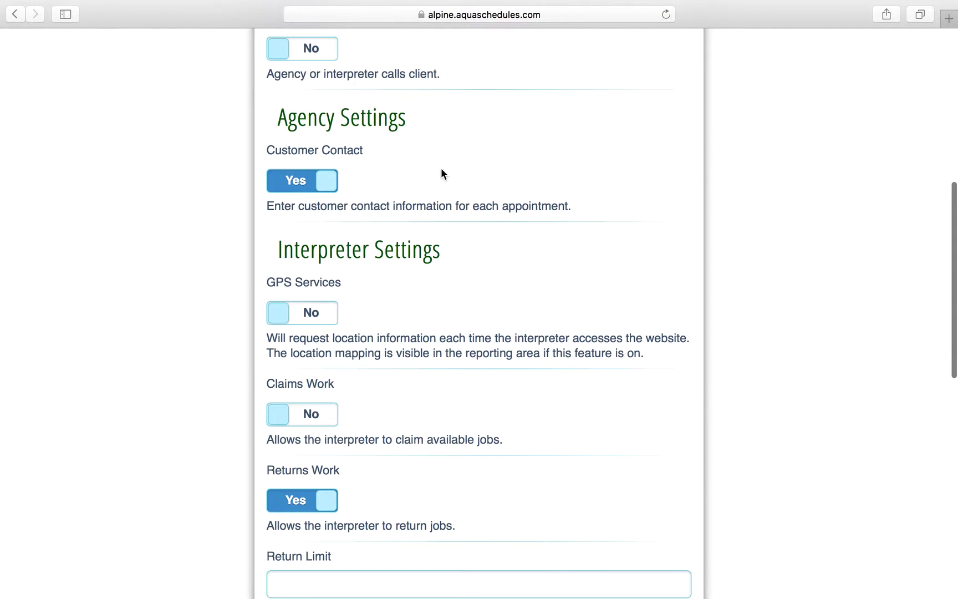
scroll(544, 264, "down", 1)
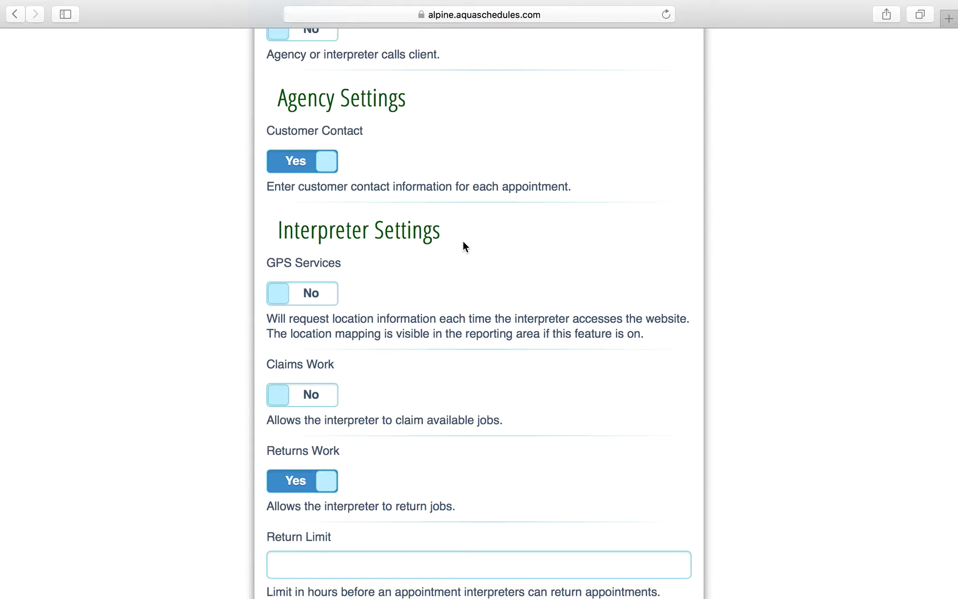
scroll(516, 303, "down", 2)
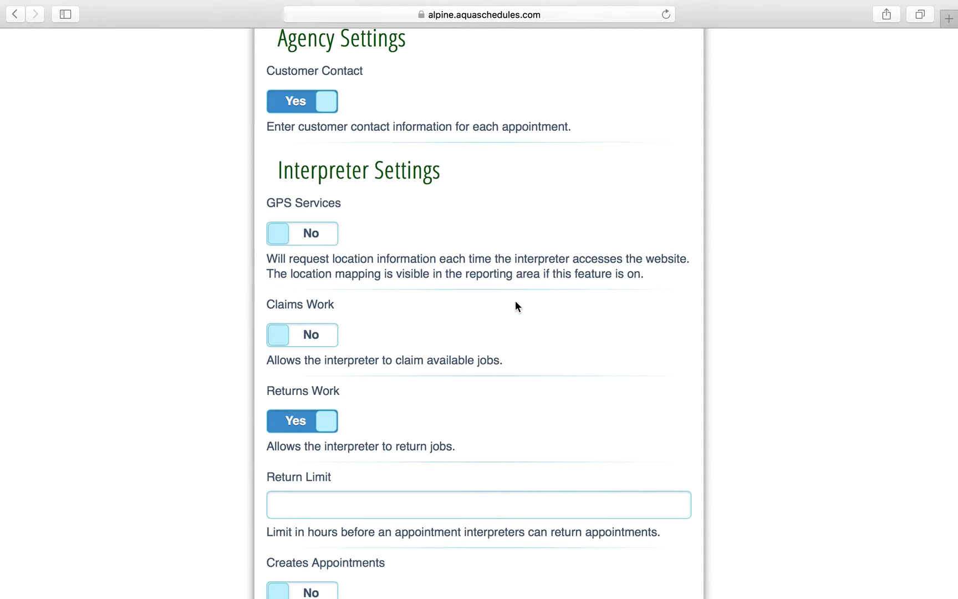
scroll(503, 286, "down", 2)
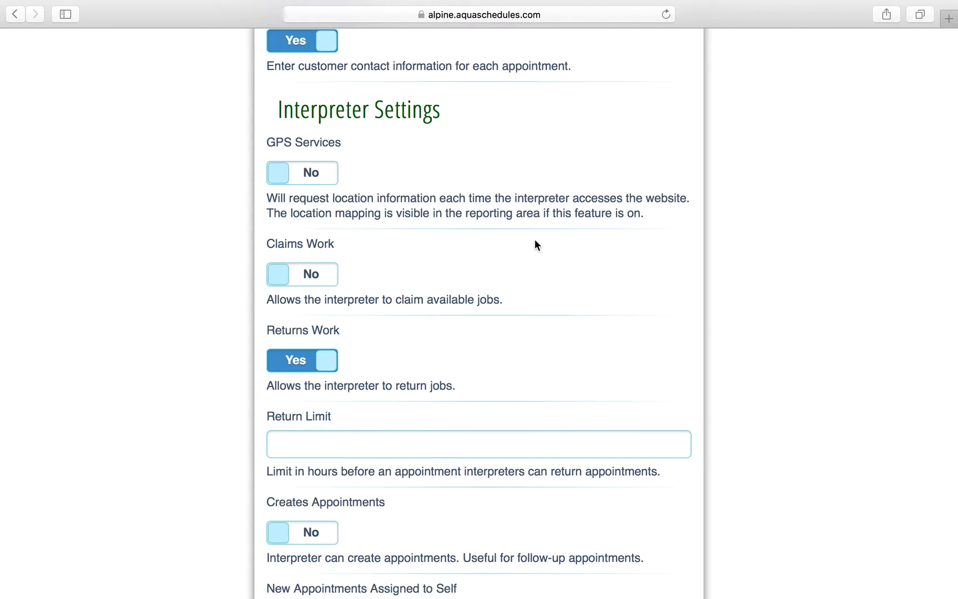
scroll(534, 240, "down", 2)
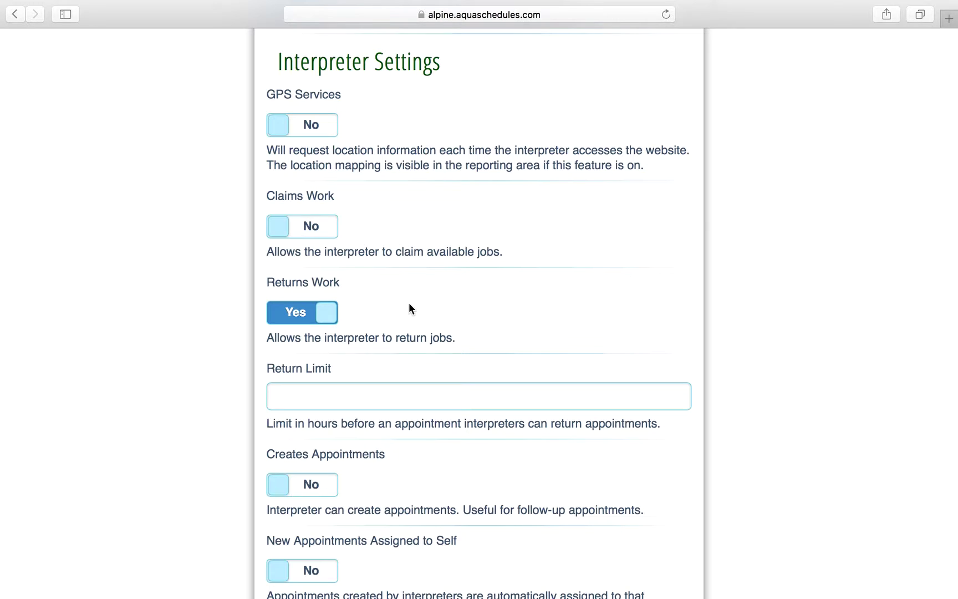
scroll(409, 303, "down", 5)
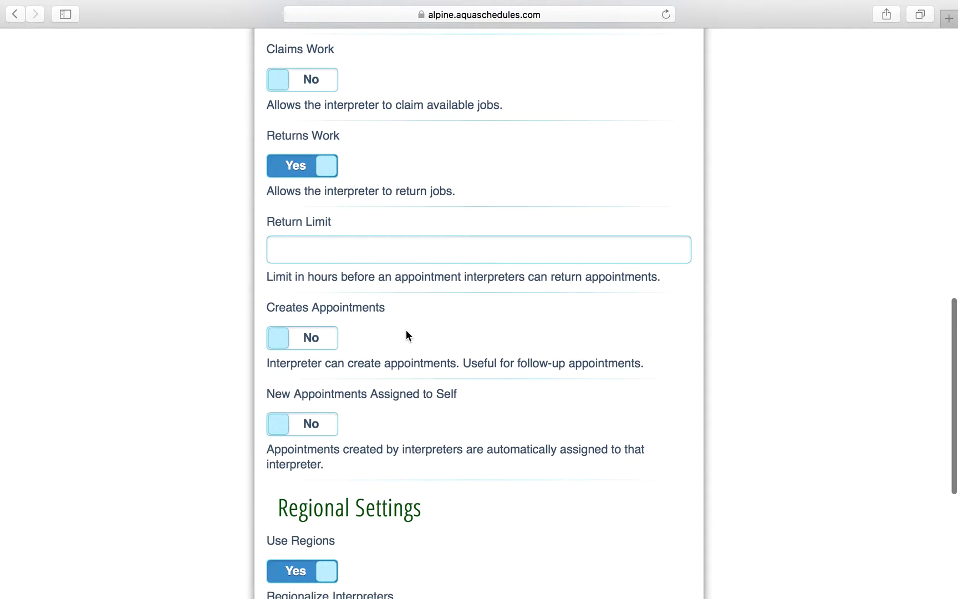
scroll(406, 332, "down", 2)
scroll(406, 330, "down", 3)
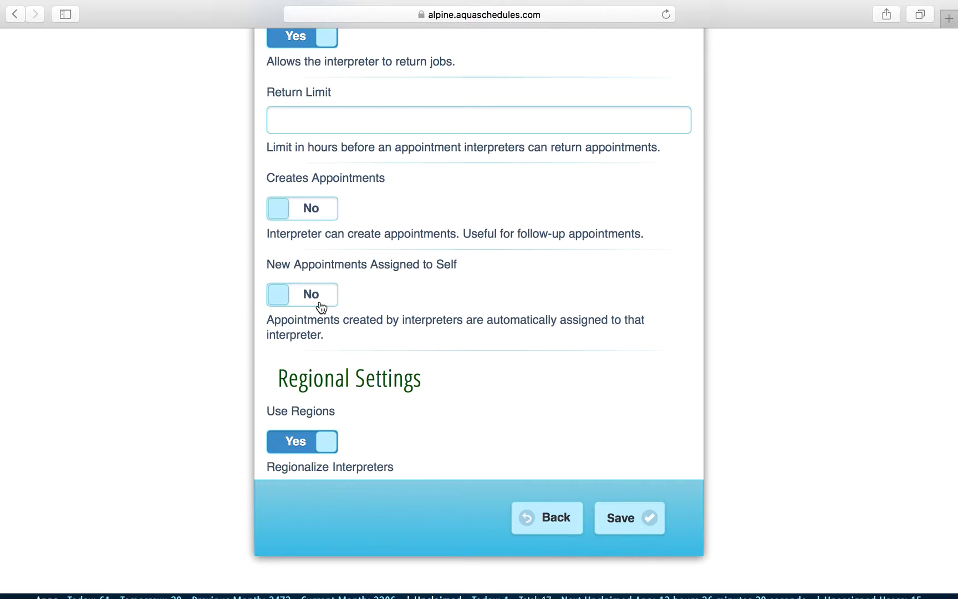
Go back to the Settings Menu listing Appointment through Regions settings.
left_click(552, 527)
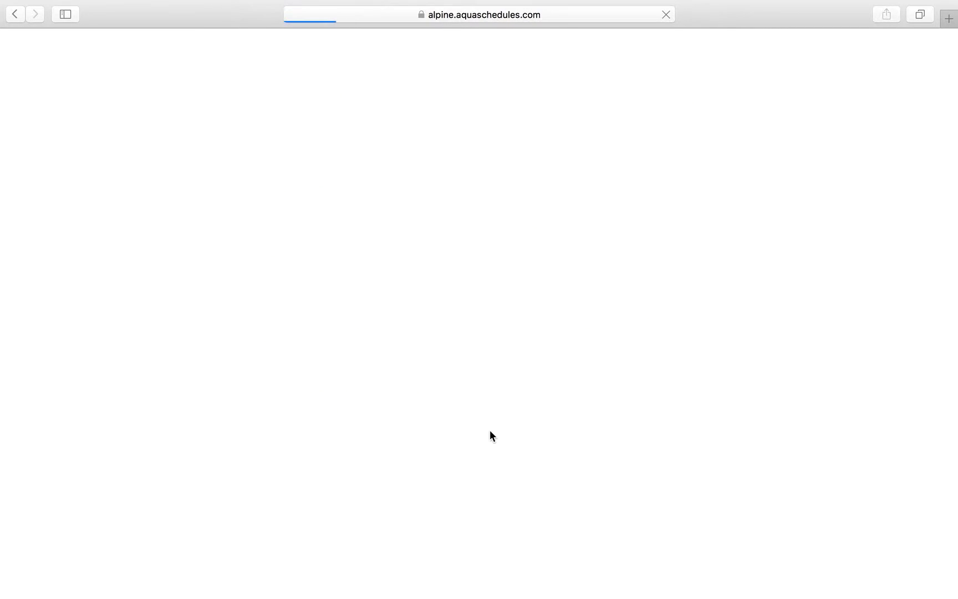
scroll(491, 437, "down", 5)
scroll(492, 437, "down", 5)
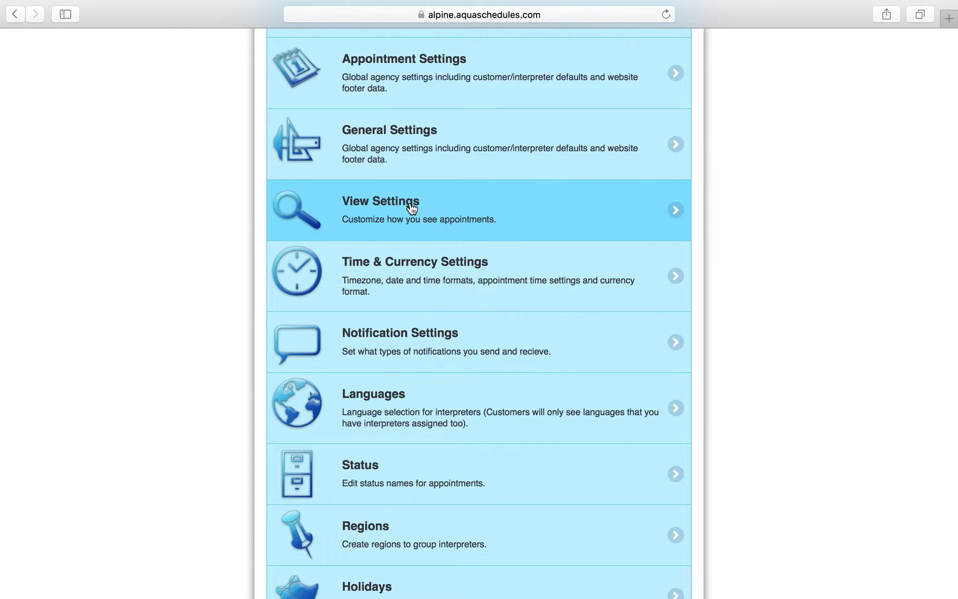
Review View Settings: canceled appointments hidden, month view lines Client Name and Location Name.
left_click(411, 208)
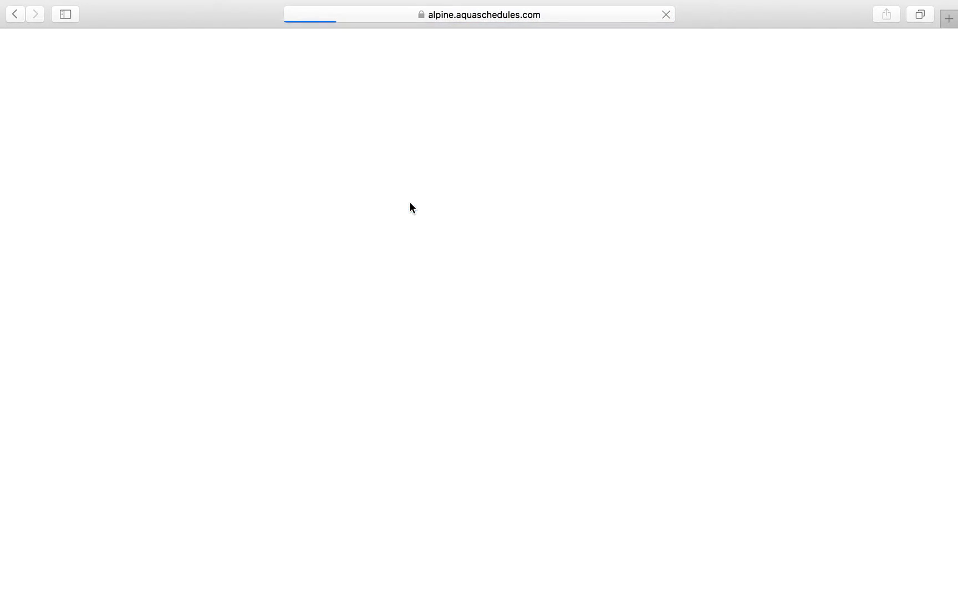
scroll(456, 384, "down", 8)
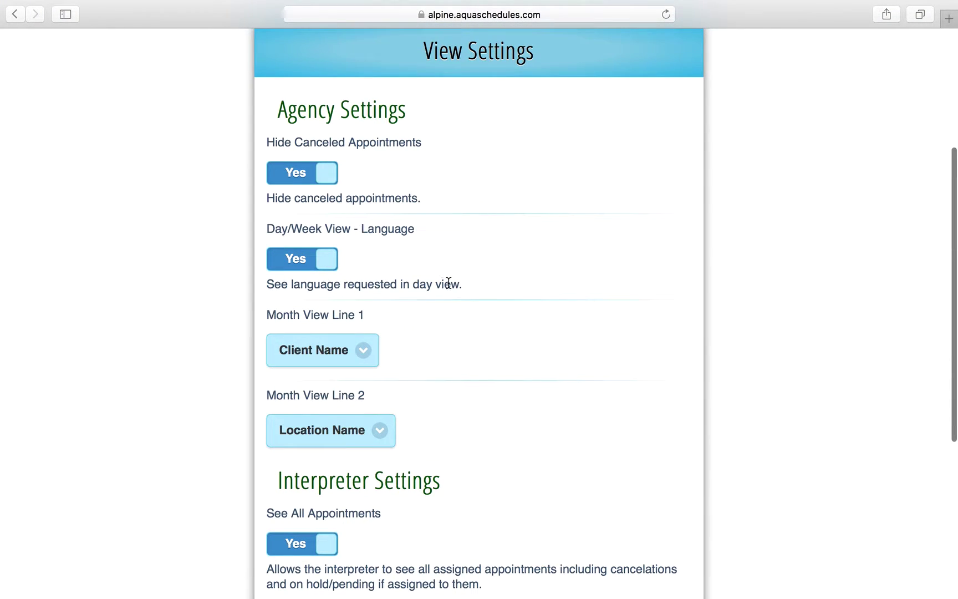
scroll(449, 283, "down", 9)
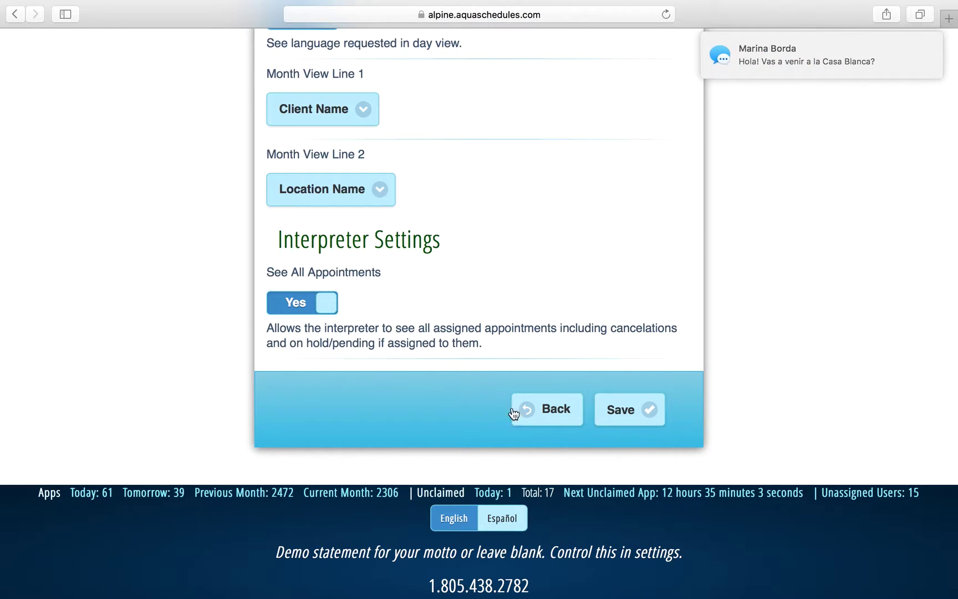
Return to the Settings Menu and scroll down to Time & Currency Settings.
left_click(537, 417)
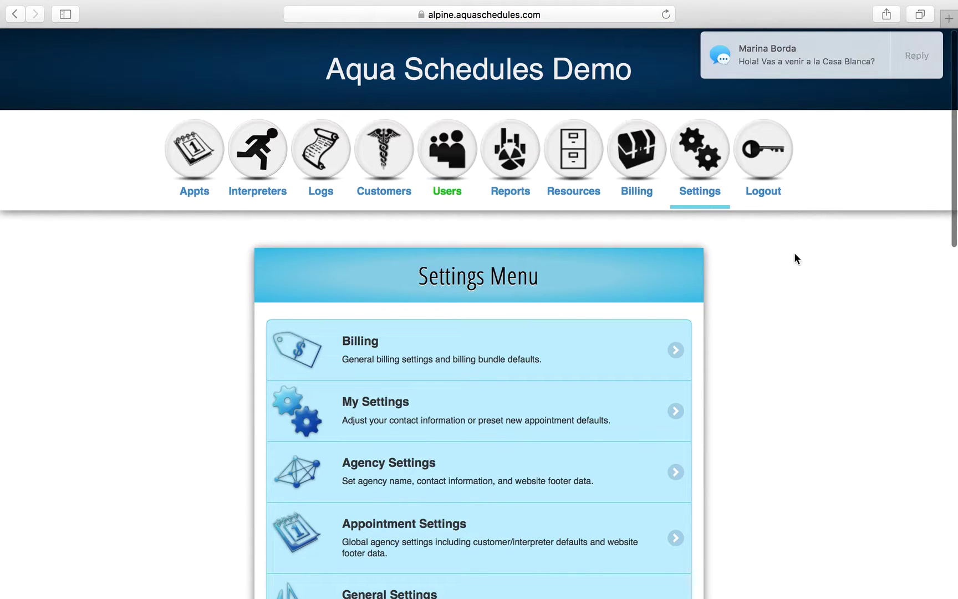
scroll(796, 255, "down", 3)
scroll(730, 346, "down", 8)
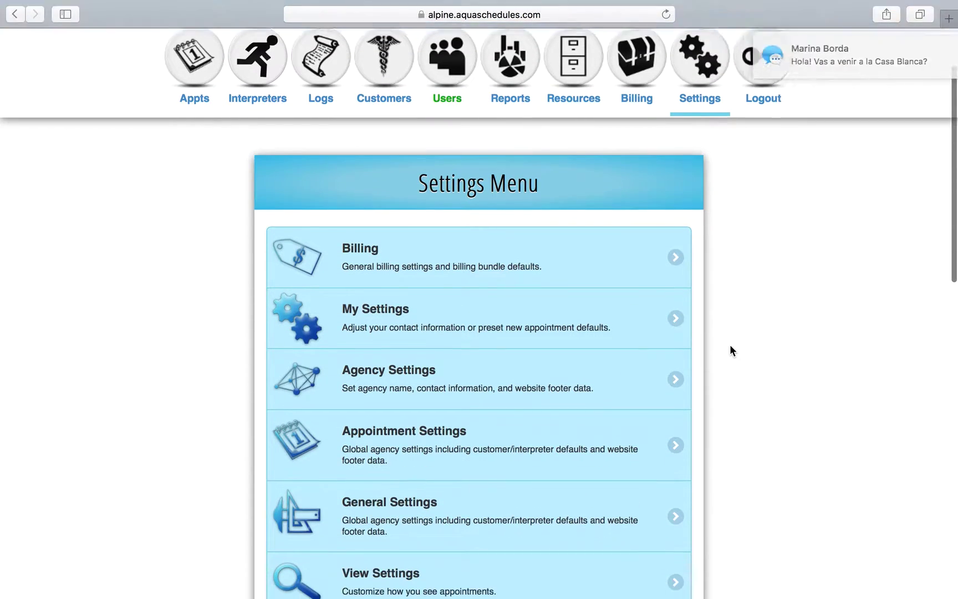
scroll(731, 349, "down", 6)
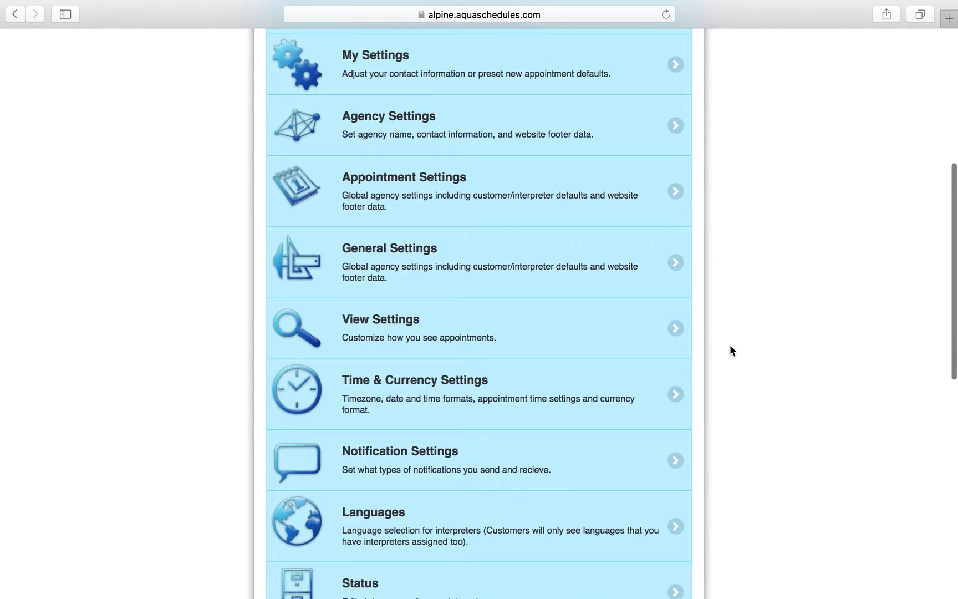
scroll(730, 347, "down", 2)
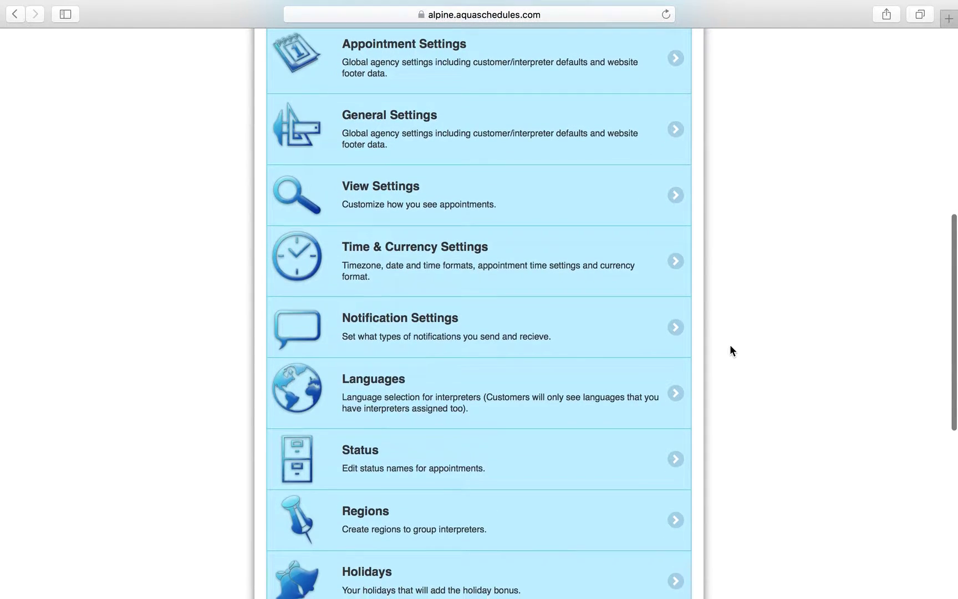
scroll(730, 350, "down", 1)
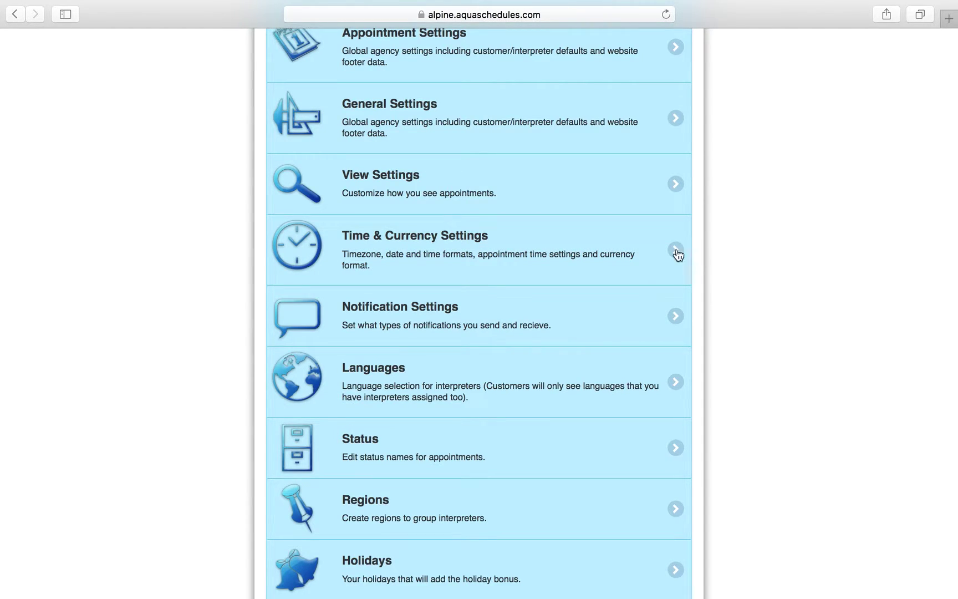
Open Time & Currency Settings and keep the time format at 7:55 pm.
left_click(606, 266)
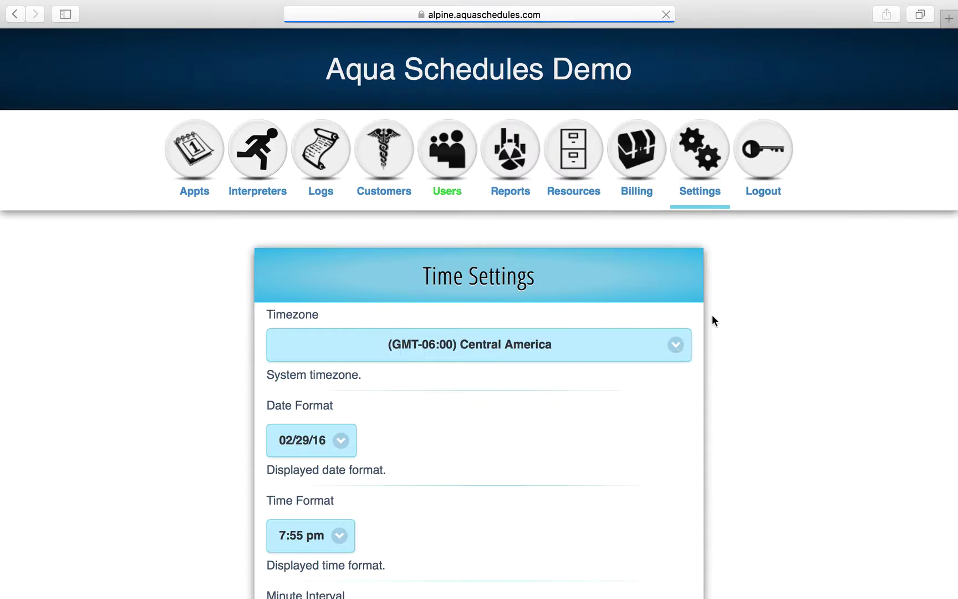
scroll(676, 358, "down", 3)
scroll(524, 411, "down", 5)
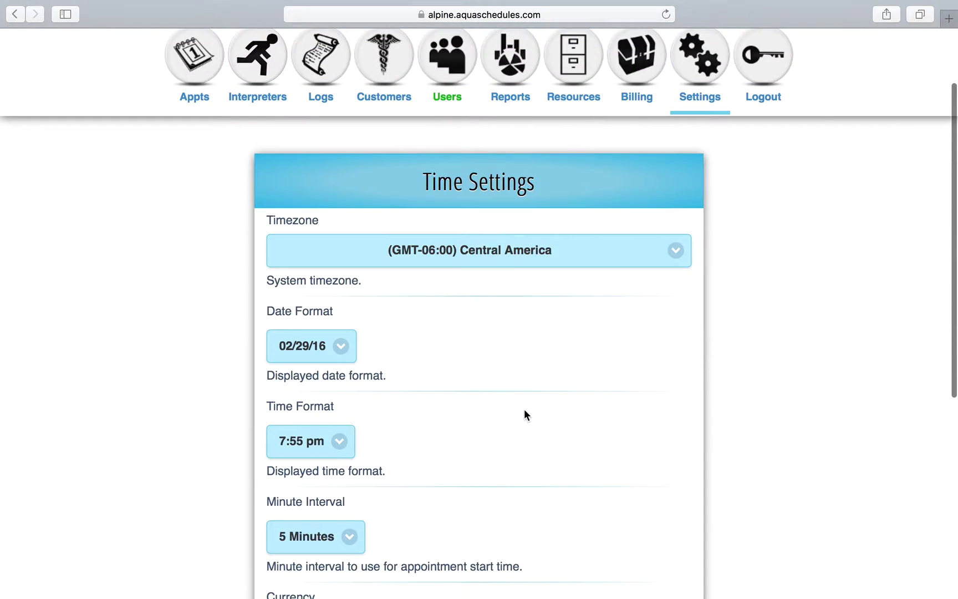
left_click(322, 329)
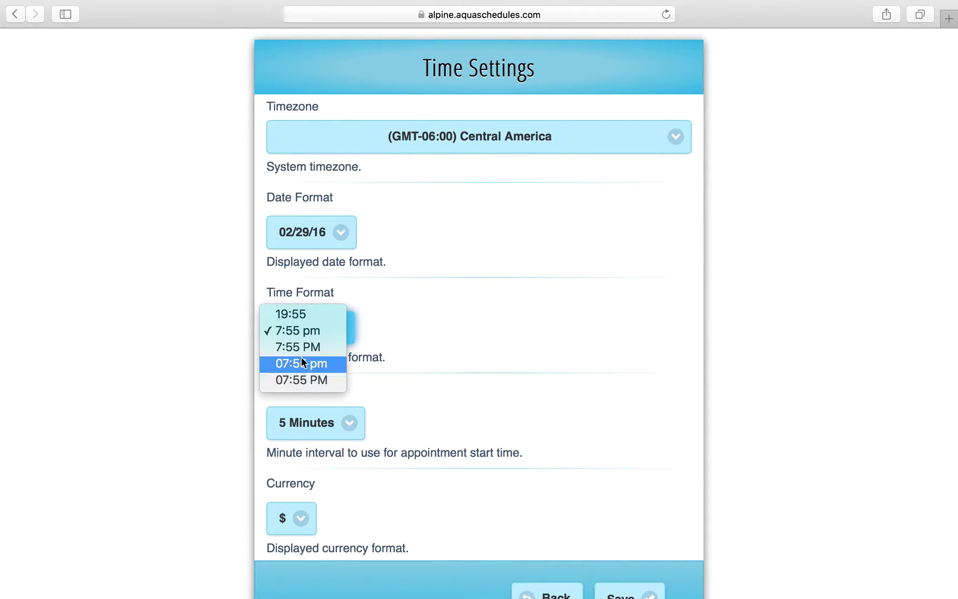
left_click(330, 333)
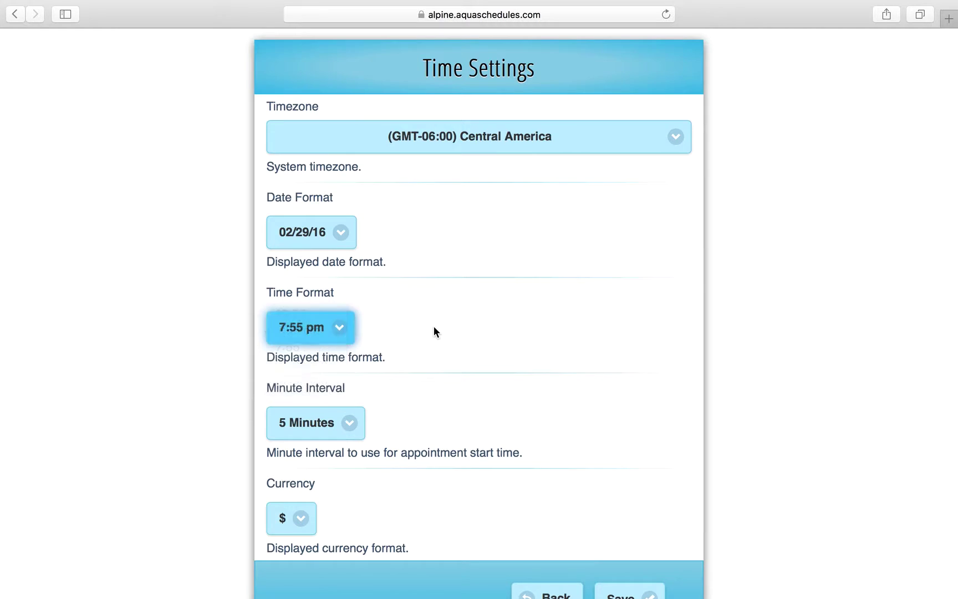
Leave the date format at 02/29/16.
scroll(433, 330, "down", 1)
left_click(348, 216)
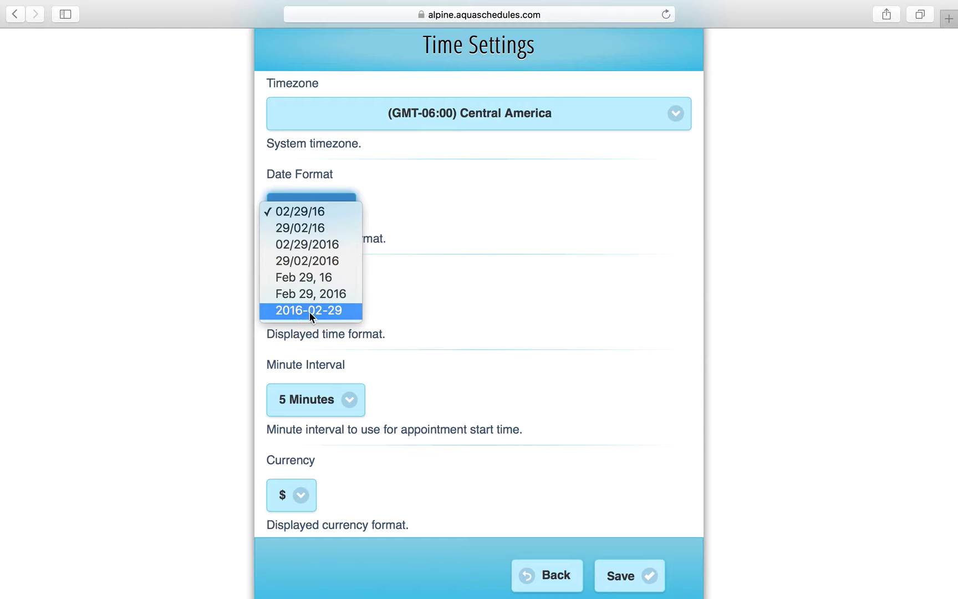
left_click(462, 314)
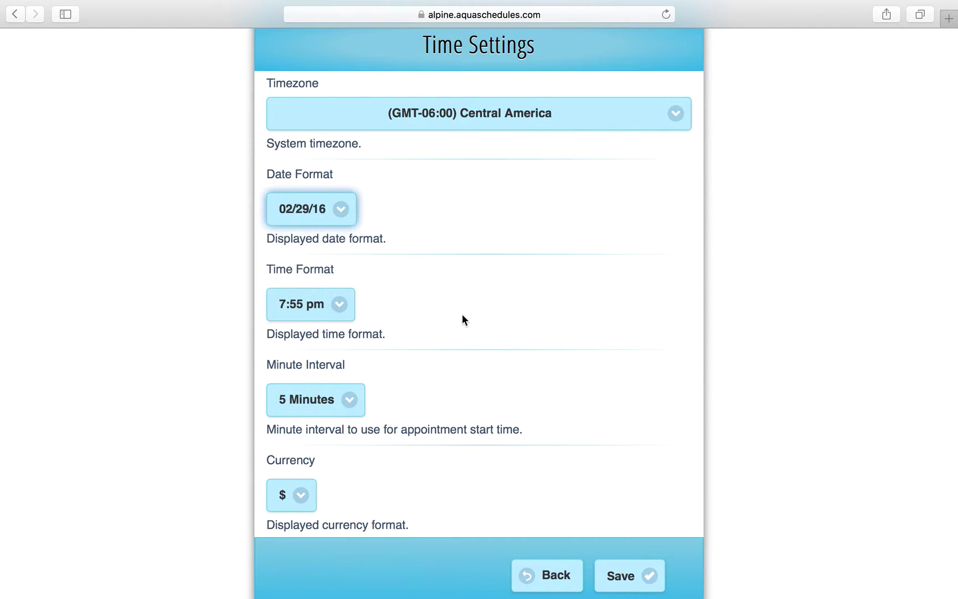
scroll(463, 316, "down", 2)
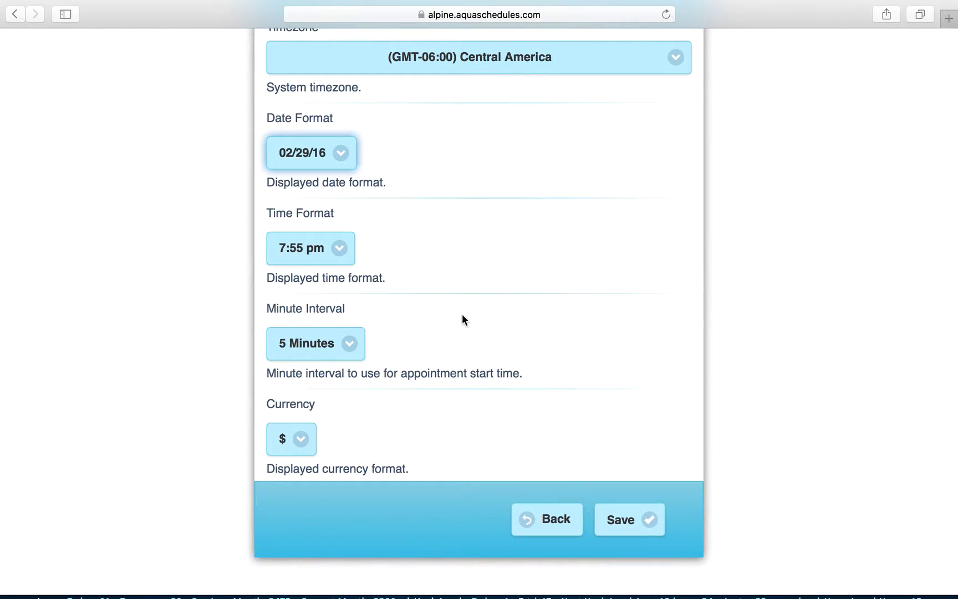
scroll(463, 315, "down", 1)
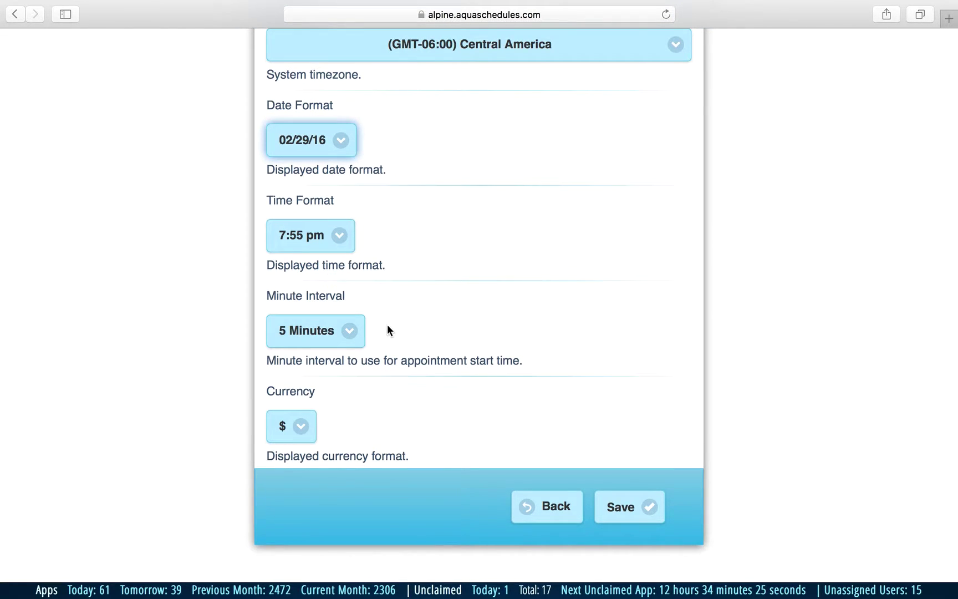
Keep the 5 Minutes interval and $ currency unchanged, then leave the Time Settings page.
left_click(341, 333)
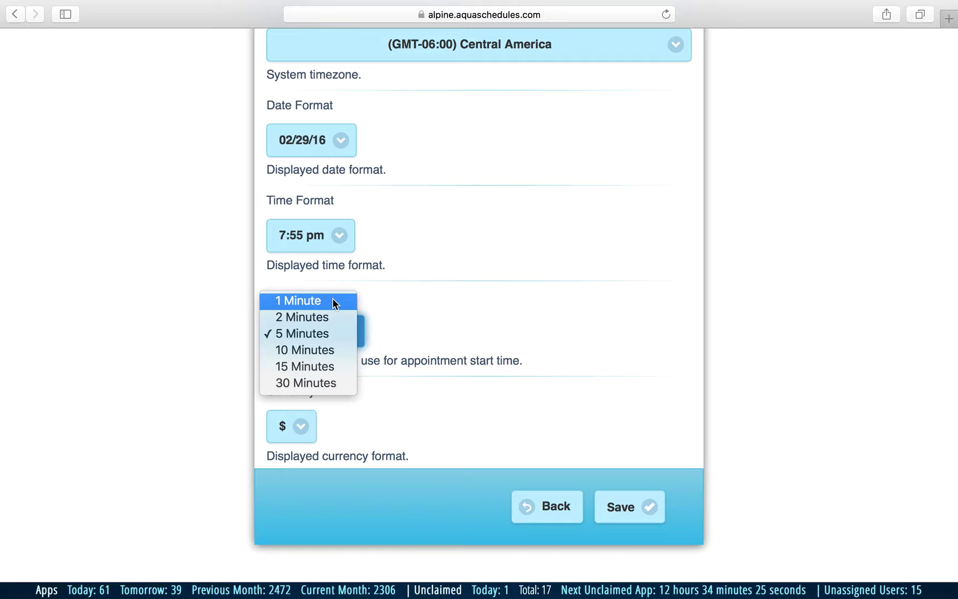
left_click(400, 405)
left_click(300, 424)
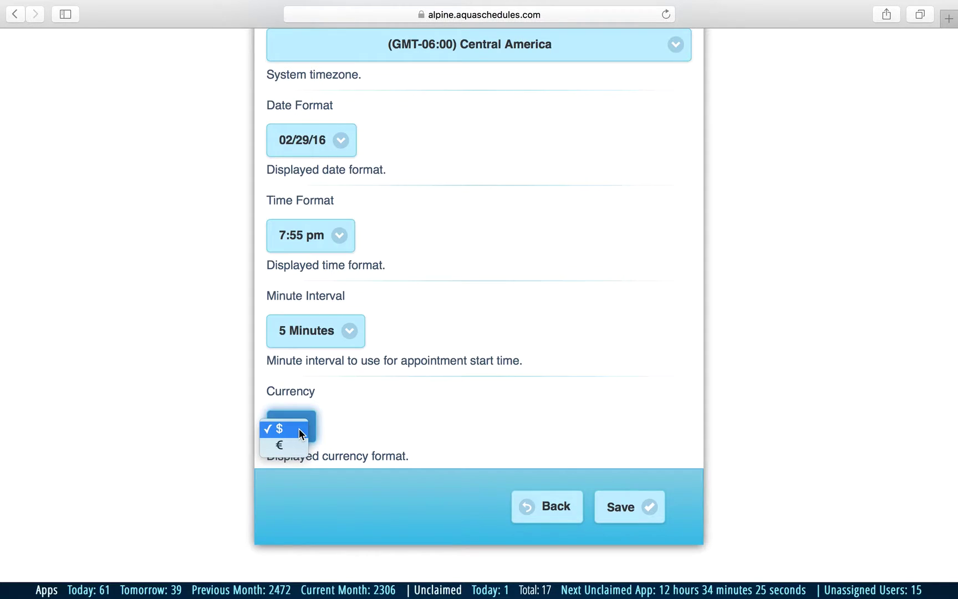
left_click(537, 455)
left_click(549, 512)
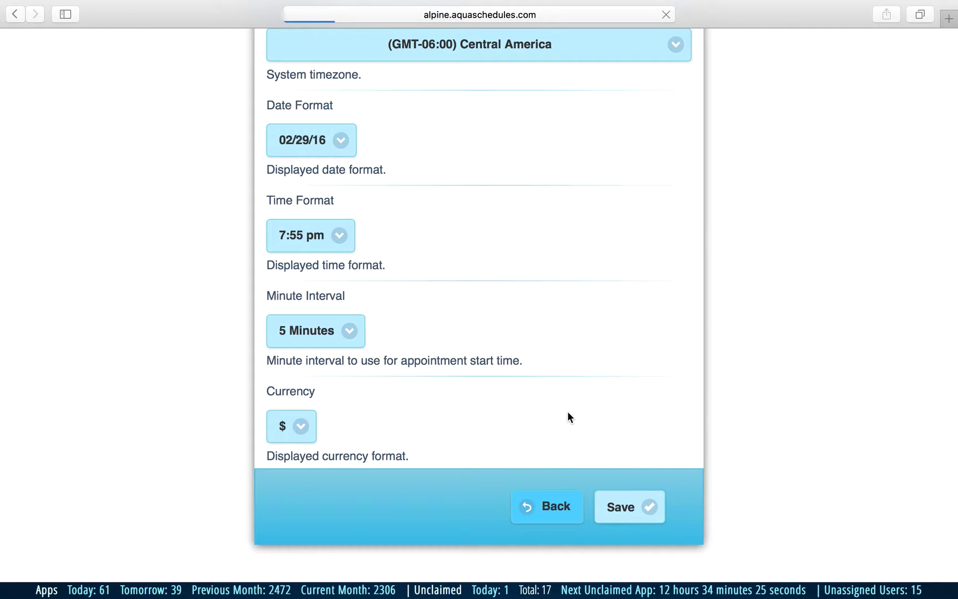
Check Notification Settings, where all agency, interpreter and requester alerts are set to Yes, then go back.
scroll(570, 417, "down", 10)
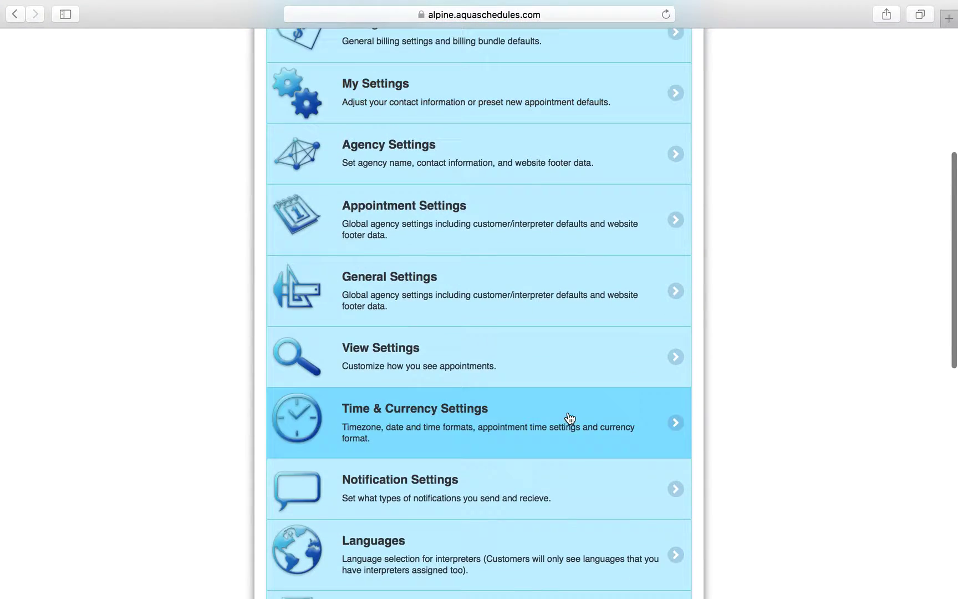
scroll(569, 417, "down", 5)
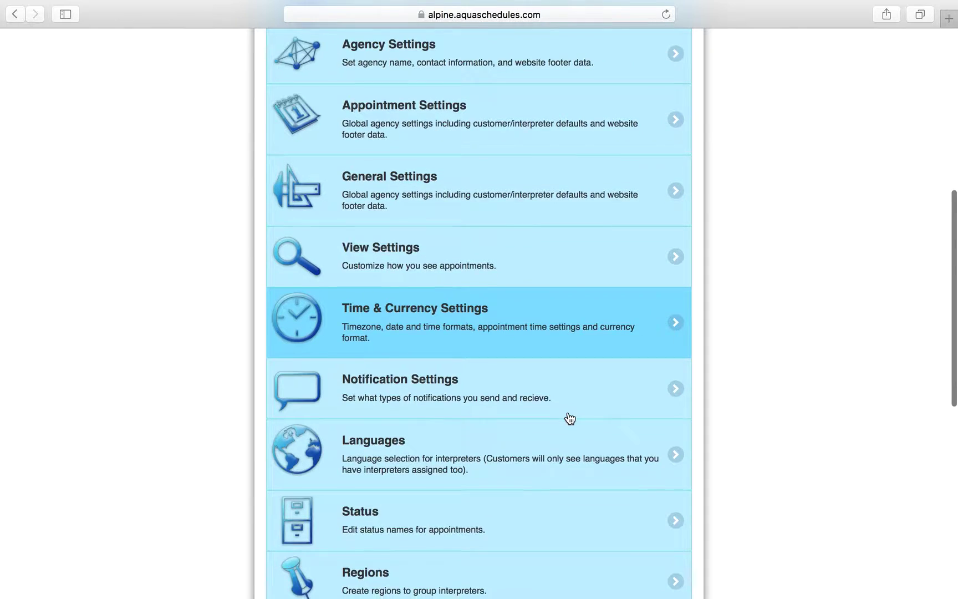
scroll(570, 417, "down", 3)
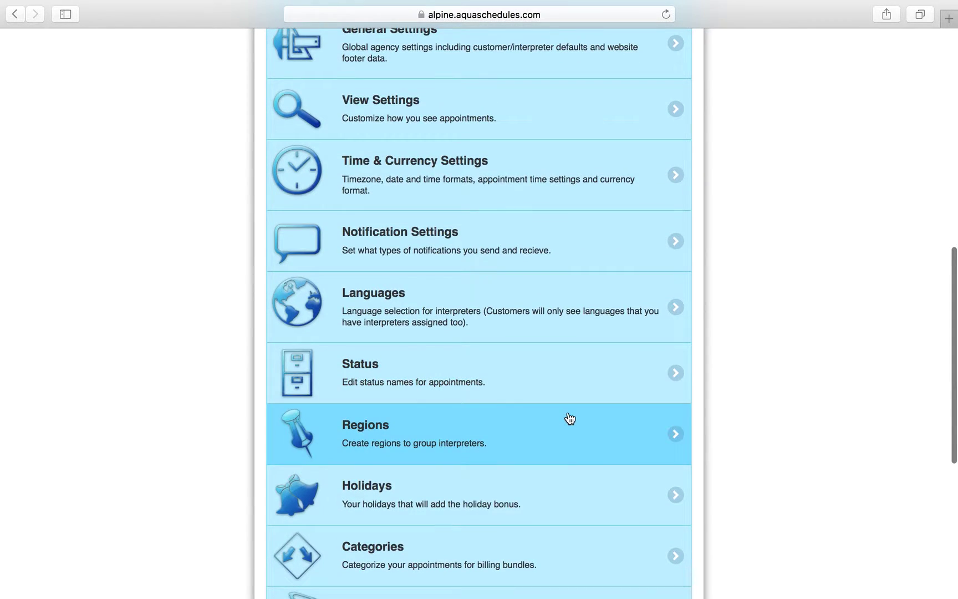
scroll(570, 417, "down", 1)
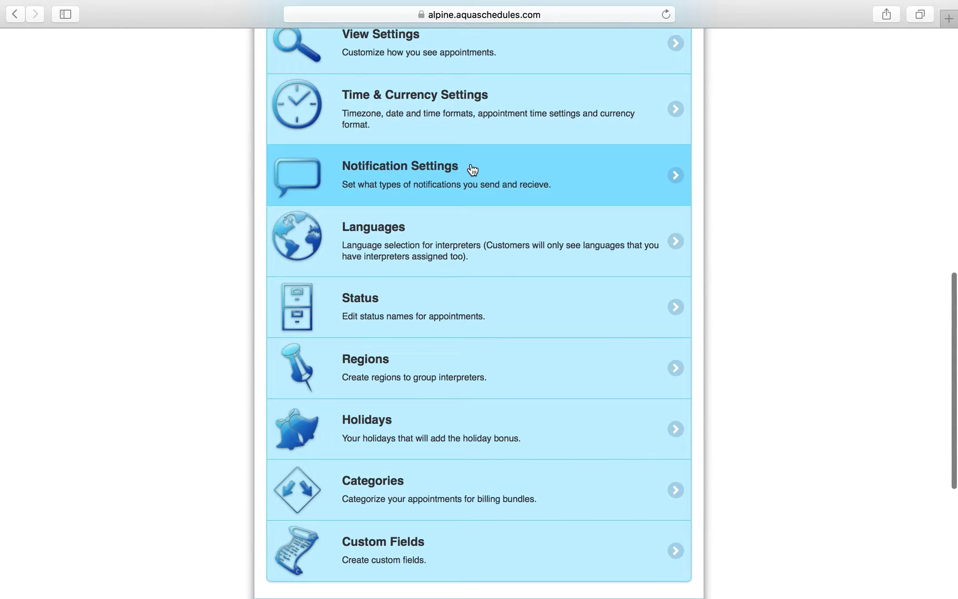
left_click(471, 180)
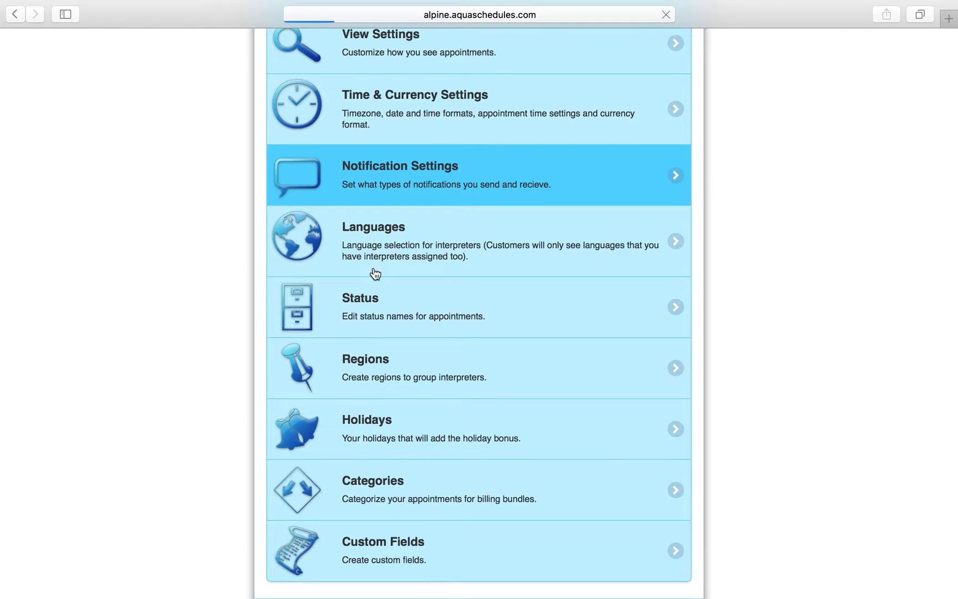
scroll(169, 387, "down", 5)
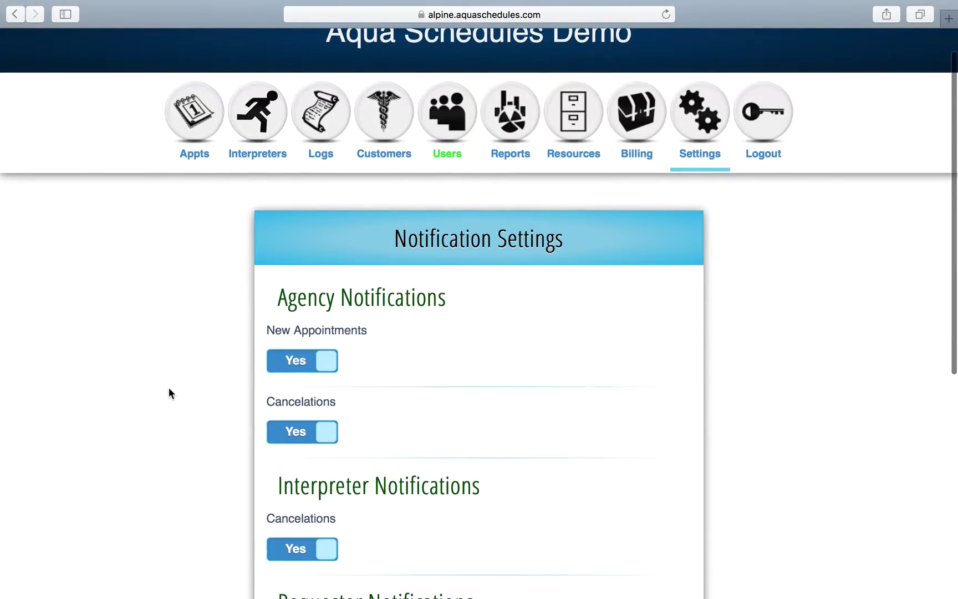
scroll(168, 387, "down", 1)
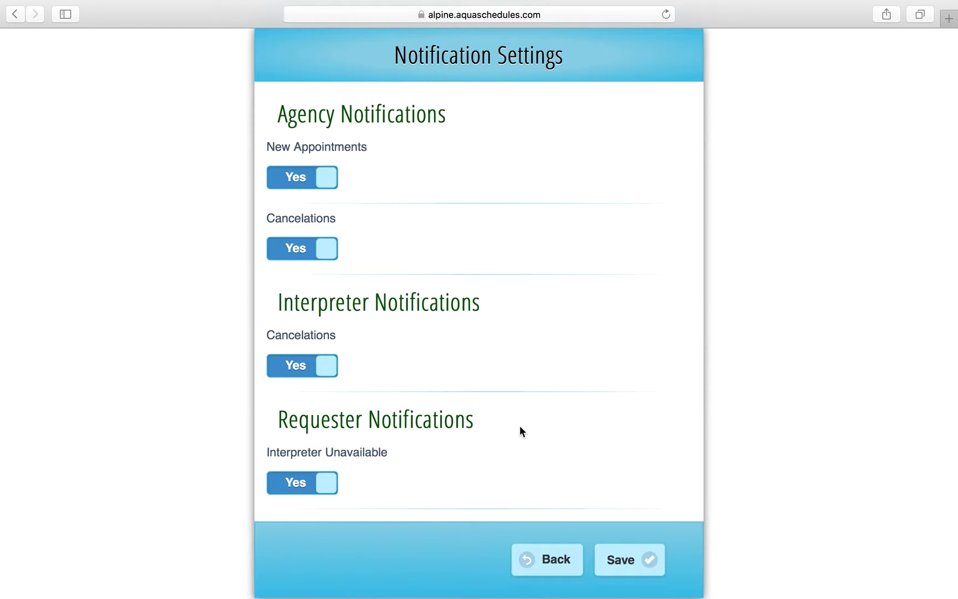
left_click(528, 558)
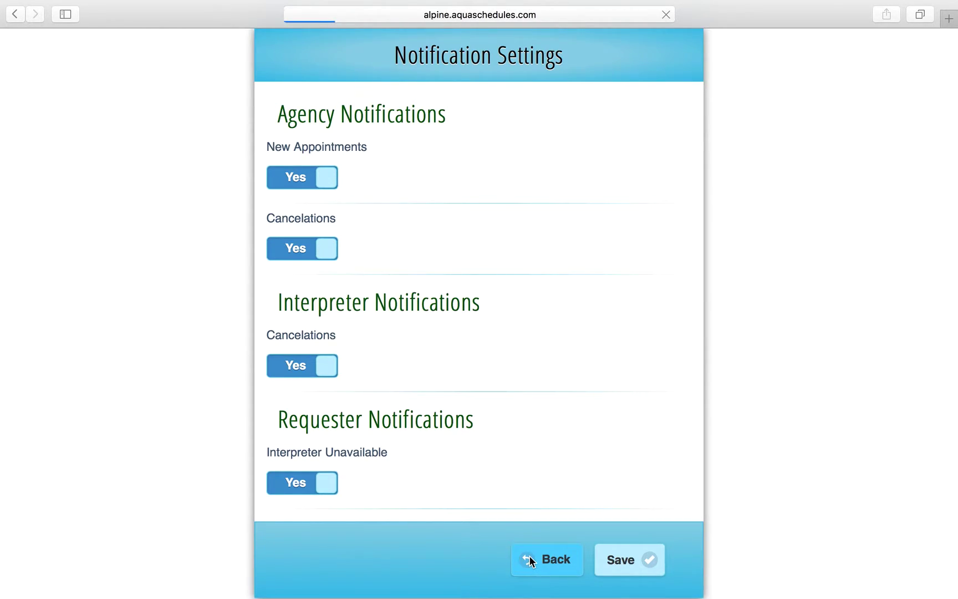
Look through the Status list from Active to Patient No-Show, then return to the Settings Menu.
scroll(513, 410, "down", 4)
scroll(513, 409, "down", 6)
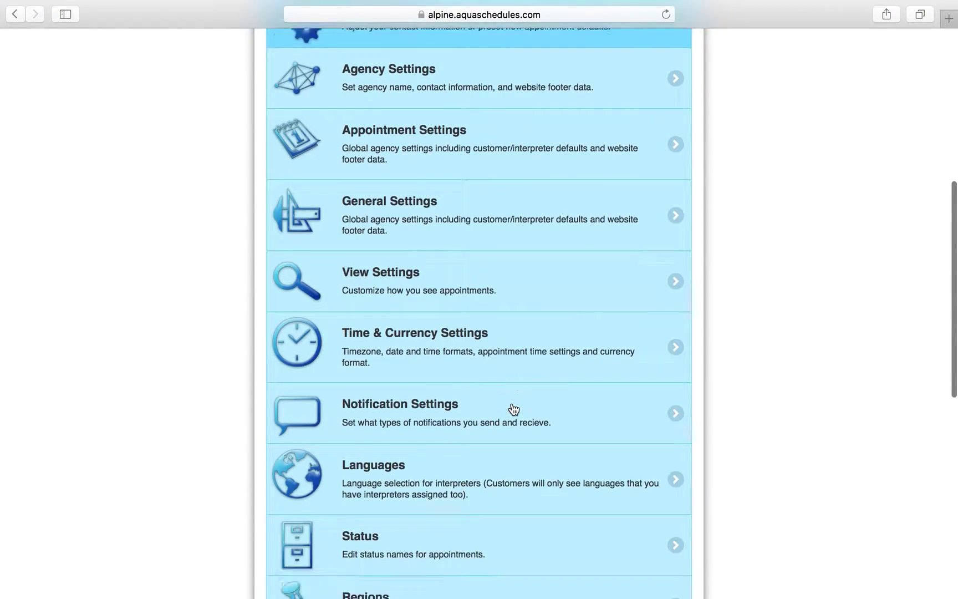
scroll(514, 409, "down", 1)
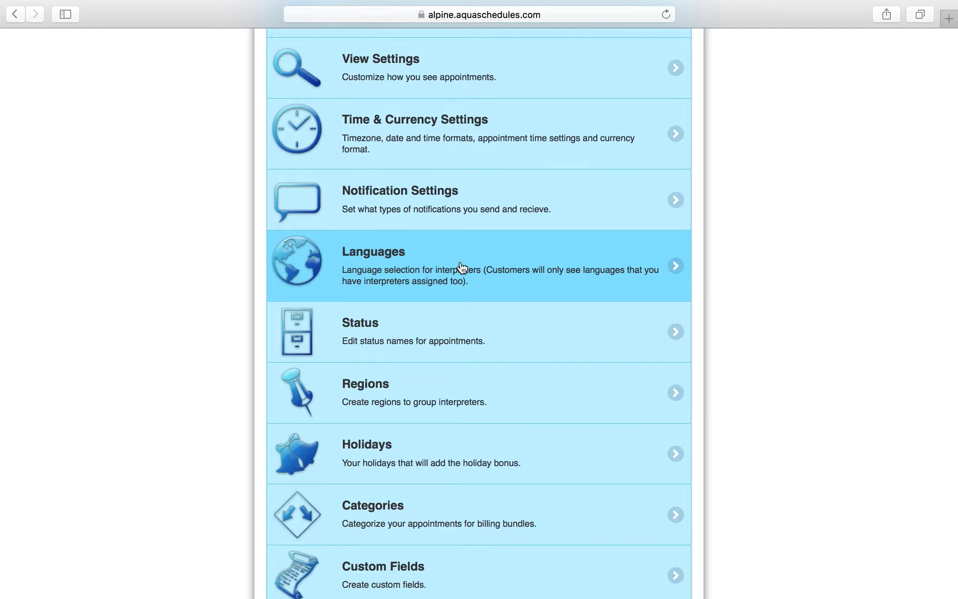
scroll(462, 267, "down", 3)
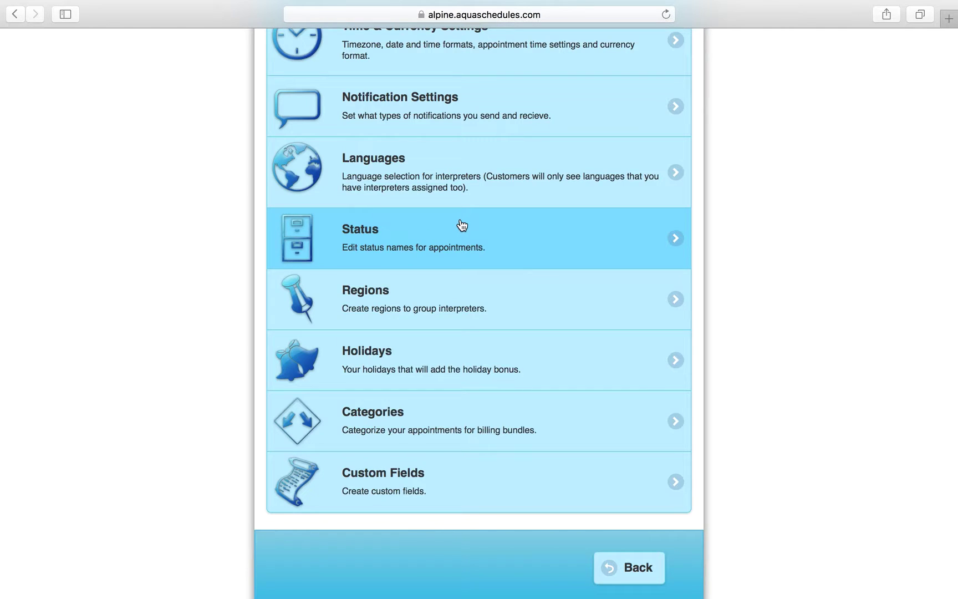
left_click(448, 239)
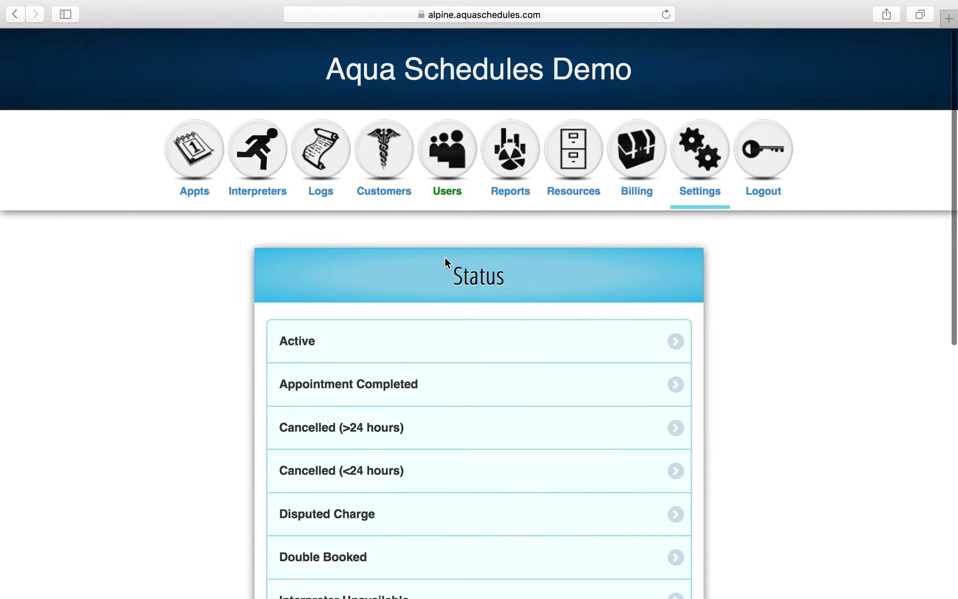
scroll(445, 256, "down", 2)
scroll(445, 258, "down", 1)
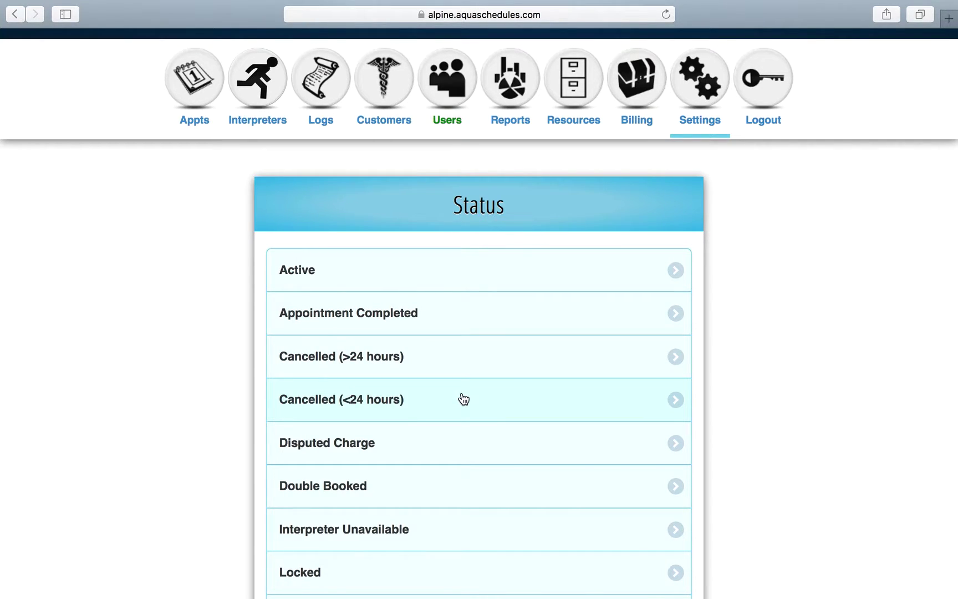
scroll(464, 400, "down", 3)
scroll(464, 399, "down", 3)
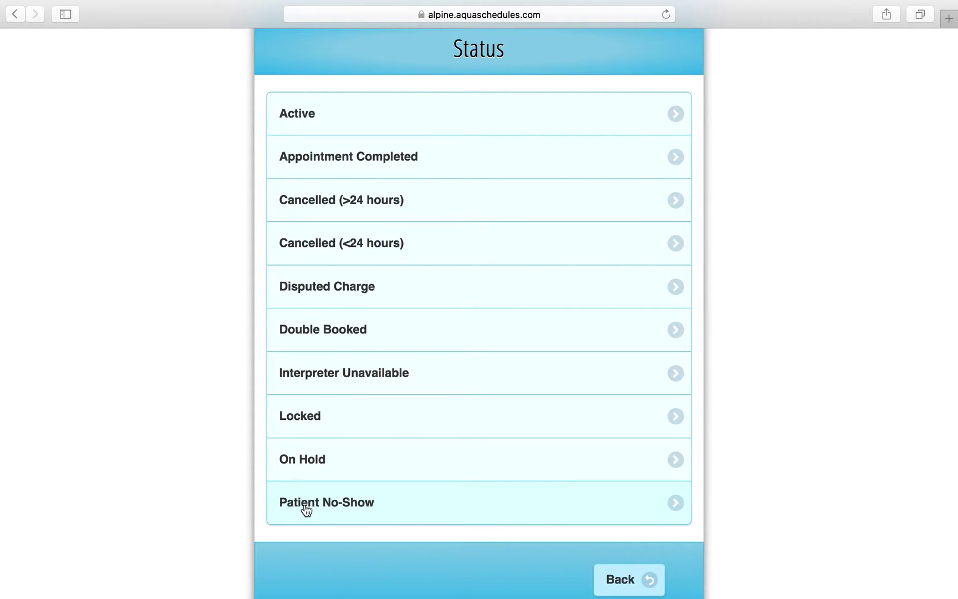
left_click(622, 580)
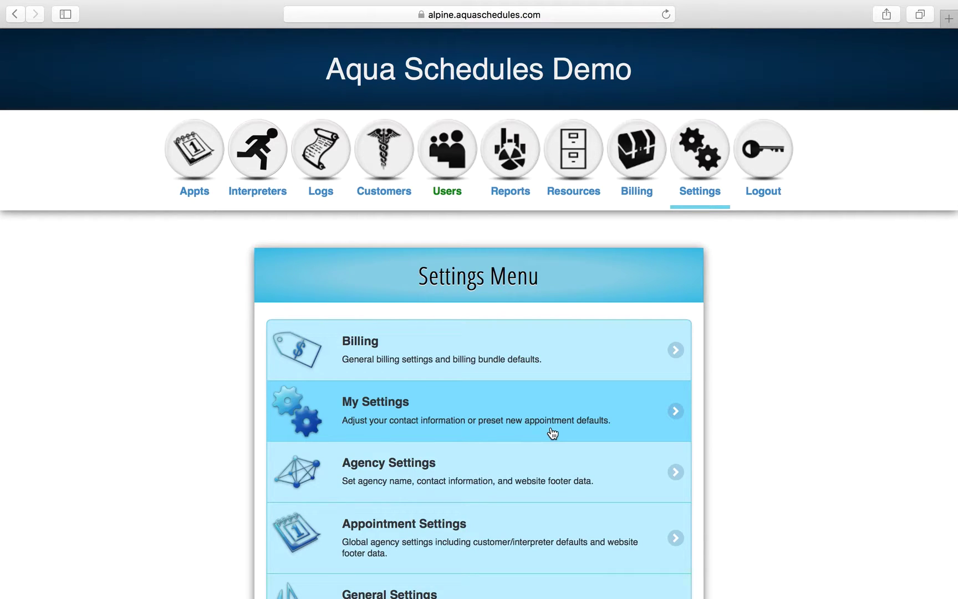
scroll(553, 433, "down", 5)
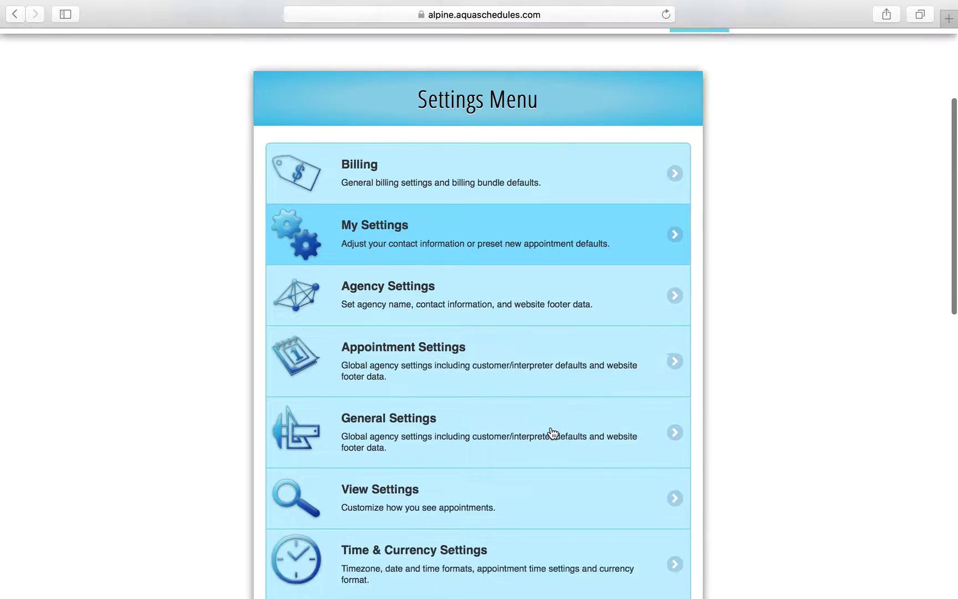
scroll(553, 433, "down", 1)
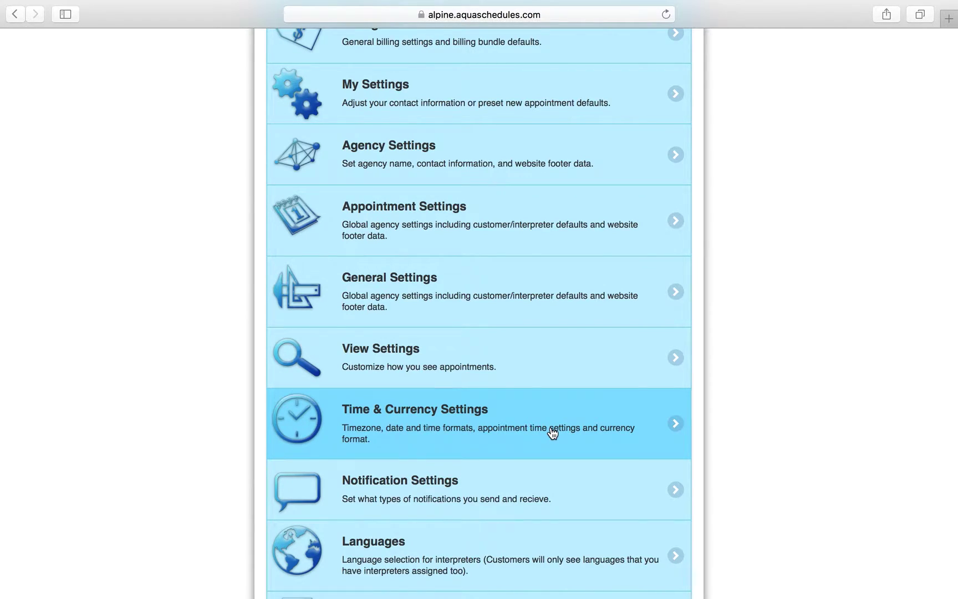
scroll(553, 433, "down", 6)
scroll(553, 433, "down", 3)
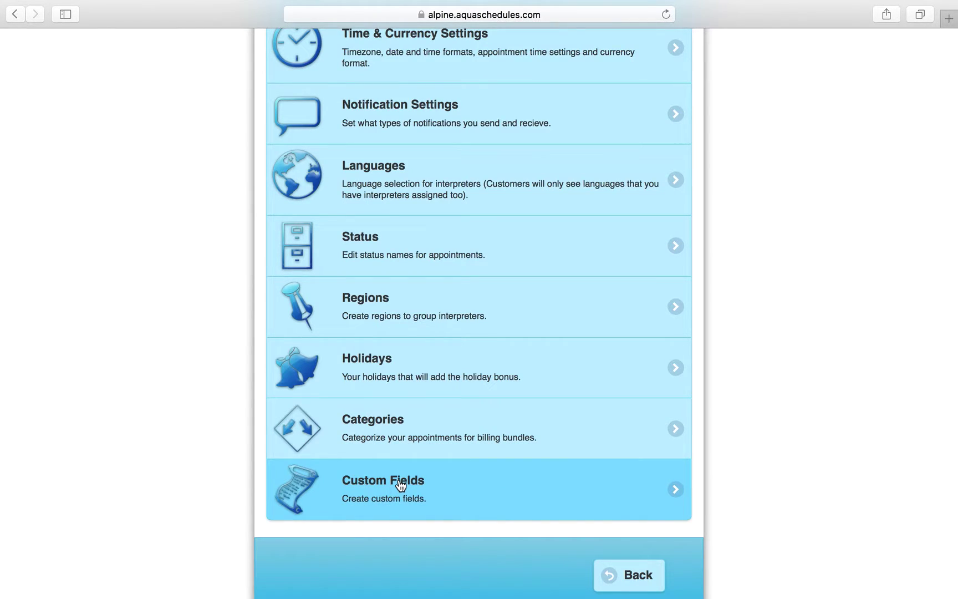
left_click(401, 486)
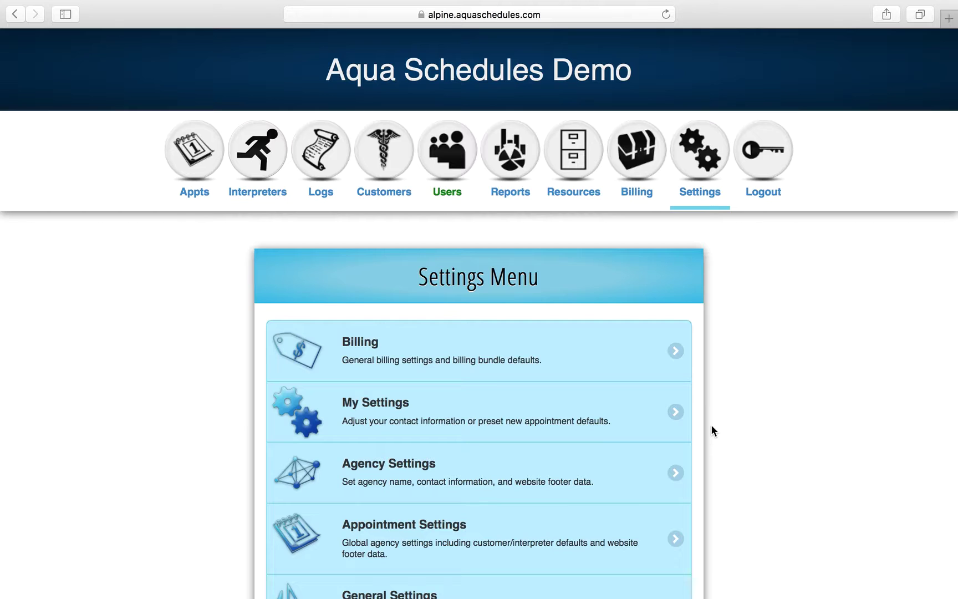